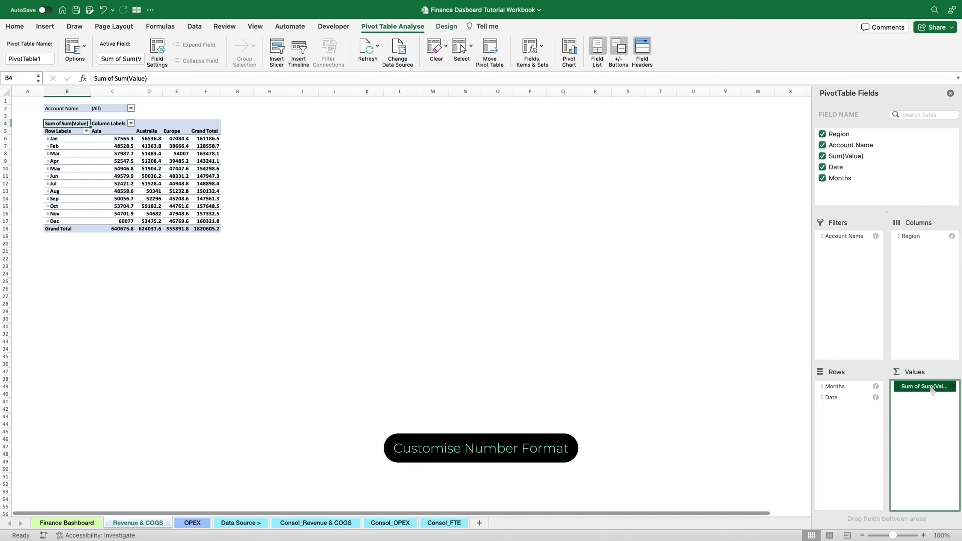
- Format the pivot table's Sum of Sum(Value) field with the custom number format _(* #,##0_);_(* (#,##0);_(* "-"_);_(@_)
{"action": "left_click", "coordinate": [932, 390]}
{"action": "left_click", "coordinate": [888, 507]}
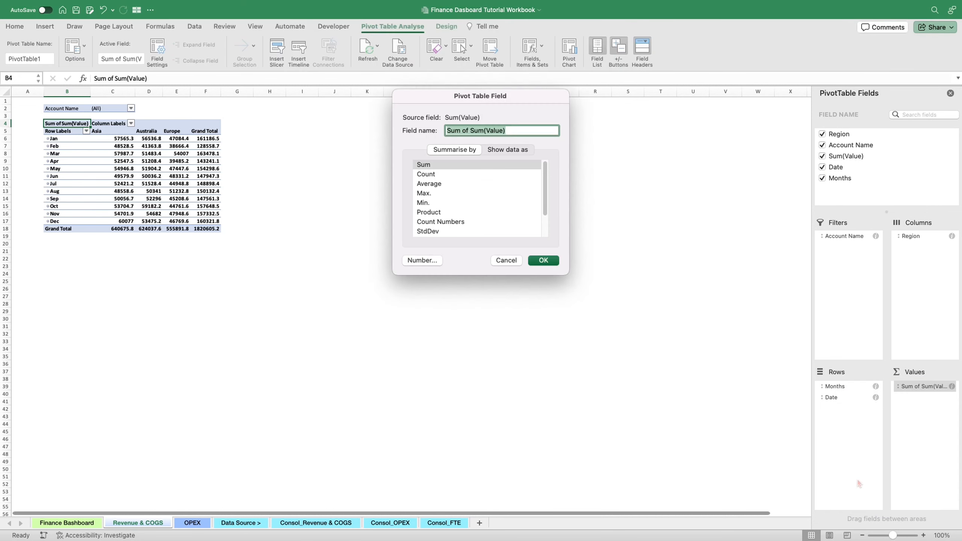
{"action": "left_click", "coordinate": [423, 261]}
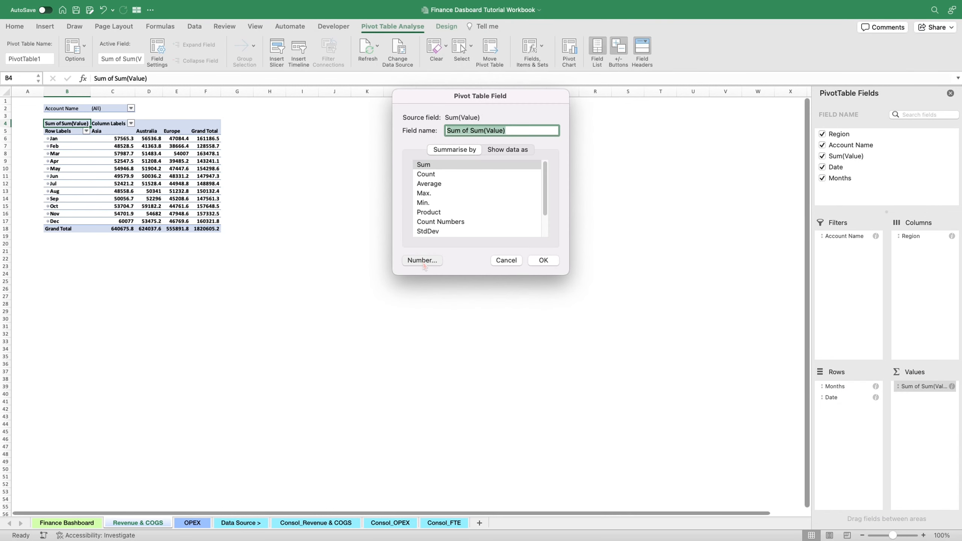
{"action": "left_click", "coordinate": [373, 219]}
{"action": "scroll", "coordinate": [472, 214], "scroll_direction": "down", "scroll_amount": 10}
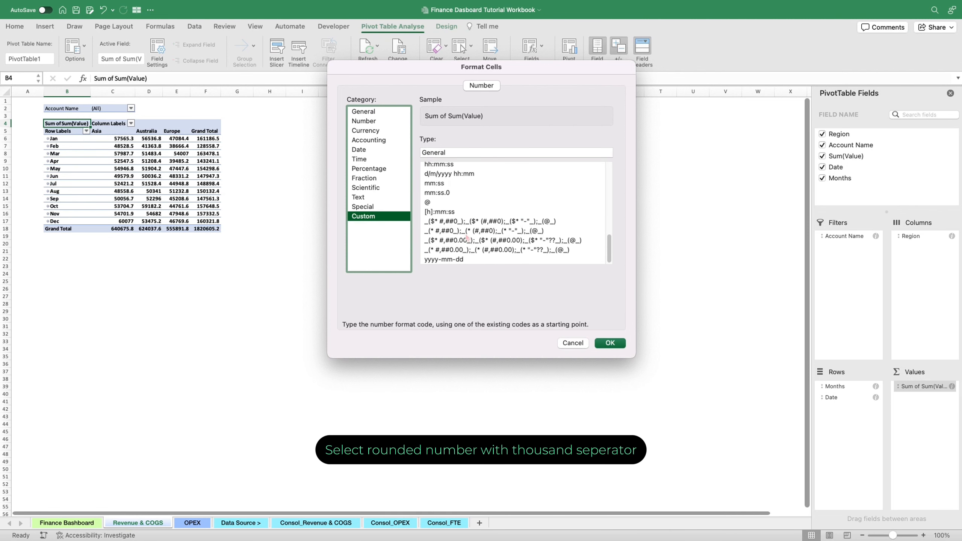
{"action": "left_click", "coordinate": [468, 231]}
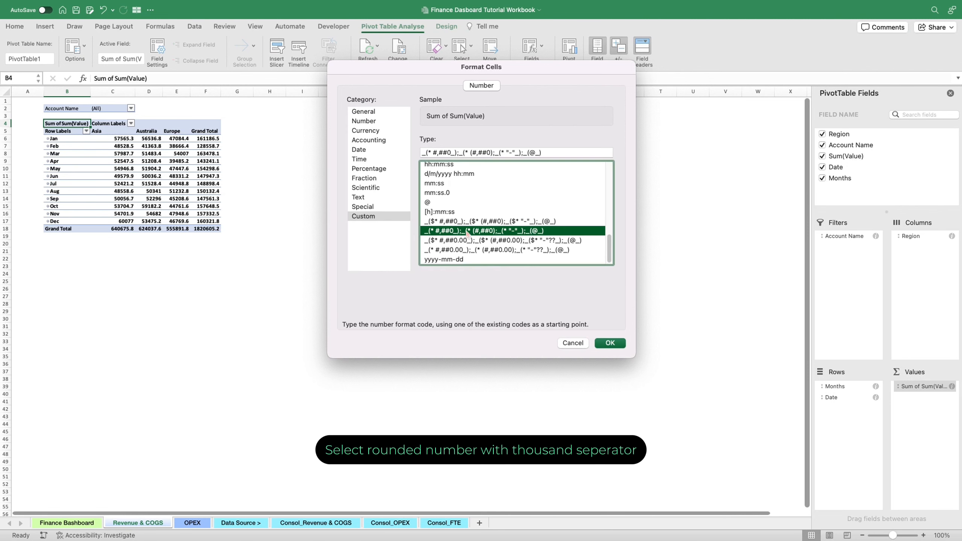
{"action": "left_click", "coordinate": [616, 345]}
{"action": "left_click", "coordinate": [548, 262]}
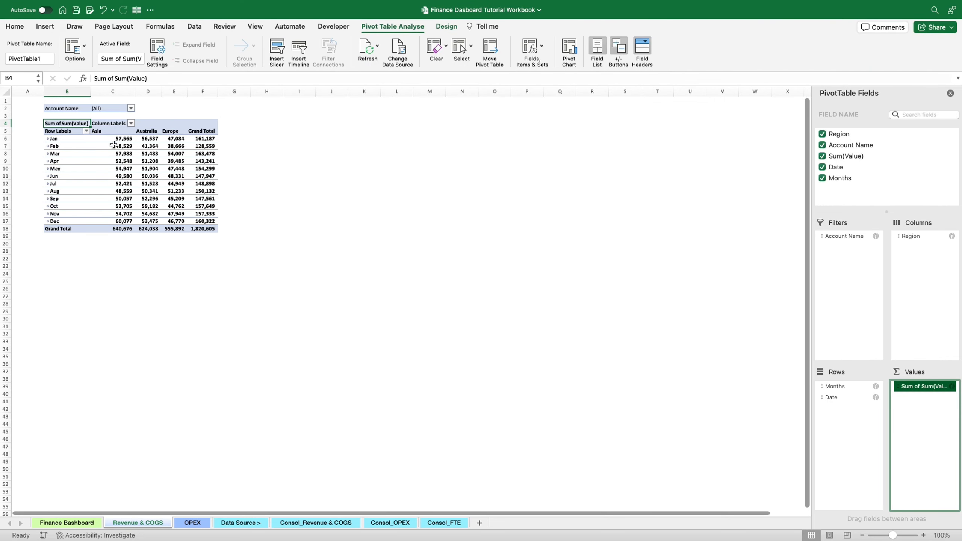
- Ungroup the months in the pivot table's row labels
{"action": "left_click", "coordinate": [54, 139]}
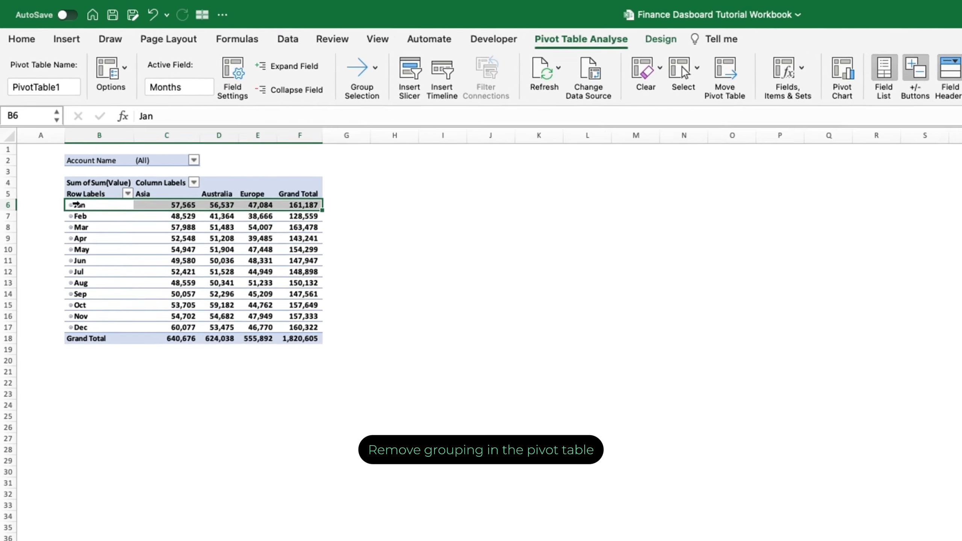
{"action": "right_click", "coordinate": [54, 141]}
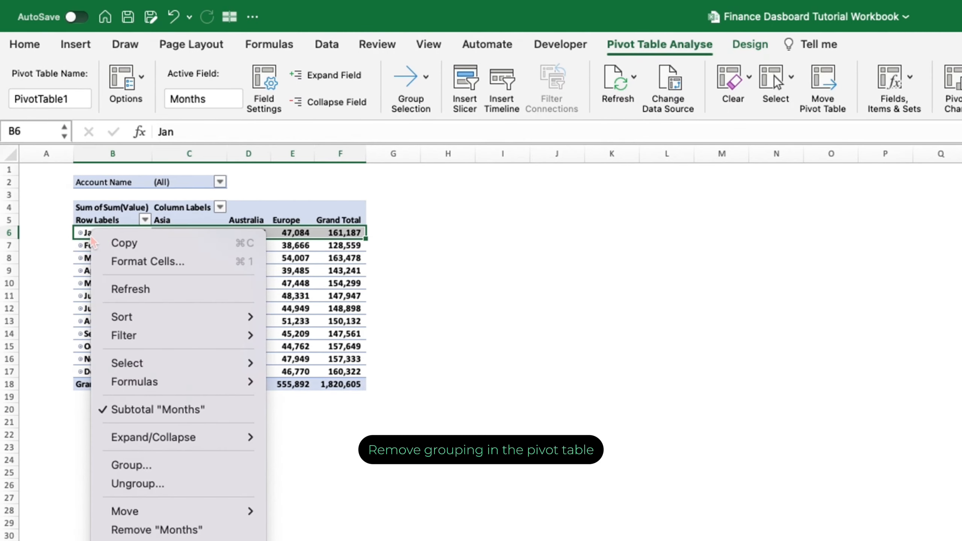
{"action": "left_click", "coordinate": [189, 484]}
{"action": "left_click", "coordinate": [447, 397]}
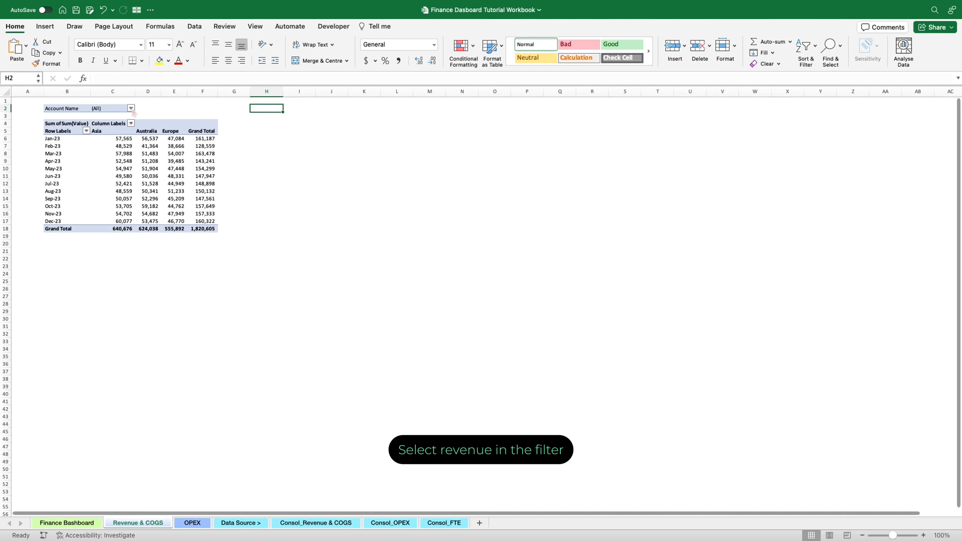
- Filter the pivot table's Account Name to show only Revenue
{"action": "left_click", "coordinate": [131, 108]}
{"action": "left_click", "coordinate": [160, 175]}
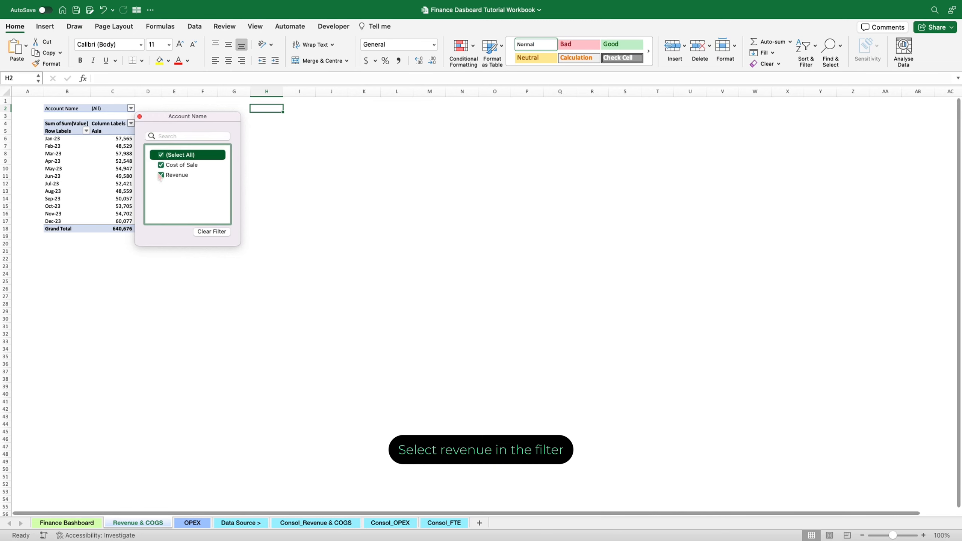
{"action": "left_click", "coordinate": [161, 156]}
{"action": "left_click", "coordinate": [161, 175]}
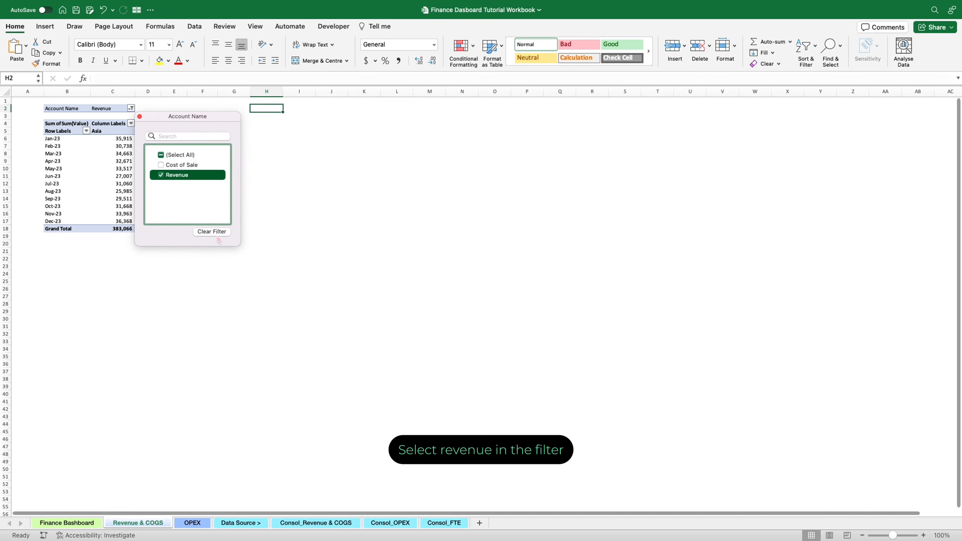
- Enter the label Account in H2 and link I2 to the pivot table's account filter with =C2
{"action": "left_click", "coordinate": [299, 200]}
{"action": "type", "text": "Account"}
{"action": "key", "text": "Tab"}
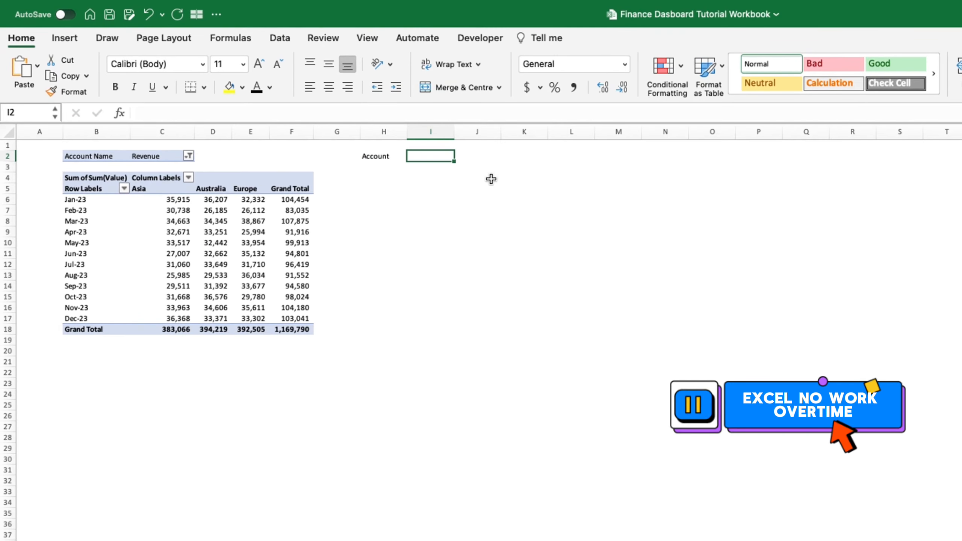
{"action": "type", "text": "="}
{"action": "left_click", "coordinate": [155, 157]}
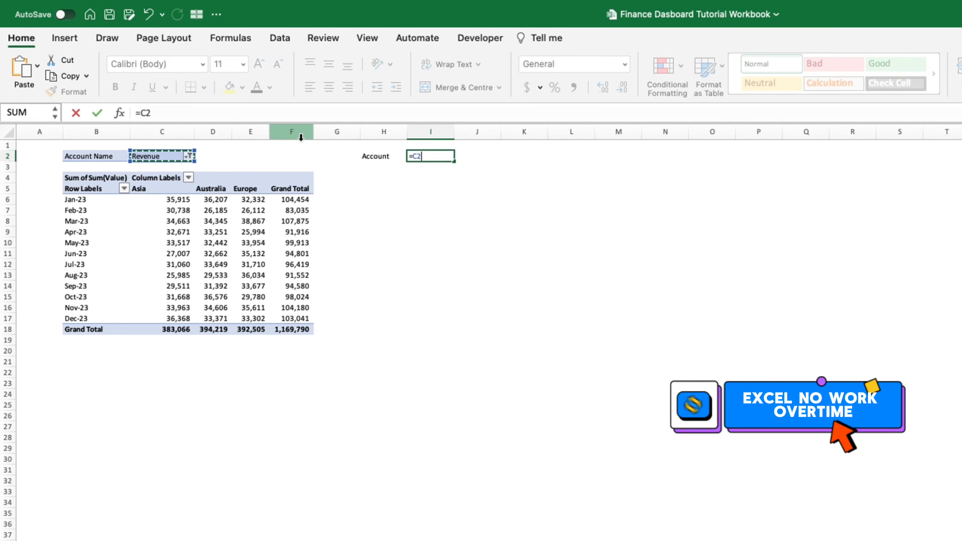
{"action": "key", "text": "Return"}
- Add a Month heading in H5, link H6 to the pivot table's first month, and fill the formula down to H17
{"action": "key", "text": "Down"}
{"action": "key", "text": "Down"}
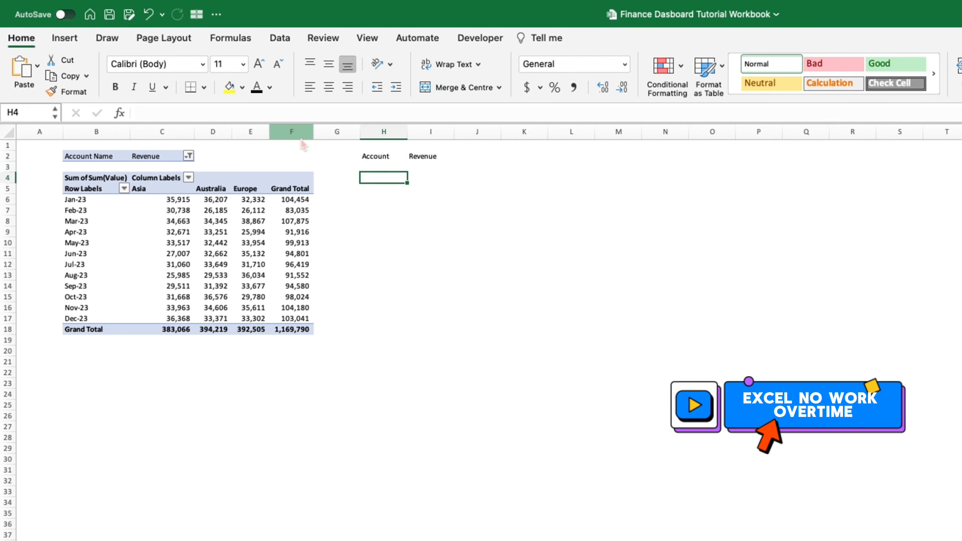
{"action": "type", "text": "Month"}
{"action": "key", "text": "Return"}
{"action": "type", "text": "="}
{"action": "left_click", "coordinate": [76, 199]}
{"action": "key", "text": "Return"}
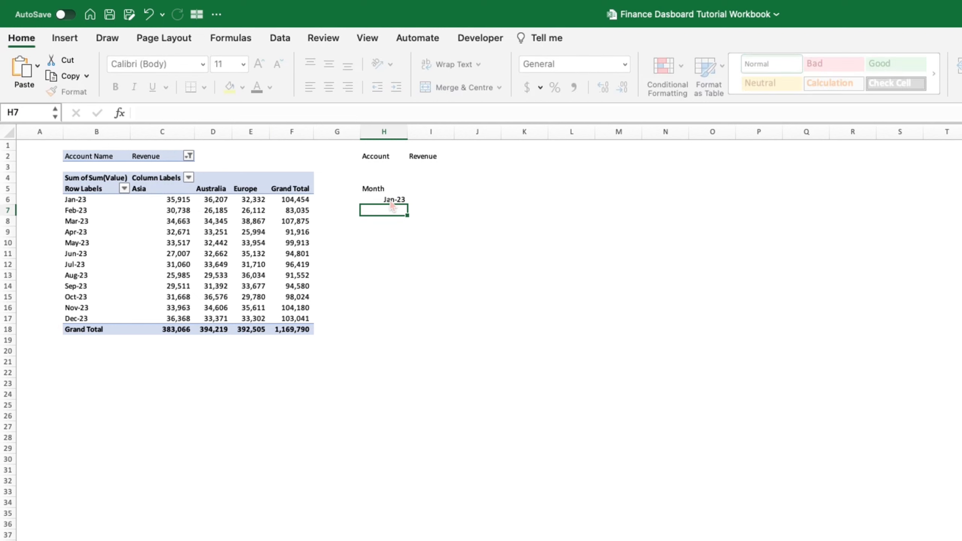
{"action": "left_click", "coordinate": [395, 193]}
{"action": "left_click", "coordinate": [396, 198]}
{"action": "left_click_drag", "start_coordinate": [407, 205], "coordinate": [404, 321]}
- Enter the column headings Australia, Asia, Europe and Total in I5:L5
{"action": "left_click", "coordinate": [430, 190]}
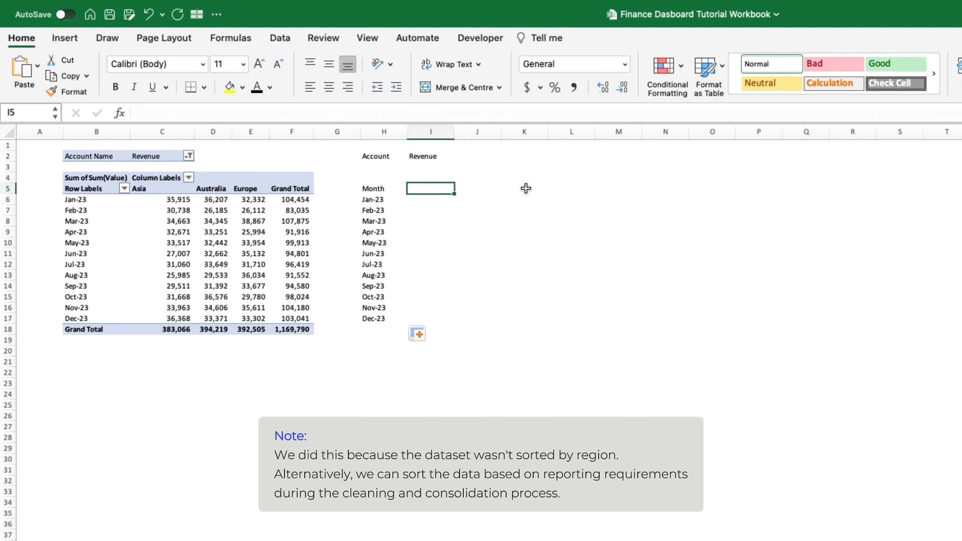
{"action": "type", "text": "Australia"}
{"action": "key", "text": "Tab"}
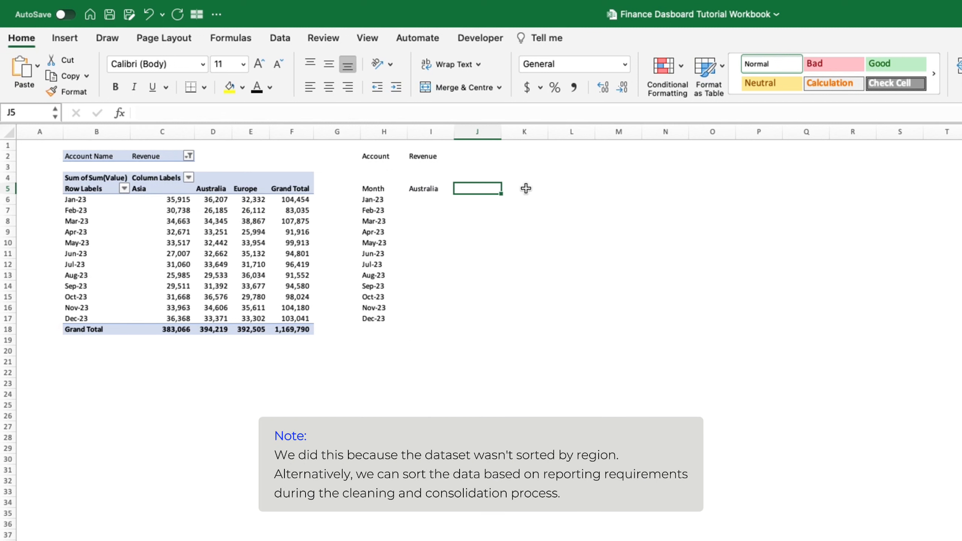
{"action": "type", "text": "Asia"}
{"action": "key", "text": "Tab"}
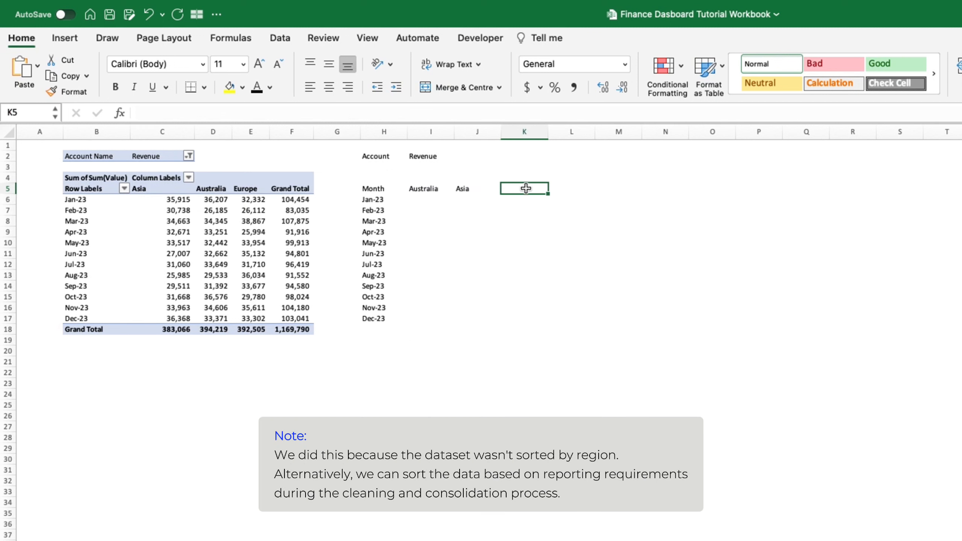
{"action": "type", "text": "Europe"}
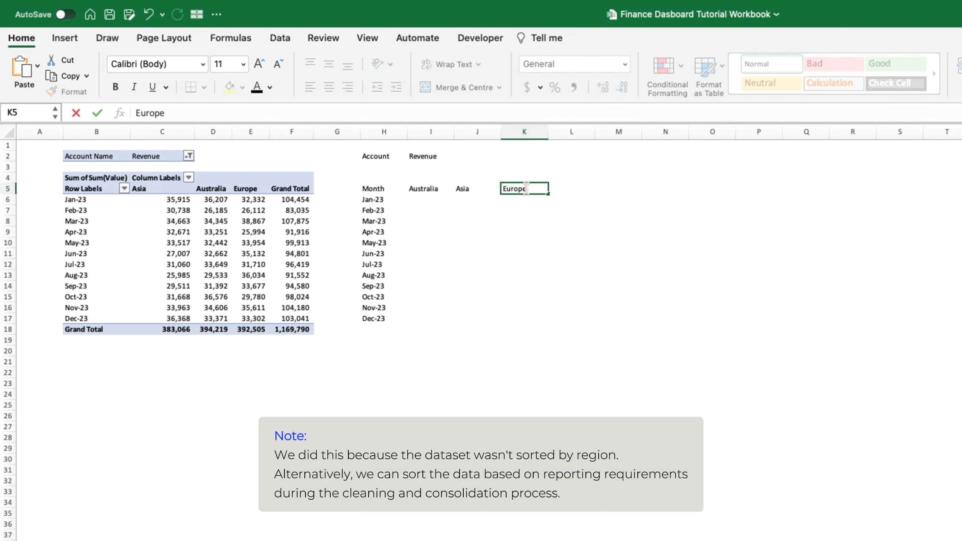
{"action": "key", "text": "Return"}
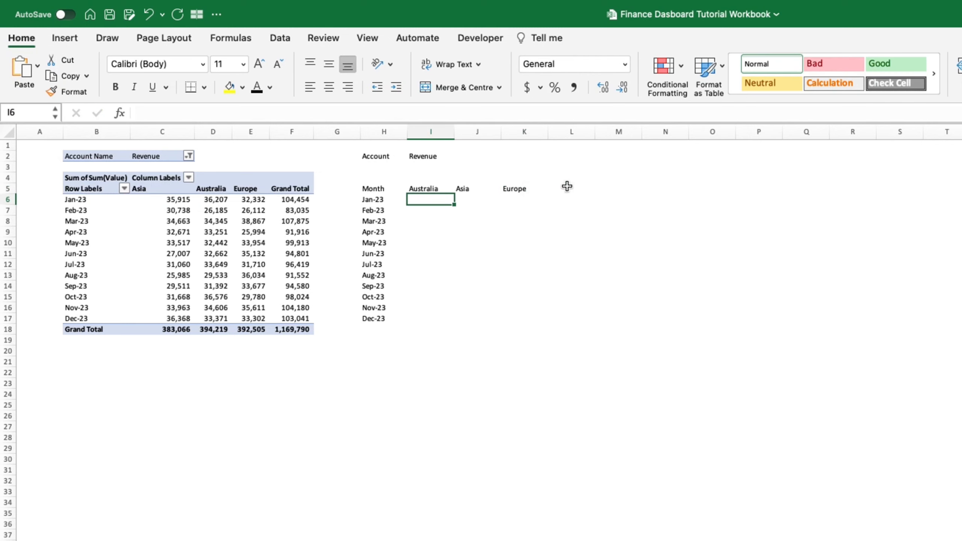
{"action": "left_click", "coordinate": [567, 186]}
{"action": "type", "text": "Total"}
{"action": "key", "text": "Return"}
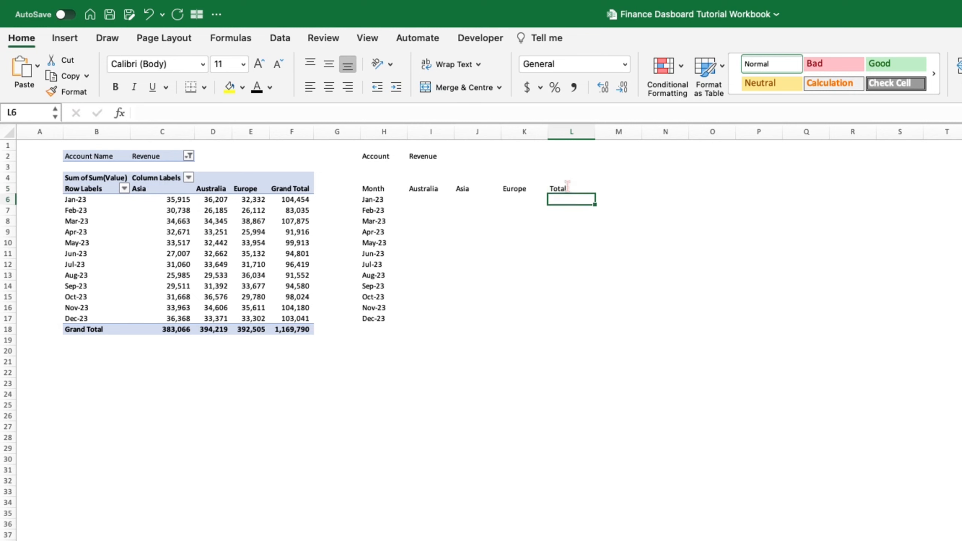
- Link I6, J6 and K6 to the pivot table with =D6, =C6 and =E6, and fill the formulas down to row 17
{"action": "left_click", "coordinate": [434, 196]}
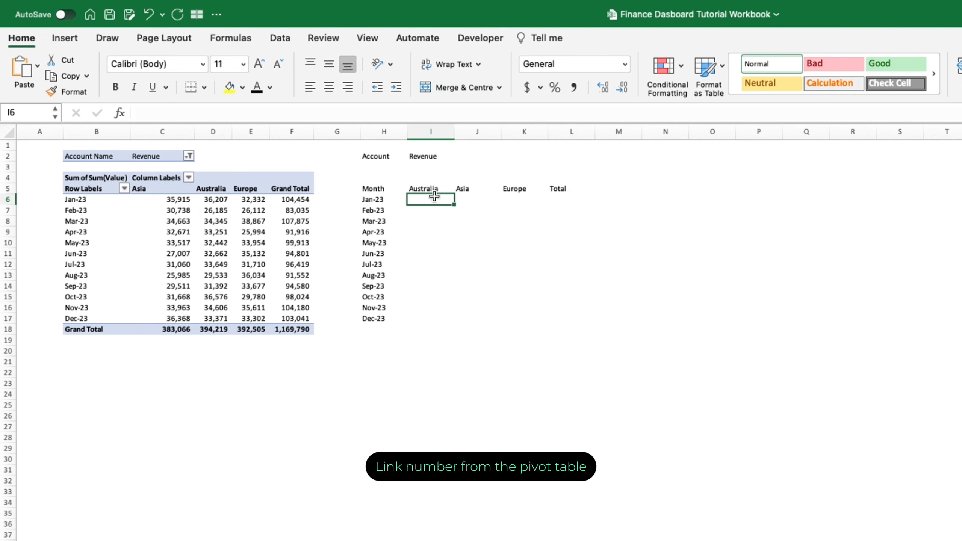
{"action": "type", "text": "=D6"}
{"action": "key", "text": "Return"}
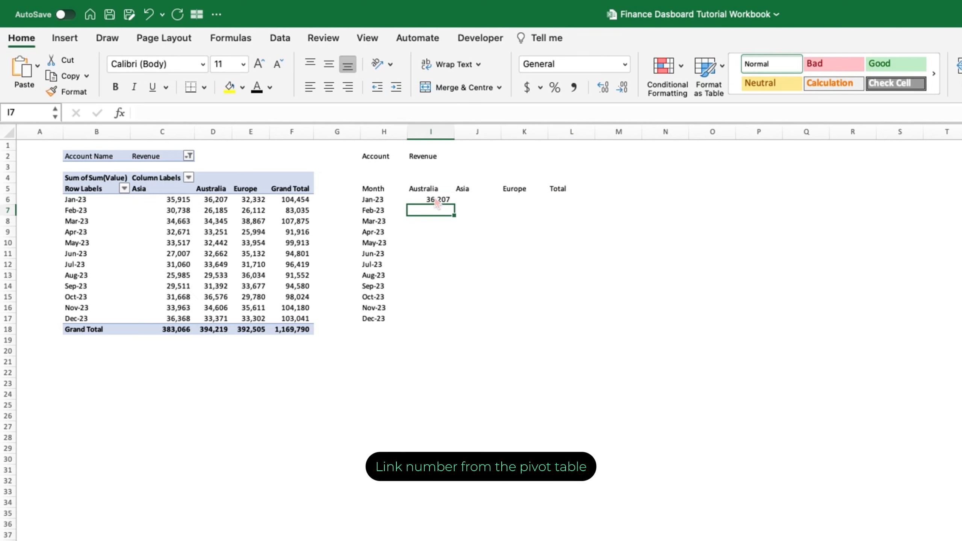
{"action": "key", "text": "Up"}
{"action": "key", "text": "Right"}
{"action": "type", "text": "=C6"}
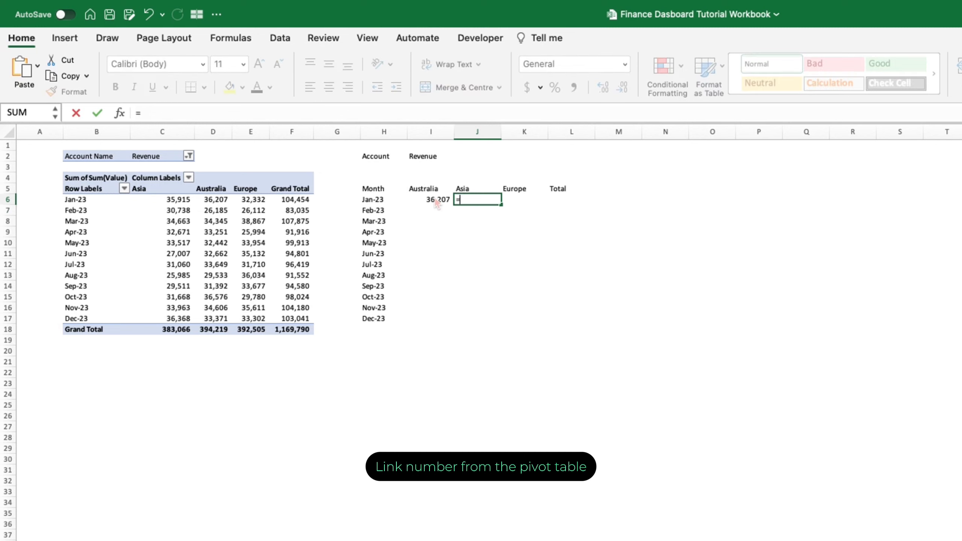
{"action": "key", "text": "Tab"}
{"action": "type", "text": "=E6"}
{"action": "key", "text": "Tab"}
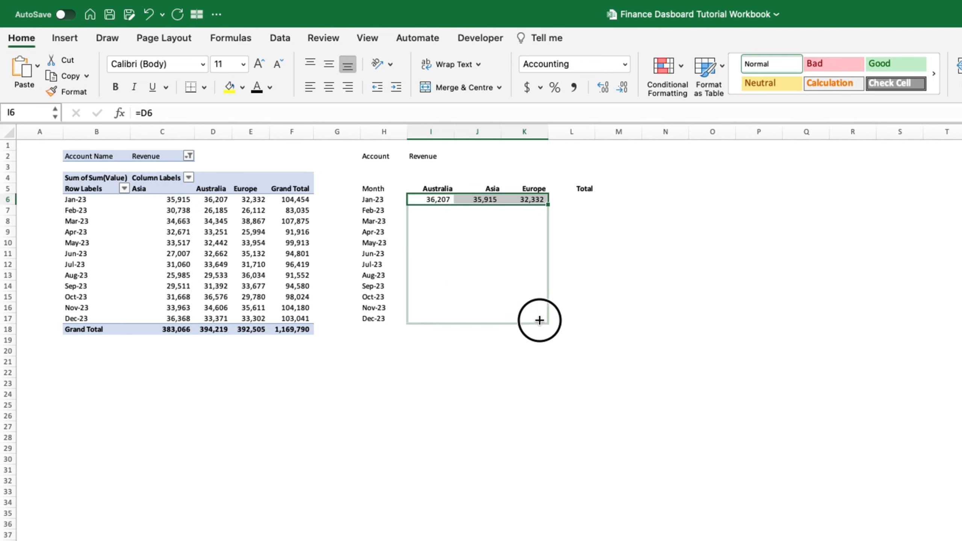
{"action": "left_click_drag", "start_coordinate": [539, 318], "coordinate": [539, 307]}
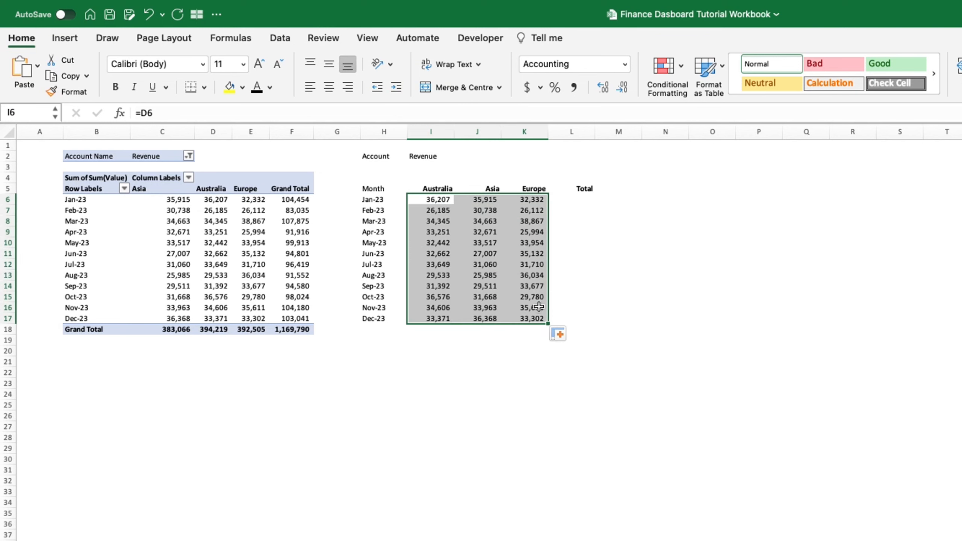
- Sum the revenue figures by row and column across I6:L18 to fill the Total column and the total row
{"action": "left_click", "coordinate": [442, 199]}
{"action": "left_click", "coordinate": [586, 329], "text": "shift"}
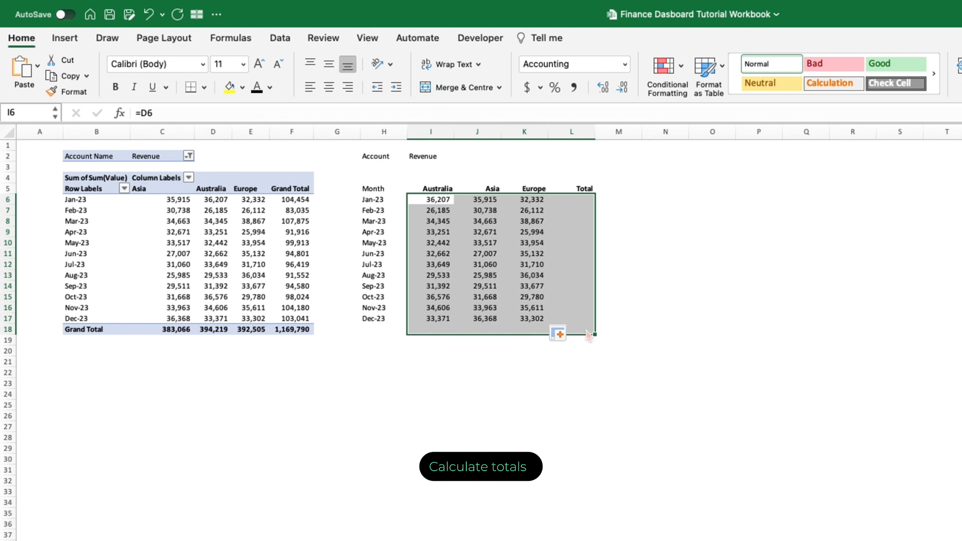
{"action": "key", "text": "super+shift+t"}
{"action": "left_click", "coordinate": [690, 301]}
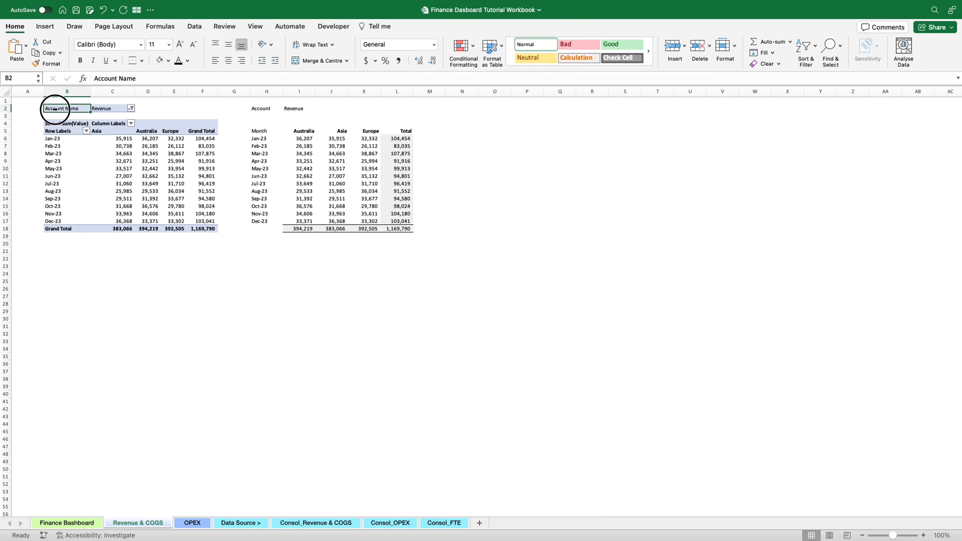
- Copy the pivot table and its linked revenue table in B2:L18 and paste them at B22
{"action": "left_click_drag", "start_coordinate": [84, 153], "coordinate": [547, 335]}
{"action": "left_click_drag", "start_coordinate": [381, 233], "coordinate": [386, 230]}
{"action": "key", "text": "super+c"}
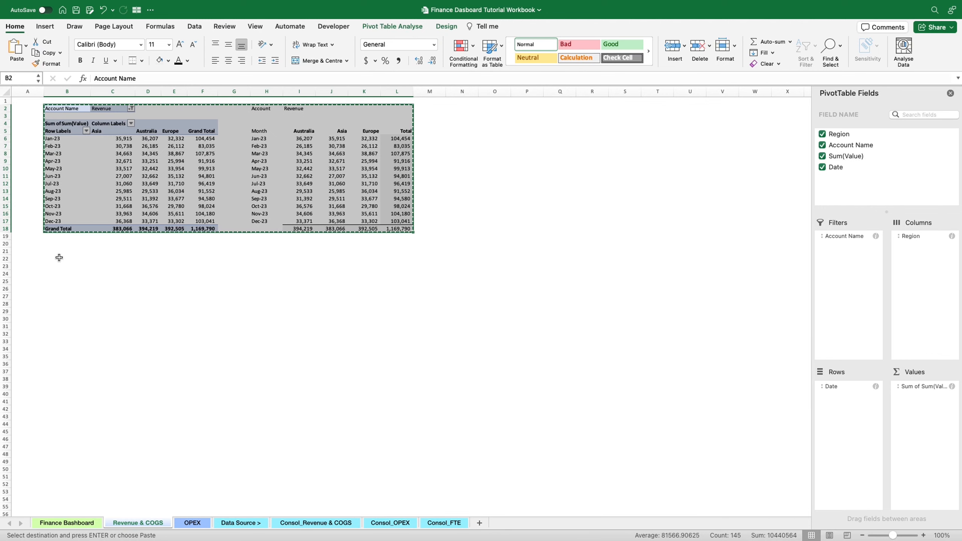
{"action": "left_click", "coordinate": [60, 257]}
{"action": "key", "text": "super+v"}
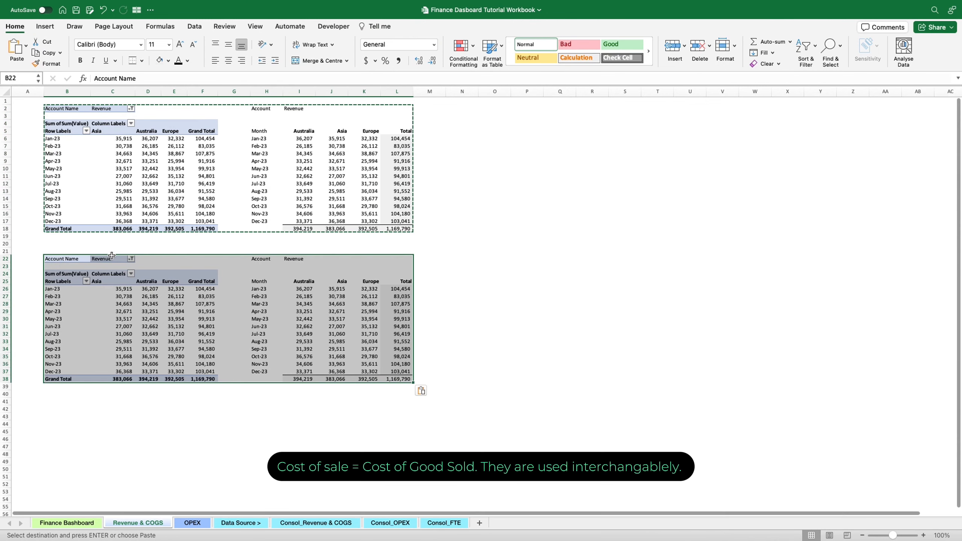
- Filter the copied pivot table's Account Name to show only Cost of Sale
{"action": "left_click", "coordinate": [131, 259]}
{"action": "left_click", "coordinate": [160, 315]}
{"action": "left_click", "coordinate": [161, 325]}
{"action": "left_click", "coordinate": [183, 412]}
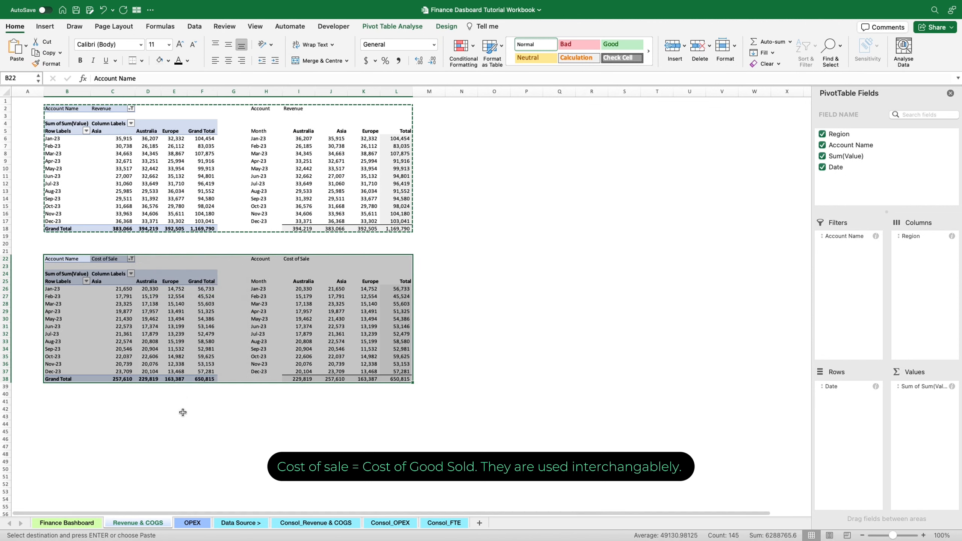
{"action": "left_click", "coordinate": [183, 412]}
- Copy the linked Cost of Sale table in H22:L38 and paste it at H42
{"action": "scroll", "coordinate": [186, 412], "scroll_direction": "down", "scroll_amount": 1}
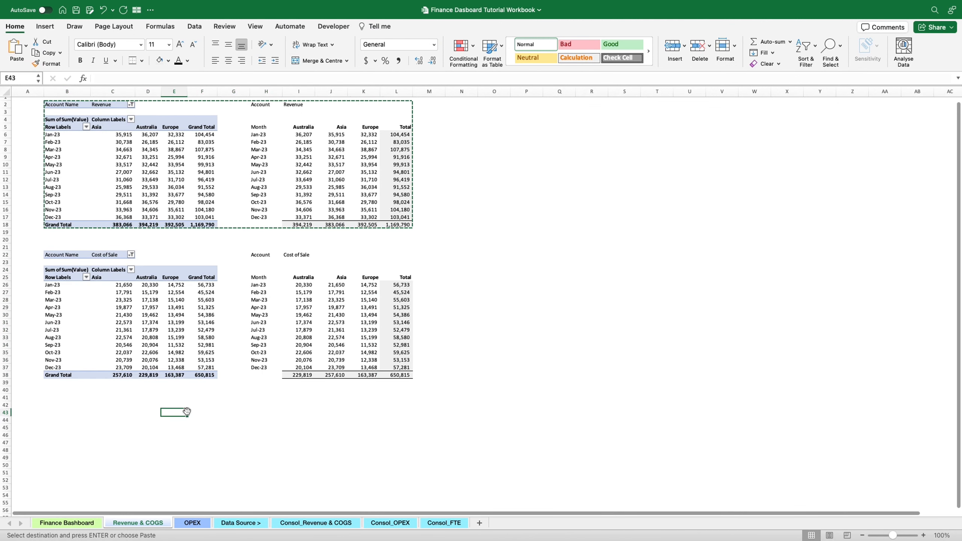
{"action": "scroll", "coordinate": [187, 412], "scroll_direction": "down", "scroll_amount": 1}
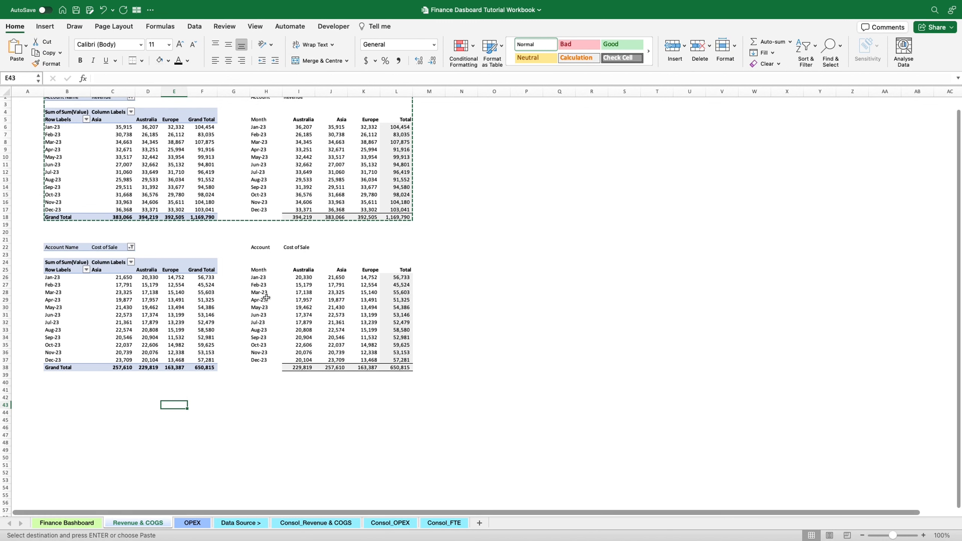
{"action": "left_click", "coordinate": [266, 250]}
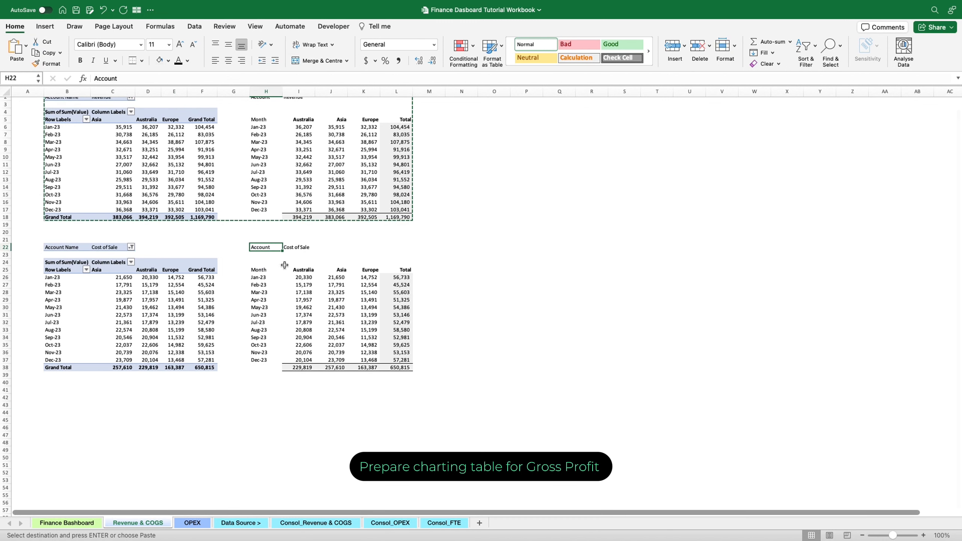
{"action": "left_click", "coordinate": [396, 369], "text": "shift"}
{"action": "key", "text": "super+c"}
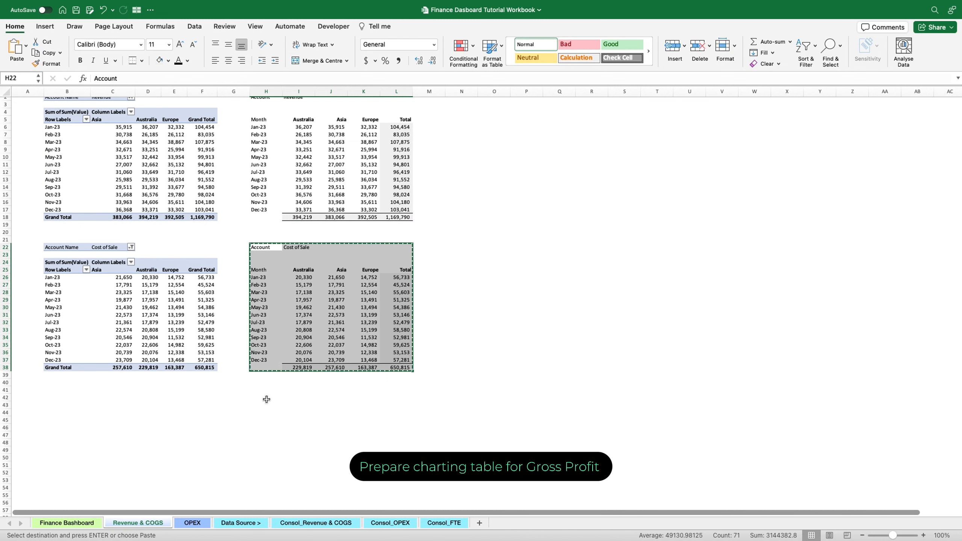
{"action": "left_click", "coordinate": [267, 398]}
{"action": "key", "text": "super+v"}
- Label the account of the third table as Gross Profit in cell I42
{"action": "left_click", "coordinate": [315, 398]}
{"action": "left_click", "coordinate": [299, 397]}
{"action": "type", "text": "Gros"}
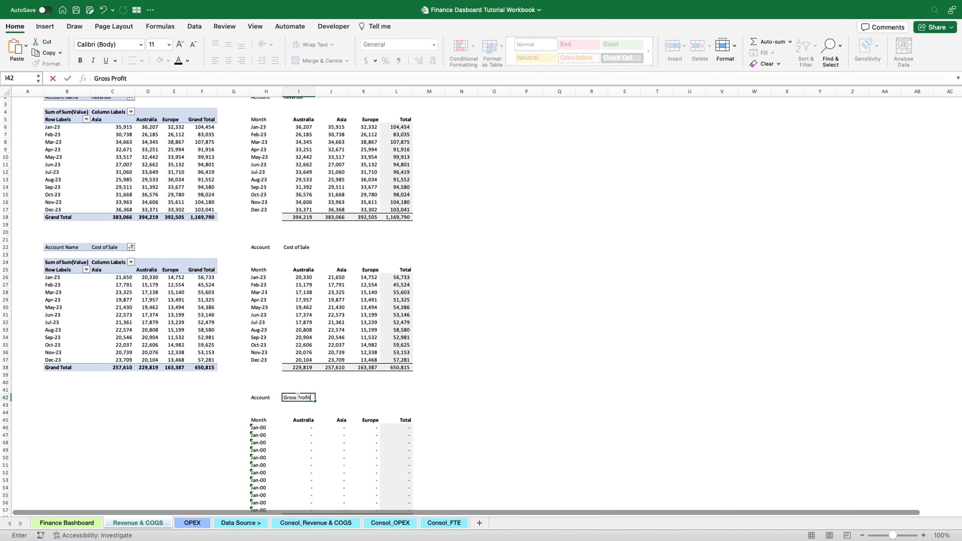
{"action": "key", "text": "Return"}
- Link the Gross Profit table's first month to H26 with =H26 and fill the formula down H46:H57
{"action": "scroll", "coordinate": [303, 420], "scroll_direction": "down", "scroll_amount": 1}
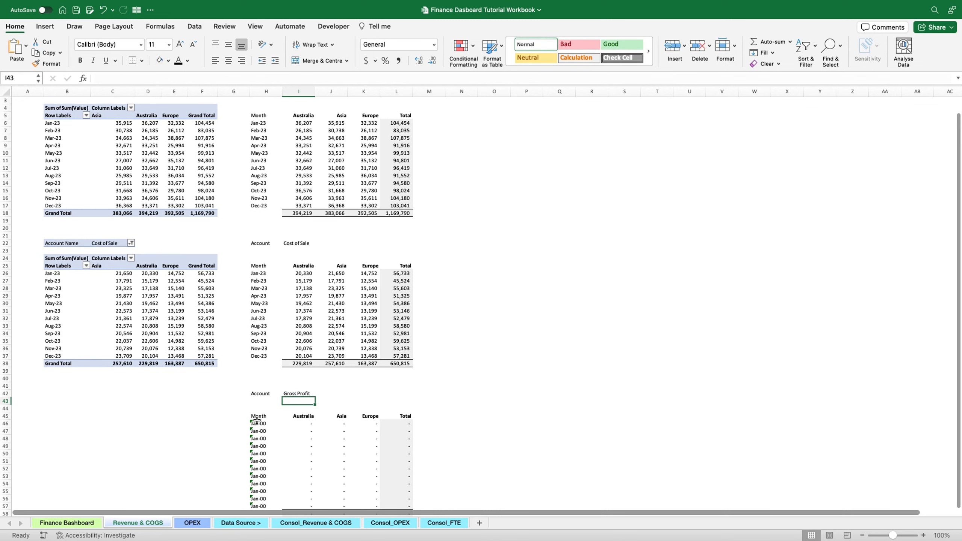
{"action": "left_click", "coordinate": [257, 422]}
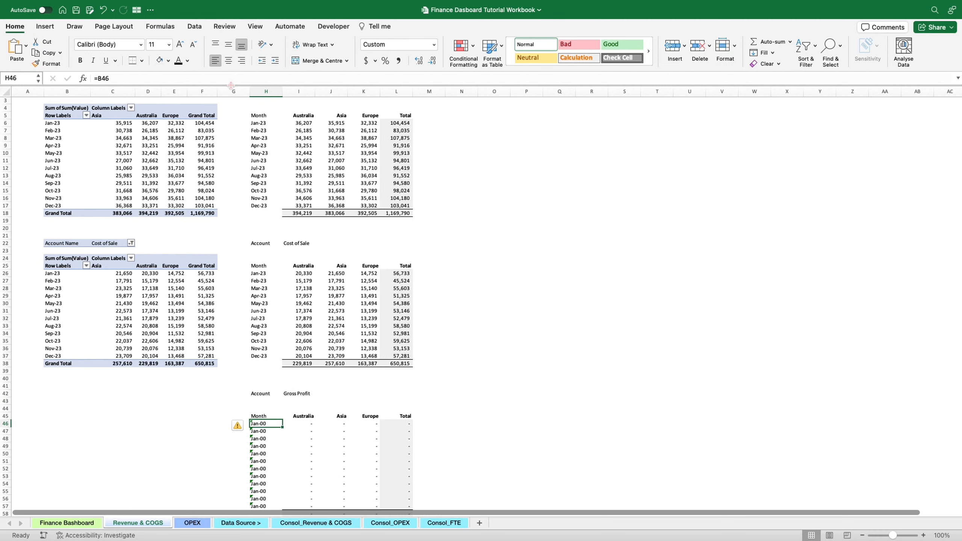
{"action": "key", "text": "F2"}
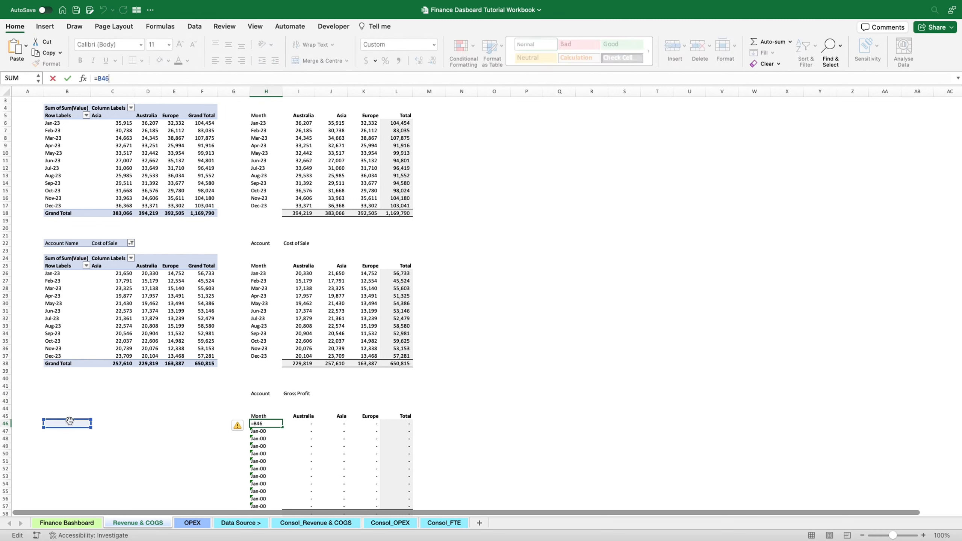
{"action": "left_click", "coordinate": [266, 273]}
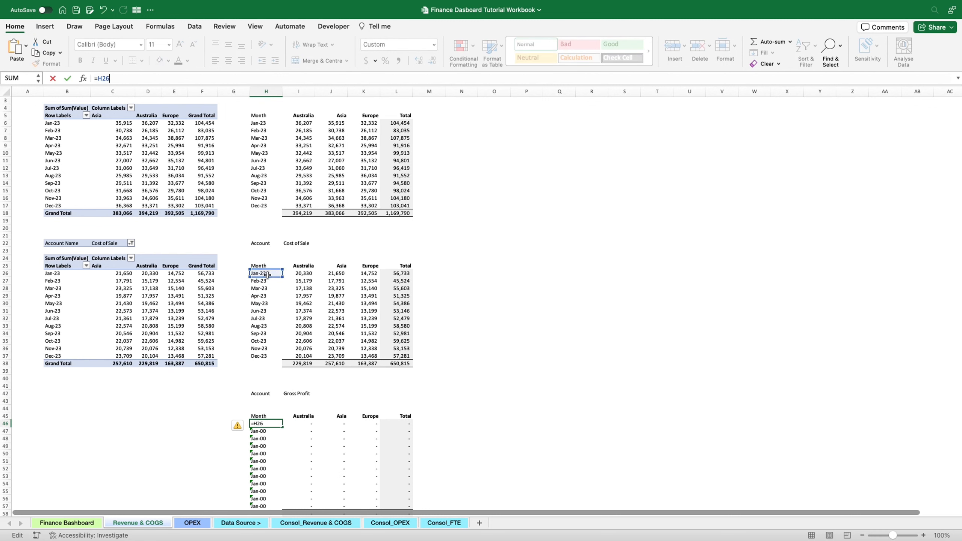
{"action": "key", "text": "Return"}
{"action": "key", "text": "Up"}
{"action": "key", "text": "shift+super+Down"}
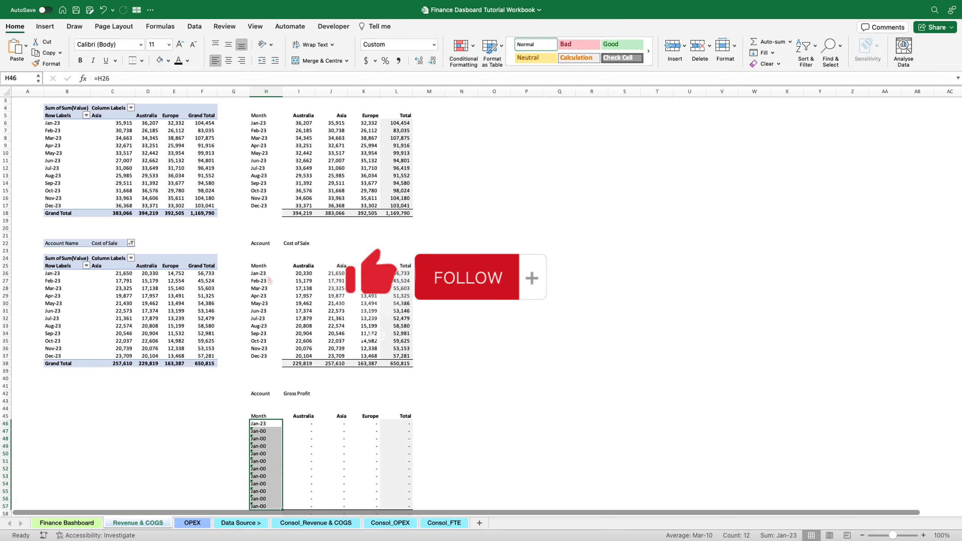
{"action": "key", "text": "super+d"}
- Calculate January's Australia gross profit in I46 as revenue minus cost of sale with =I6-I26
{"action": "scroll", "coordinate": [293, 394], "scroll_direction": "down", "scroll_amount": 3}
{"action": "left_click", "coordinate": [295, 402]}
{"action": "scroll", "coordinate": [491, 393], "scroll_direction": "down", "scroll_amount": 1}
{"action": "left_click", "coordinate": [313, 387]}
{"action": "type", "text": "="}
{"action": "scroll", "coordinate": [327, 137], "scroll_direction": "up", "scroll_amount": 3}
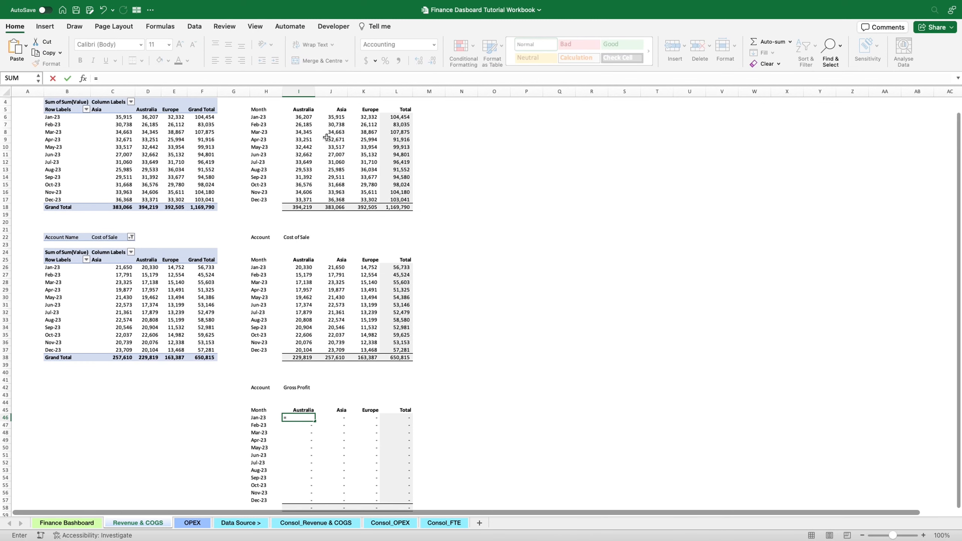
{"action": "left_click", "coordinate": [298, 117]}
{"action": "type", "text": "-"}
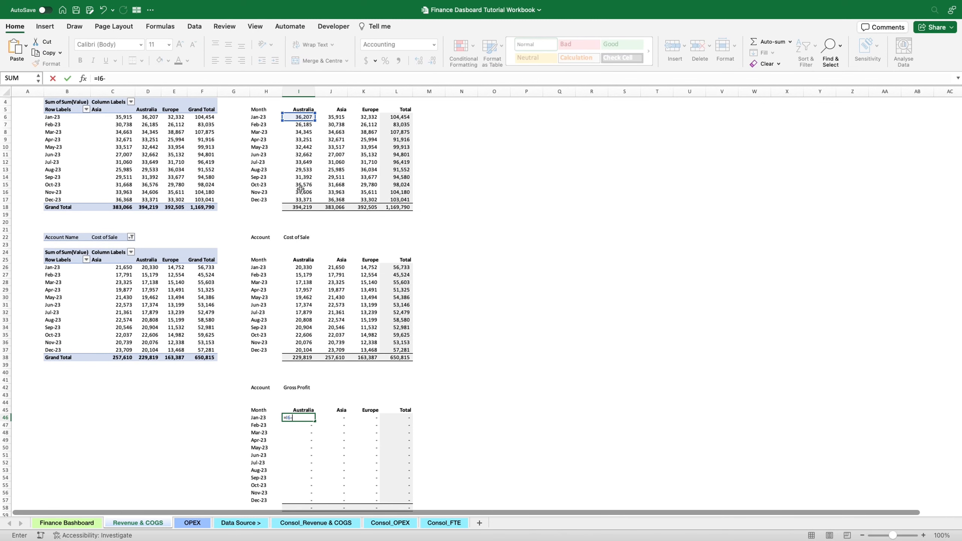
{"action": "left_click", "coordinate": [310, 267]}
{"action": "key", "text": "Return"}
- Copy the I46 gross profit formula to all months and regions in I46:K57
{"action": "scroll", "coordinate": [330, 268], "scroll_direction": "down", "scroll_amount": 5}
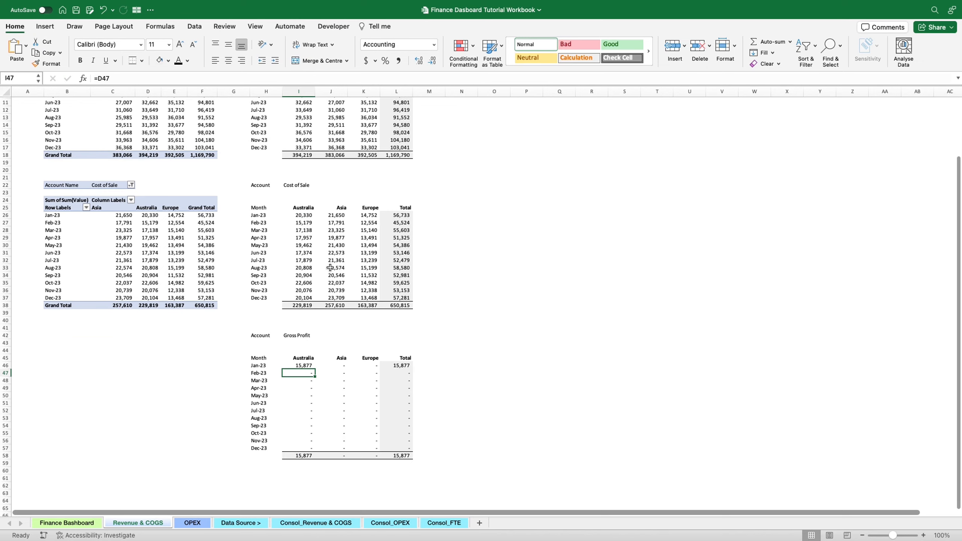
{"action": "left_click", "coordinate": [305, 366]}
{"action": "key", "text": "ctrl+c"}
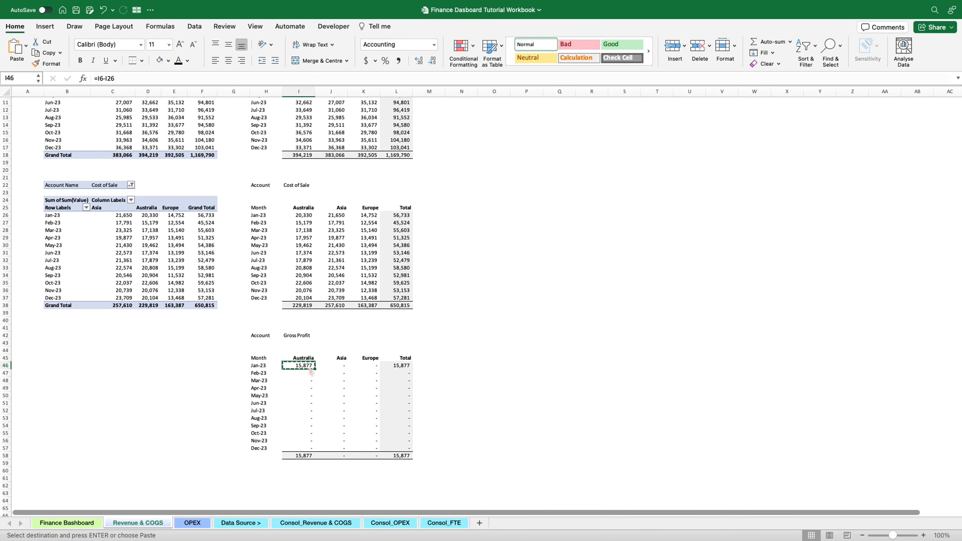
{"action": "left_click", "coordinate": [375, 447], "text": "shift"}
{"action": "key", "text": "ctrl+v"}
{"action": "left_click", "coordinate": [493, 394]}
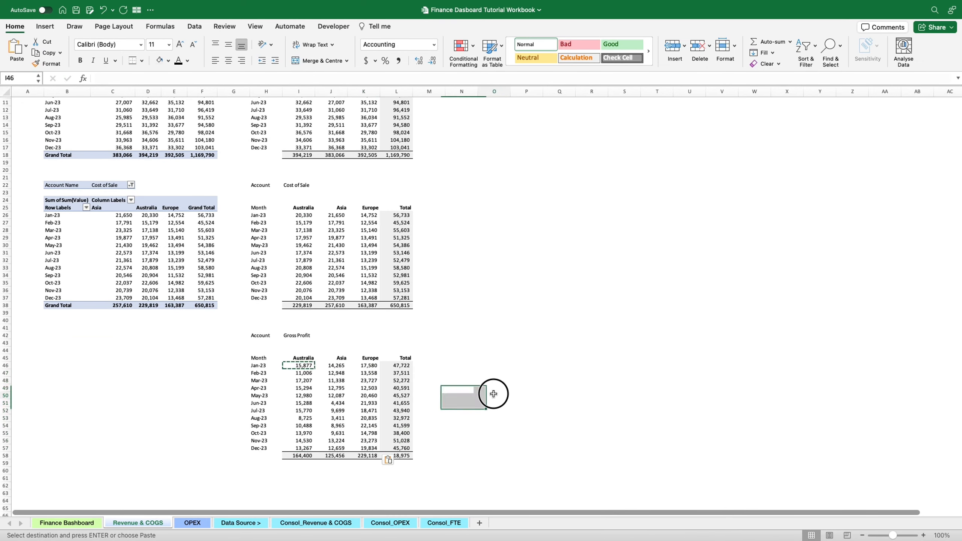
{"action": "key", "text": "Escape"}
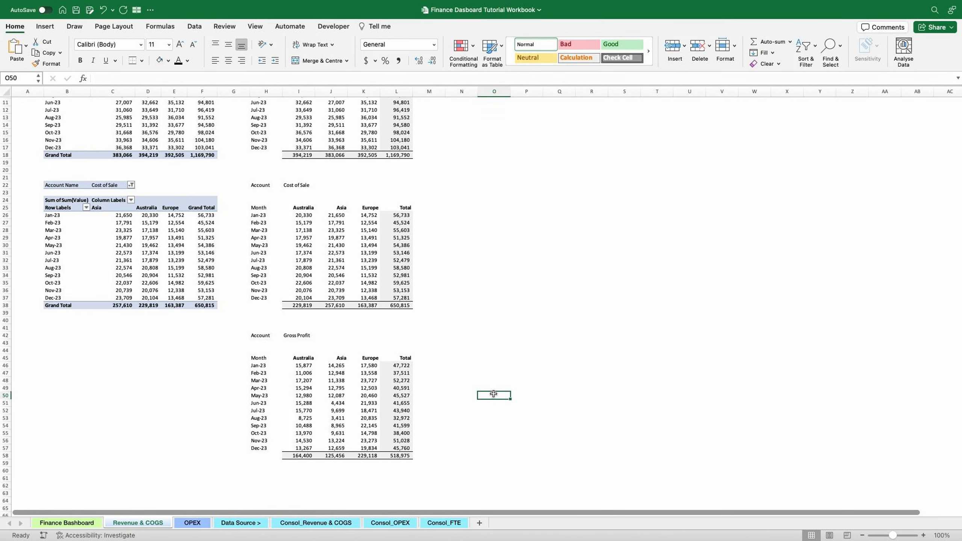
- Insert a 2D clustered column chart from the revenue table's Month and Total columns, H5:H17 and L5:L17
{"action": "scroll", "coordinate": [493, 395], "scroll_direction": "down", "scroll_amount": 1}
{"action": "left_click_drag", "start_coordinate": [266, 129], "coordinate": [262, 220]}
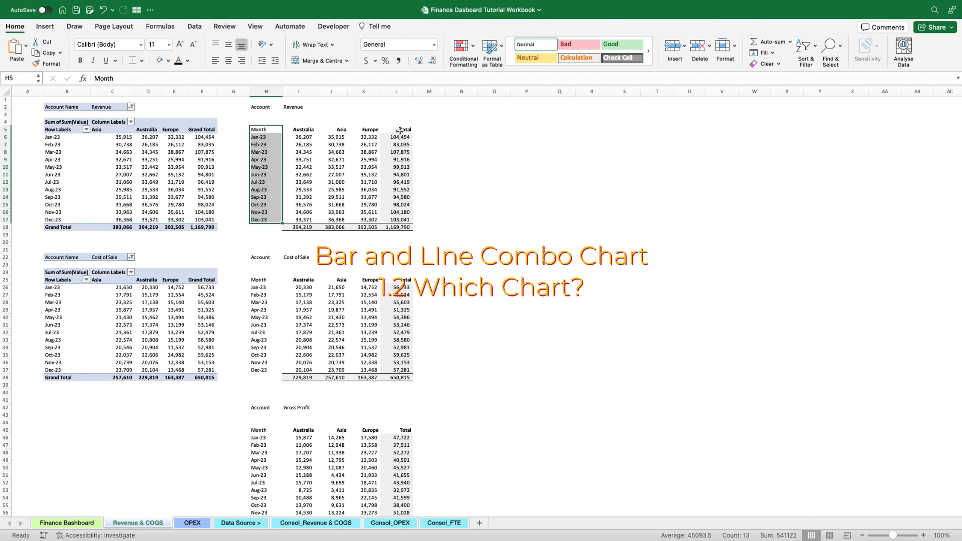
{"action": "left_click_drag", "start_coordinate": [400, 130], "coordinate": [408, 218]}
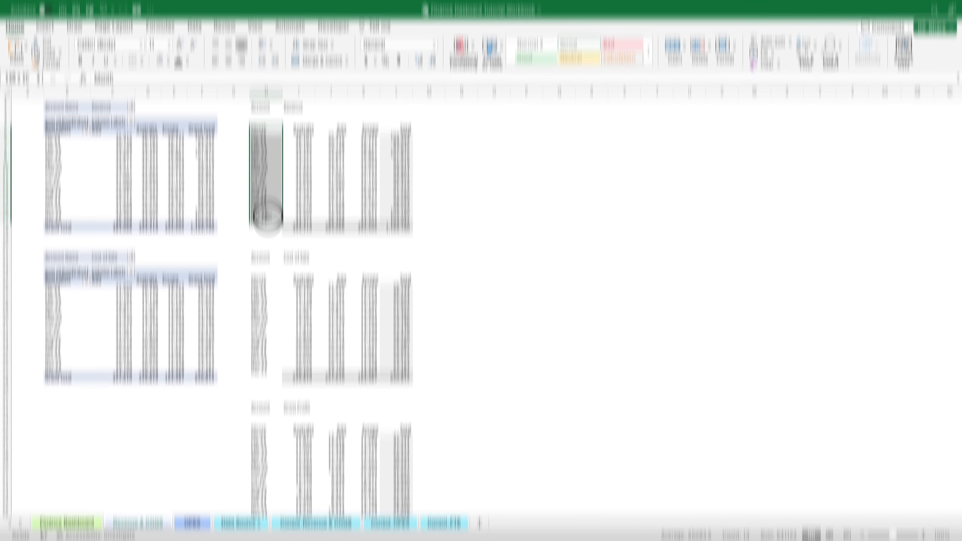
{"action": "left_click_drag", "start_coordinate": [400, 130], "coordinate": [405, 216]}
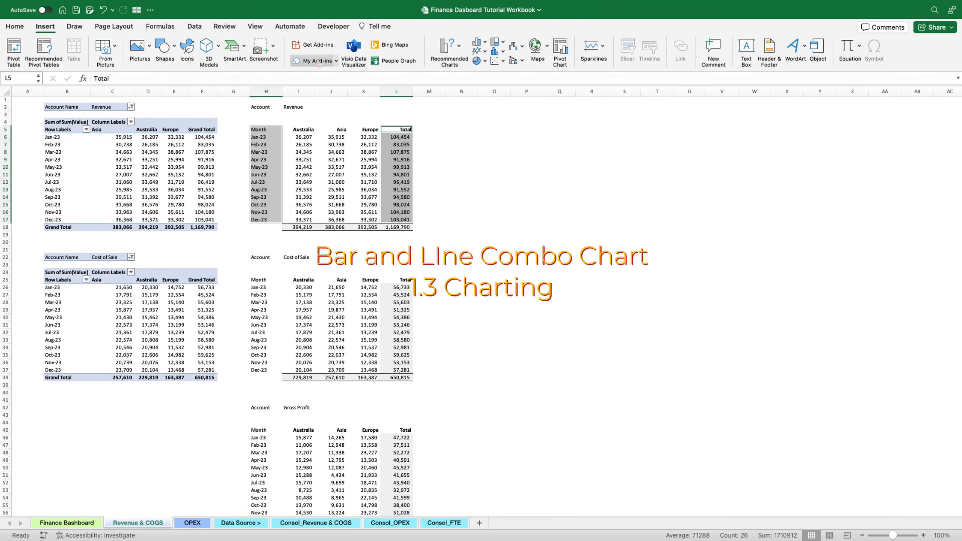
{"action": "left_click", "coordinate": [485, 44]}
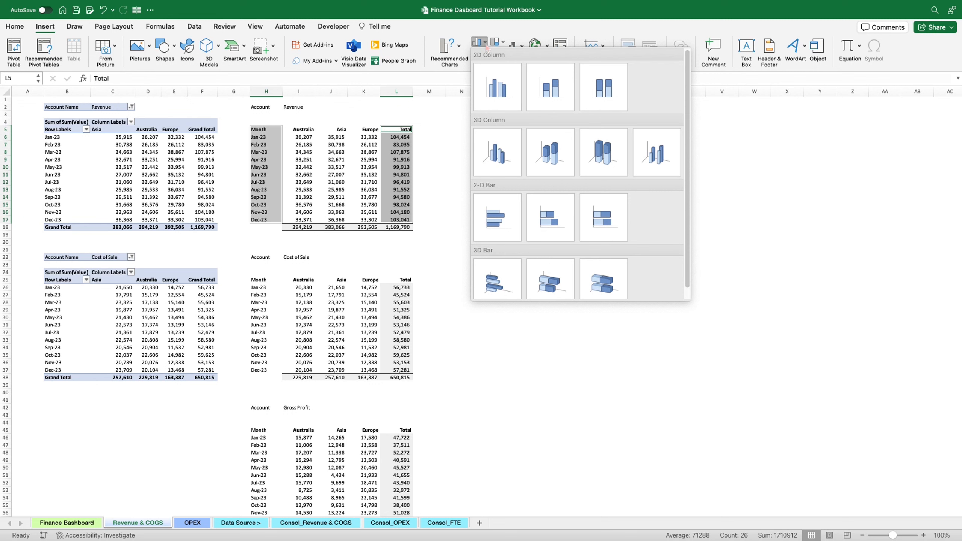
{"action": "left_click", "coordinate": [492, 97]}
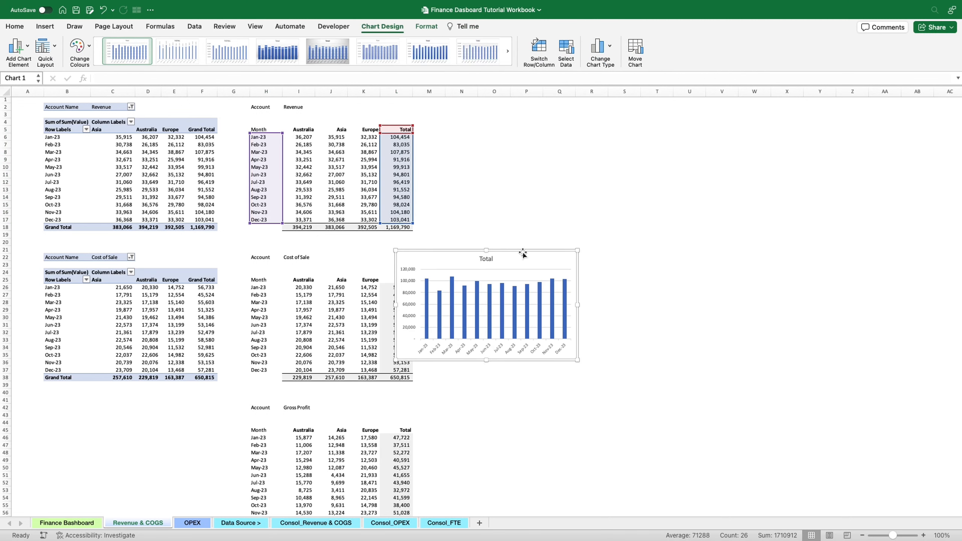
- Move the chart beside the revenue table, enlarge it and delete its title
{"action": "left_click_drag", "start_coordinate": [522, 252], "coordinate": [582, 118]}
{"action": "left_click_drag", "start_coordinate": [636, 236], "coordinate": [750, 260]}
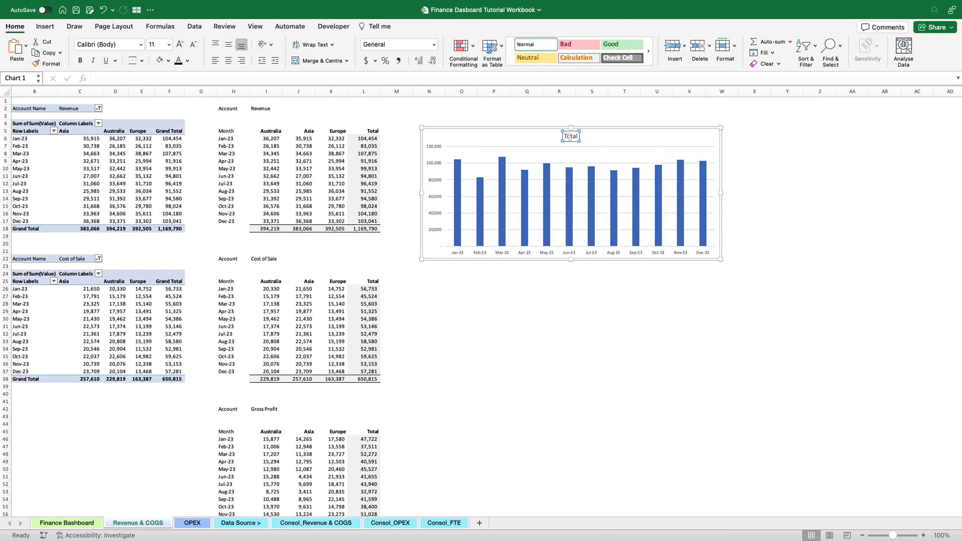
{"action": "left_click", "coordinate": [570, 137]}
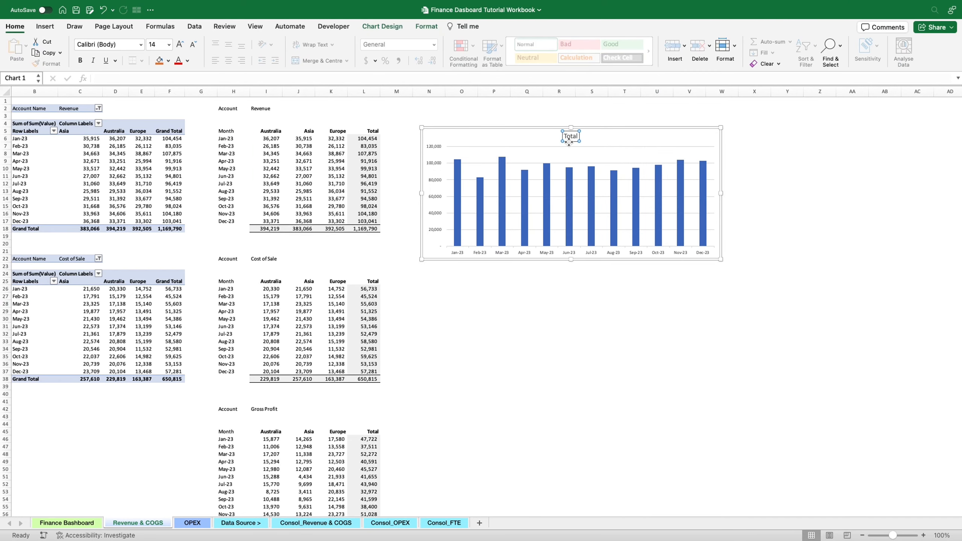
{"action": "key", "text": "Delete"}
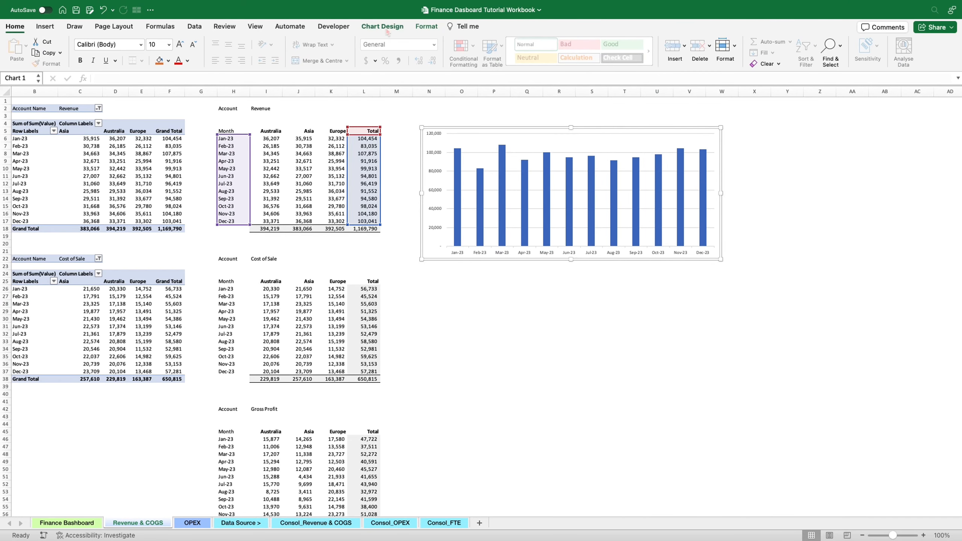
- In the chart's data source, link the Total series name to the Revenue label in I2
{"action": "left_click", "coordinate": [382, 26]}
{"action": "left_click", "coordinate": [570, 49]}
{"action": "left_click_drag", "start_coordinate": [520, 72], "coordinate": [686, 95]}
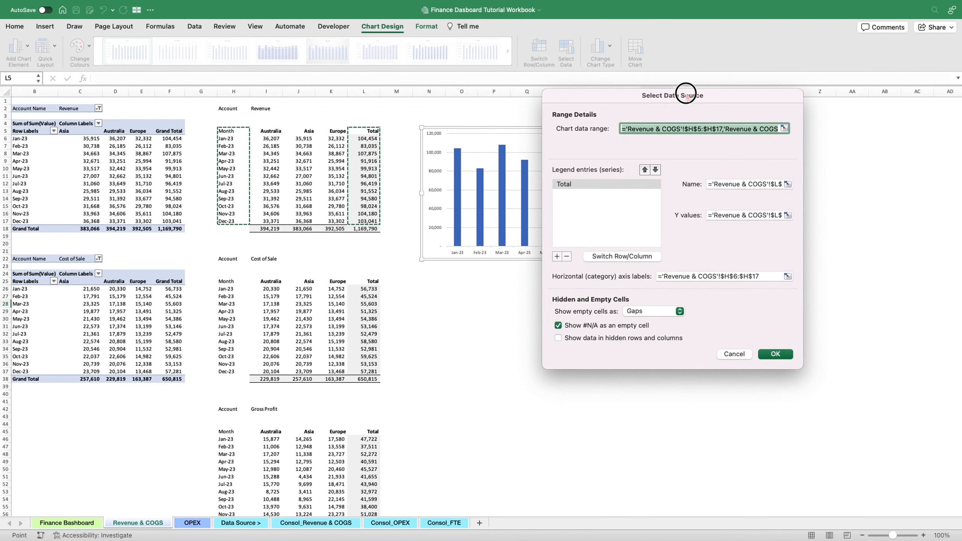
{"action": "left_click", "coordinate": [748, 184]}
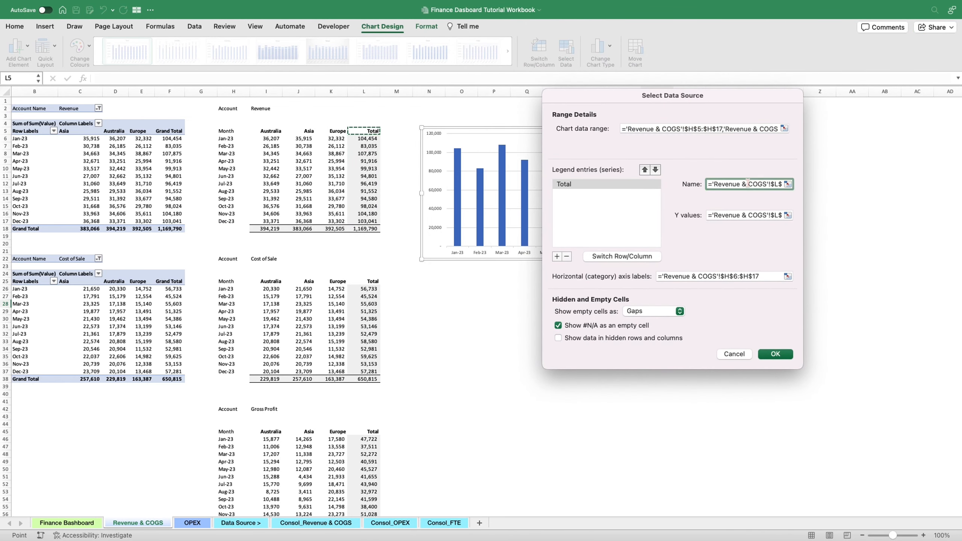
{"action": "triple_click", "coordinate": [747, 184]}
{"action": "type", "text": "="}
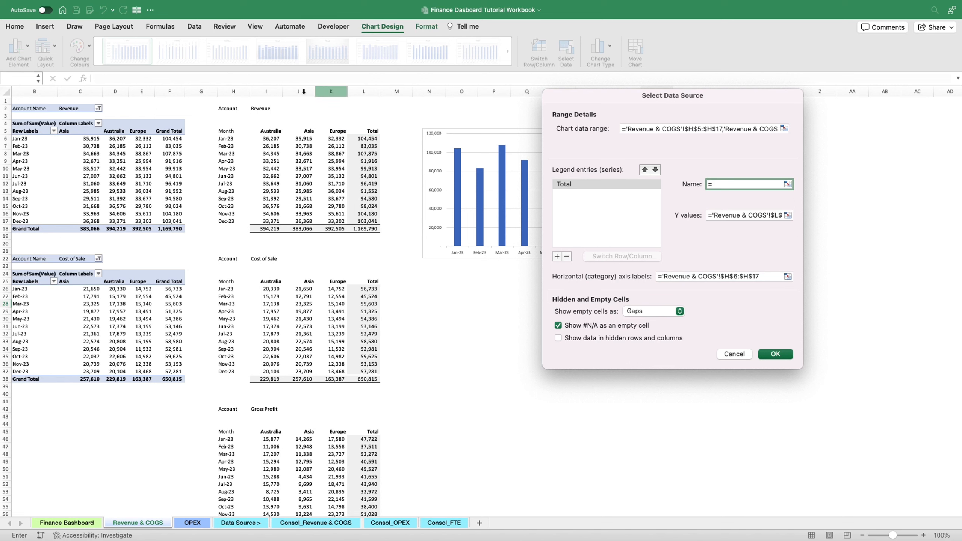
{"action": "left_click", "coordinate": [271, 112]}
- Add a Cost of Sale series named from I22, with Y values L26:L37 and category labels H26:H37
{"action": "left_click", "coordinate": [557, 257]}
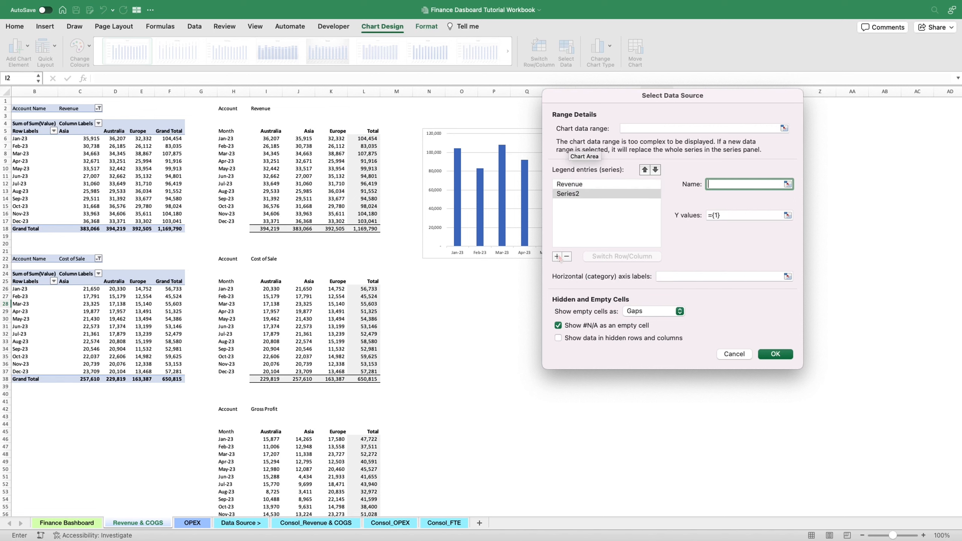
{"action": "left_click", "coordinate": [729, 183]}
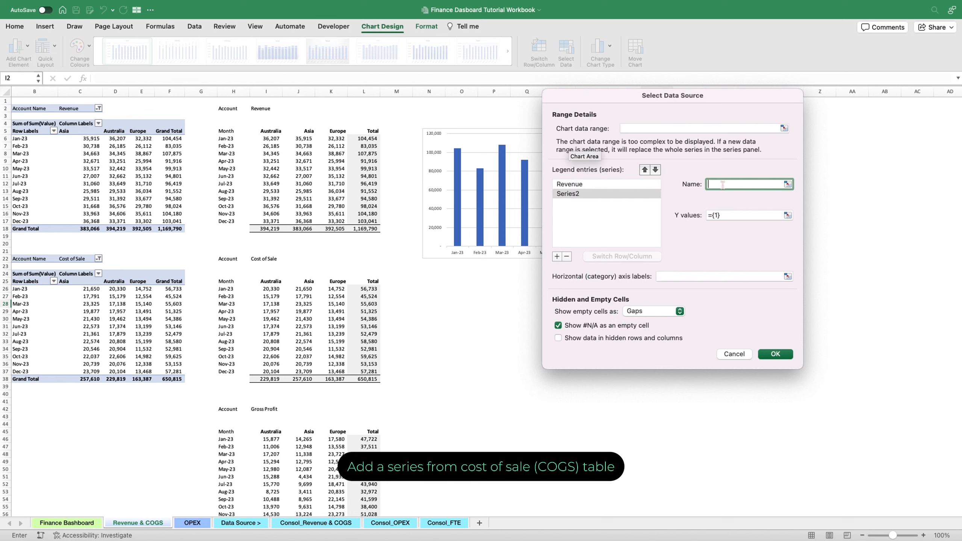
{"action": "left_click", "coordinate": [266, 258]}
{"action": "left_click", "coordinate": [736, 214]}
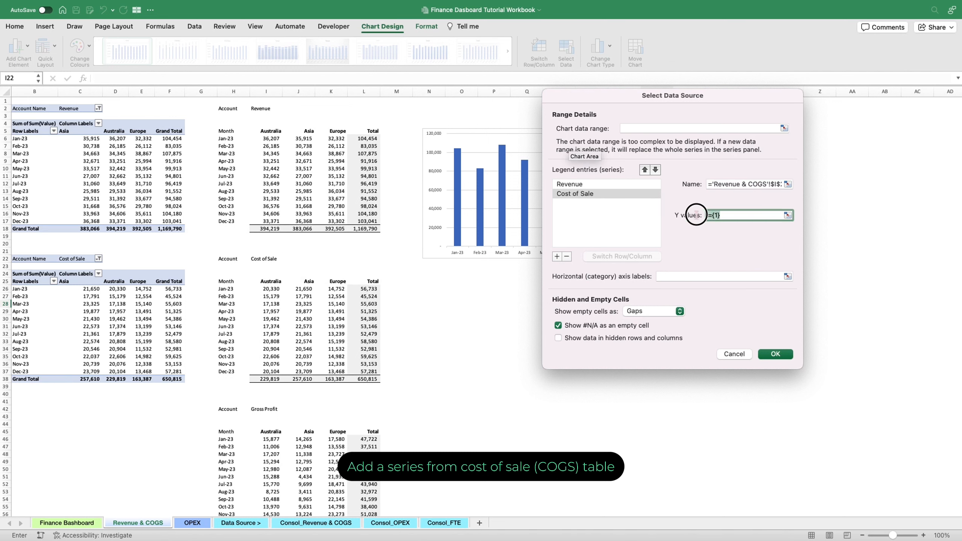
{"action": "key", "text": "BackSpace"}
{"action": "key", "text": "BackSpace"}
{"action": "key", "text": "BackSpace"}
{"action": "left_click_drag", "start_coordinate": [362, 291], "coordinate": [370, 370]}
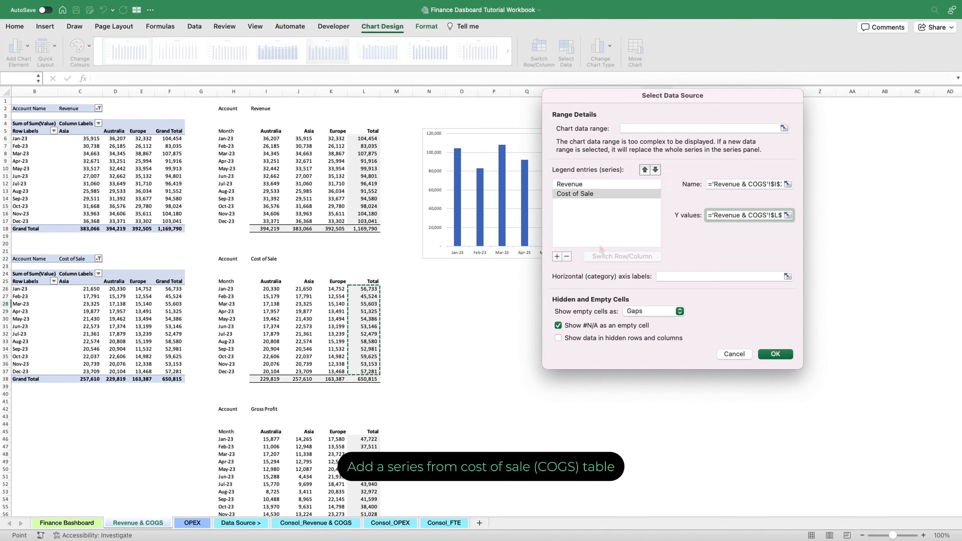
{"action": "left_click", "coordinate": [661, 277]}
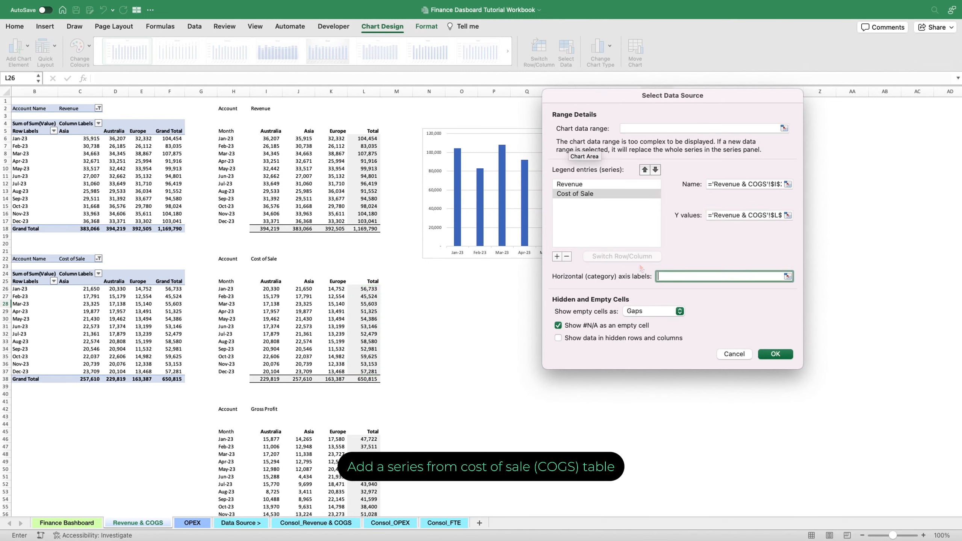
{"action": "left_click_drag", "start_coordinate": [229, 288], "coordinate": [224, 373]}
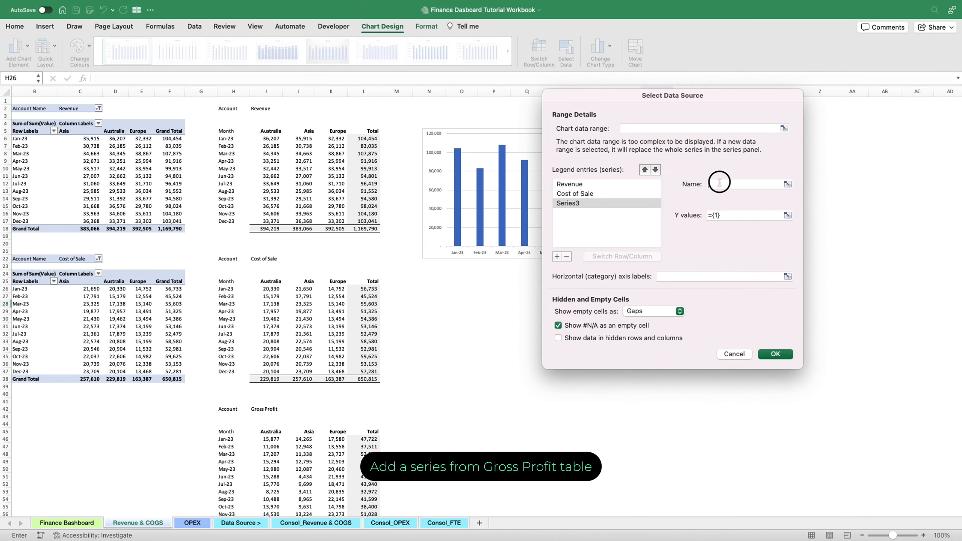
- Add a Gross Profit series named from I42, with Y values L46:L57 and category labels H46:H57, and apply the data source
{"action": "left_click", "coordinate": [718, 183]}
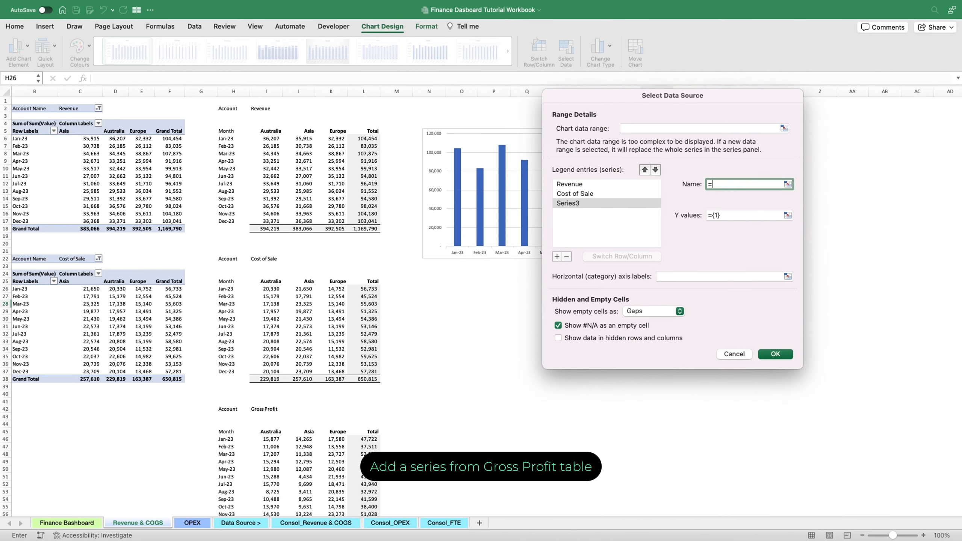
{"action": "type", "text": "="}
{"action": "left_click", "coordinate": [264, 409]}
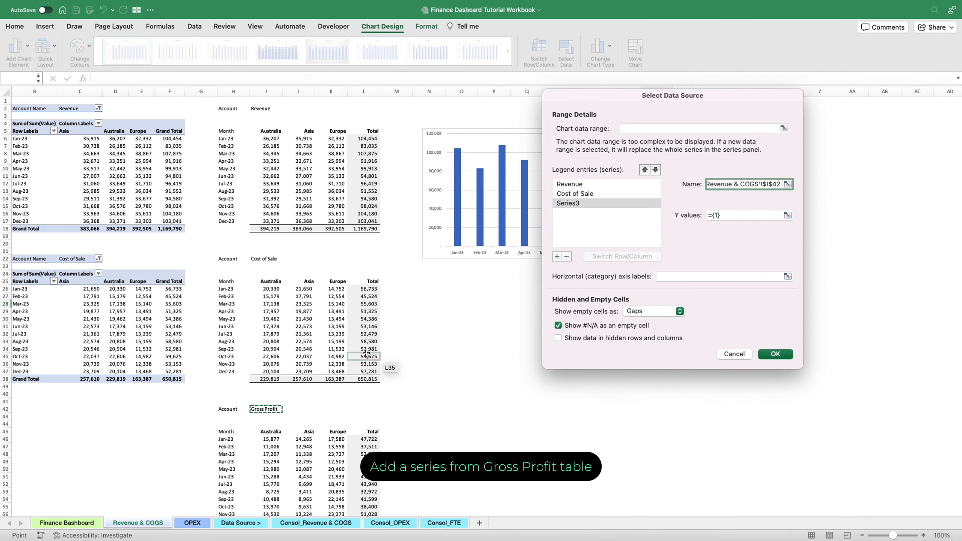
{"action": "scroll", "coordinate": [366, 354], "scroll_direction": "down", "scroll_amount": 6}
{"action": "left_click", "coordinate": [704, 215]}
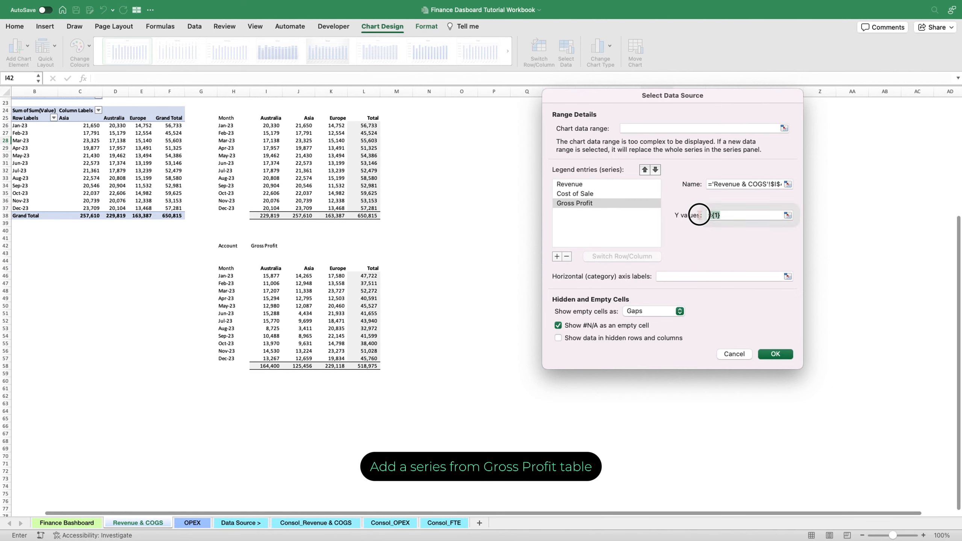
{"action": "type", "text": "="}
{"action": "left_click_drag", "start_coordinate": [364, 276], "coordinate": [369, 357]}
{"action": "left_click", "coordinate": [673, 276]}
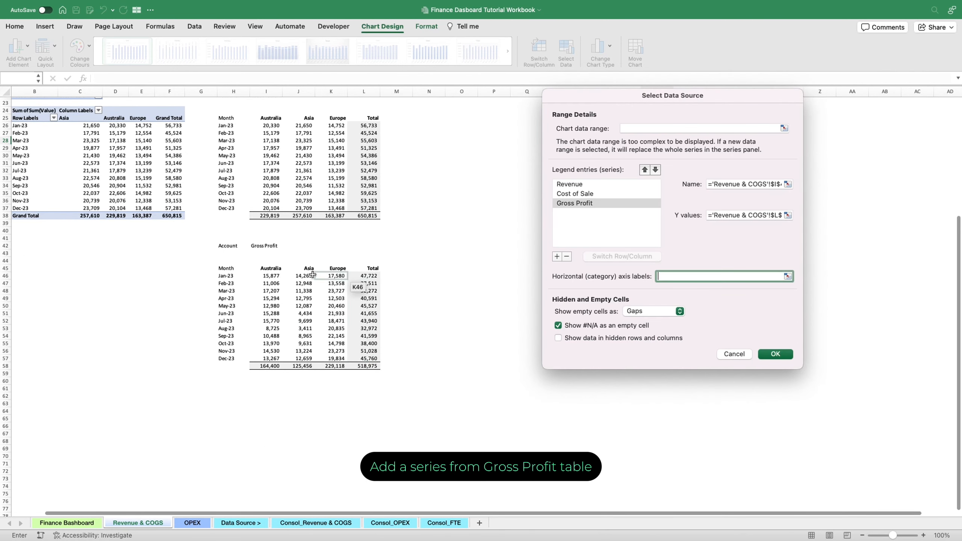
{"action": "left_click_drag", "start_coordinate": [228, 276], "coordinate": [232, 362]}
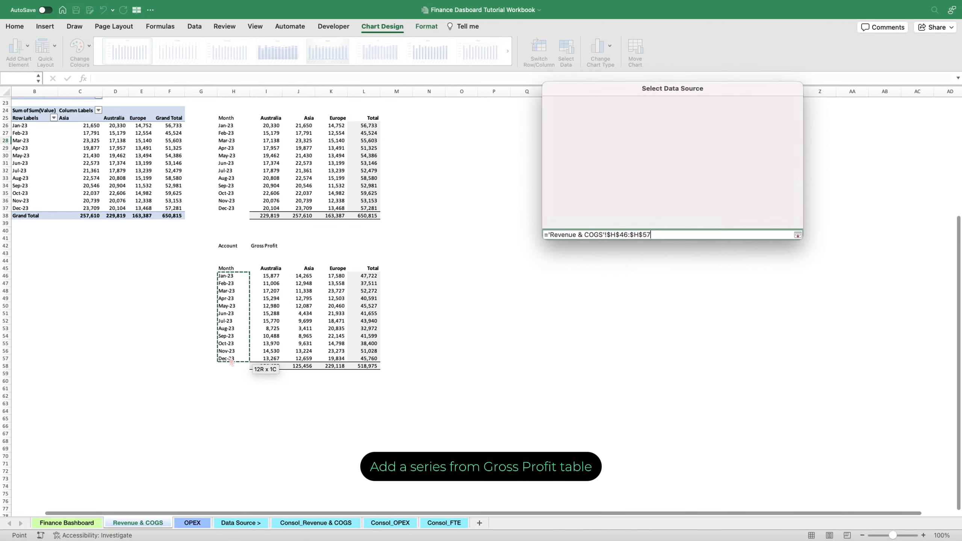
{"action": "left_click", "coordinate": [778, 353]}
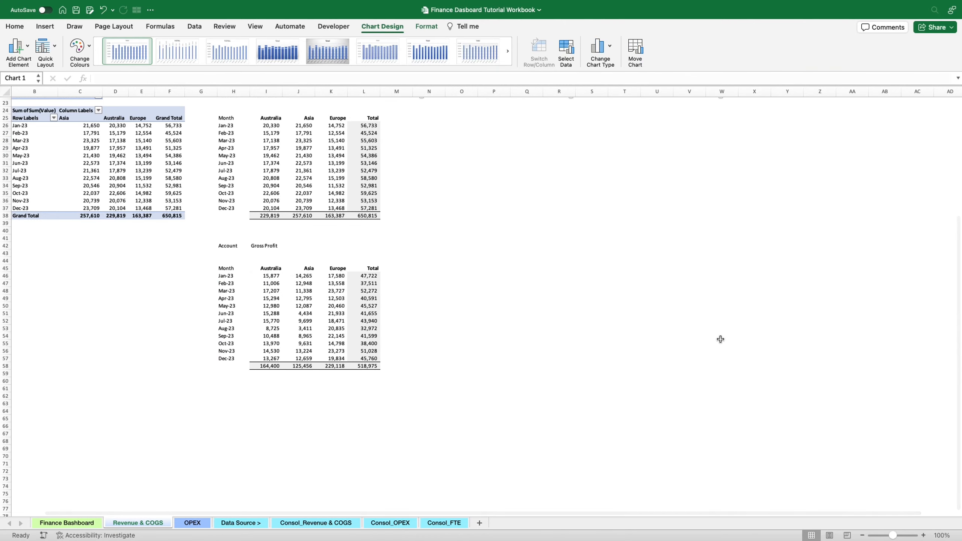
- Change the Gross Profit series to a 2D line and widen the chart slightly
{"action": "scroll", "coordinate": [573, 279], "scroll_direction": "up", "scroll_amount": 10}
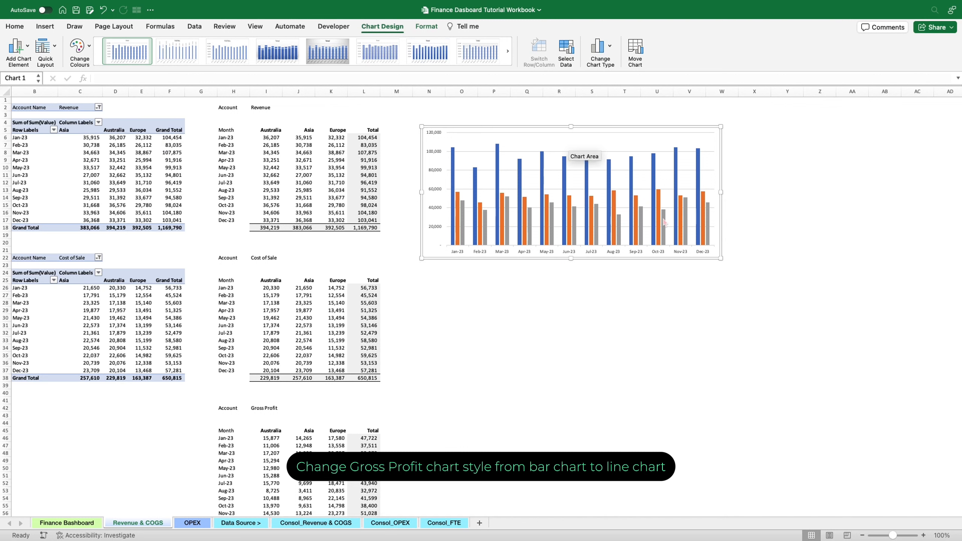
{"action": "left_click", "coordinate": [664, 223]}
{"action": "left_click", "coordinate": [599, 46]}
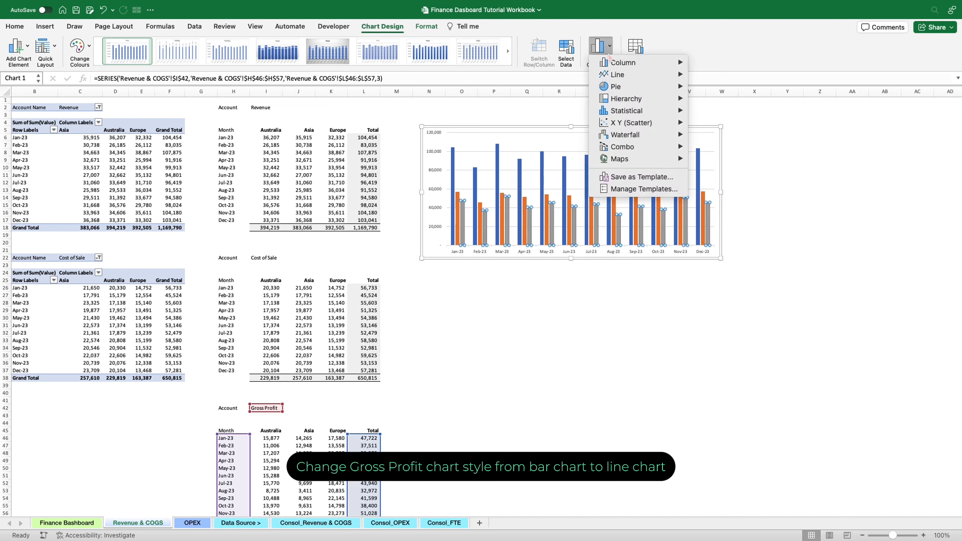
{"action": "mouse_move", "coordinate": [611, 69]}
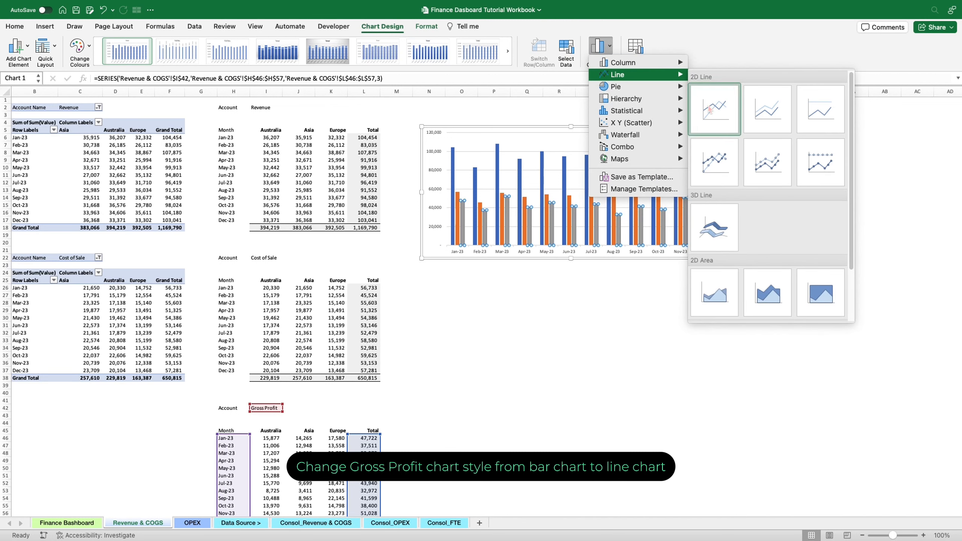
{"action": "left_click", "coordinate": [715, 109]}
{"action": "left_click_drag", "start_coordinate": [721, 259], "coordinate": [760, 255]}
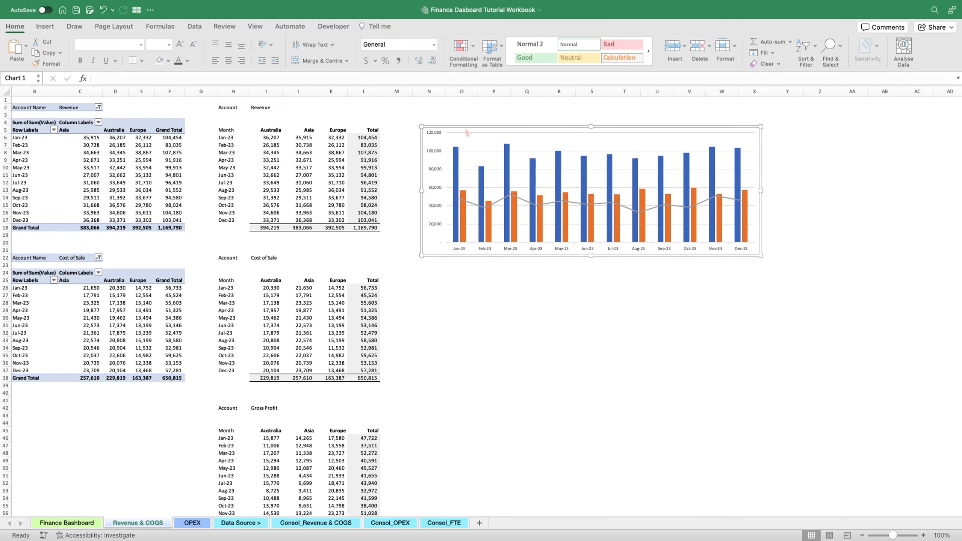
- Move the chart to the Finance Bashboard sheet, shrinking it to about 7 by 2.7 inches inside the left part of the middle panel
{"action": "left_click", "coordinate": [467, 132]}
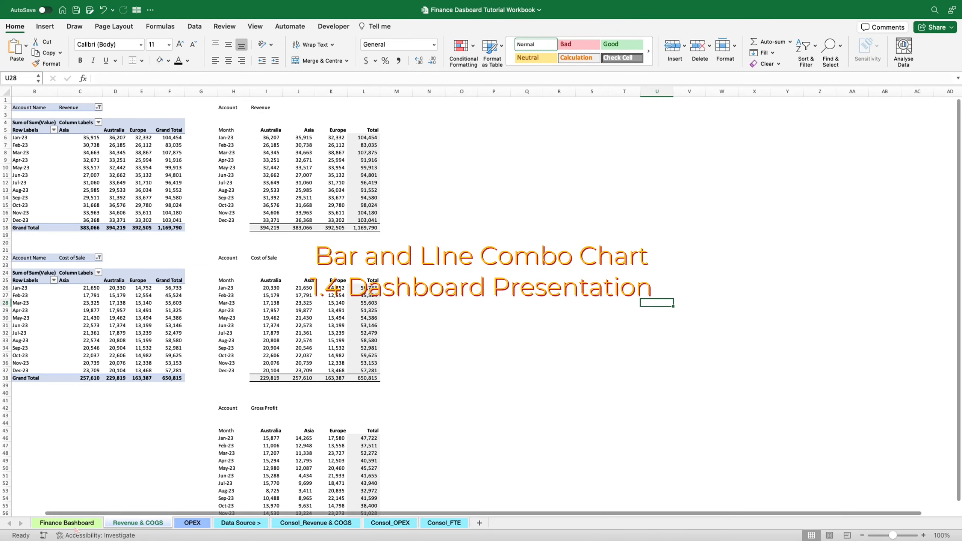
{"action": "left_click", "coordinate": [75, 525]}
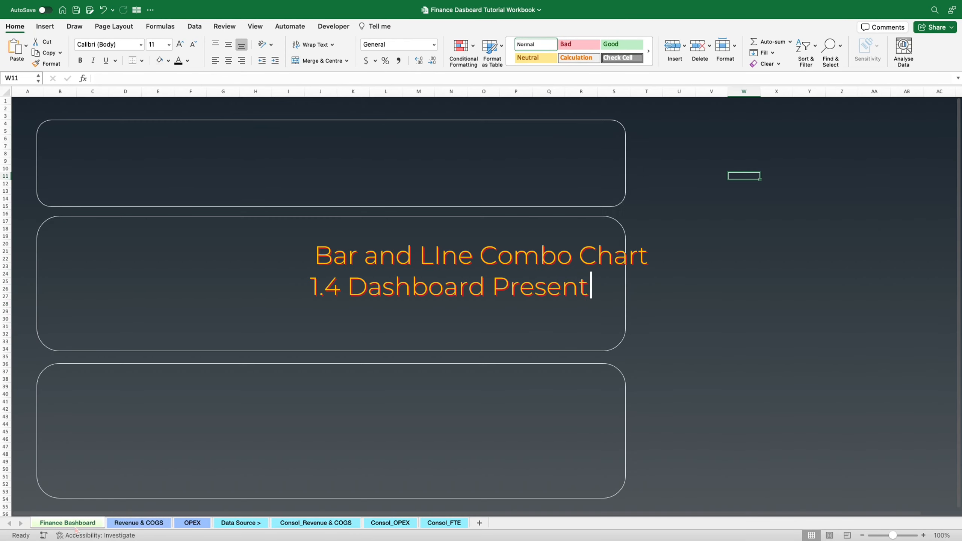
{"action": "left_click", "coordinate": [90, 289]}
{"action": "key", "text": "super+v"}
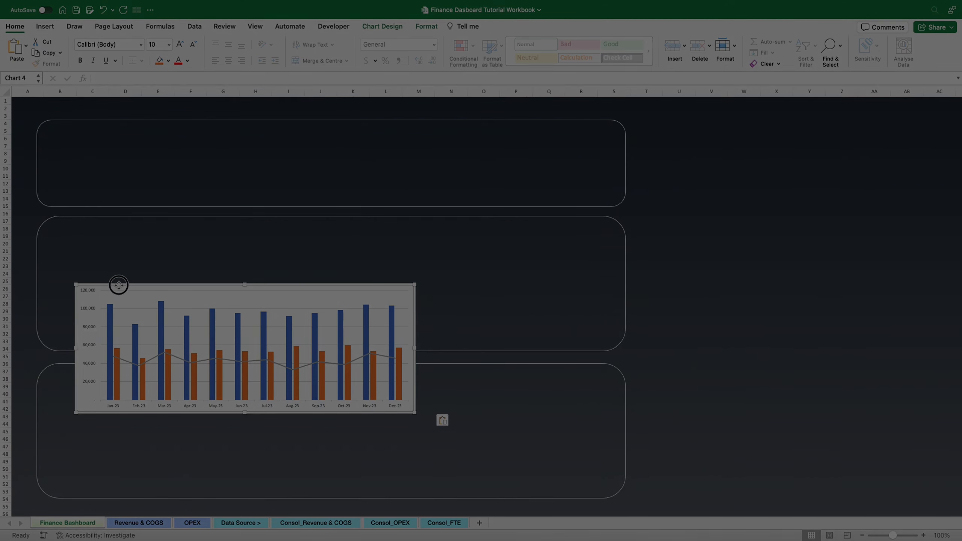
{"action": "left_click_drag", "start_coordinate": [118, 282], "coordinate": [96, 224]}
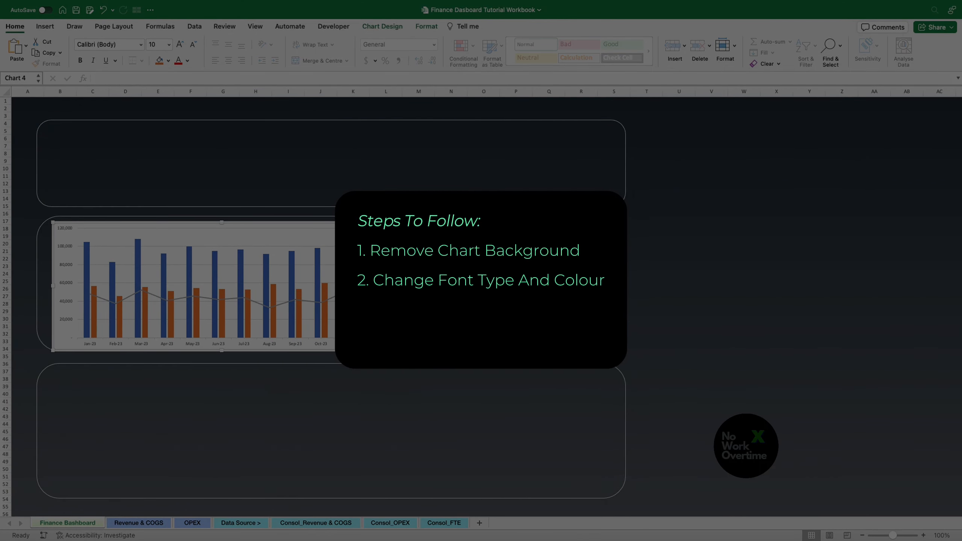
{"action": "left_click_drag", "start_coordinate": [391, 350], "coordinate": [307, 322]}
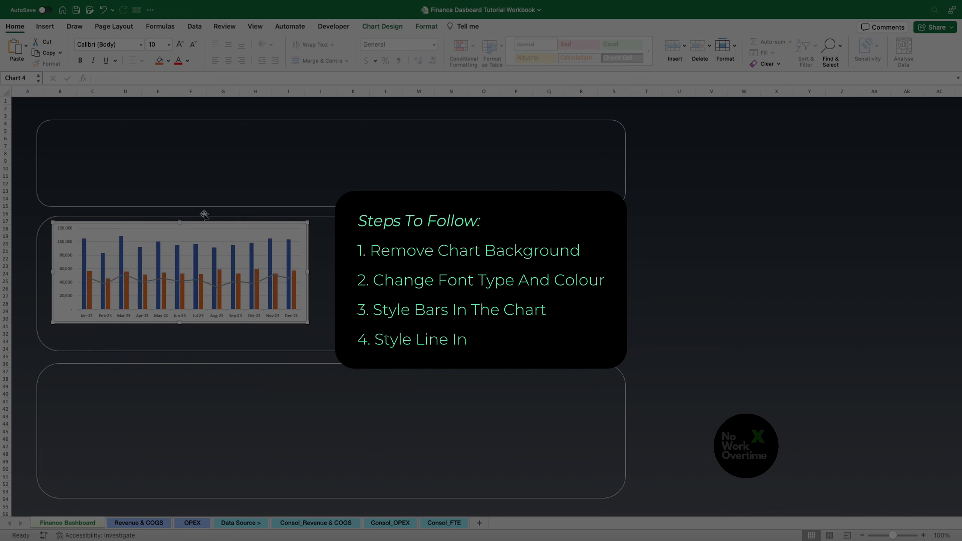
{"action": "left_click_drag", "start_coordinate": [221, 222], "coordinate": [224, 228]}
- Remove the chart area's background by setting its shape fill to No Fill
{"action": "left_click", "coordinate": [426, 26]}
{"action": "left_click", "coordinate": [418, 44]}
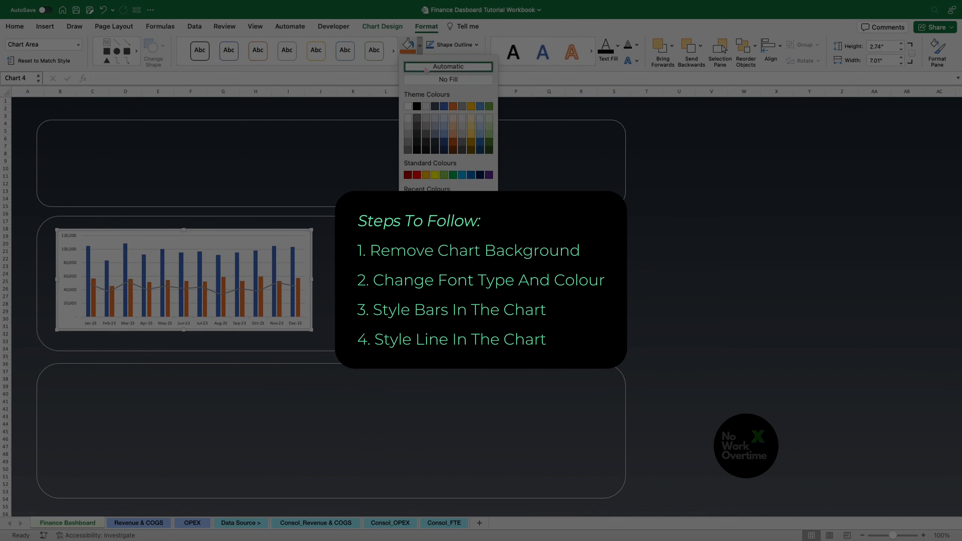
{"action": "left_click", "coordinate": [426, 75]}
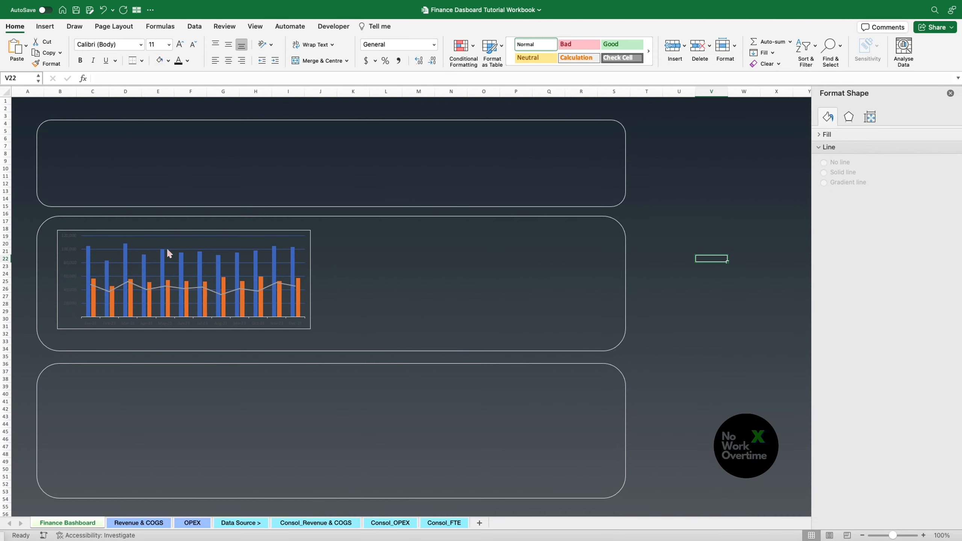
- Set all of the chart's text to the Arial font in white
{"action": "left_click", "coordinate": [68, 256]}
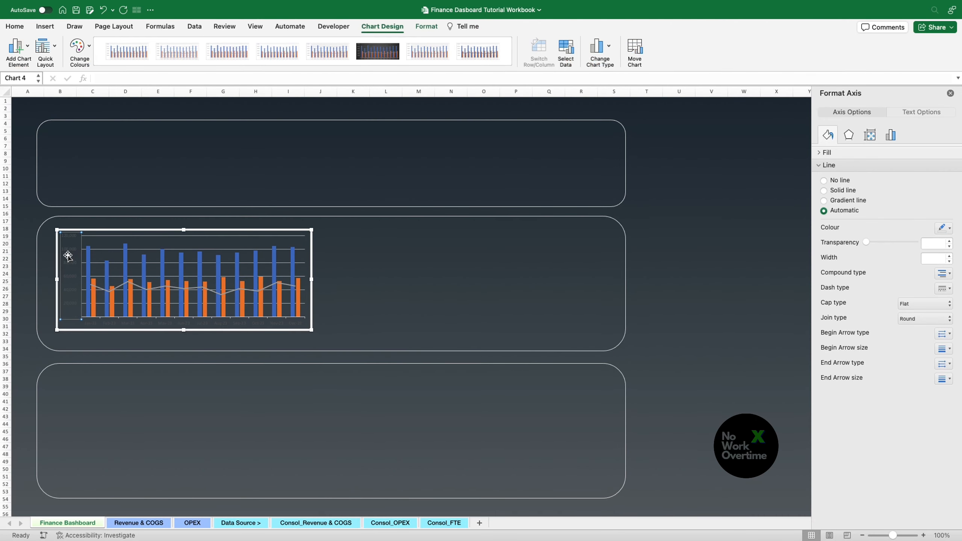
{"action": "left_click", "coordinate": [14, 26]}
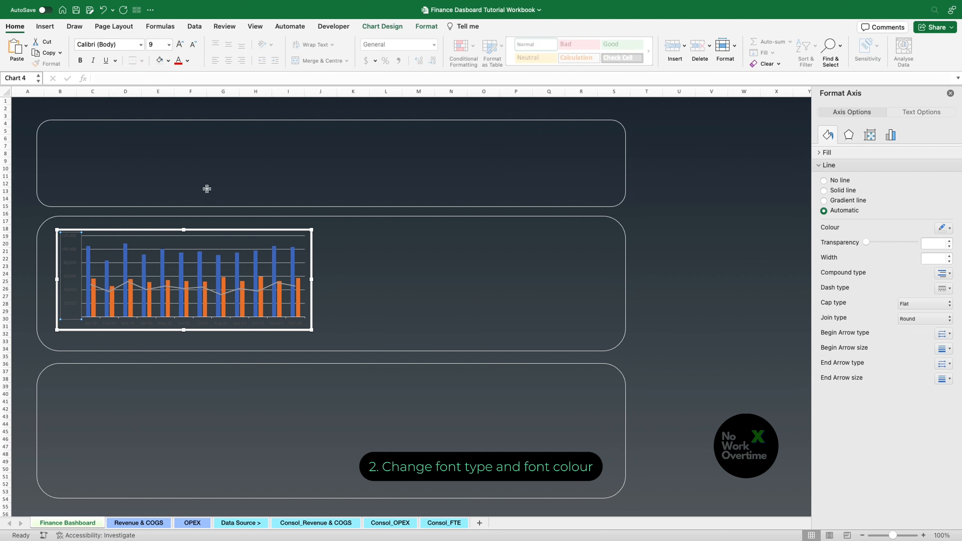
{"action": "left_click", "coordinate": [214, 232]}
{"action": "left_click", "coordinate": [87, 45]}
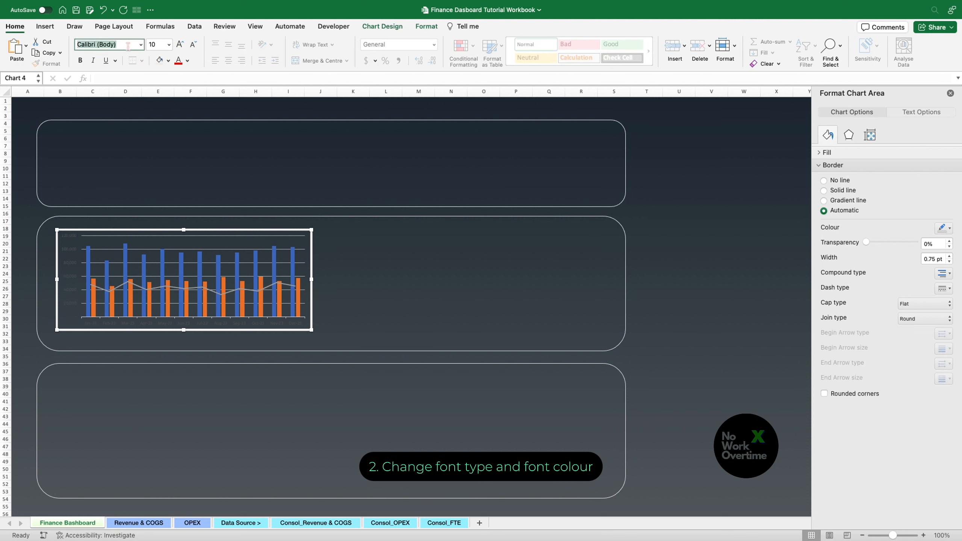
{"action": "type", "text": "Arial"}
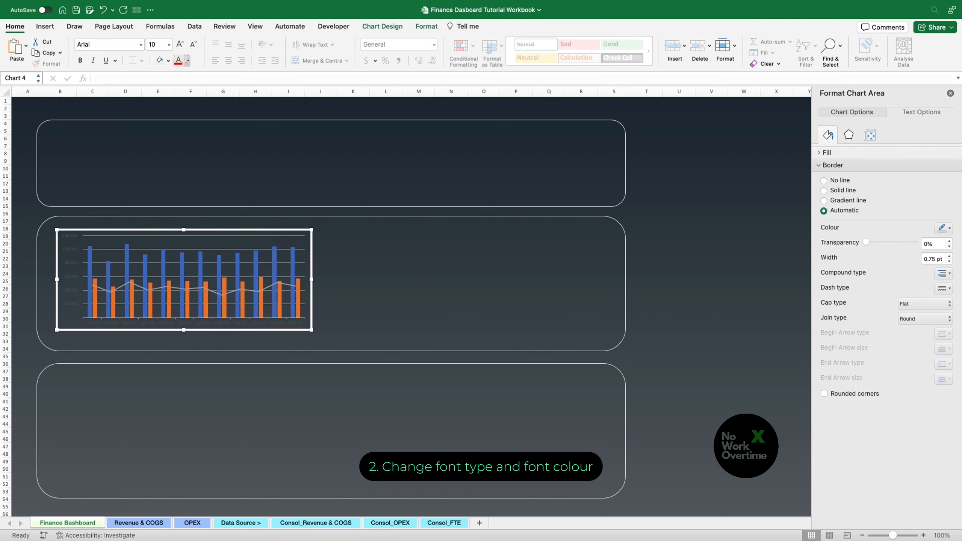
{"action": "left_click", "coordinate": [188, 61]}
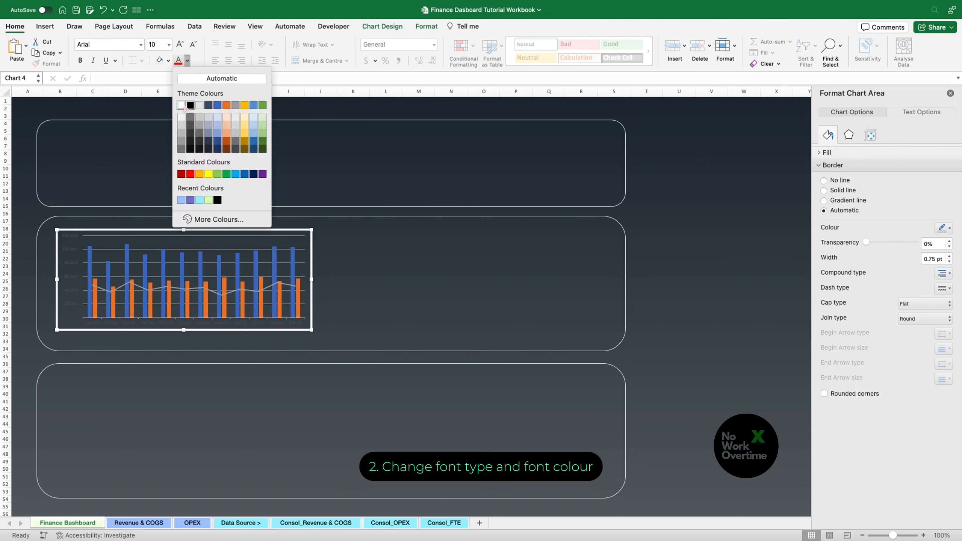
{"action": "left_click", "coordinate": [182, 105]}
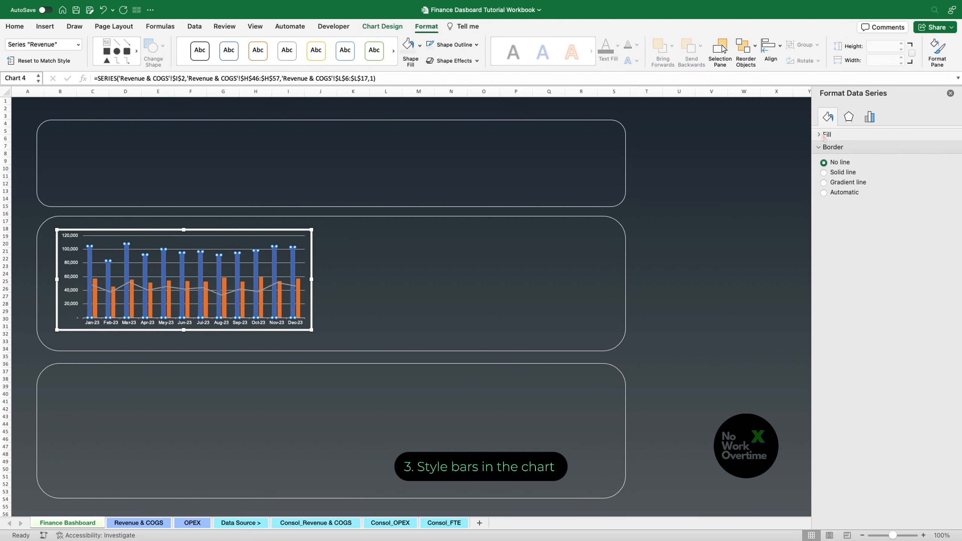
- Give the Revenue bars a linear gradient fill with three stops, placing the middle stop at 51%
{"action": "left_click", "coordinate": [823, 135]}
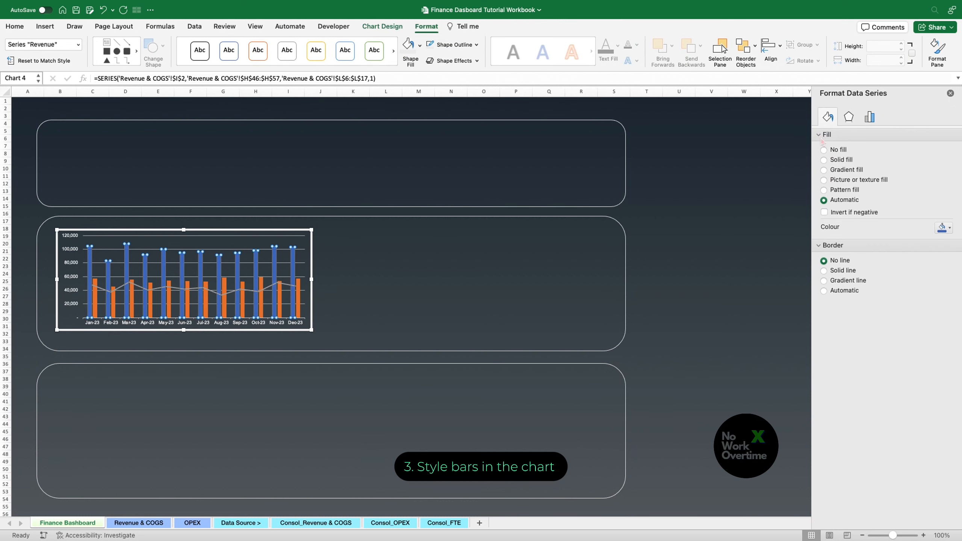
{"action": "left_click", "coordinate": [843, 170]}
{"action": "left_click", "coordinate": [917, 313]}
{"action": "left_click", "coordinate": [946, 288]}
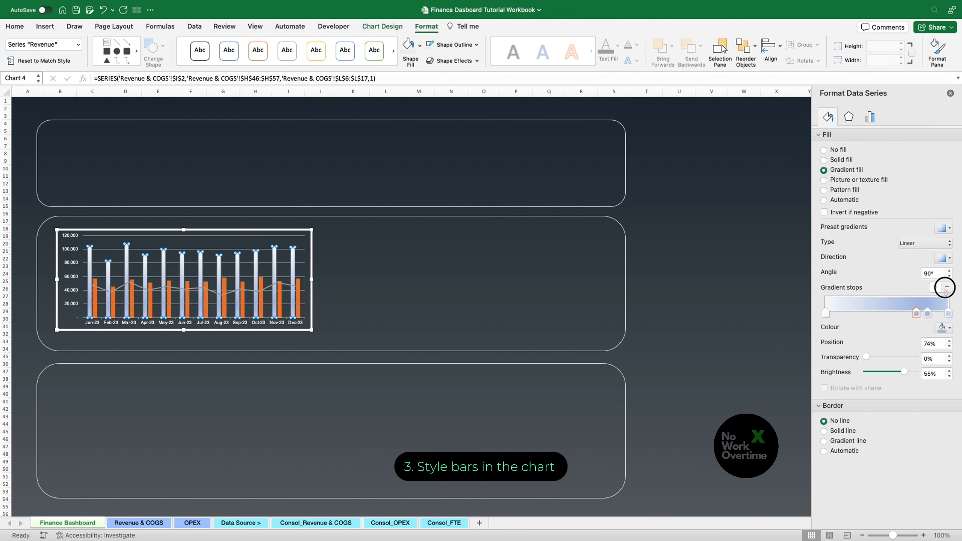
{"action": "left_click_drag", "start_coordinate": [928, 314], "coordinate": [888, 314]}
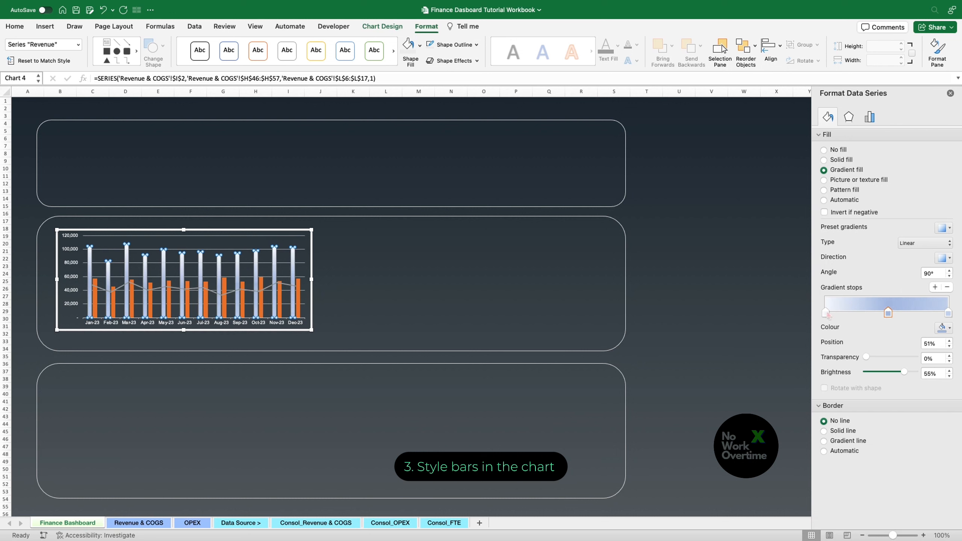
- Set the first gradient stop of the Revenue bars to hex colour 9094FE
{"action": "left_click", "coordinate": [944, 327]}
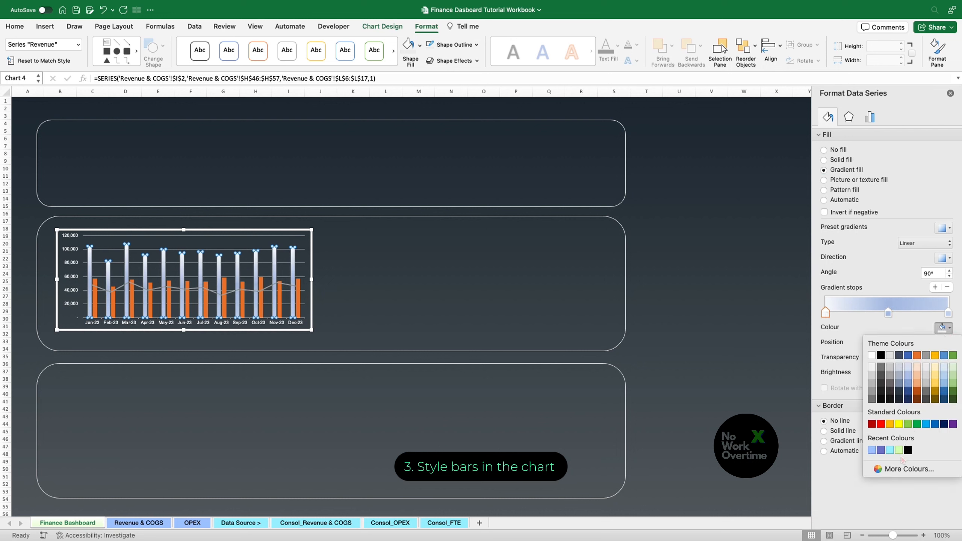
{"action": "left_click", "coordinate": [900, 469]}
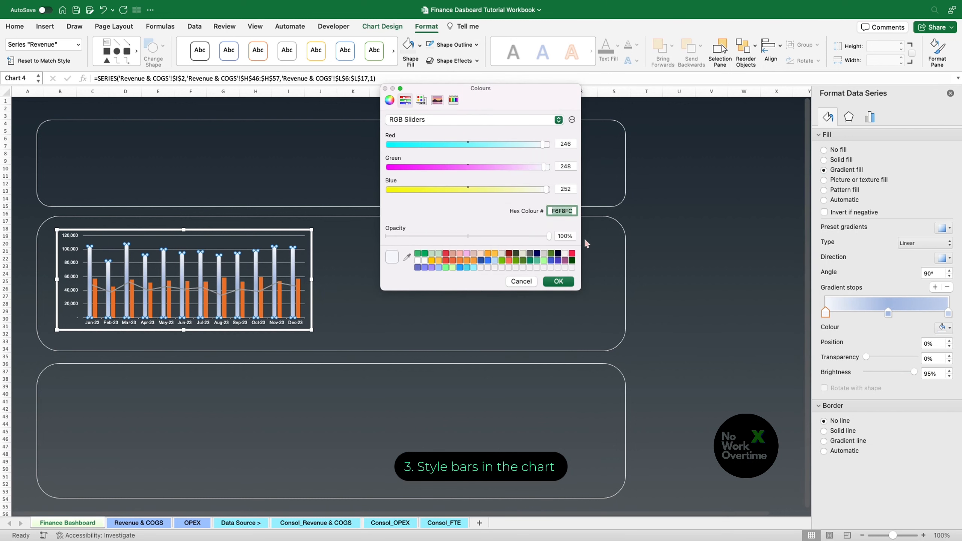
{"action": "type", "text": "9094FE"}
{"action": "left_click", "coordinate": [554, 281]}
- Colour the Revenue gradient's middle stop with hex 414372 and its last stop black
{"action": "left_click", "coordinate": [889, 313]}
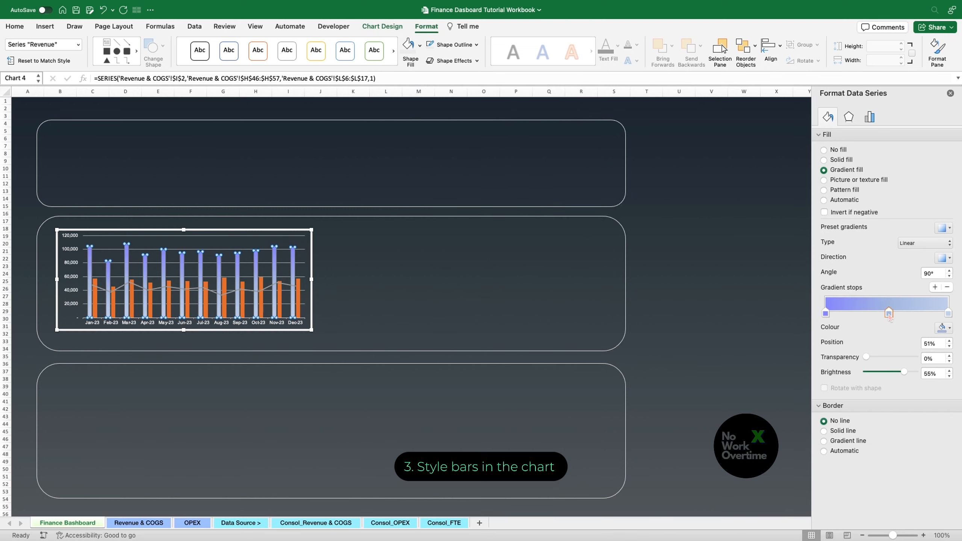
{"action": "left_click", "coordinate": [947, 329]}
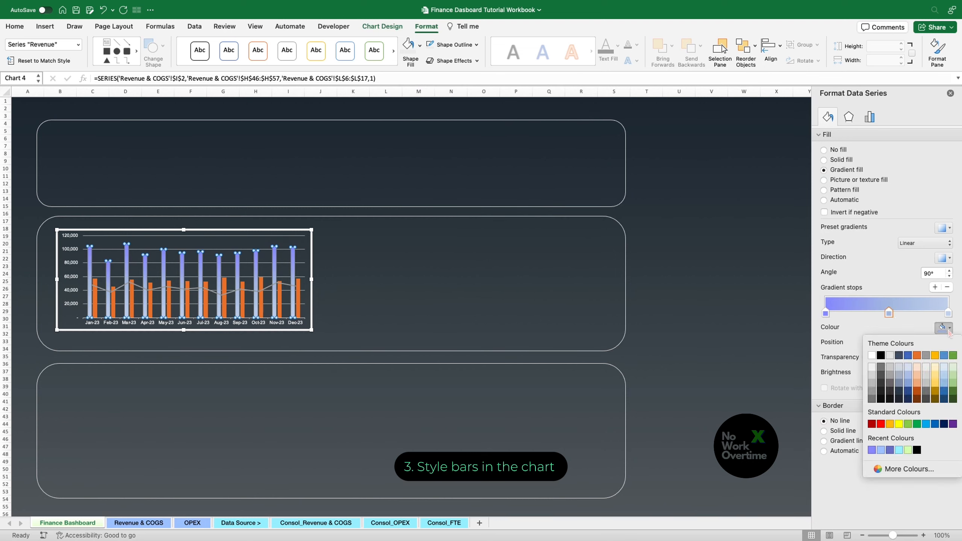
{"action": "left_click", "coordinate": [897, 470]}
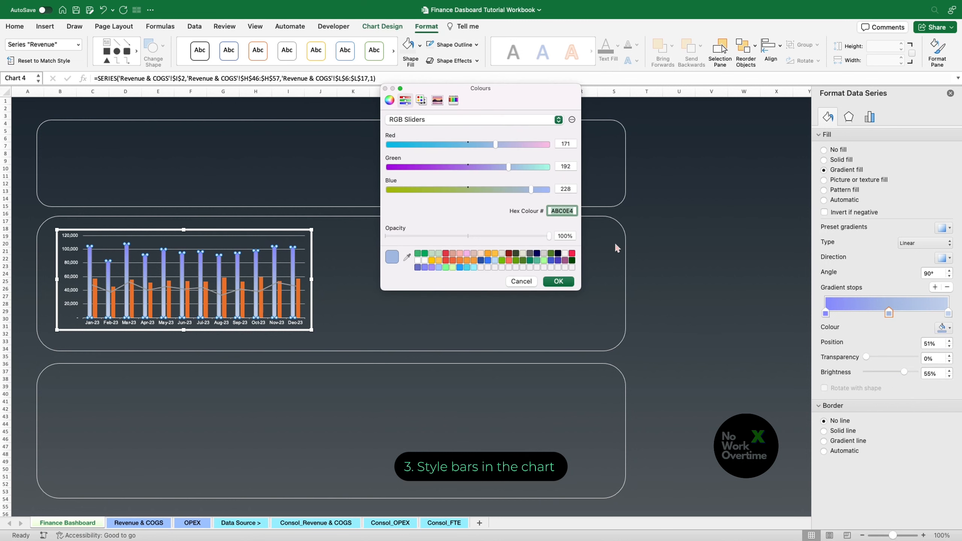
{"action": "key", "text": "super+v"}
{"action": "left_click", "coordinate": [557, 281]}
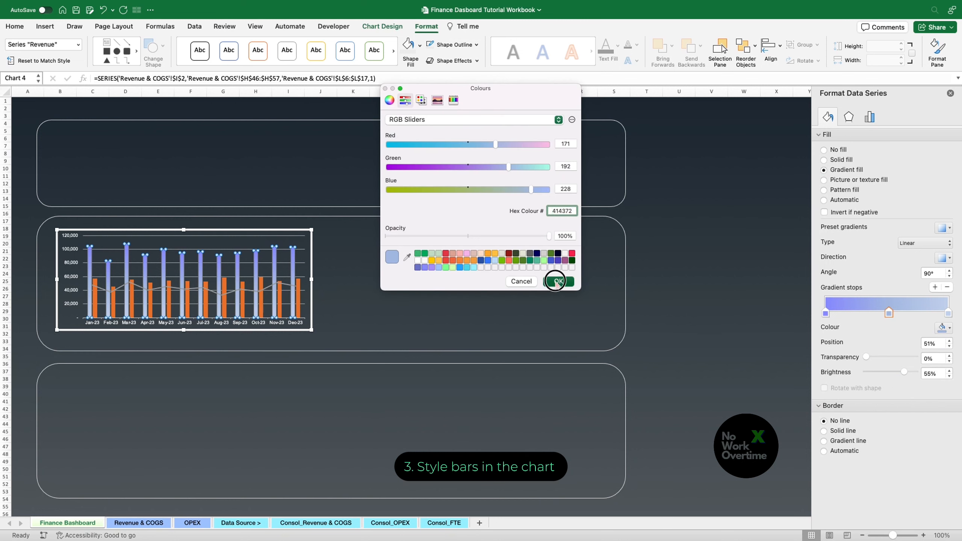
{"action": "left_click", "coordinate": [949, 313]}
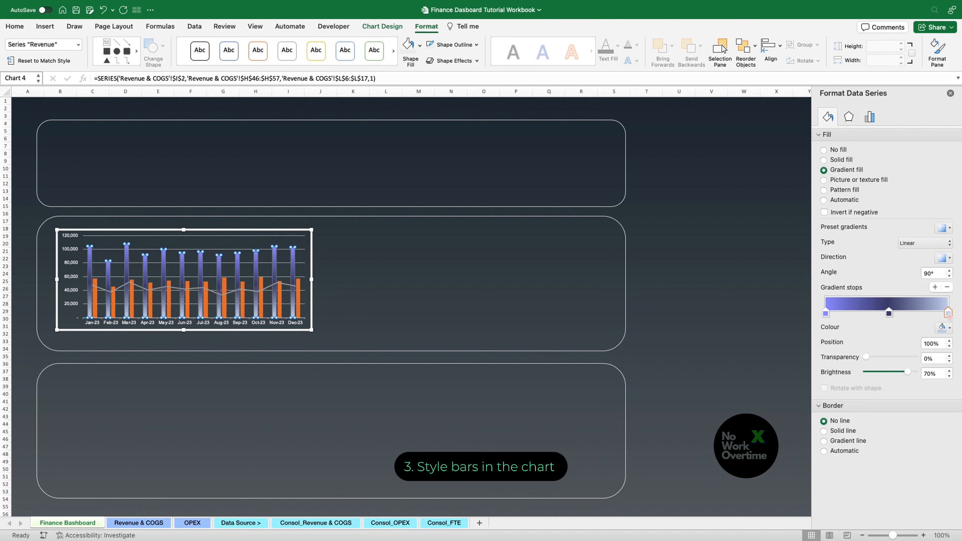
{"action": "left_click", "coordinate": [951, 327]}
{"action": "left_click", "coordinate": [882, 357]}
- Give the Cost of Sale bars a gradient fill with first stop 9FF1FF and shift the middle stop toward the black end
{"action": "left_click", "coordinate": [298, 289]}
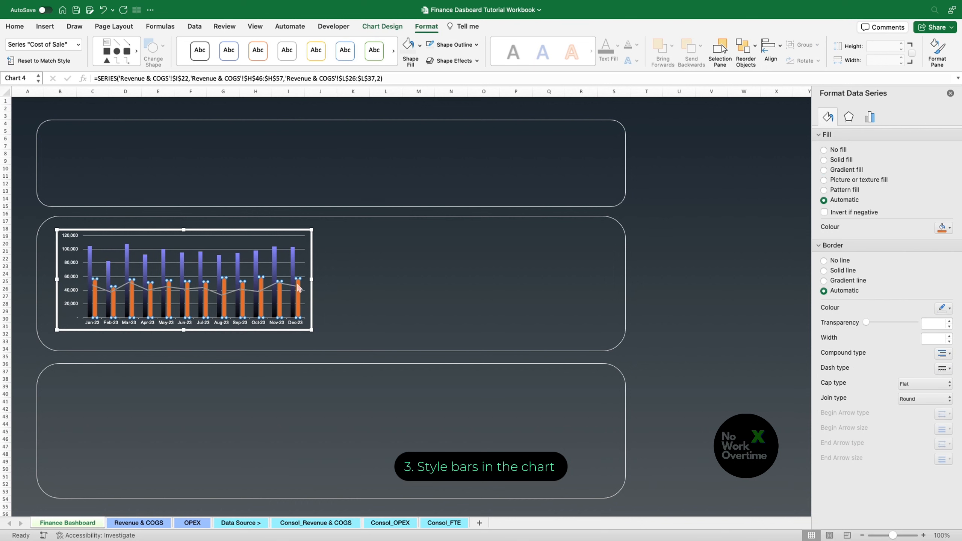
{"action": "left_click", "coordinate": [824, 170]}
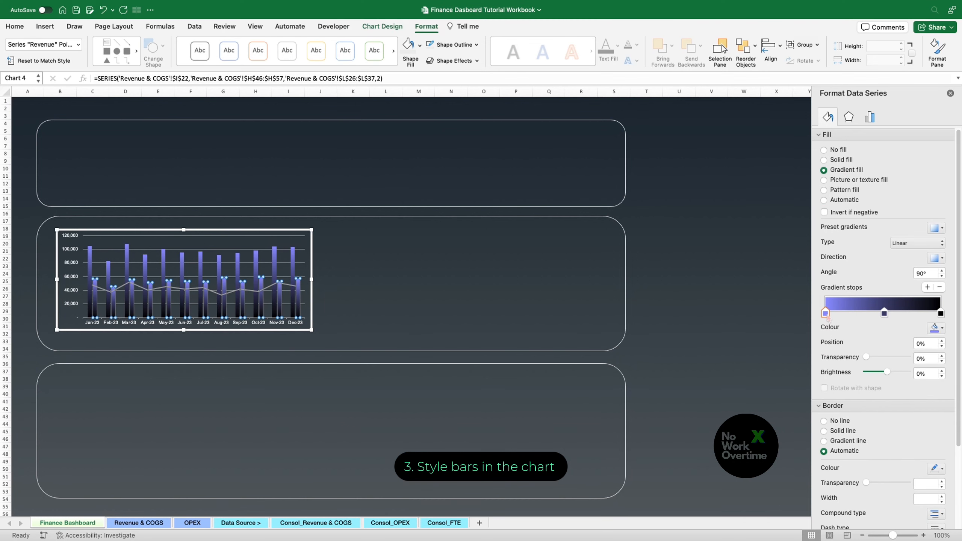
{"action": "left_click", "coordinate": [941, 328]}
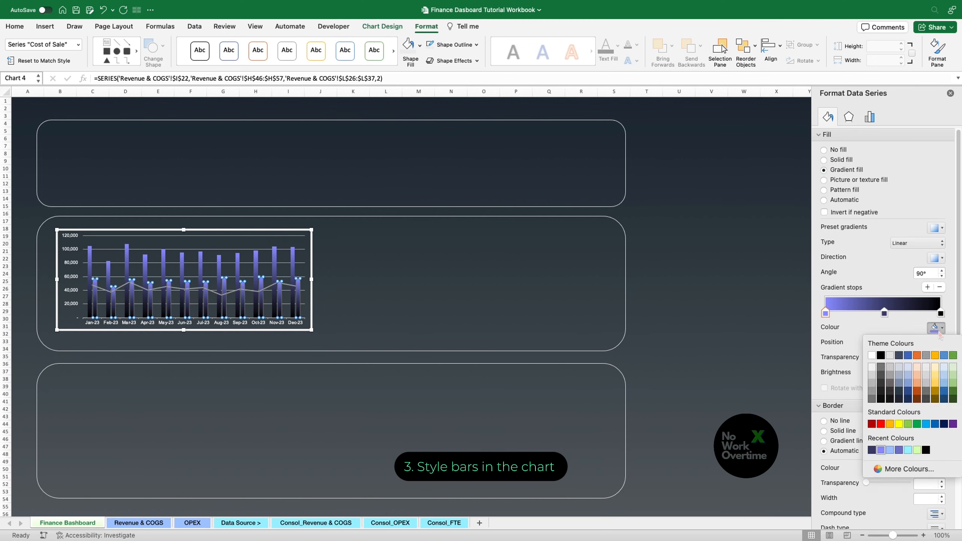
{"action": "left_click", "coordinate": [906, 469]}
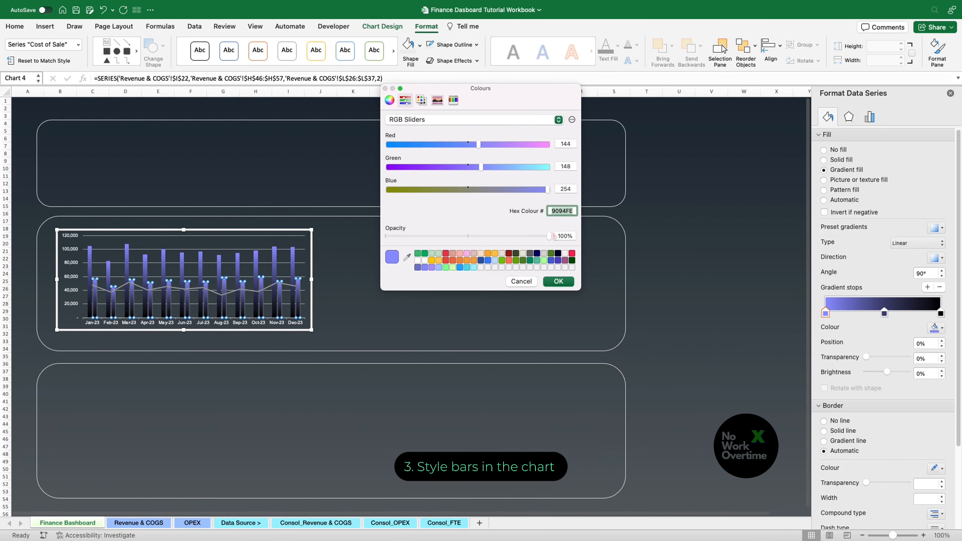
{"action": "type", "text": "9FF1FF"}
{"action": "left_click", "coordinate": [560, 281]}
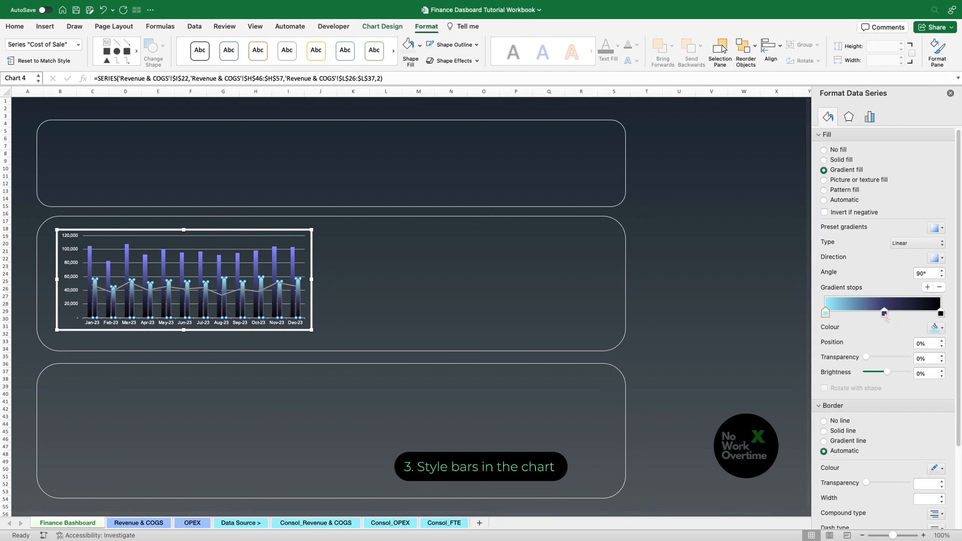
{"action": "left_click_drag", "start_coordinate": [887, 319], "coordinate": [920, 315]}
{"action": "left_click", "coordinate": [941, 314]}
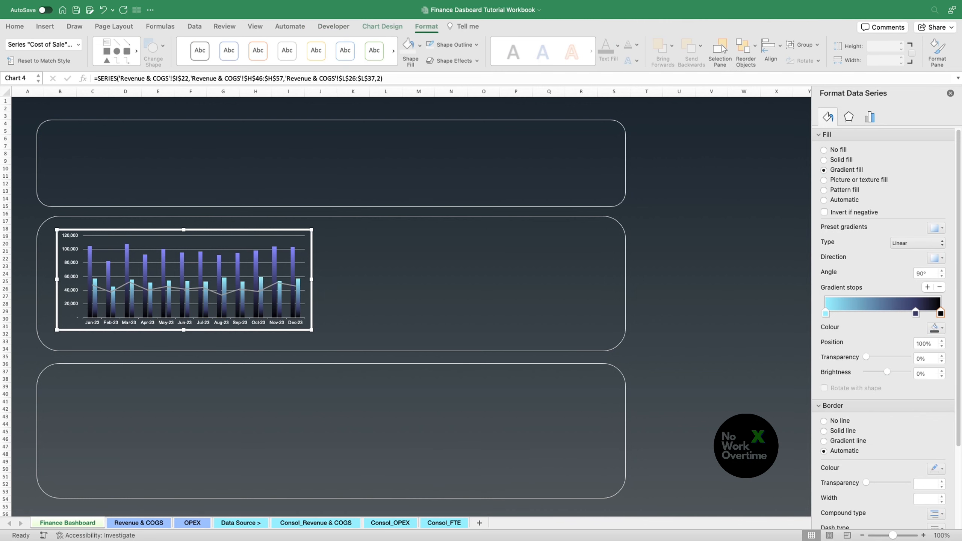
- Set the Revenue and Cost of Sale bars' series overlap to 33% and gap width to 84%
{"action": "left_click", "coordinate": [91, 252]}
{"action": "left_click", "coordinate": [91, 252]}
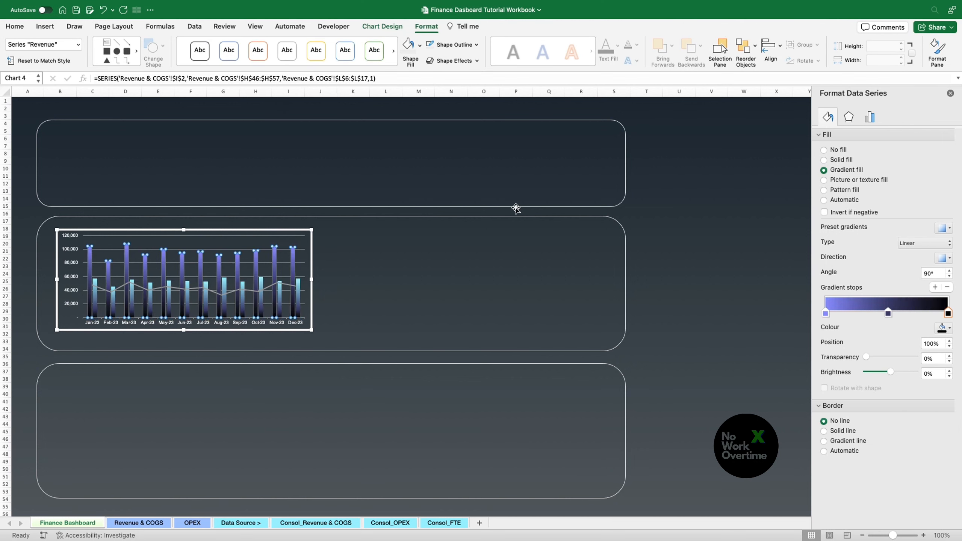
{"action": "left_click", "coordinate": [871, 117]}
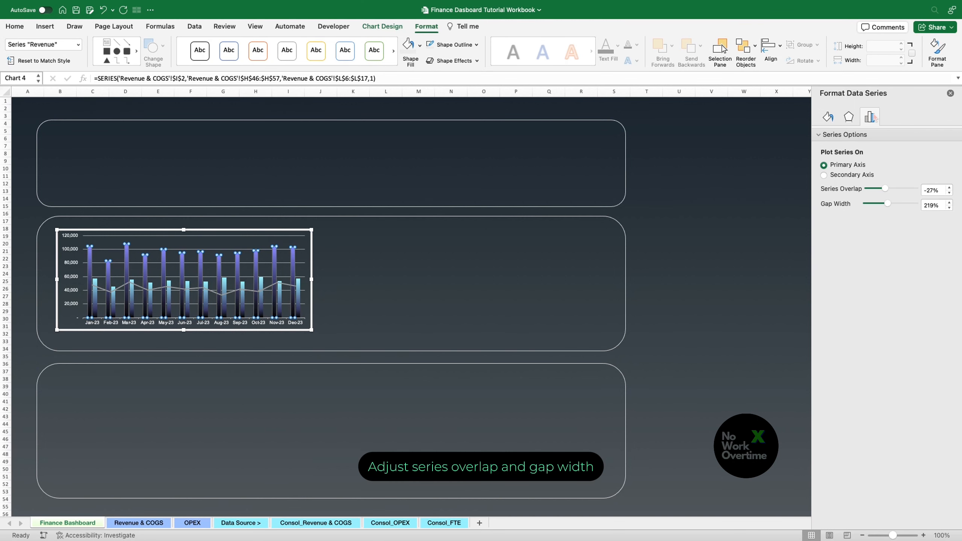
{"action": "left_click_drag", "start_coordinate": [886, 190], "coordinate": [900, 190]}
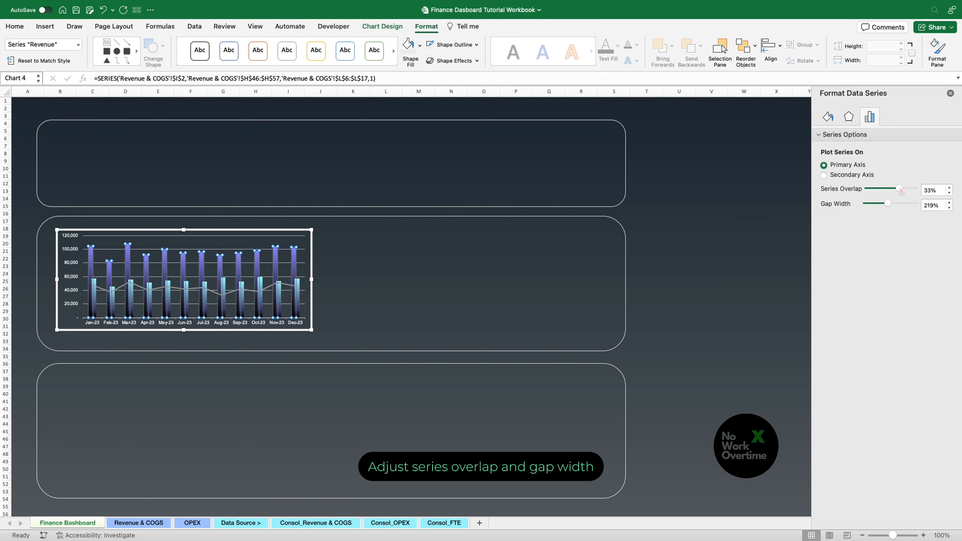
{"action": "left_click_drag", "start_coordinate": [888, 204], "coordinate": [876, 205]}
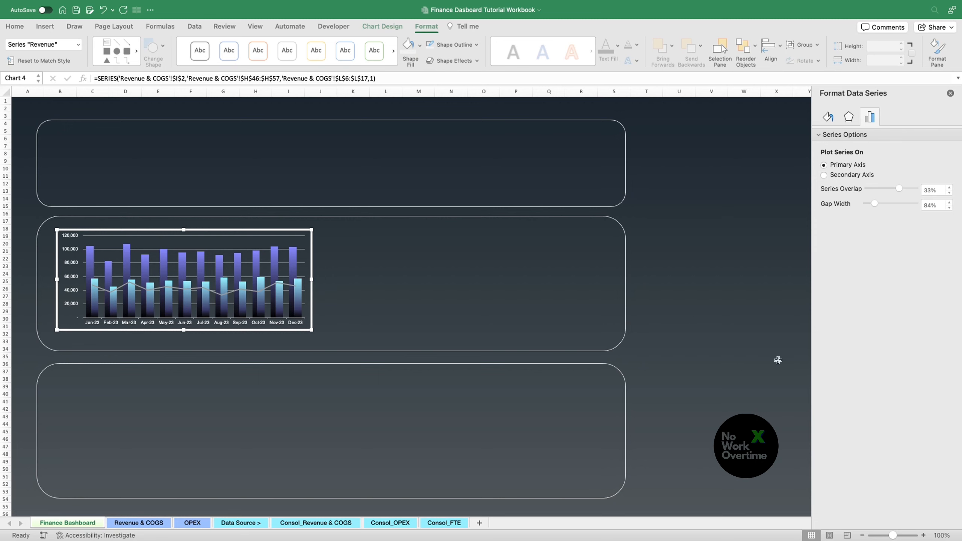
- Make the black last gradient stop of the Revenue bars partly transparent
{"action": "left_click", "coordinate": [91, 257]}
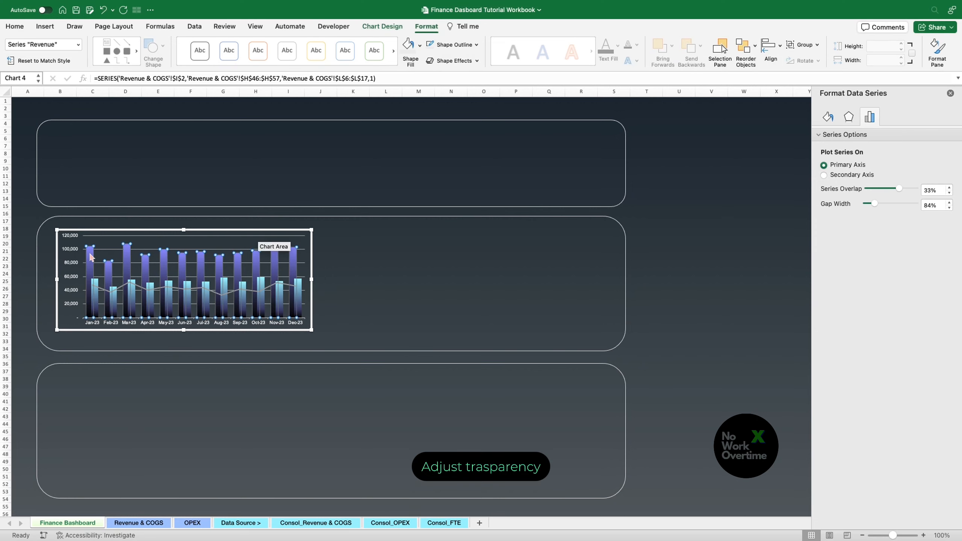
{"action": "left_click", "coordinate": [829, 119]}
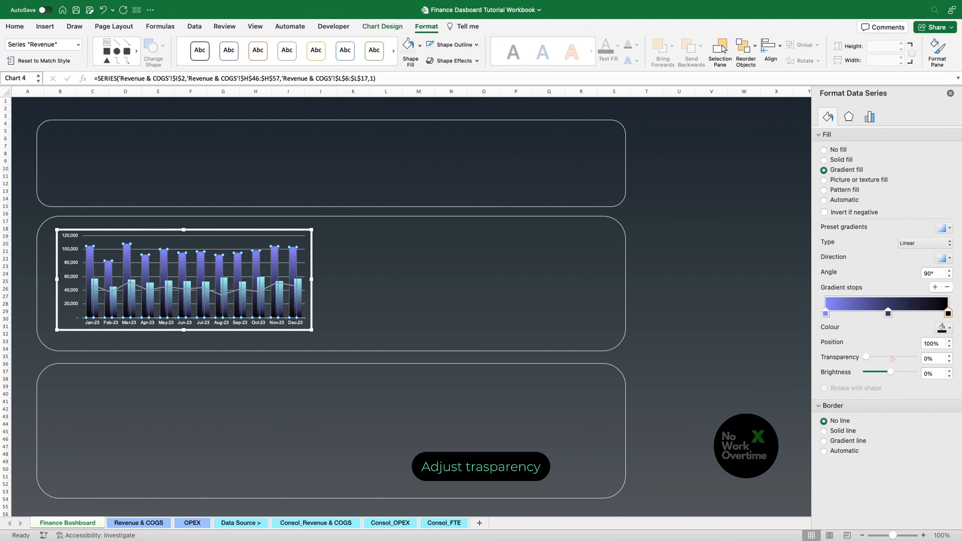
{"action": "left_click_drag", "start_coordinate": [868, 358], "coordinate": [895, 357]}
{"action": "left_click_drag", "start_coordinate": [893, 356], "coordinate": [886, 357]}
- Set the transparency of the Cost of Sale bars' black last gradient stop to 57%
{"action": "left_click", "coordinate": [301, 288]}
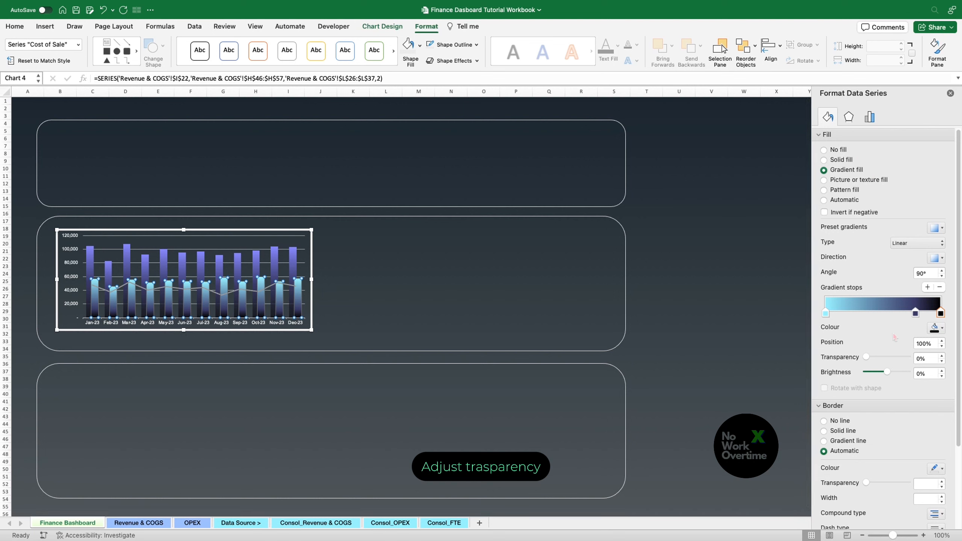
{"action": "left_click_drag", "start_coordinate": [868, 357], "coordinate": [891, 358]}
{"action": "left_click", "coordinate": [717, 288]}
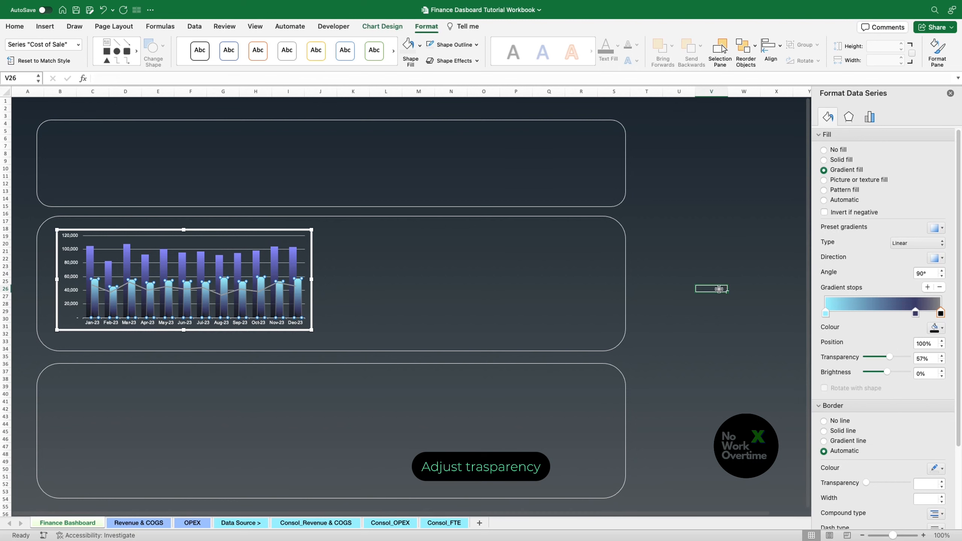
- Set the transparency of the Revenue bars' first gradient stop to 59%
{"action": "left_click", "coordinate": [294, 259]}
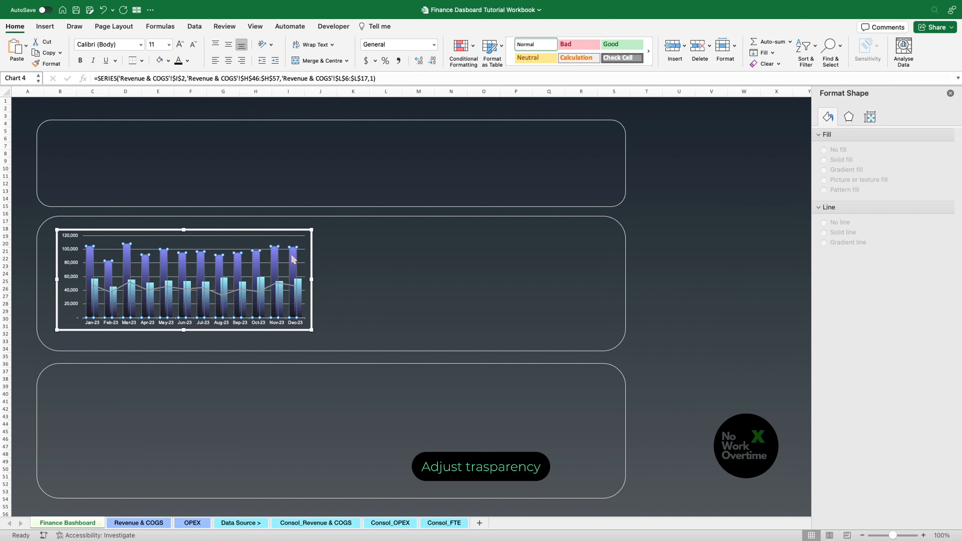
{"action": "left_click", "coordinate": [828, 117]}
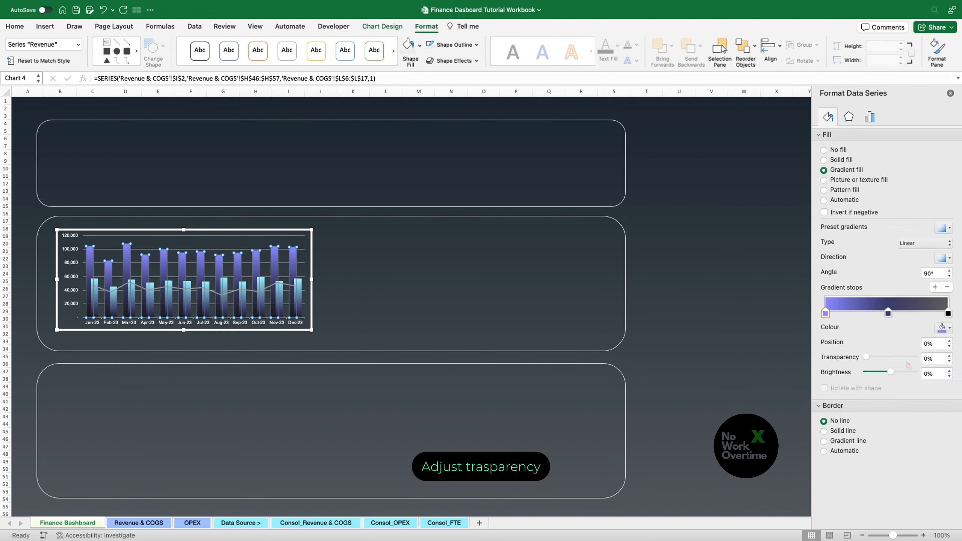
{"action": "left_click", "coordinate": [927, 358]}
{"action": "key", "text": "Return"}
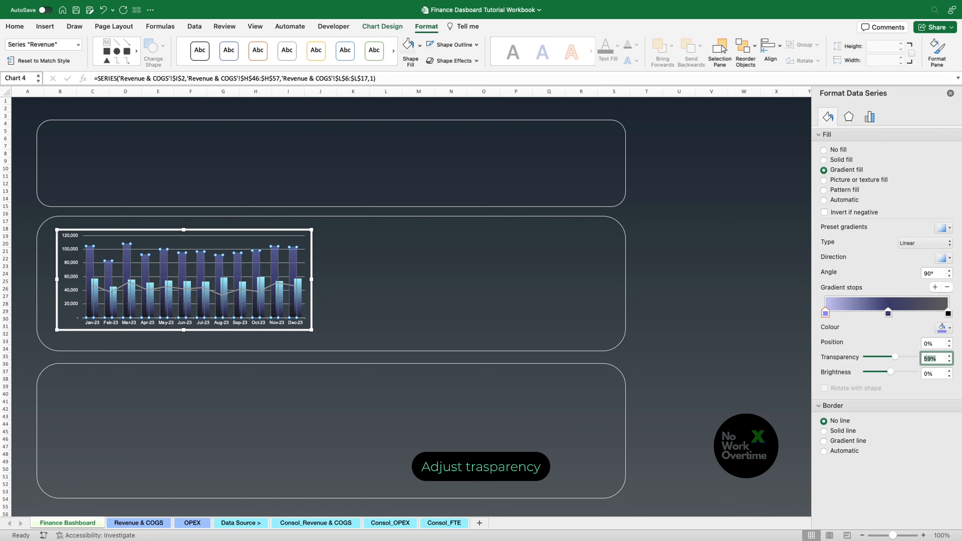
- Set the transparency of the Cost of Sale bars' first gradient stop to 59%
{"action": "left_click", "coordinate": [300, 288]}
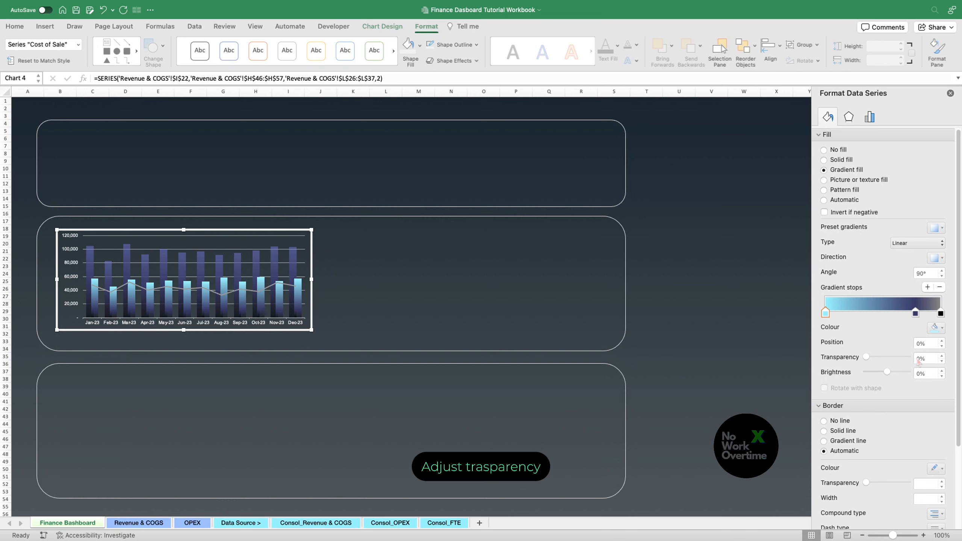
{"action": "left_click", "coordinate": [301, 295]}
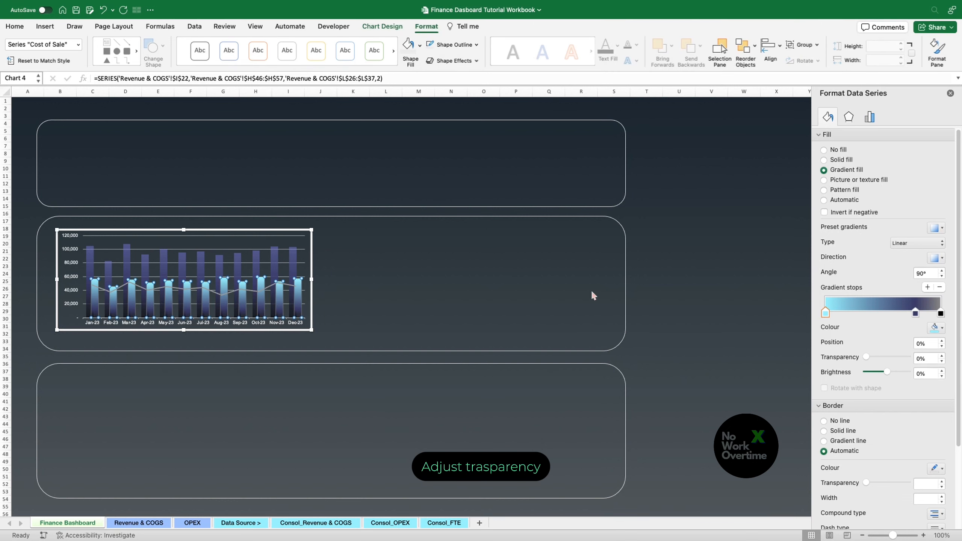
{"action": "left_click", "coordinate": [920, 359]}
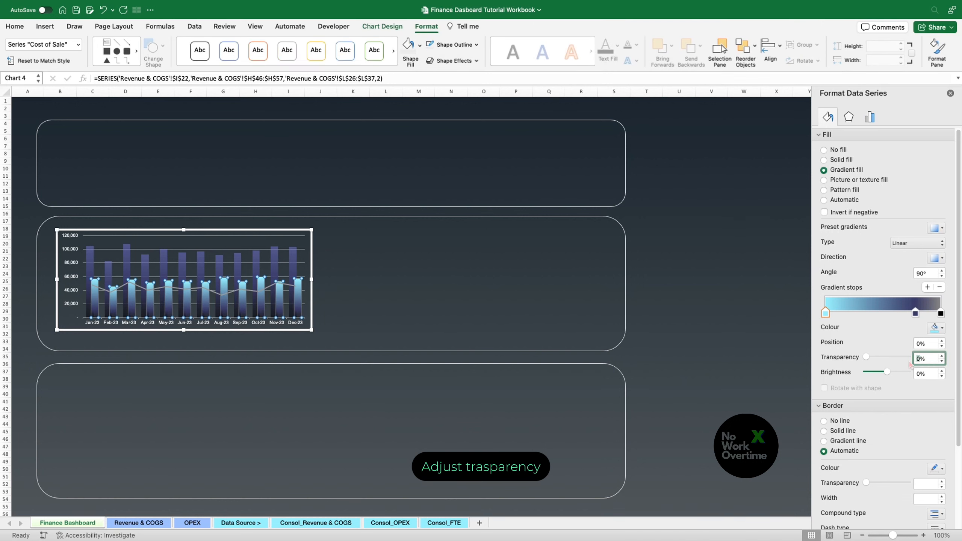
{"action": "type", "text": "59"}
{"action": "key", "text": "Return"}
{"action": "left_click", "coordinate": [743, 326]}
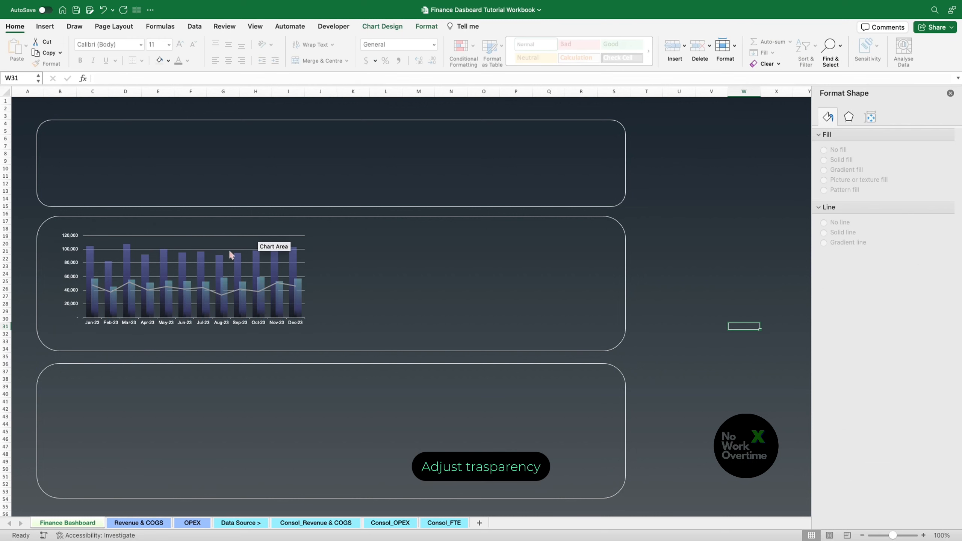
- Set the transparency of the chart's major gridlines to 75%
{"action": "left_click", "coordinate": [231, 250]}
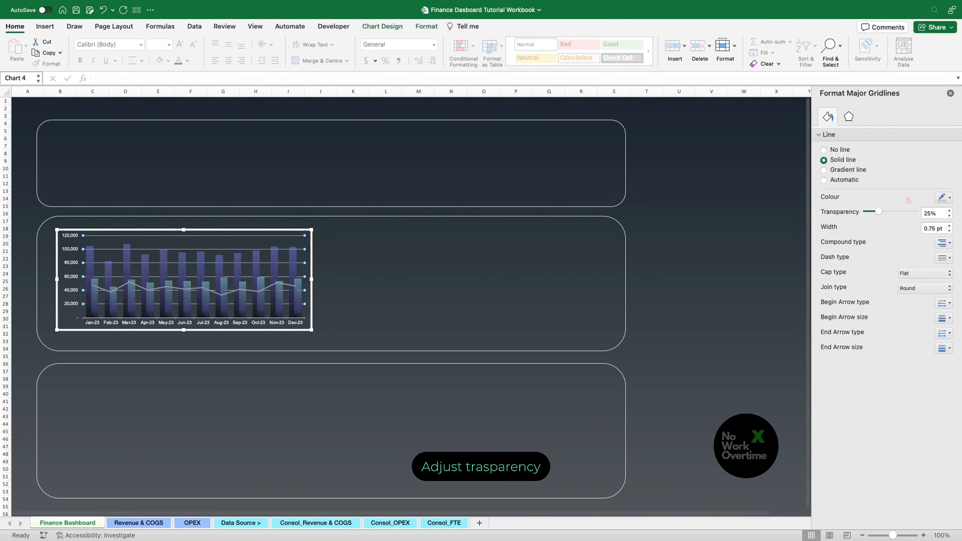
{"action": "left_click", "coordinate": [932, 213]}
{"action": "type", "text": "75"}
{"action": "key", "text": "Return"}
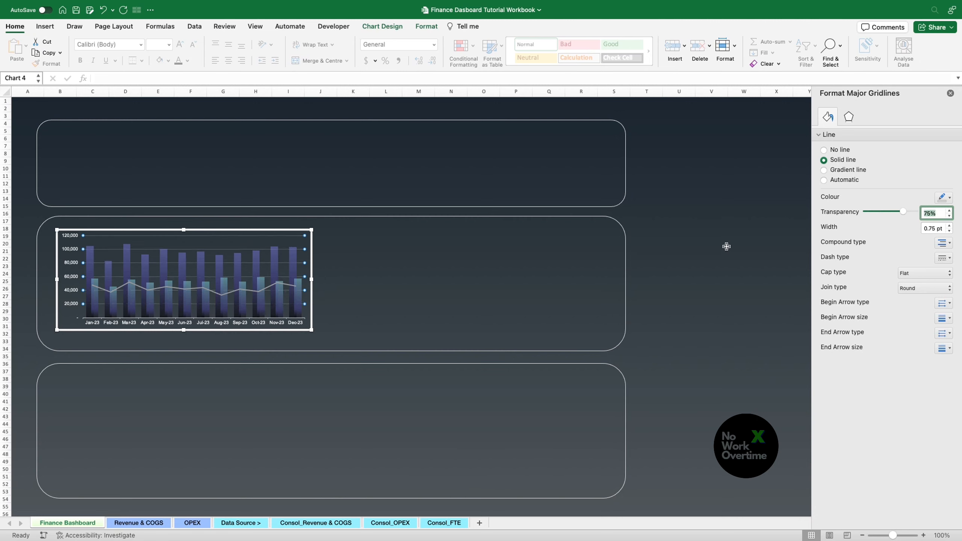
- Smooth the Gross Profit line and make it a solid line in hex colour D8FFB5
{"action": "left_click", "coordinate": [289, 287]}
{"action": "left_click", "coordinate": [833, 387]}
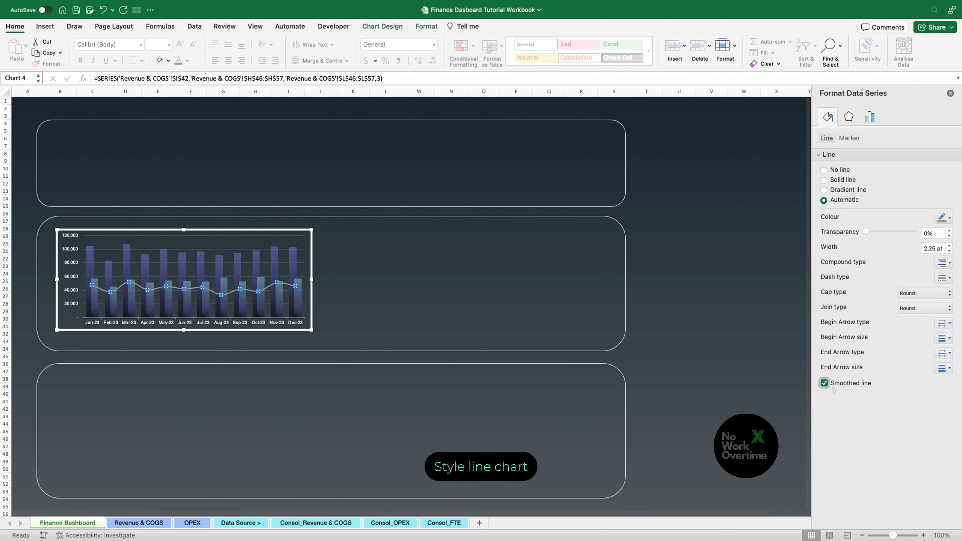
{"action": "left_click", "coordinate": [836, 182]}
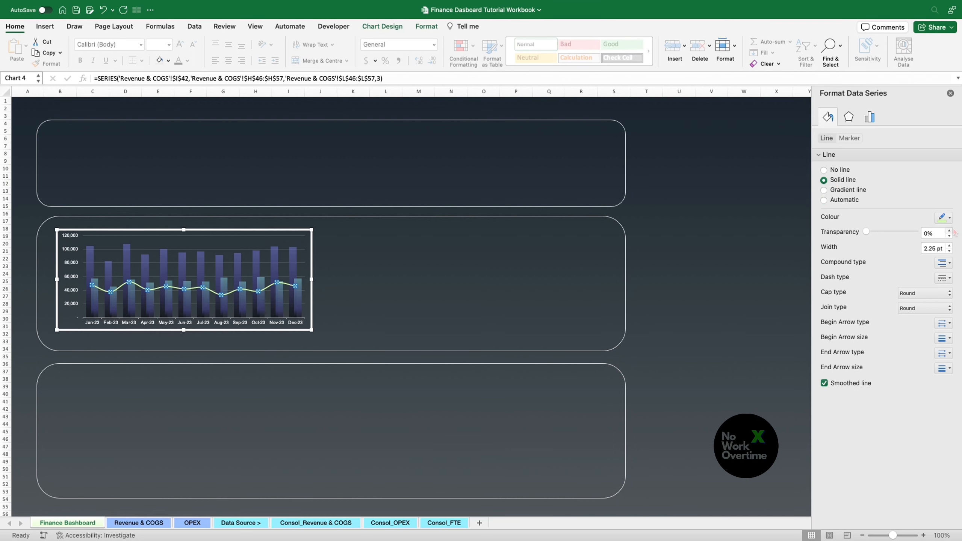
{"action": "left_click", "coordinate": [950, 219]}
{"action": "left_click", "coordinate": [894, 360]}
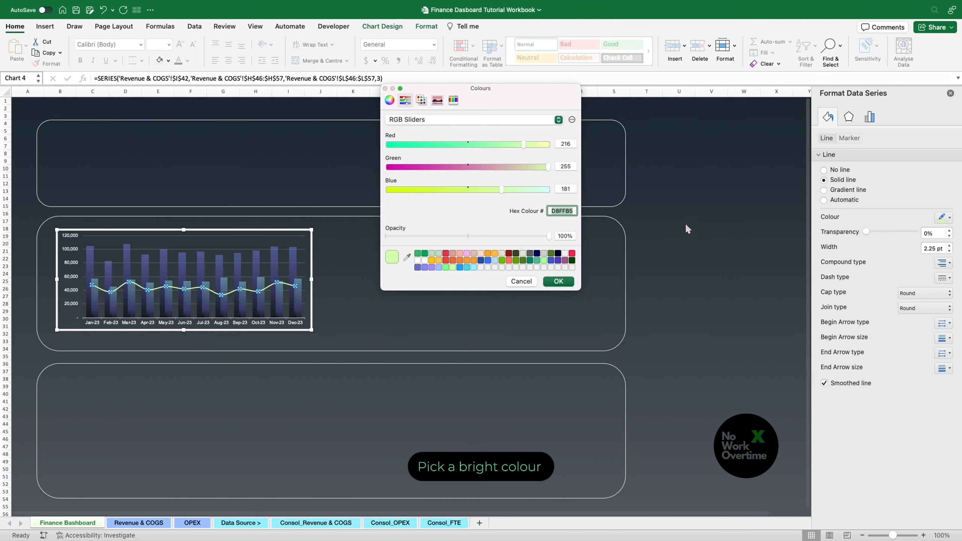
{"action": "type", "text": "D8FFB5"}
{"action": "left_click", "coordinate": [559, 281]}
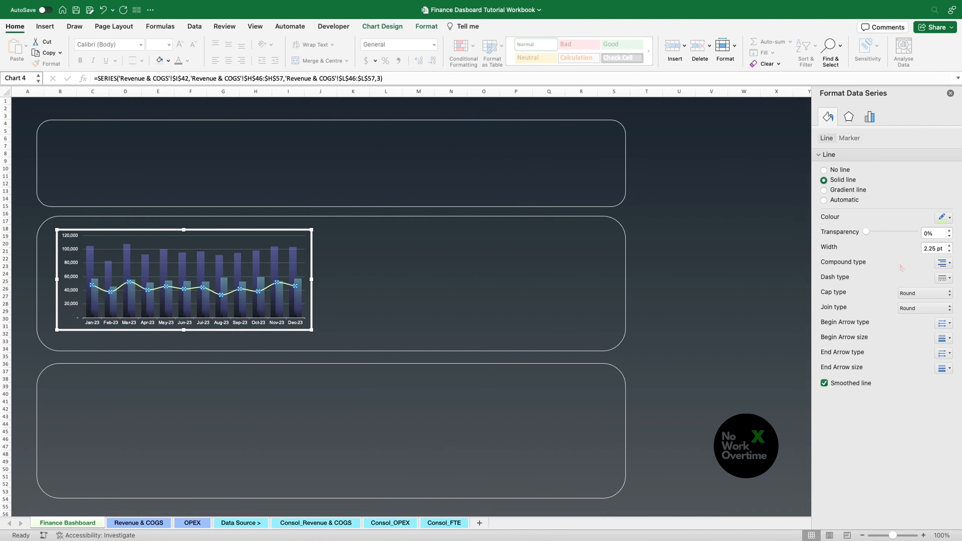
- Set the width of the Gross Profit line to 3.75 pt
{"action": "double_click", "coordinate": [929, 249]}
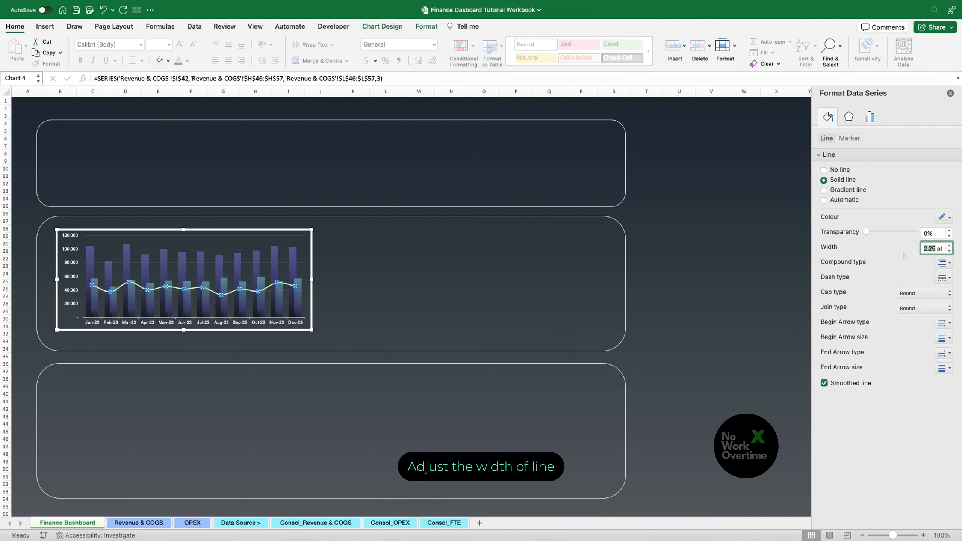
{"action": "type", "text": "3"}
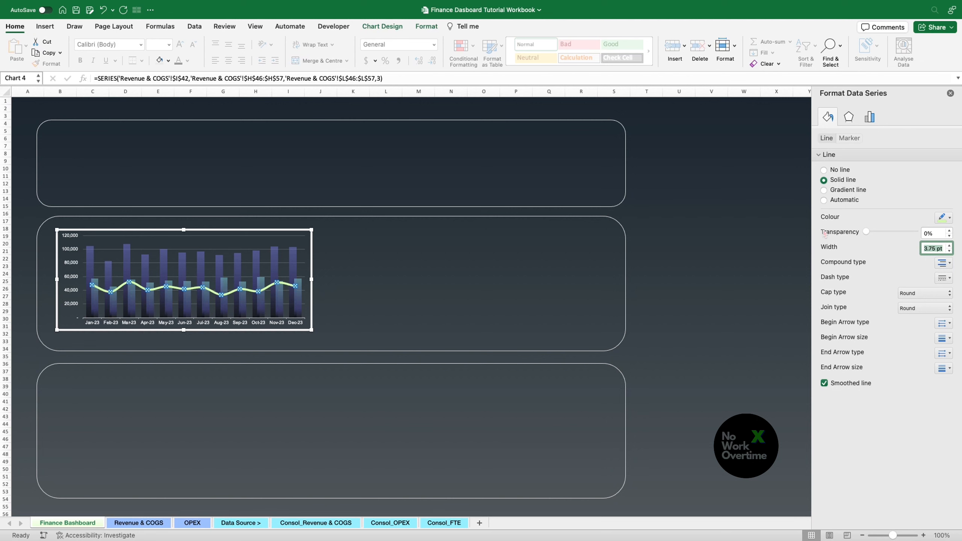
{"action": "left_click", "coordinate": [742, 221]}
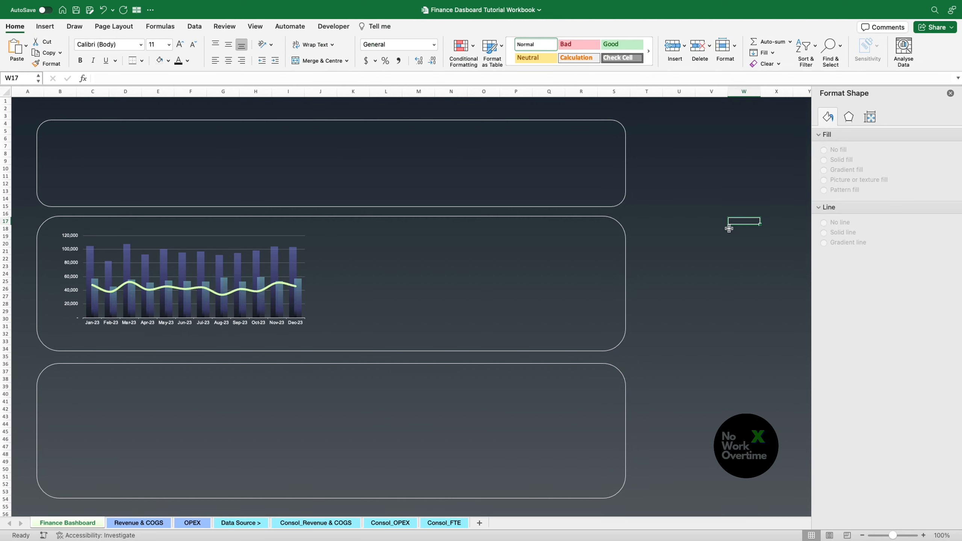
- Draw a slightly rounded rectangle about 7.53 by 3.25 inches around the combo chart and send it behind the chart
{"action": "left_click", "coordinate": [52, 29]}
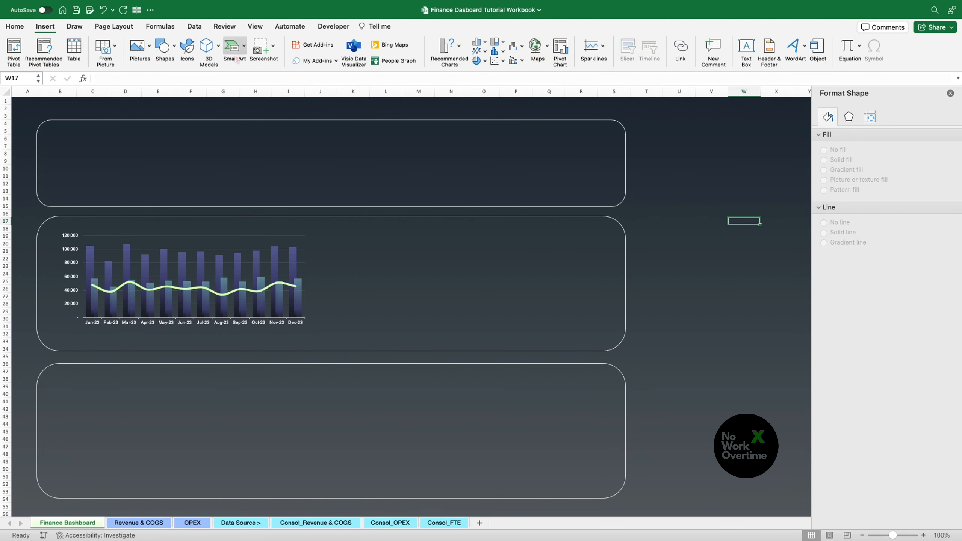
{"action": "left_click", "coordinate": [175, 54]}
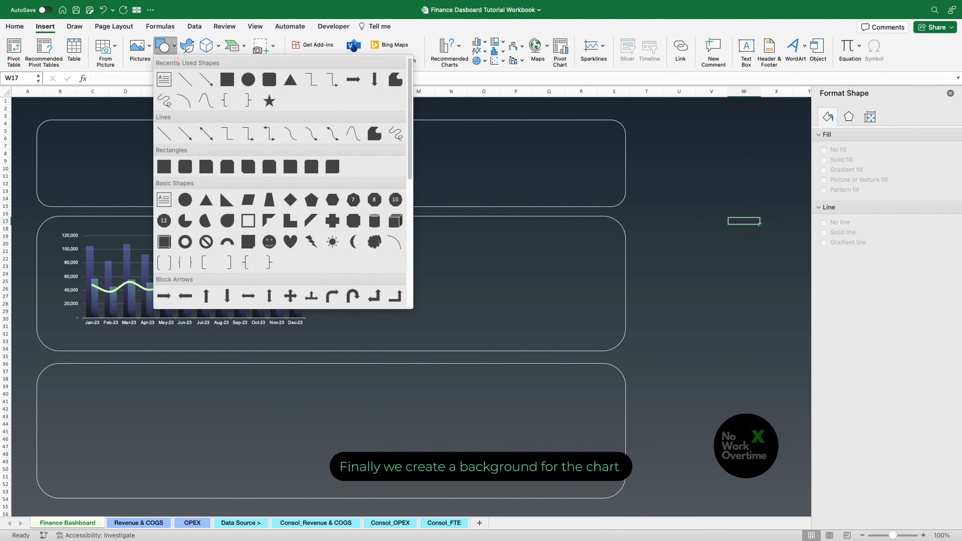
{"action": "left_click", "coordinate": [269, 80]}
{"action": "left_click_drag", "start_coordinate": [45, 225], "coordinate": [321, 340]}
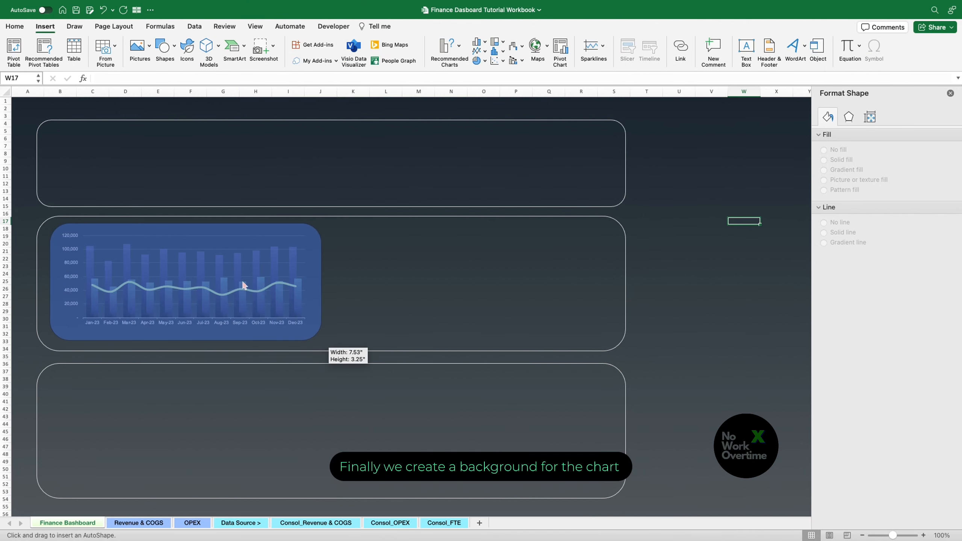
{"action": "left_click_drag", "start_coordinate": [69, 224], "coordinate": [60, 226]}
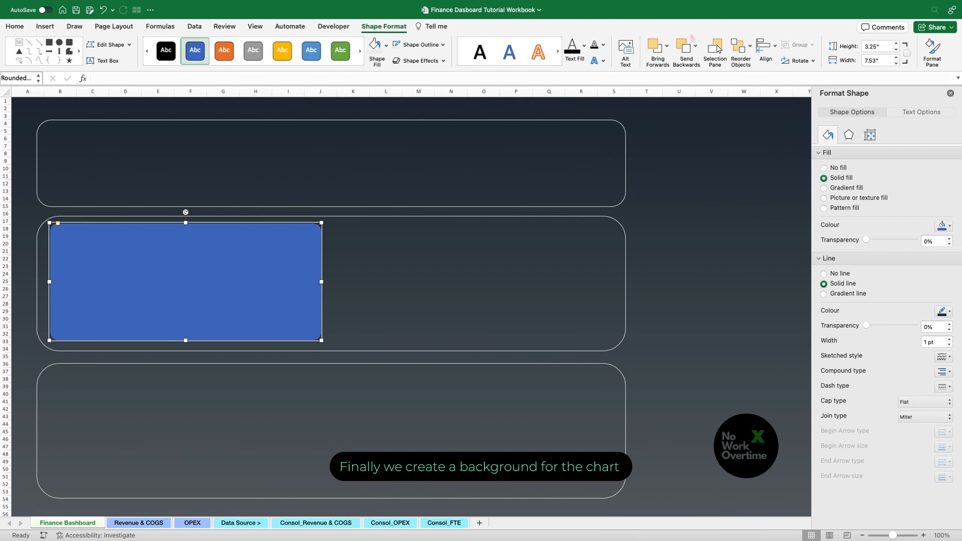
{"action": "left_click", "coordinate": [692, 47]}
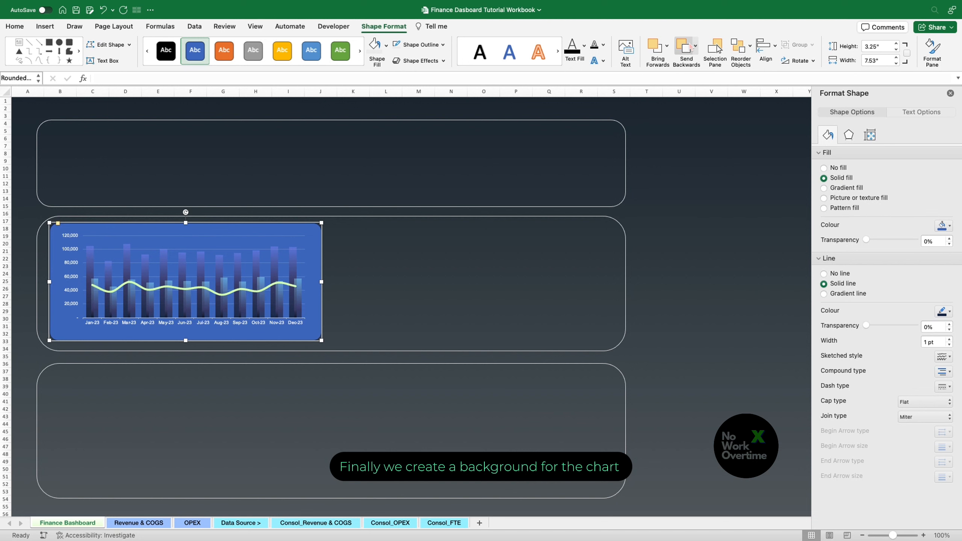
- Fill the background rectangle with black and move the chart slightly lower inside it
{"action": "left_click", "coordinate": [386, 46]}
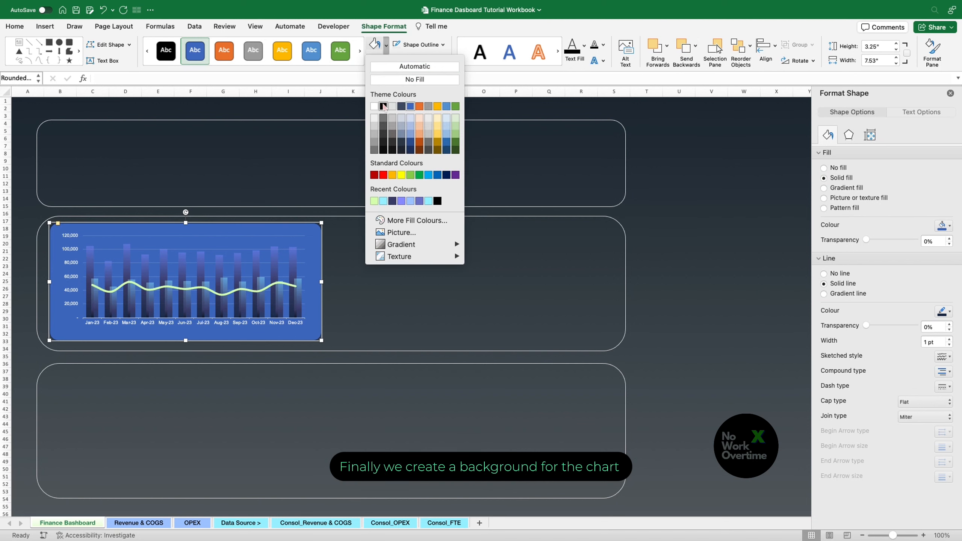
{"action": "left_click", "coordinate": [383, 106]}
{"action": "left_click", "coordinate": [419, 44]}
{"action": "key", "text": "Escape"}
{"action": "key", "text": "Escape"}
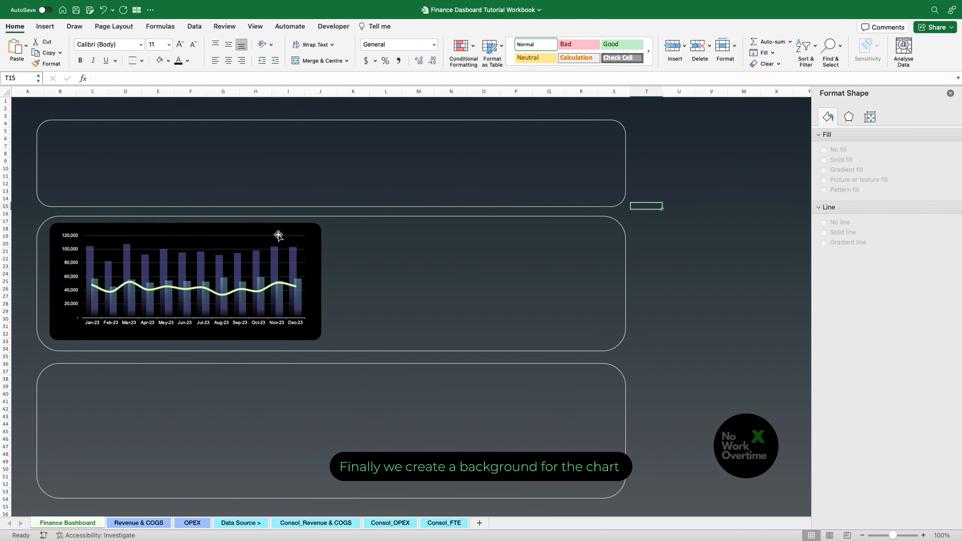
{"action": "mouse_move", "coordinate": [279, 235]}
{"action": "left_mouse_down"}
{"action": "mouse_move", "coordinate": [282, 228]}
{"action": "mouse_move", "coordinate": [286, 239]}
{"action": "left_mouse_up"}
{"action": "key", "text": "Escape"}
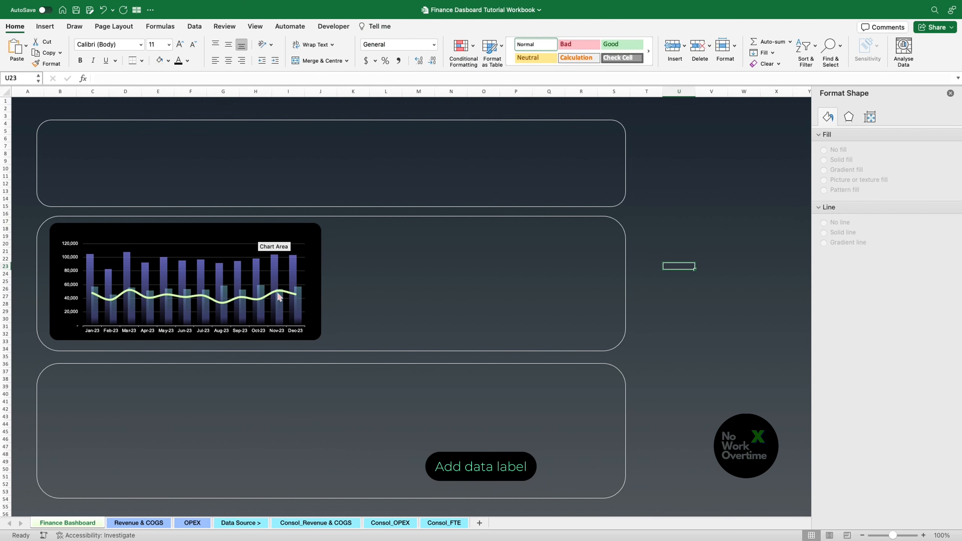
- Add data labels above the points of the Gross Profit line
{"action": "left_click", "coordinate": [279, 297]}
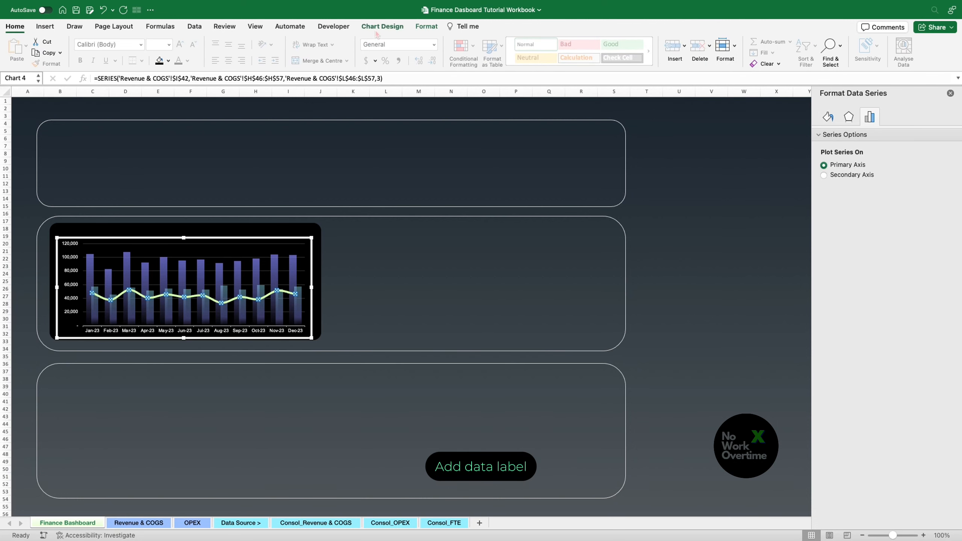
{"action": "left_click", "coordinate": [377, 33]}
{"action": "left_click", "coordinate": [17, 48]}
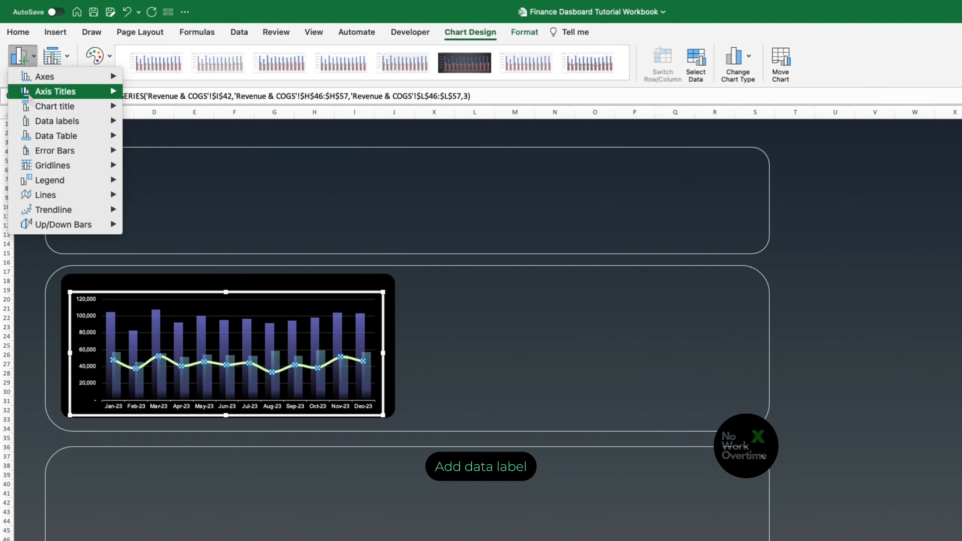
{"action": "mouse_move", "coordinate": [57, 121]}
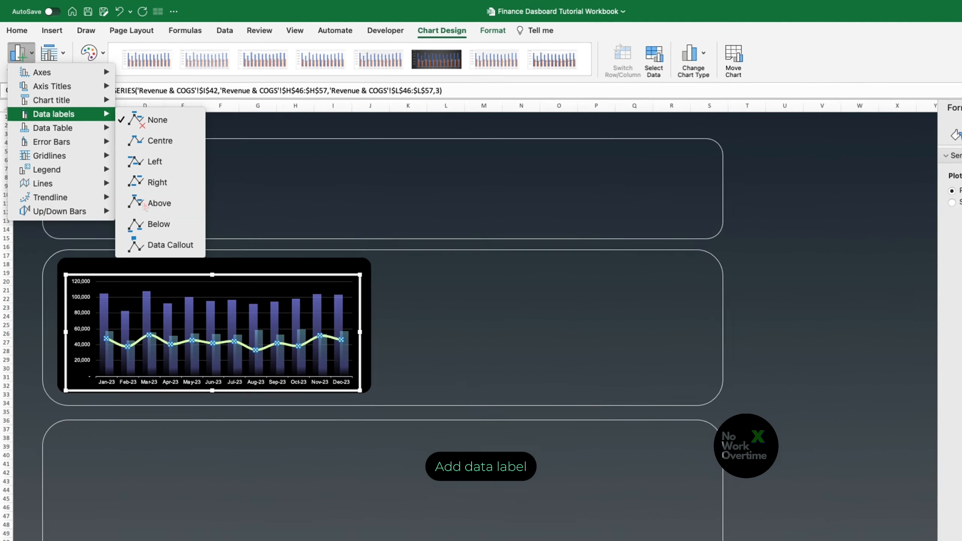
{"action": "left_click", "coordinate": [159, 194]}
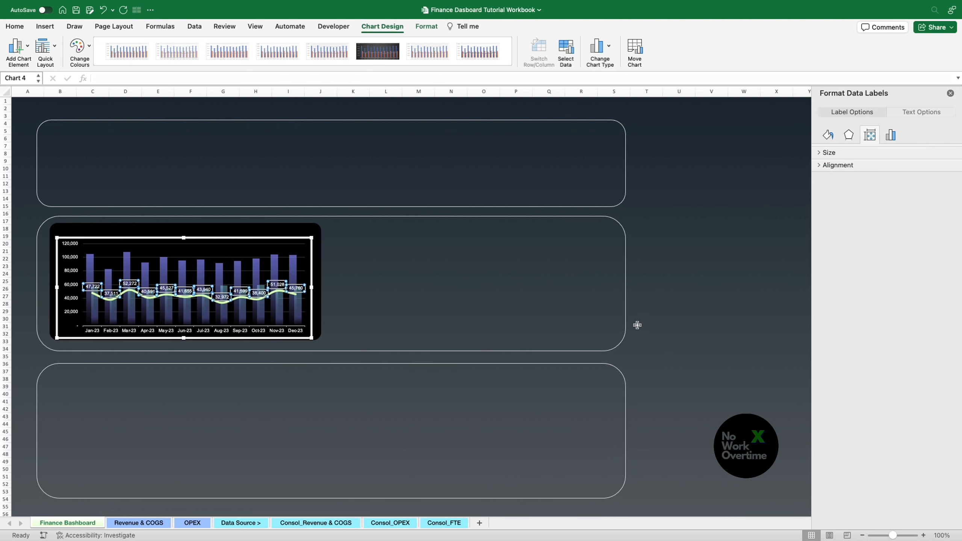
- Give the Gross Profit data labels the custom number format #,###,"k";(#,###,"k")
{"action": "left_click", "coordinate": [892, 135]}
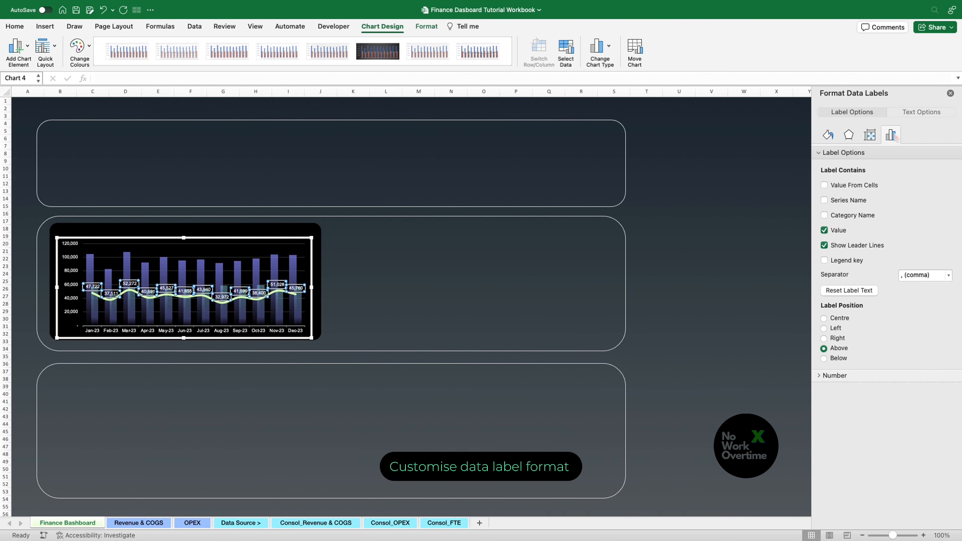
{"action": "left_click", "coordinate": [866, 376]}
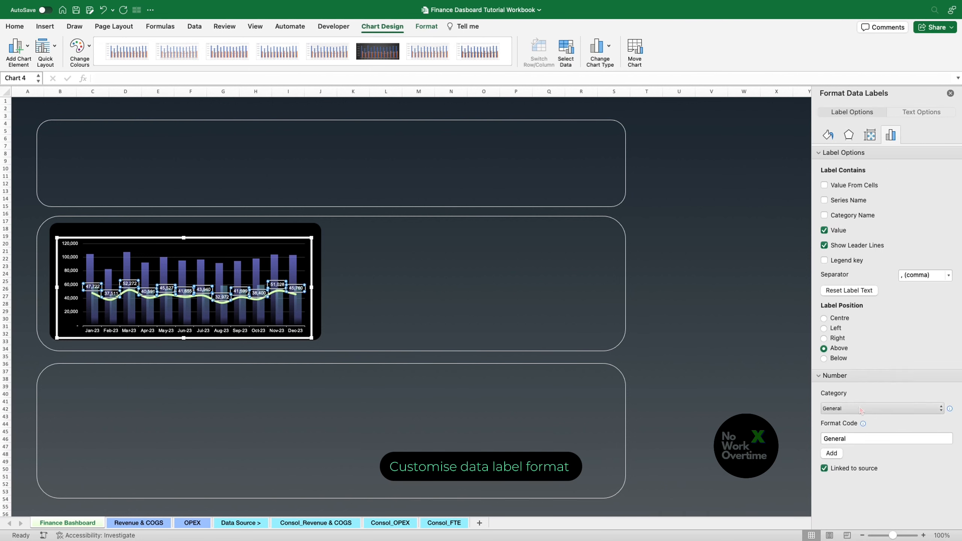
{"action": "left_click", "coordinate": [861, 410]}
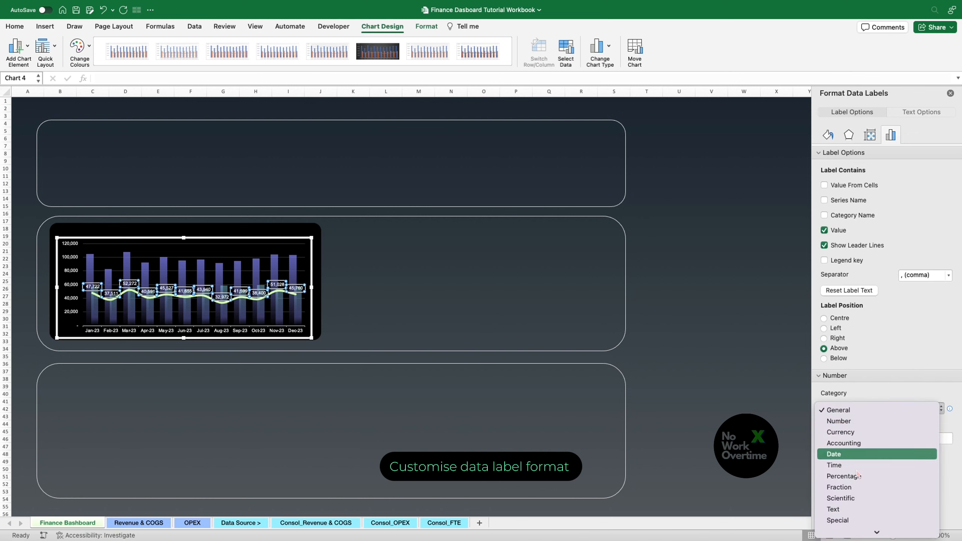
{"action": "left_click", "coordinate": [850, 531]}
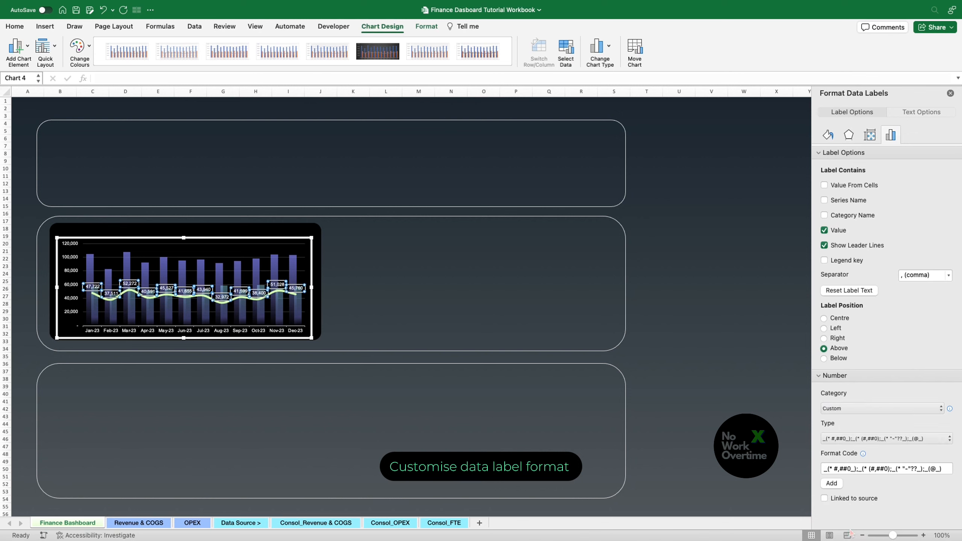
{"action": "left_click", "coordinate": [903, 469]}
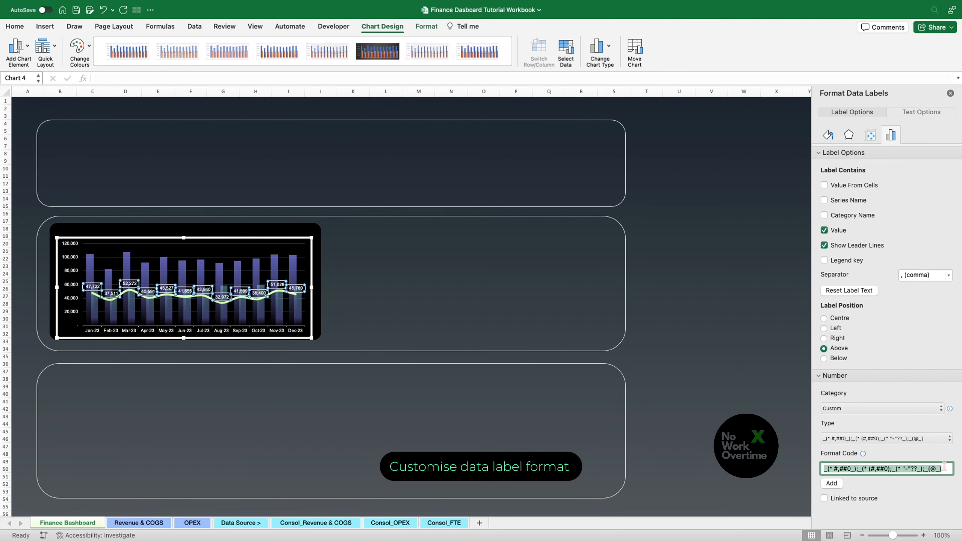
{"action": "type", "text": "#,###,\"k\";(#,###,\"k\")"}
{"action": "left_click", "coordinate": [832, 483]}
{"action": "left_click", "coordinate": [484, 320]}
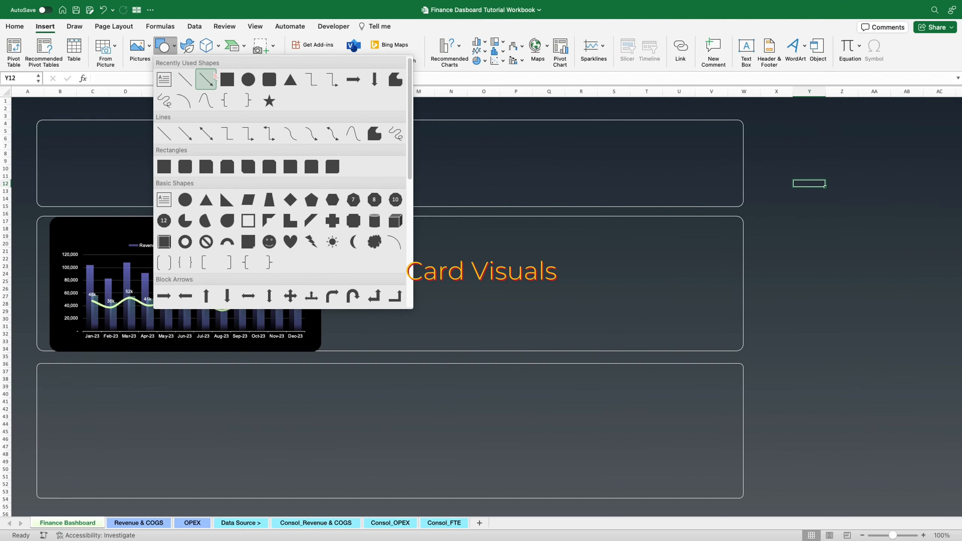
- Draw a rounded rectangle about 4.56 by 1.94 inches at the start of the upper dashboard frame and fill it with black
{"action": "left_click", "coordinate": [269, 79]}
{"action": "left_click_drag", "start_coordinate": [54, 128], "coordinate": [219, 198]}
{"action": "left_click", "coordinate": [386, 45]}
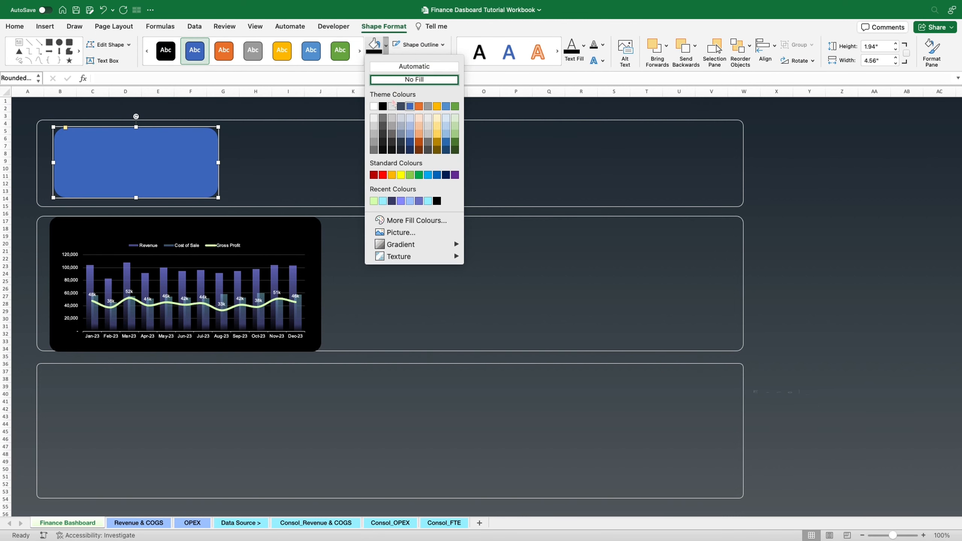
{"action": "left_click", "coordinate": [382, 106]}
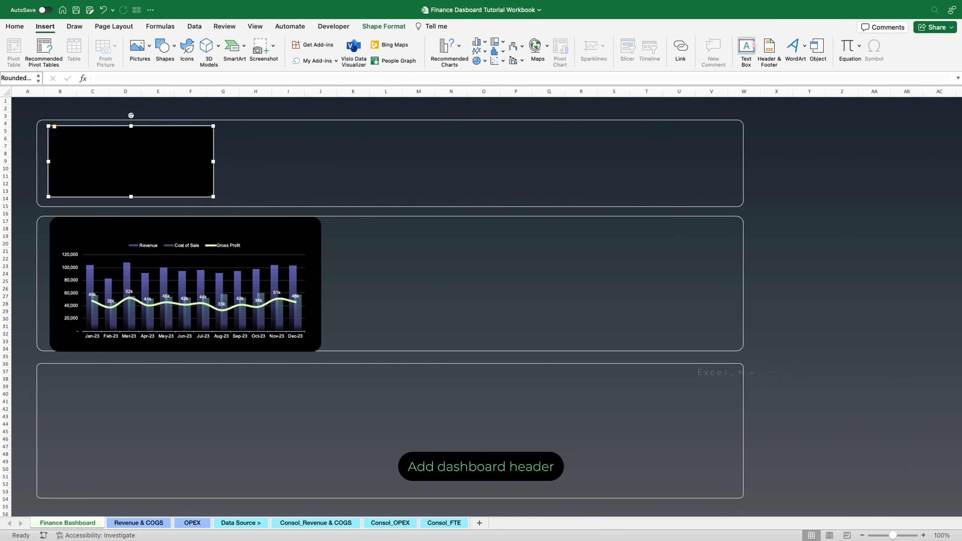
- Add a text box reading "Financial Performance Dashboard" on the black card, in white 28 pt Arial, and widen it to fit
{"action": "left_click", "coordinate": [746, 49]}
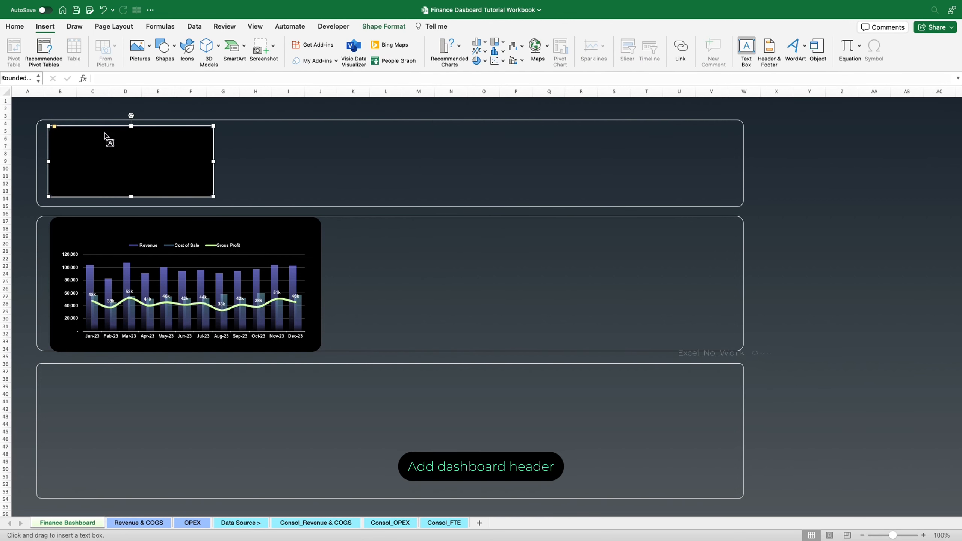
{"action": "left_click_drag", "start_coordinate": [90, 143], "coordinate": [169, 163]}
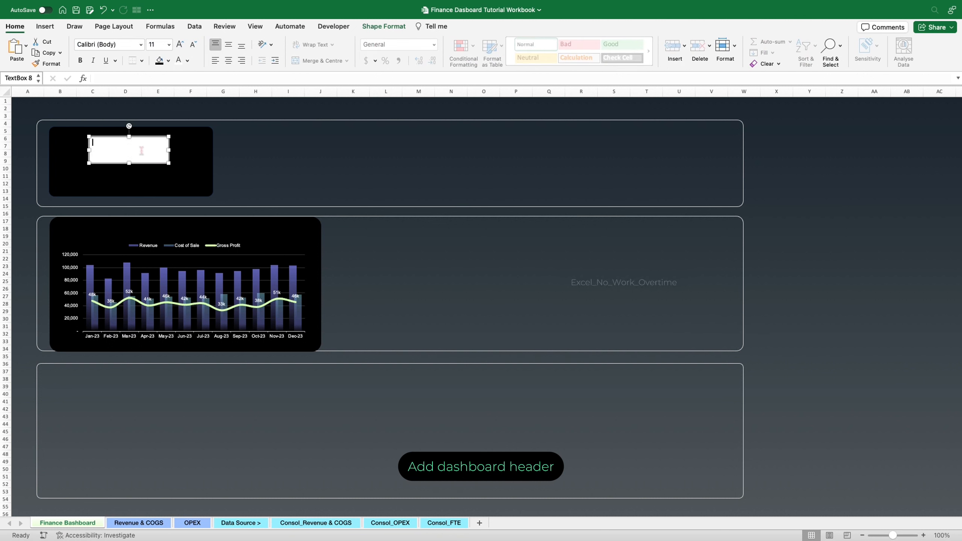
{"action": "type", "text": "Financial Performance Dashboard"}
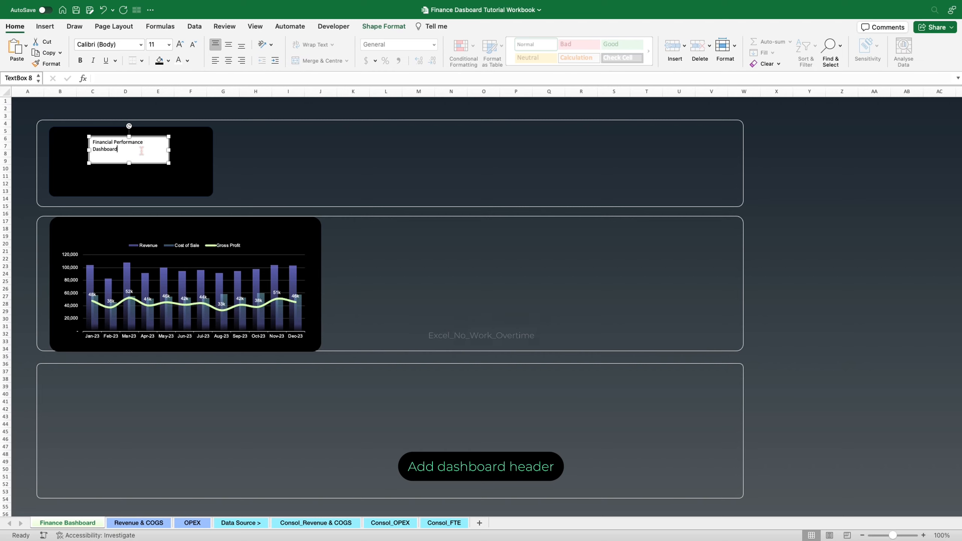
{"action": "left_click_drag", "start_coordinate": [169, 163], "coordinate": [199, 159]}
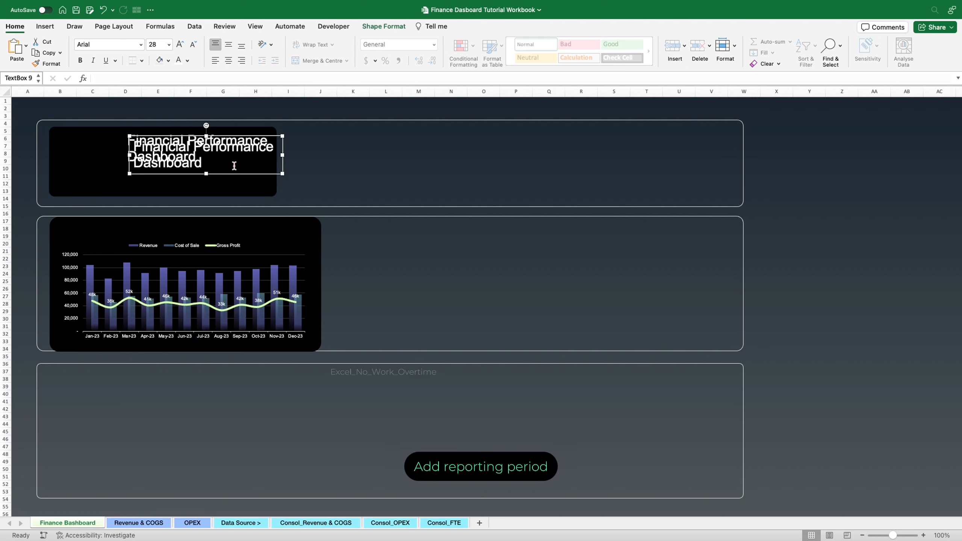
- Move the copied title text box below the title and replace its text with "Reporting Year: FY2023" in 12 pt light green
{"action": "left_click", "coordinate": [235, 176]}
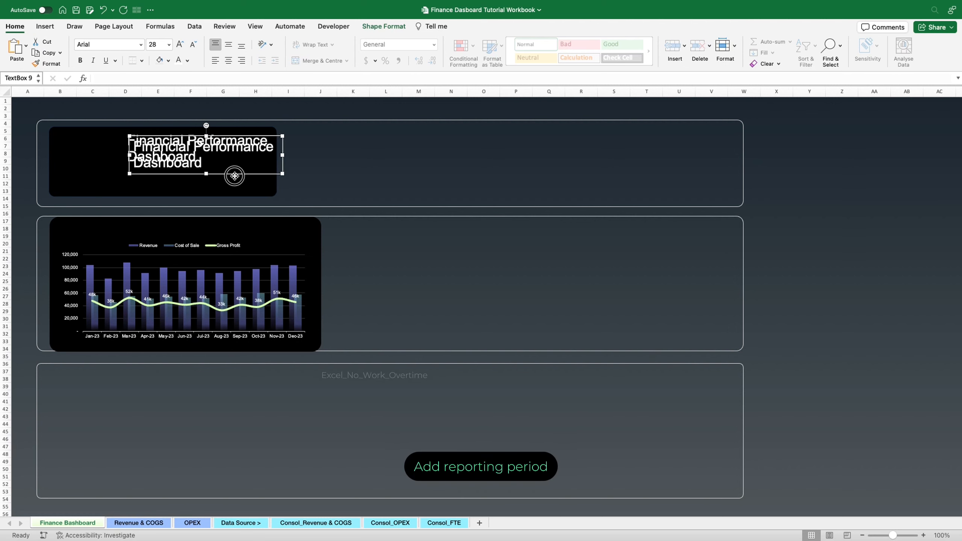
{"action": "left_click_drag", "start_coordinate": [235, 176], "coordinate": [226, 199]}
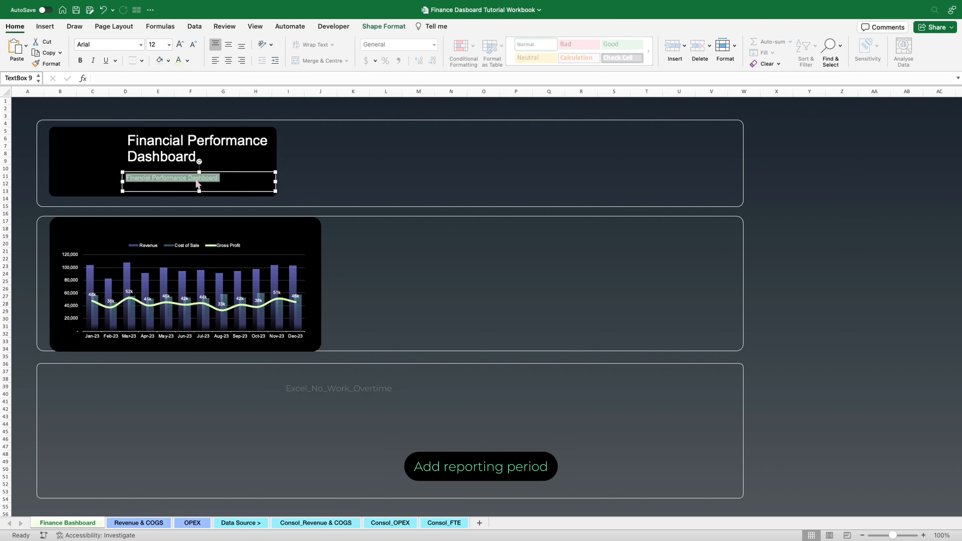
{"action": "type", "text": "Reporting Year: FY2023"}
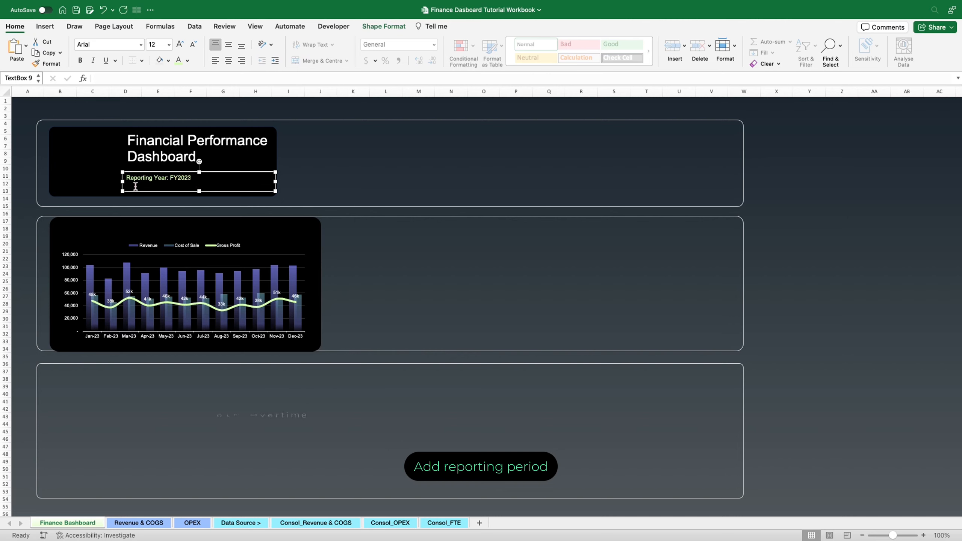
- Narrow the reporting year text box slightly and left-align it with the dashboard title
{"action": "left_click_drag", "start_coordinate": [125, 183], "coordinate": [130, 183]}
{"action": "left_click", "coordinate": [140, 160], "text": "shift"}
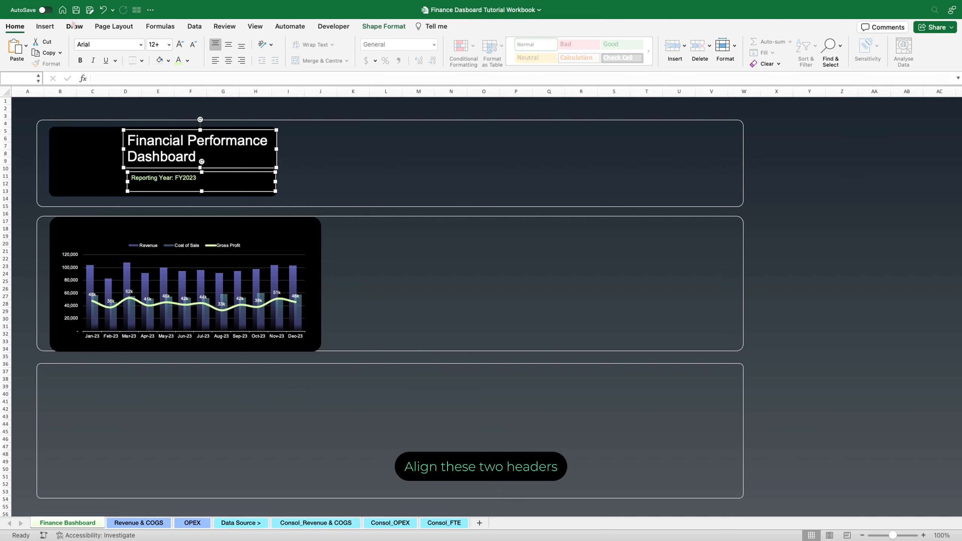
{"action": "left_click", "coordinate": [384, 26]}
{"action": "left_click", "coordinate": [766, 49]}
{"action": "left_click", "coordinate": [775, 76]}
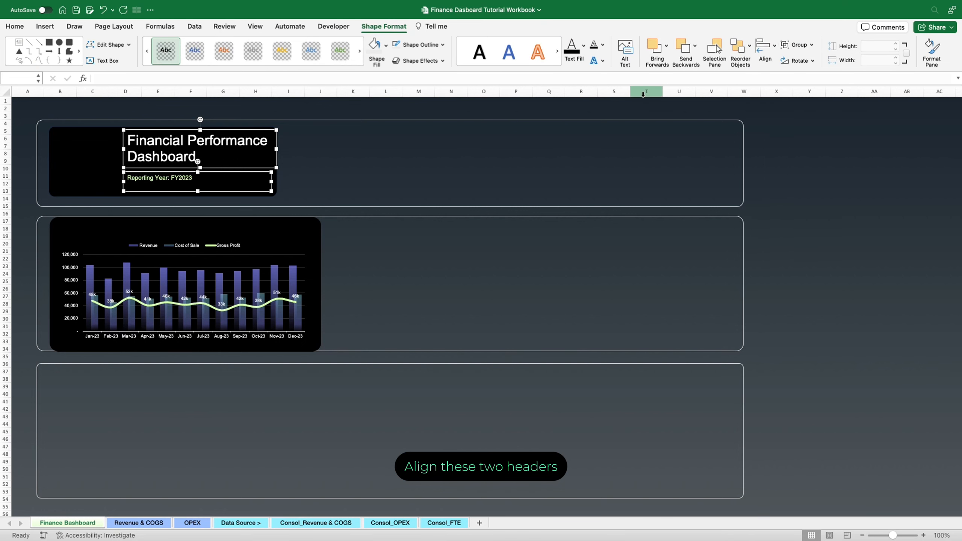
{"action": "left_click", "coordinate": [303, 190]}
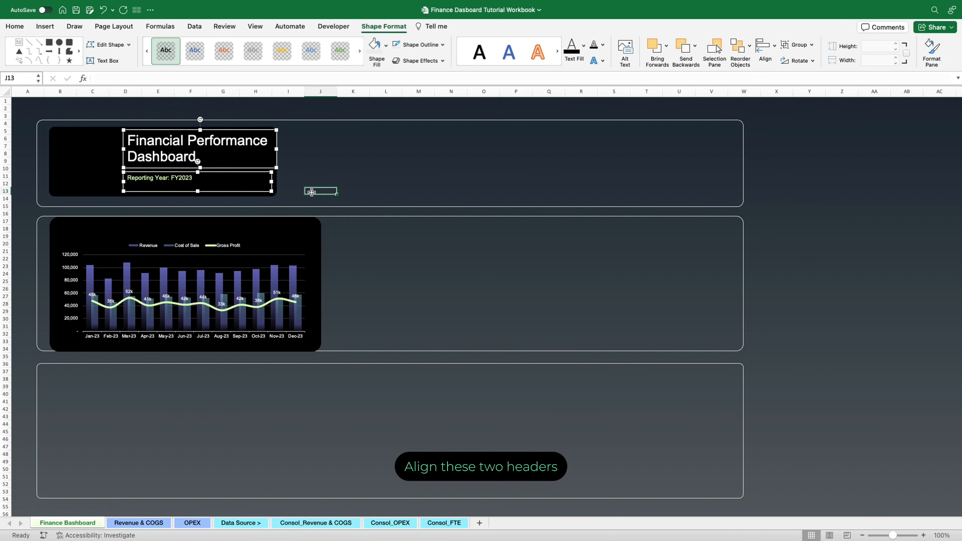
- Give the header card a linear gradient border with only two stops and a 45° angle
{"action": "double_click", "coordinate": [268, 188]}
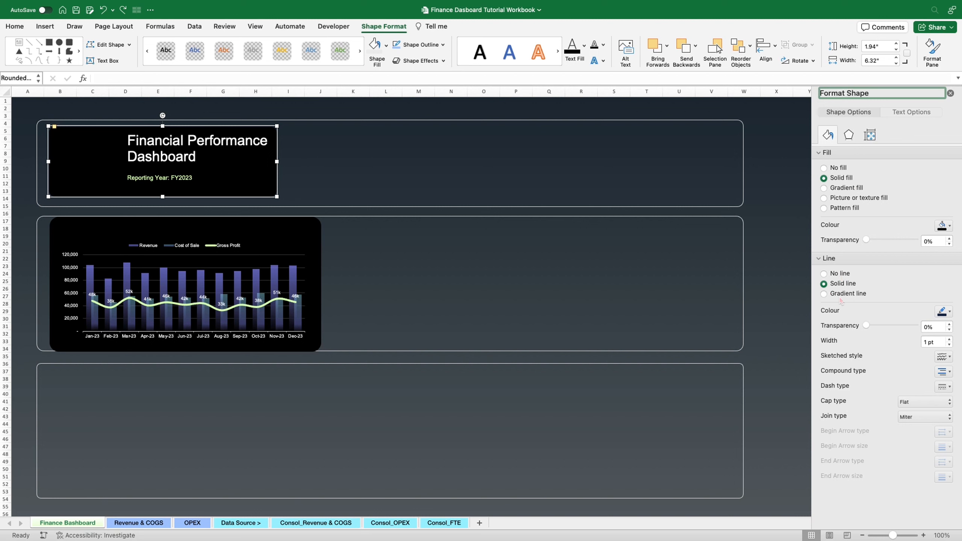
{"action": "left_click", "coordinate": [824, 294]}
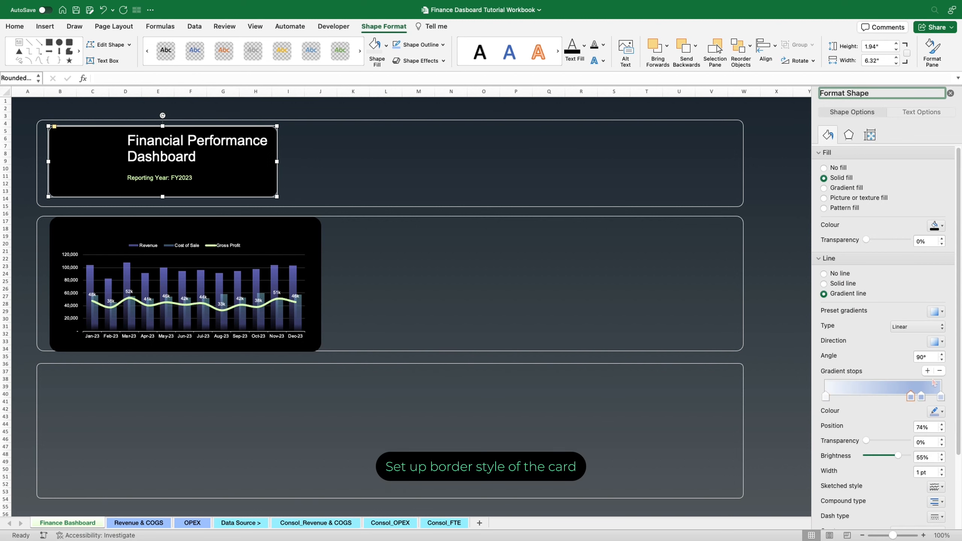
{"action": "left_click", "coordinate": [940, 370]}
{"action": "left_click", "coordinate": [940, 373]}
{"action": "left_click", "coordinate": [920, 356]}
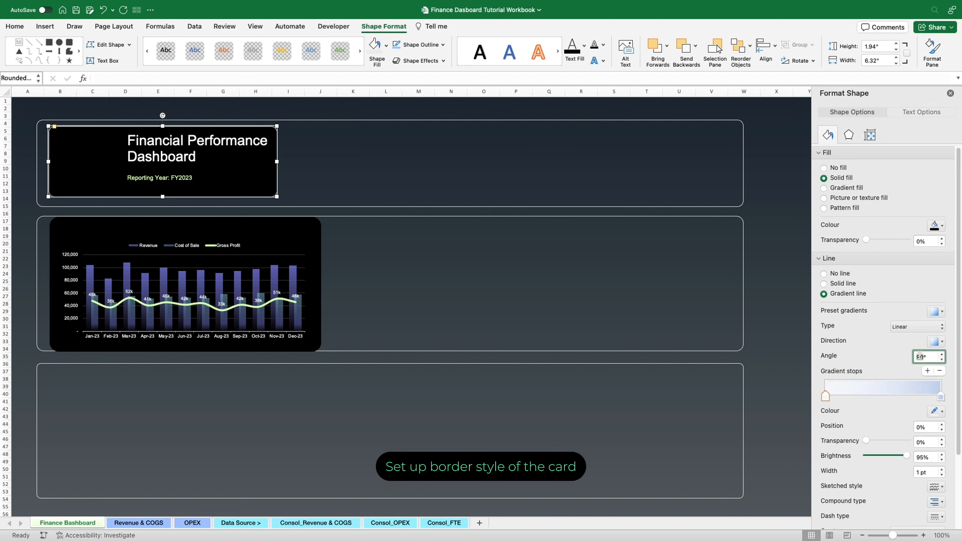
- Colour the border's first gradient stop purple and the last one hex A4C8FF, and thicken the header card's border
{"action": "left_click", "coordinate": [936, 411]}
{"action": "left_click", "coordinate": [894, 400]}
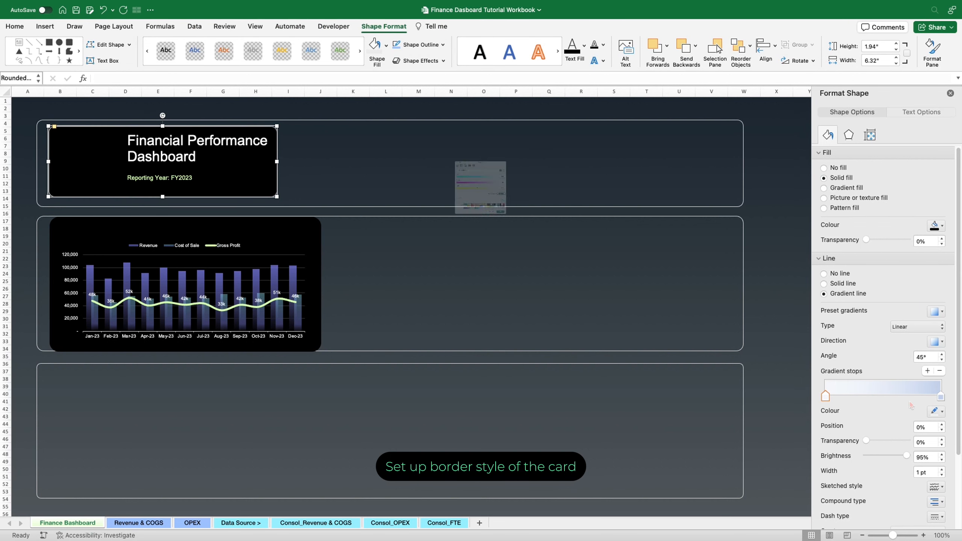
{"action": "left_click", "coordinate": [559, 281]}
{"action": "left_click", "coordinate": [940, 397]}
{"action": "left_click", "coordinate": [936, 411]}
{"action": "key", "text": "Escape"}
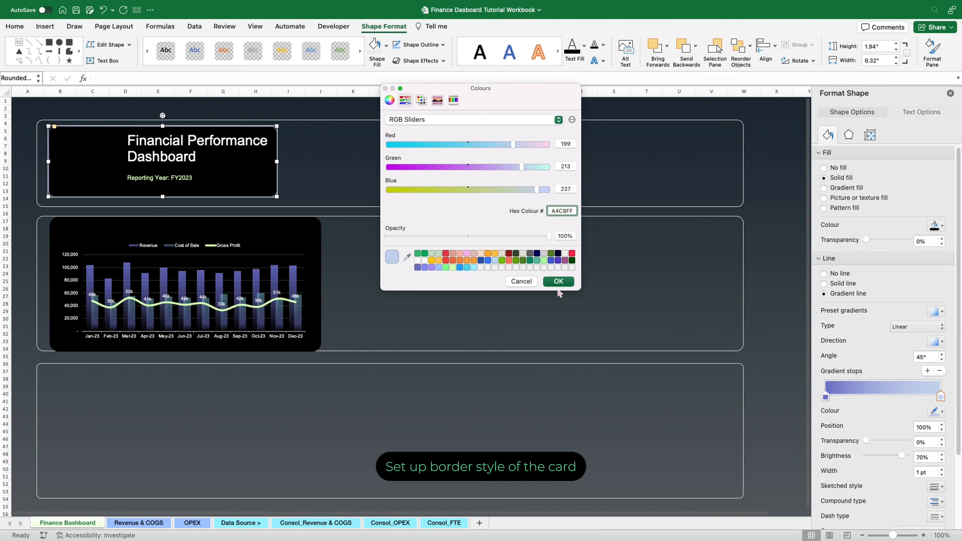
{"action": "left_click", "coordinate": [559, 281]}
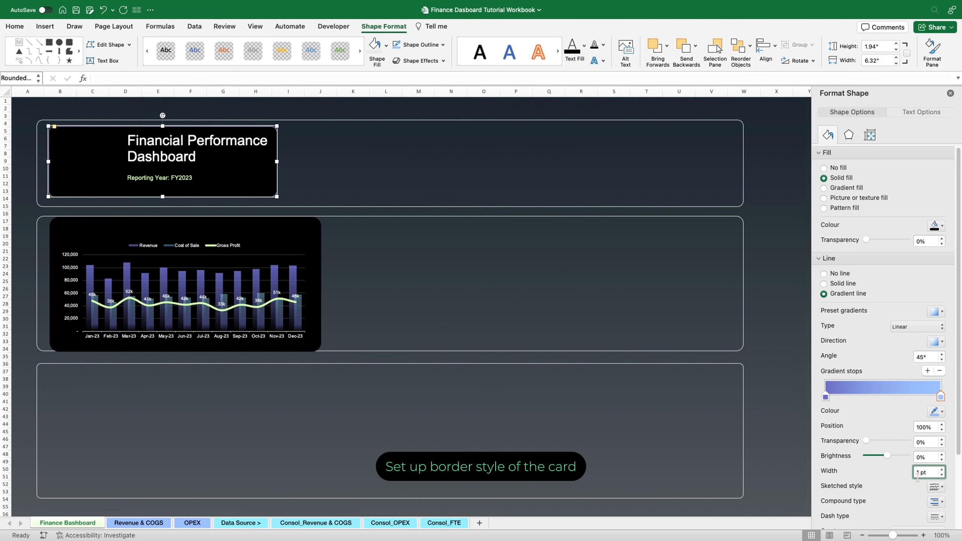
{"action": "type", "text": ".5"}
{"action": "key", "text": "Return"}
{"action": "left_click", "coordinate": [516, 296]}
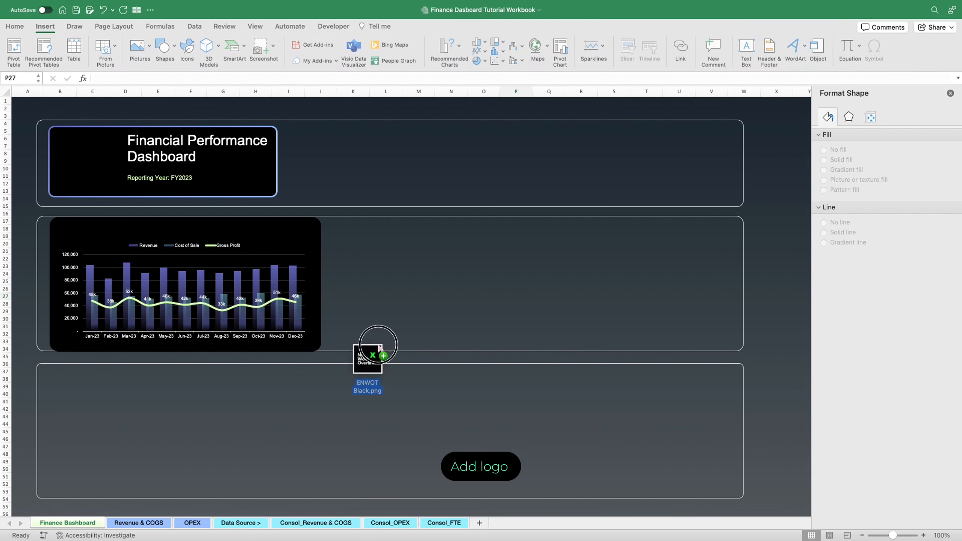
- Bring the logo image ENWOT Black.png onto the sheet and place it beside the title on the header card
{"action": "left_click_drag", "start_coordinate": [376, 344], "coordinate": [433, 299]}
{"action": "left_click", "coordinate": [456, 317]}
{"action": "left_click_drag", "start_coordinate": [599, 284], "coordinate": [98, 170]}
{"action": "key", "text": "Escape"}
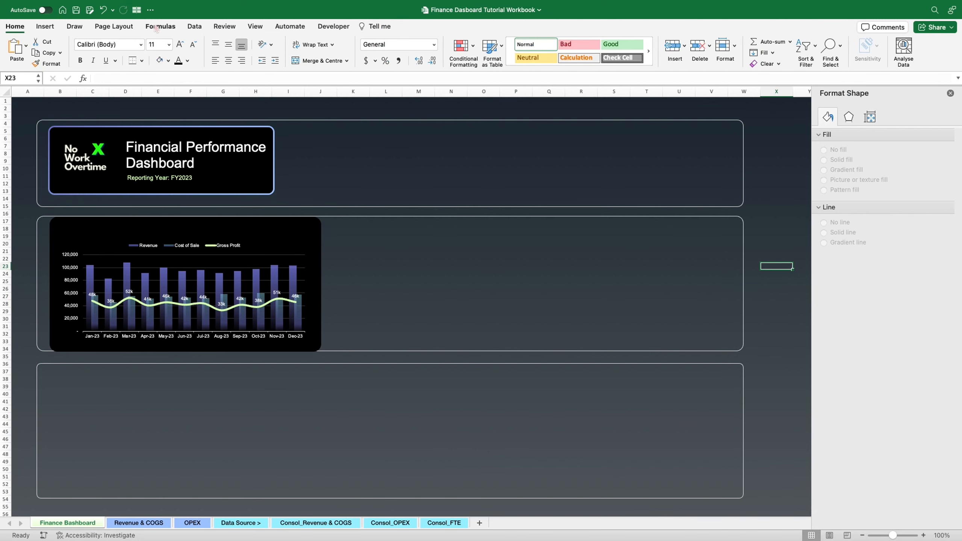
- Draw a rounded rectangle about 3.31 by 1.79 inches beside the header card for the first KPI card
{"action": "left_click", "coordinate": [45, 26]}
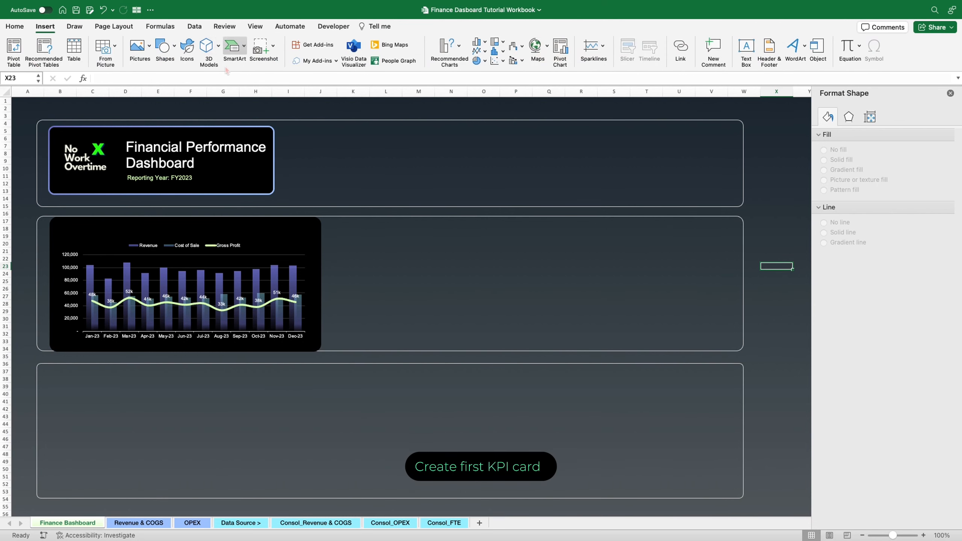
{"action": "left_click", "coordinate": [174, 47]}
{"action": "left_click", "coordinate": [269, 80]}
{"action": "left_click_drag", "start_coordinate": [281, 129], "coordinate": [400, 192]}
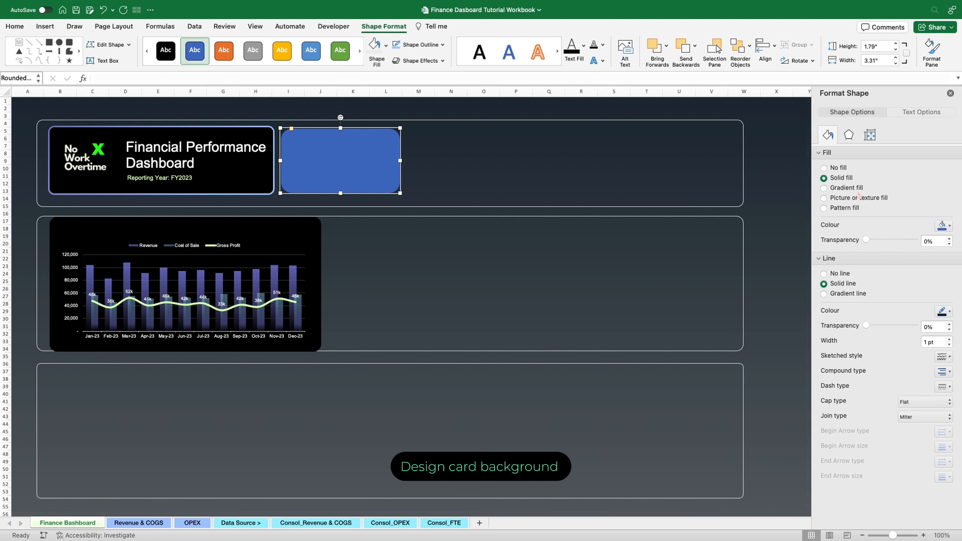
- Give the KPI card a gradient fill and colour its first gradient stop purple
{"action": "left_click", "coordinate": [847, 188]}
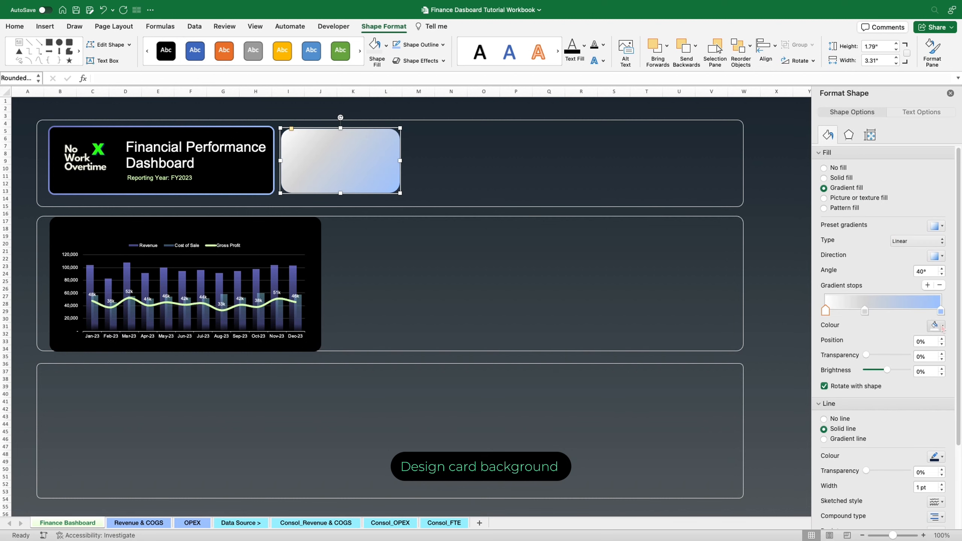
{"action": "left_click", "coordinate": [942, 326]}
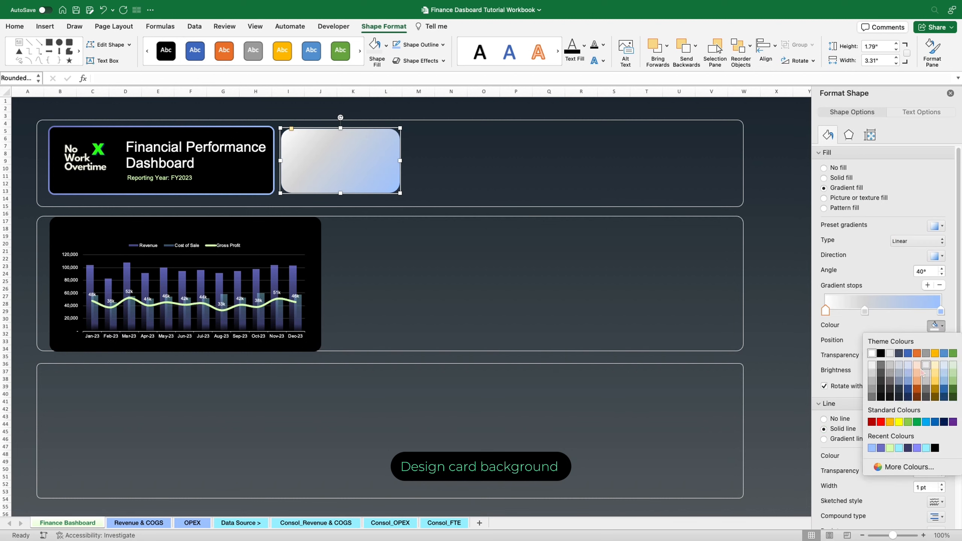
{"action": "left_click", "coordinate": [889, 470]}
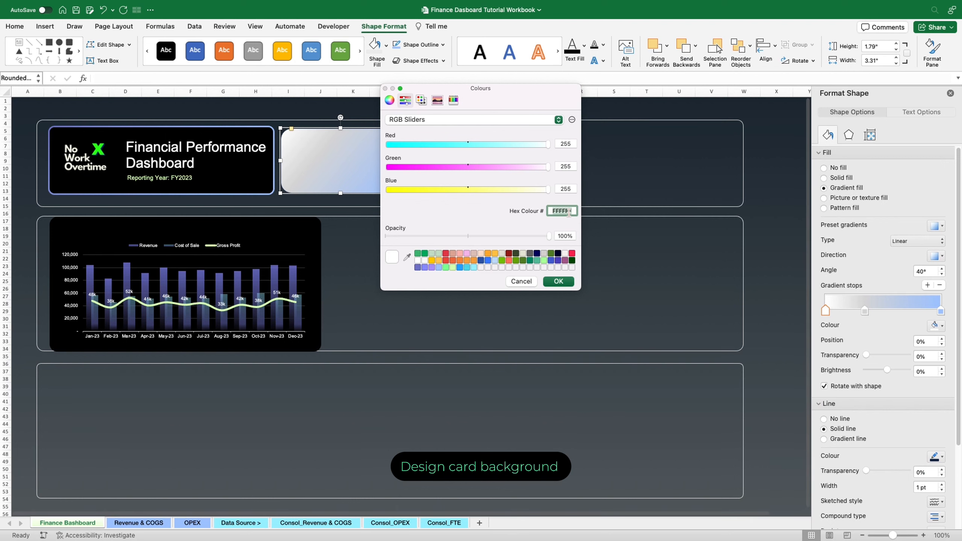
{"action": "left_click", "coordinate": [563, 281]}
- Colour the middle gradient stop of the KPI card the same purple and set its position to 60%
{"action": "left_click_drag", "start_coordinate": [864, 312], "coordinate": [908, 311]}
{"action": "left_click", "coordinate": [936, 327]}
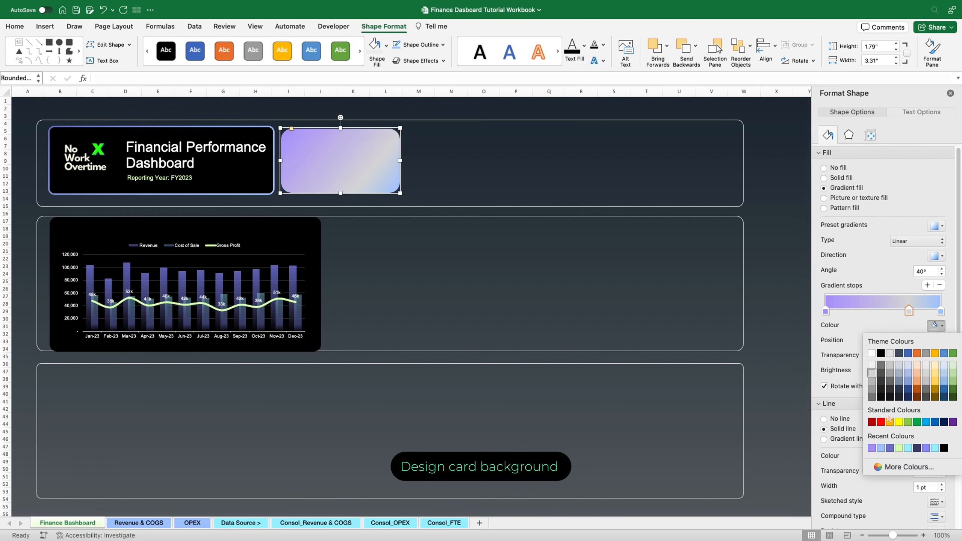
{"action": "left_click", "coordinate": [896, 467]}
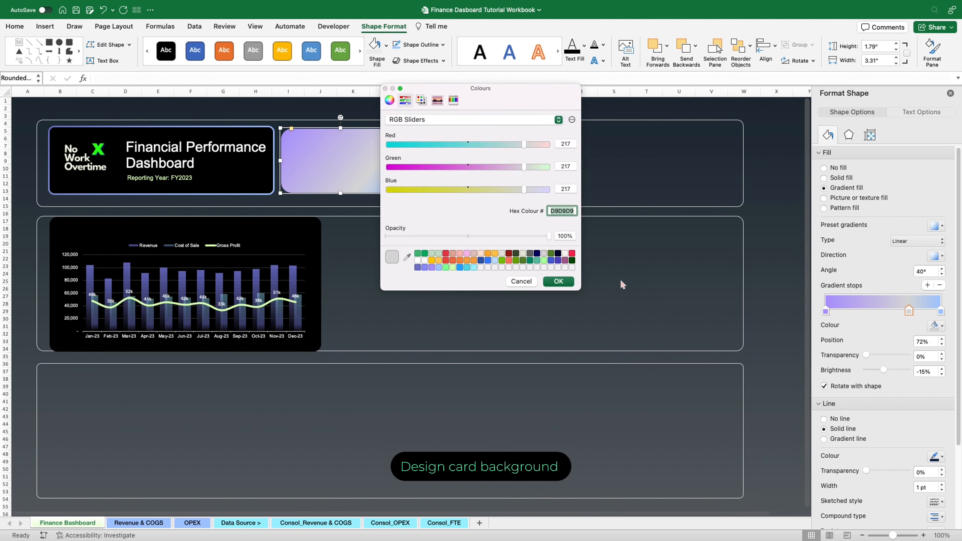
{"action": "left_click", "coordinate": [559, 281]}
{"action": "left_click", "coordinate": [909, 311]}
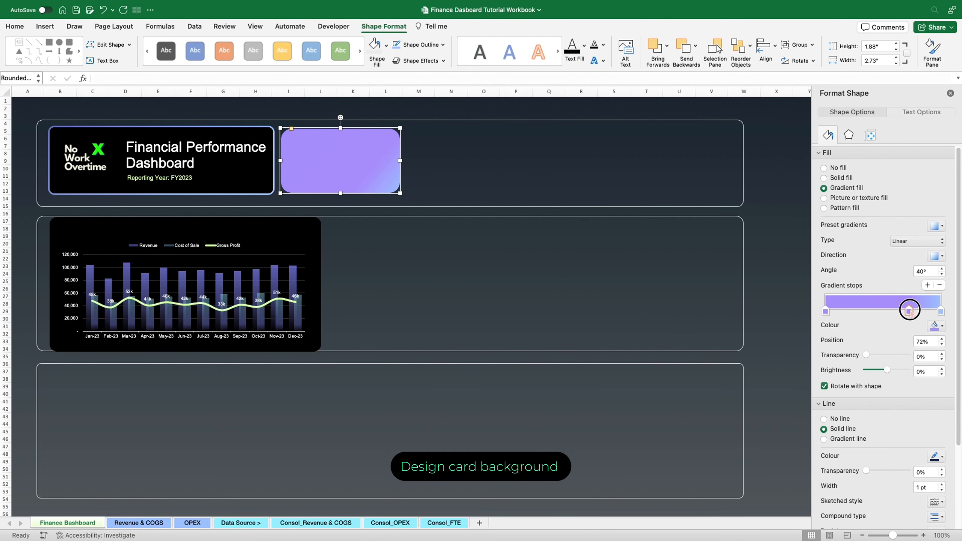
{"action": "left_click", "coordinate": [913, 343]}
{"action": "type", "text": "60"}
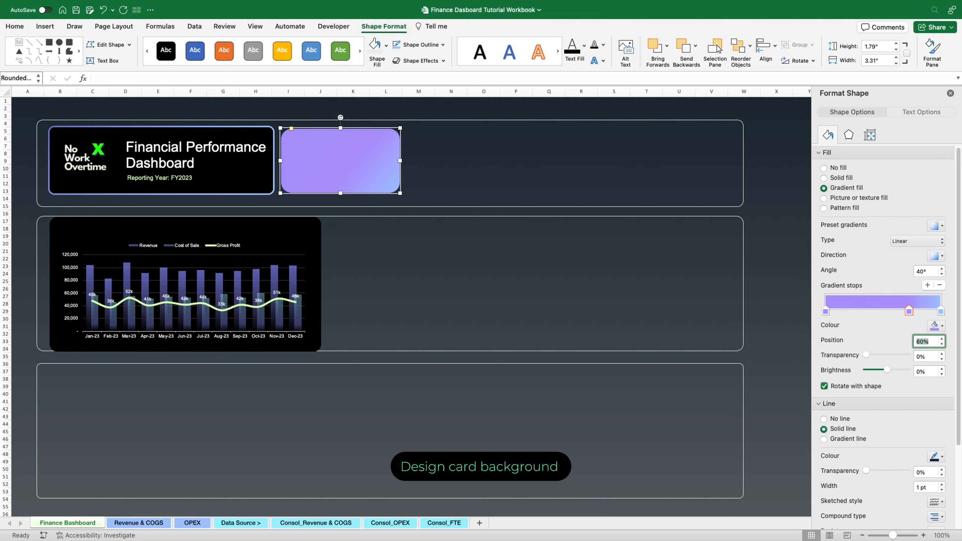
- Apply hex colour A4C8FF to the last gradient stop of the KPI card
{"action": "left_click", "coordinate": [941, 311]}
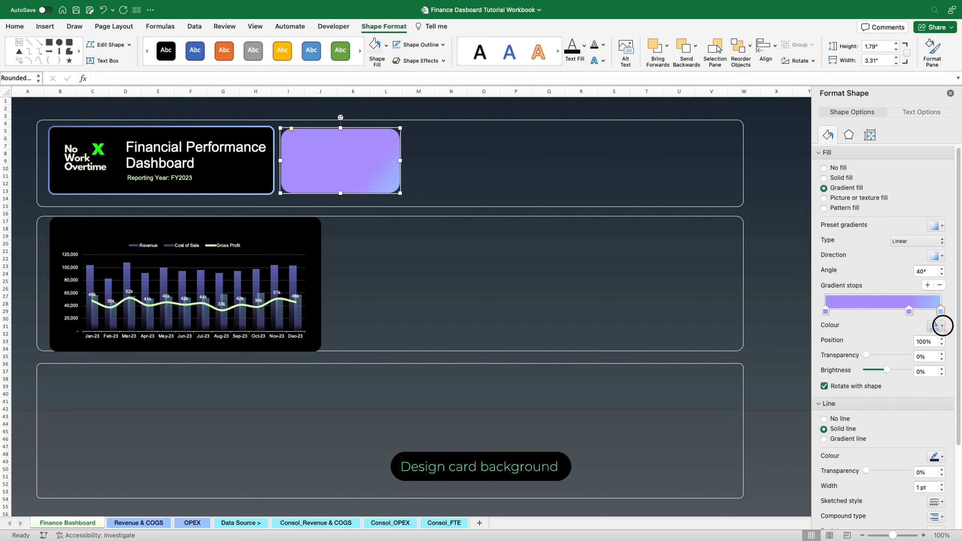
{"action": "left_click", "coordinate": [942, 326]}
{"action": "left_click", "coordinate": [906, 469]}
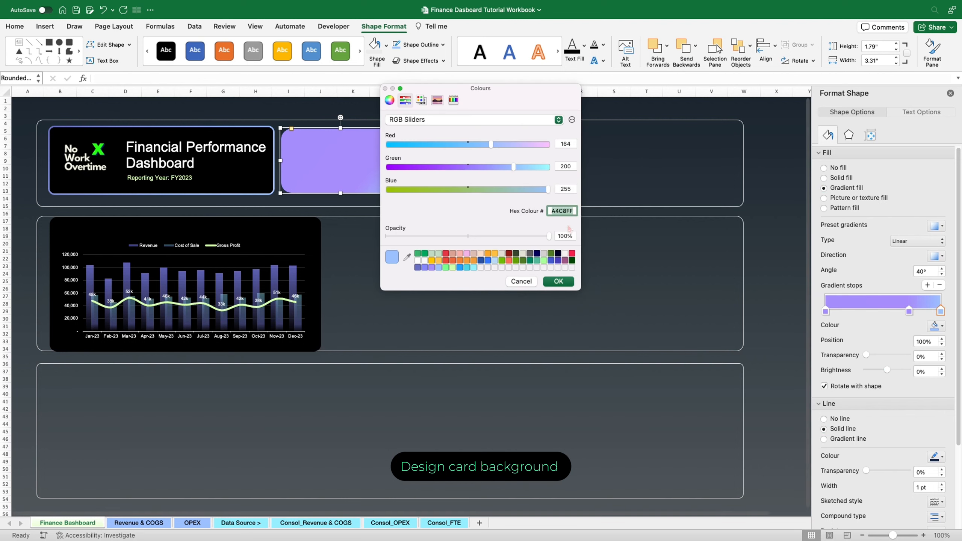
{"action": "left_click", "coordinate": [570, 281]}
{"action": "key", "text": "Escape"}
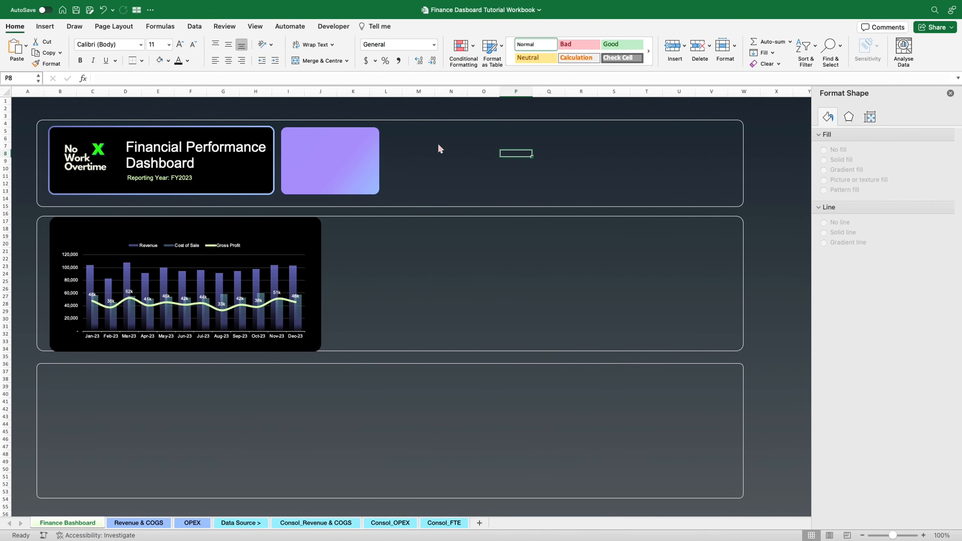
- Draw a text box about 1.99 by 0.88 inches on the purple KPI card
{"action": "left_click", "coordinate": [45, 27]}
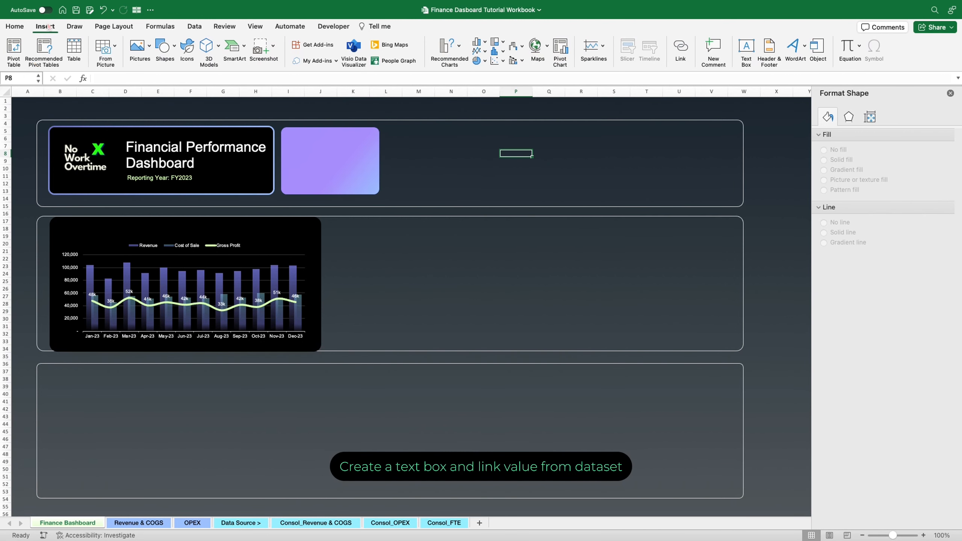
{"action": "left_click", "coordinate": [748, 52]}
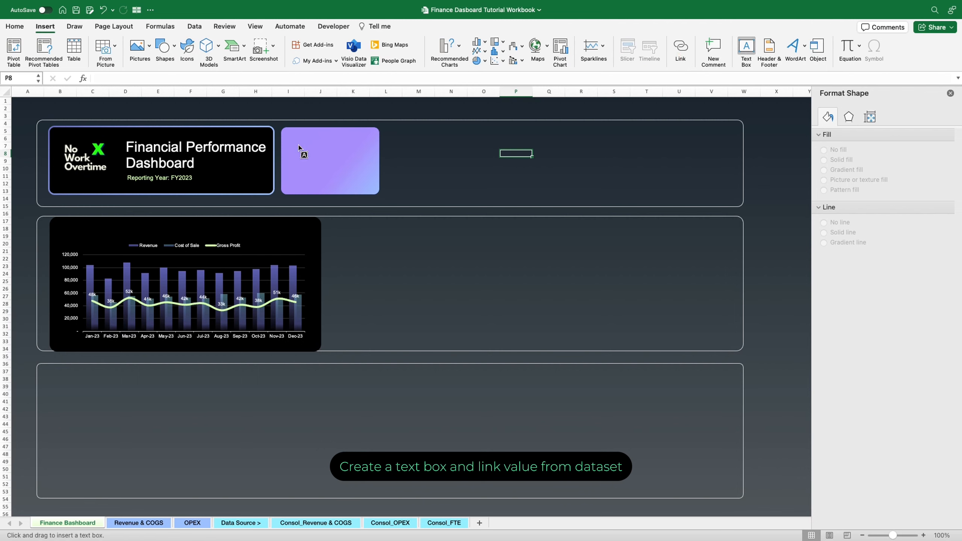
{"action": "left_click_drag", "start_coordinate": [291, 149], "coordinate": [363, 180]}
- Link the text box to the revenue grand total in cell L18 of the Revenue & COGS sheet
{"action": "left_click", "coordinate": [274, 78]}
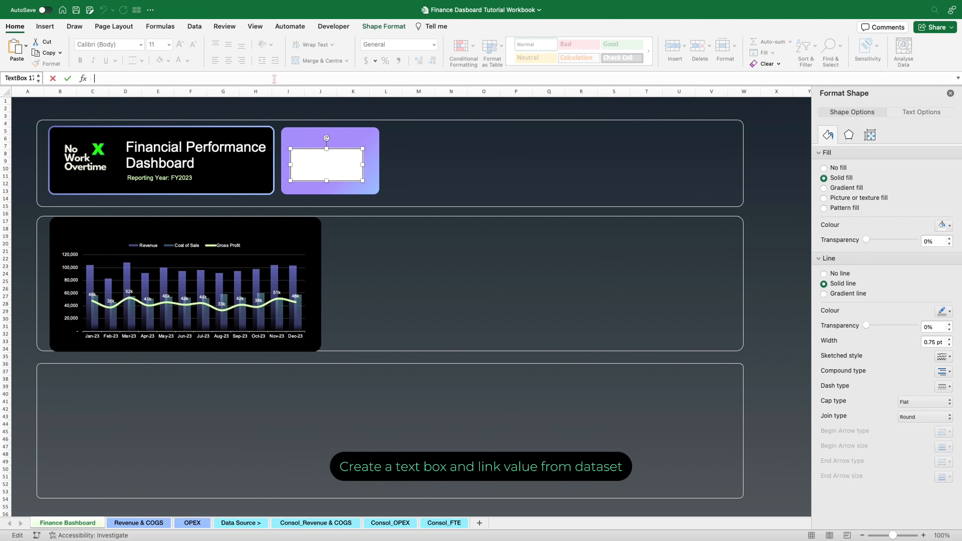
{"action": "type", "text": "="}
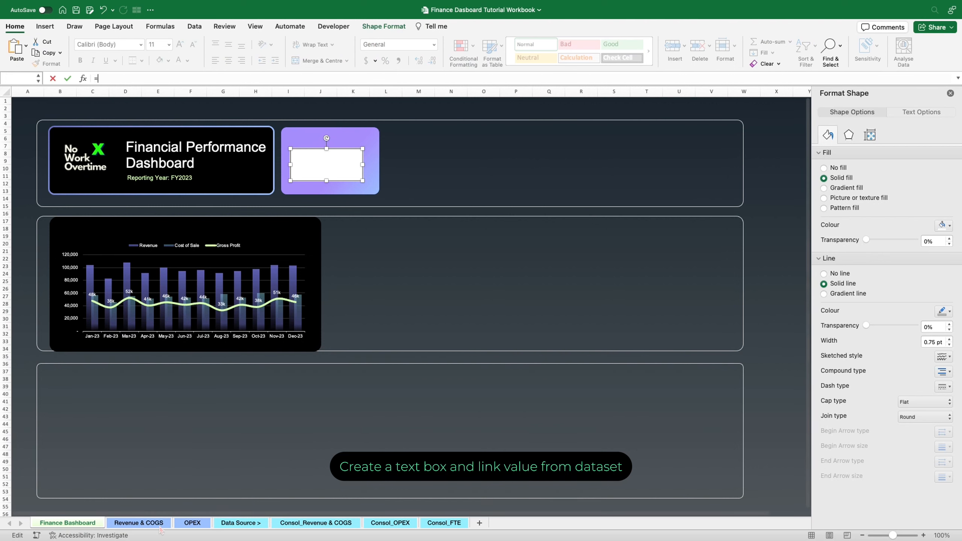
{"action": "left_click", "coordinate": [139, 523]}
{"action": "left_click", "coordinate": [355, 227]}
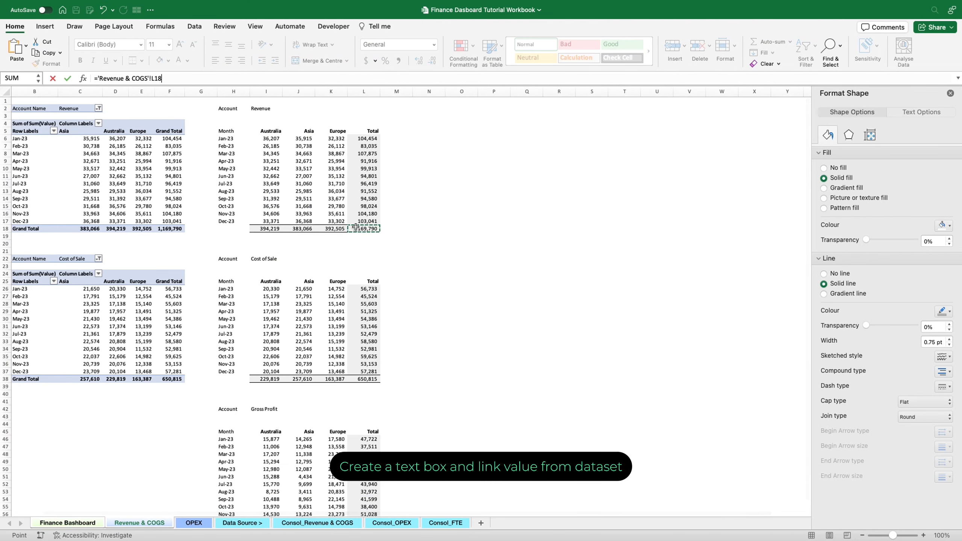
{"action": "key", "text": "Return"}
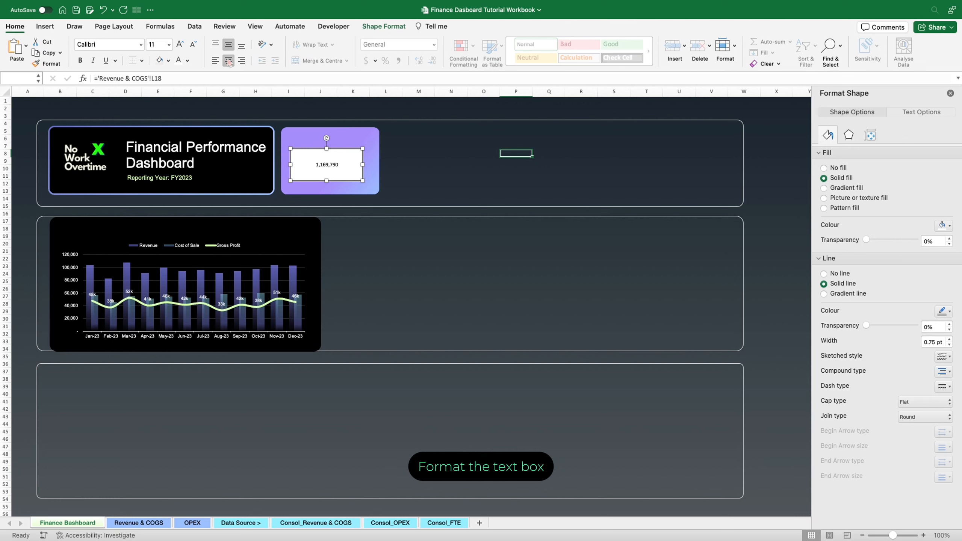
- Remove the outline and the fill of the linked text box
{"action": "left_click", "coordinate": [377, 28]}
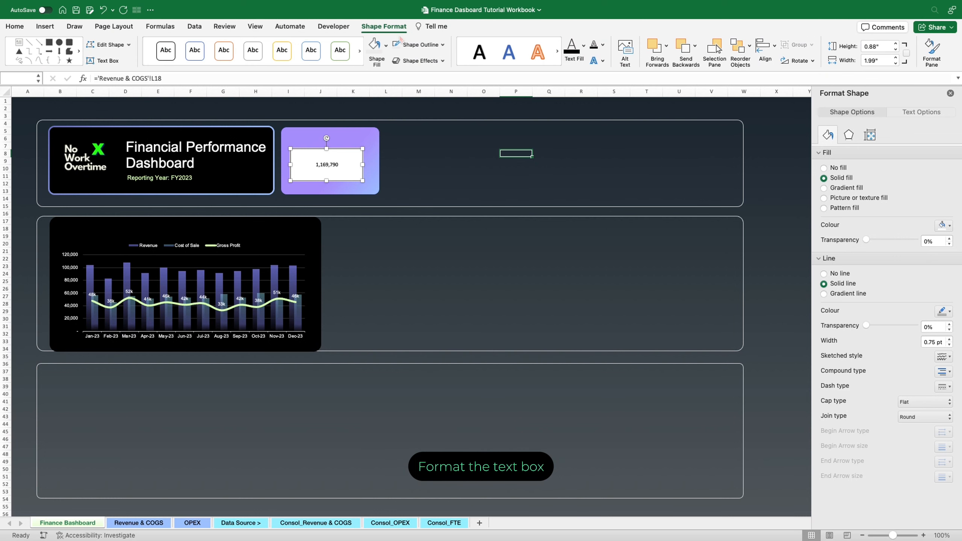
{"action": "left_click", "coordinate": [443, 45]}
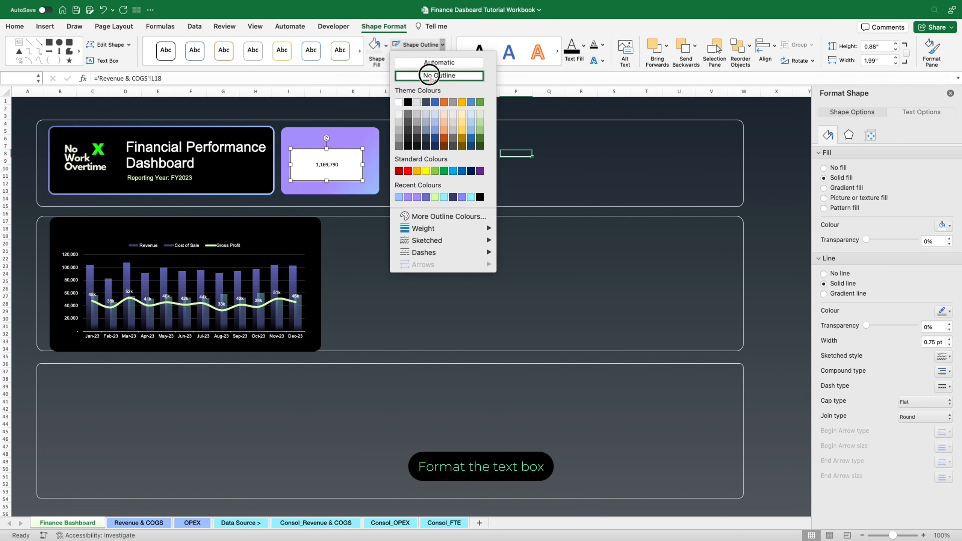
{"action": "left_click", "coordinate": [428, 75]}
{"action": "left_click", "coordinate": [386, 46]}
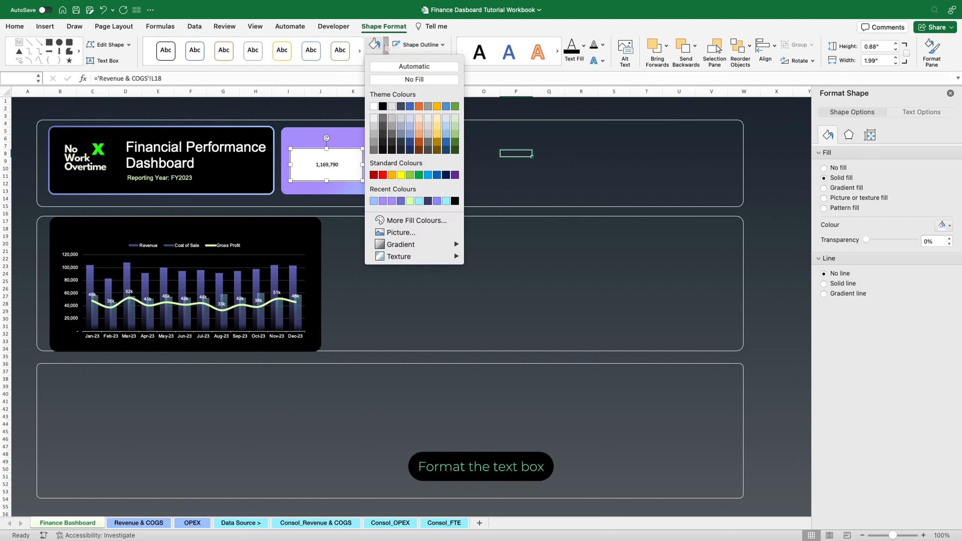
{"action": "left_click", "coordinate": [385, 79]}
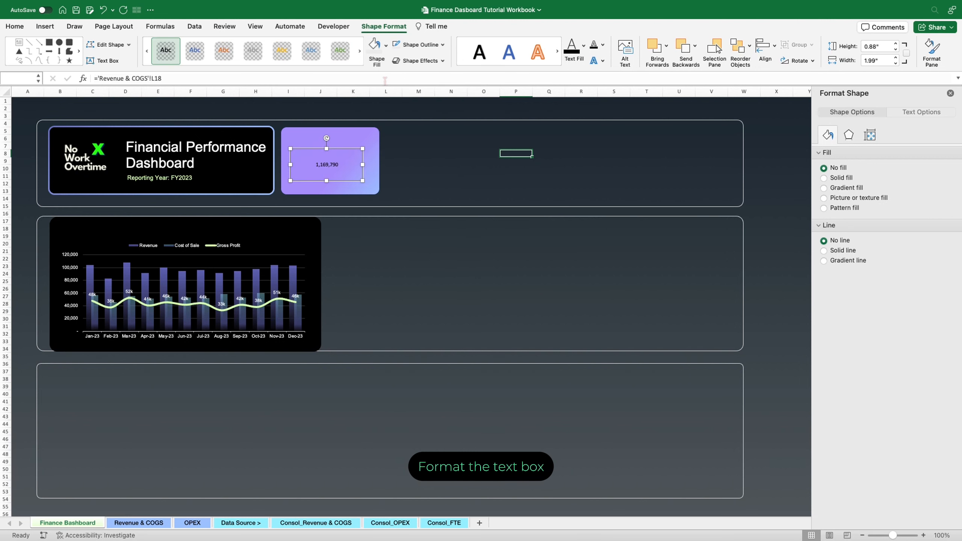
- Format the linked value as white Arial at size 32 and fit its text box into the card's lower half
{"action": "left_click", "coordinate": [15, 30]}
{"action": "type", "text": "Arial"}
{"action": "key", "text": "Tab"}
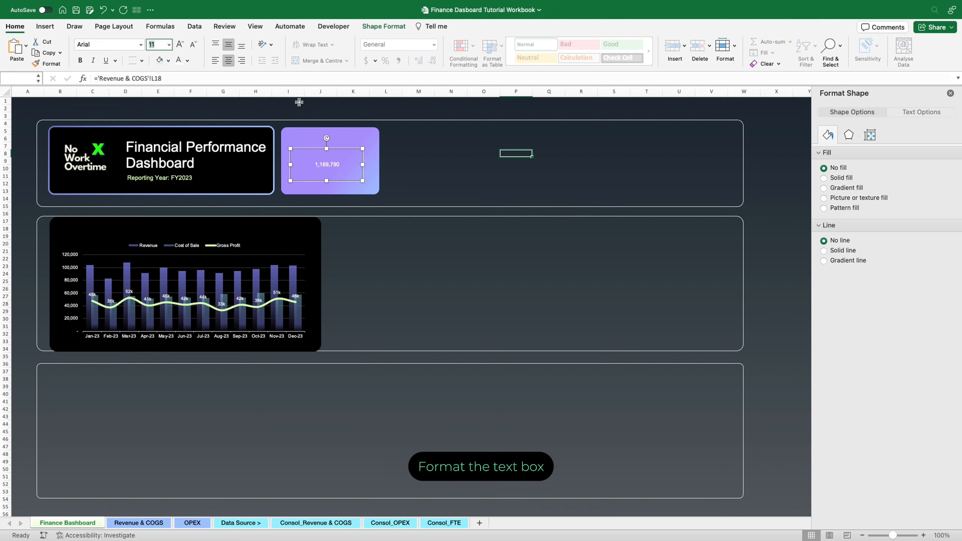
{"action": "left_click_drag", "start_coordinate": [327, 150], "coordinate": [328, 156]}
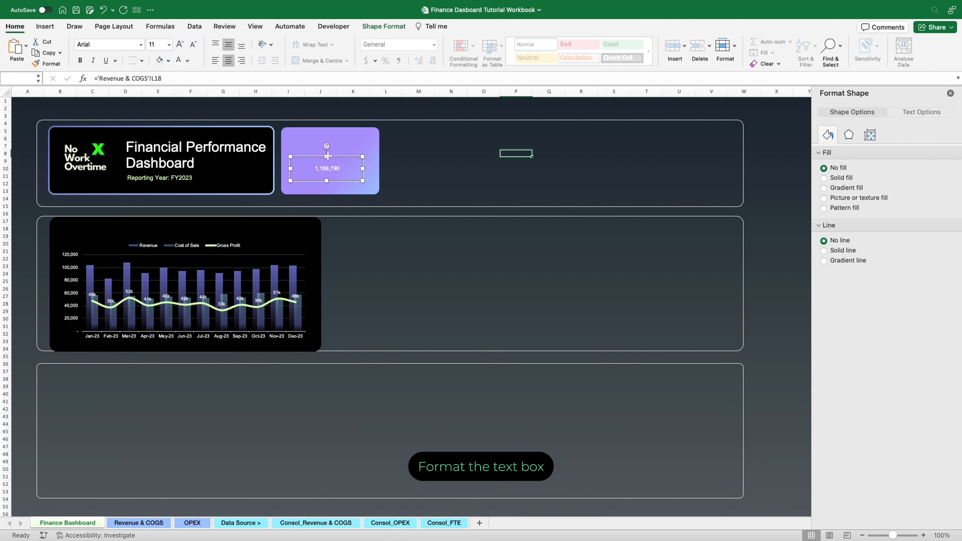
{"action": "left_click", "coordinate": [156, 44]}
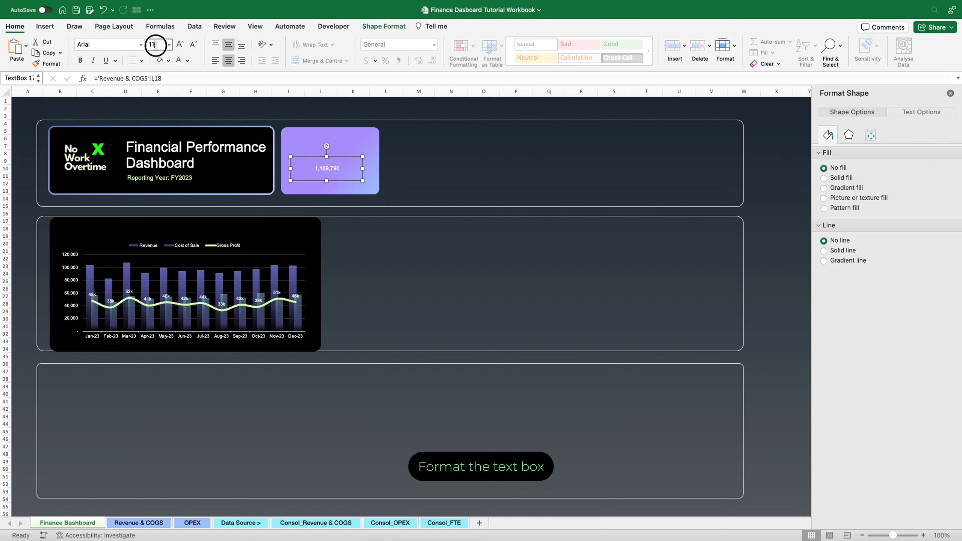
{"action": "key", "text": "Return"}
{"action": "mouse_move", "coordinate": [363, 182]}
{"action": "left_mouse_down"}
{"action": "mouse_move", "coordinate": [374, 187]}
{"action": "mouse_move", "coordinate": [361, 188]}
{"action": "left_mouse_up"}
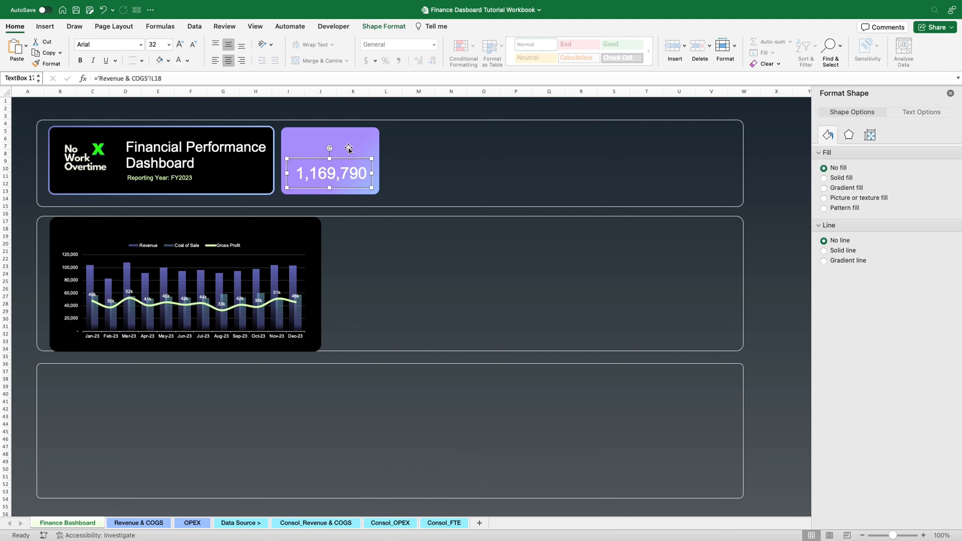
- Draw a rounded rectangle about 1.25 by 0.51 inches above the value on the KPI card as its header
{"action": "left_click", "coordinate": [44, 27]}
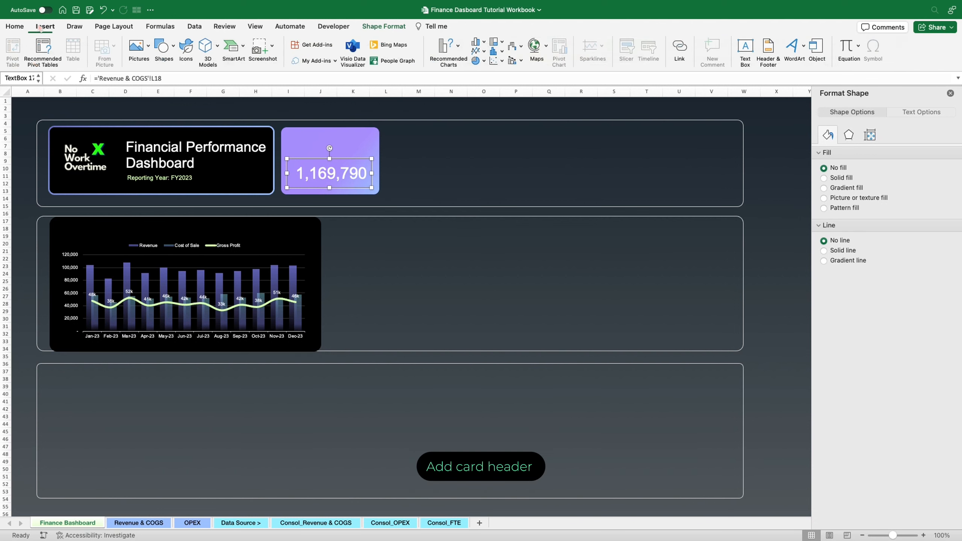
{"action": "left_click", "coordinate": [173, 49]}
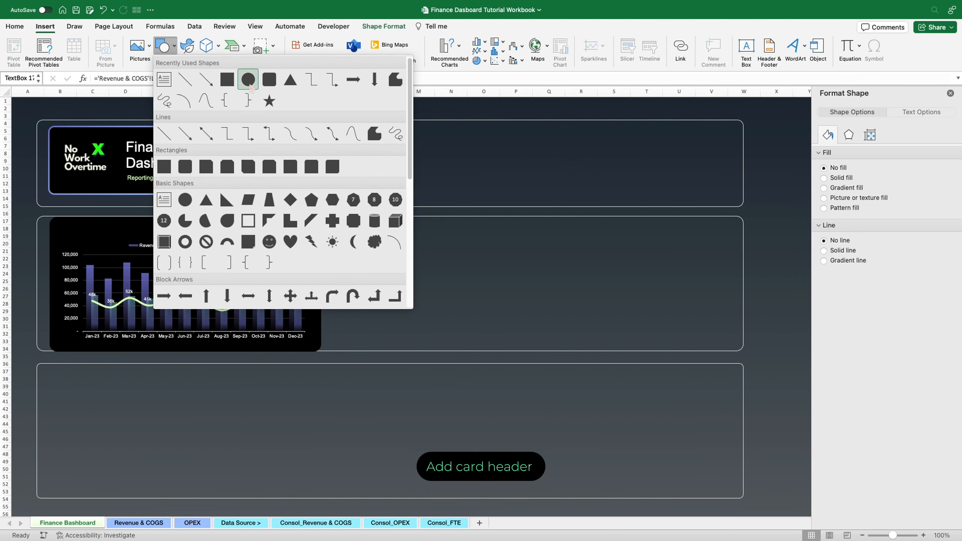
{"action": "left_click", "coordinate": [262, 86]}
{"action": "left_click_drag", "start_coordinate": [293, 133], "coordinate": [338, 152]}
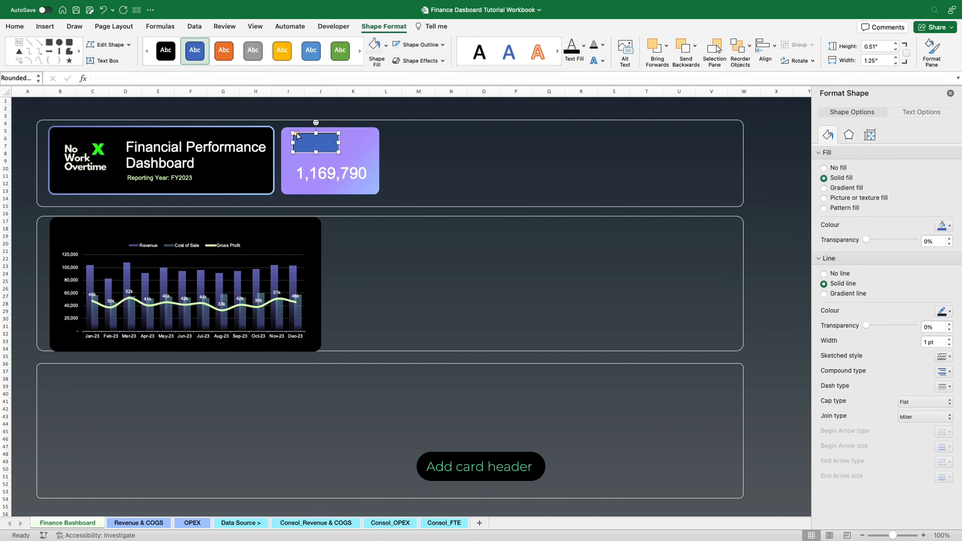
- Remove the header shape's outline and fill it with light grey
{"action": "left_click", "coordinate": [443, 45]}
{"action": "left_click", "coordinate": [436, 75]}
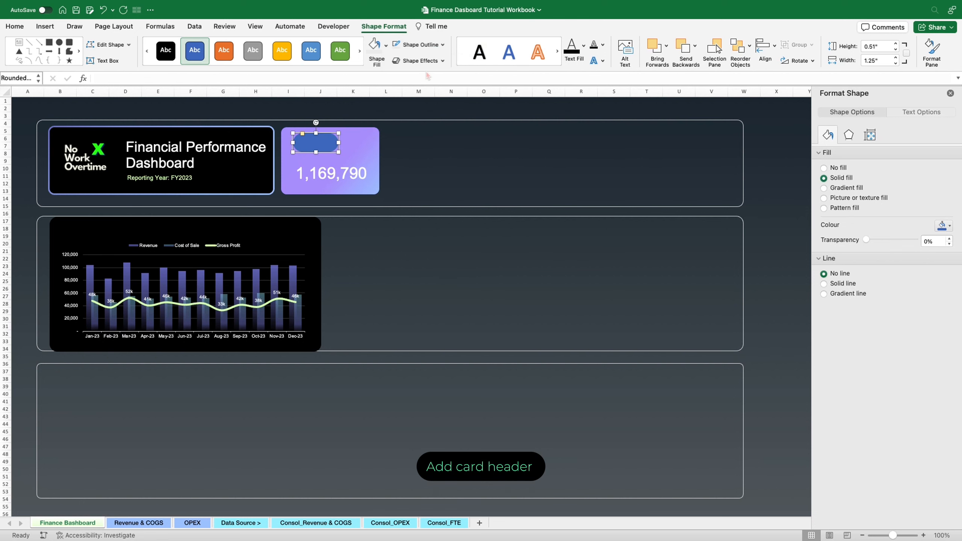
{"action": "left_click", "coordinate": [386, 46]}
{"action": "left_click", "coordinate": [373, 127]}
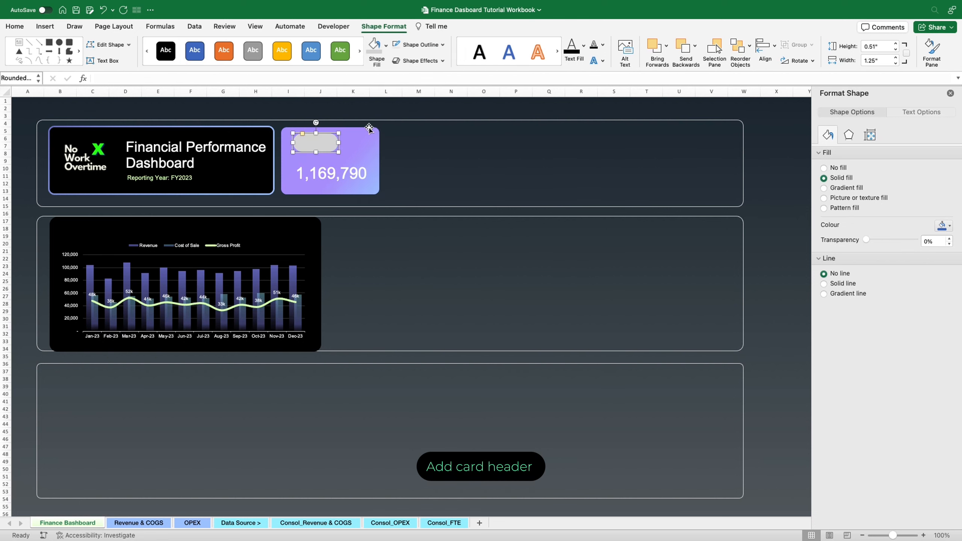
- Label the header shape "Revenue" and centre the text horizontally and vertically
{"action": "left_click", "coordinate": [320, 145]}
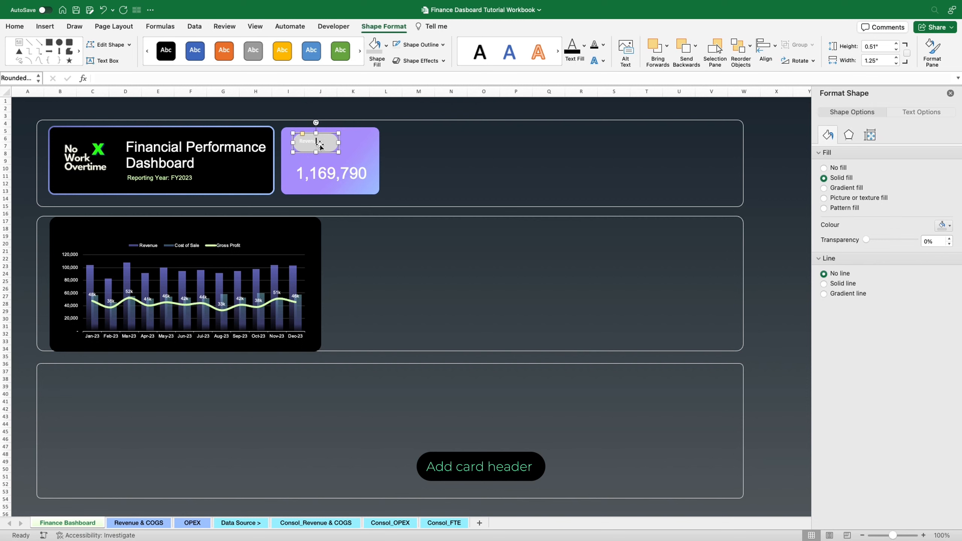
{"action": "left_click", "coordinate": [14, 27]}
{"action": "left_click", "coordinate": [229, 60]}
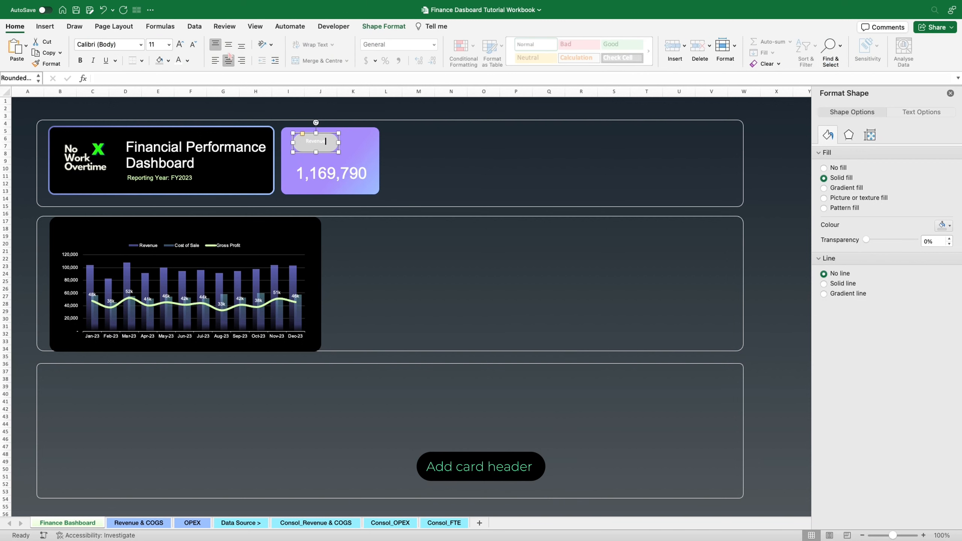
{"action": "left_click", "coordinate": [229, 44]}
- Set the Revenue label's font to Arial at size 16
{"action": "left_click", "coordinate": [120, 46]}
{"action": "type", "text": "Ar"}
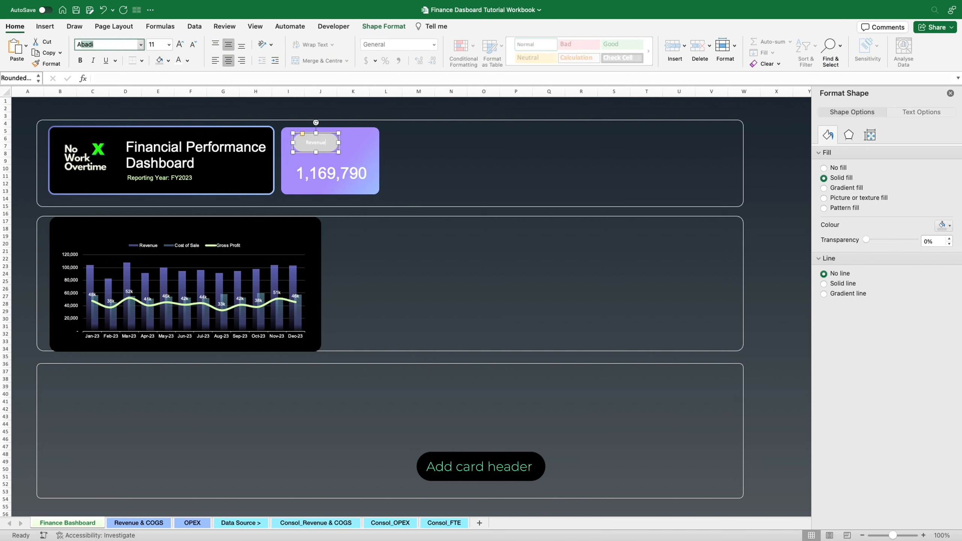
{"action": "type", "text": "ial"}
{"action": "left_click", "coordinate": [159, 47]}
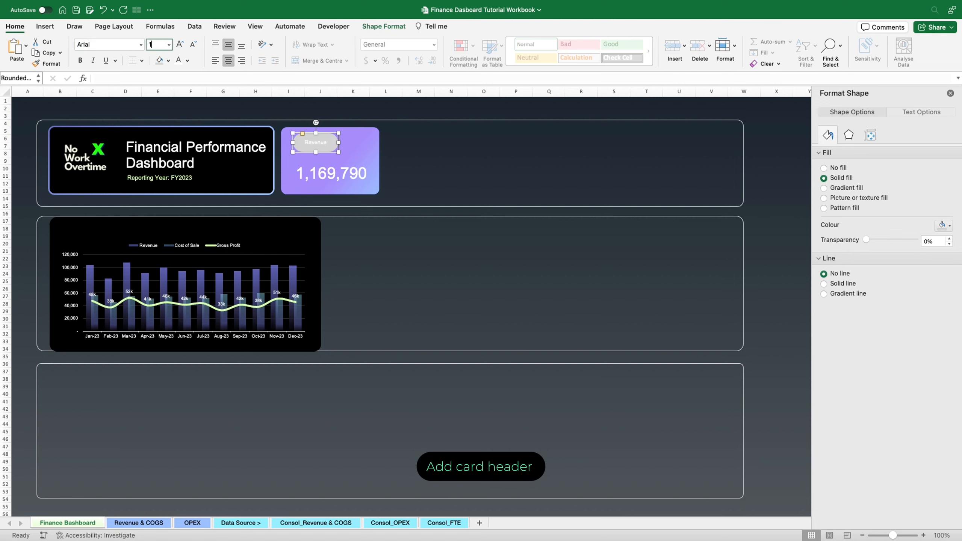
{"action": "key", "text": "Return"}
- Fill the Revenue header shape with dark grey at 42% transparency
{"action": "left_click", "coordinate": [950, 226]}
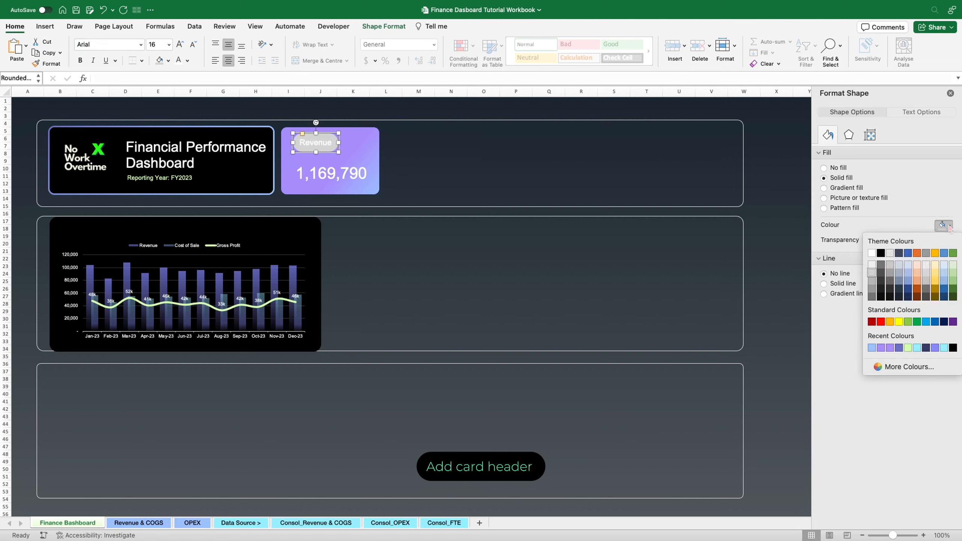
{"action": "left_click", "coordinate": [882, 264]}
{"action": "left_click", "coordinate": [924, 243]}
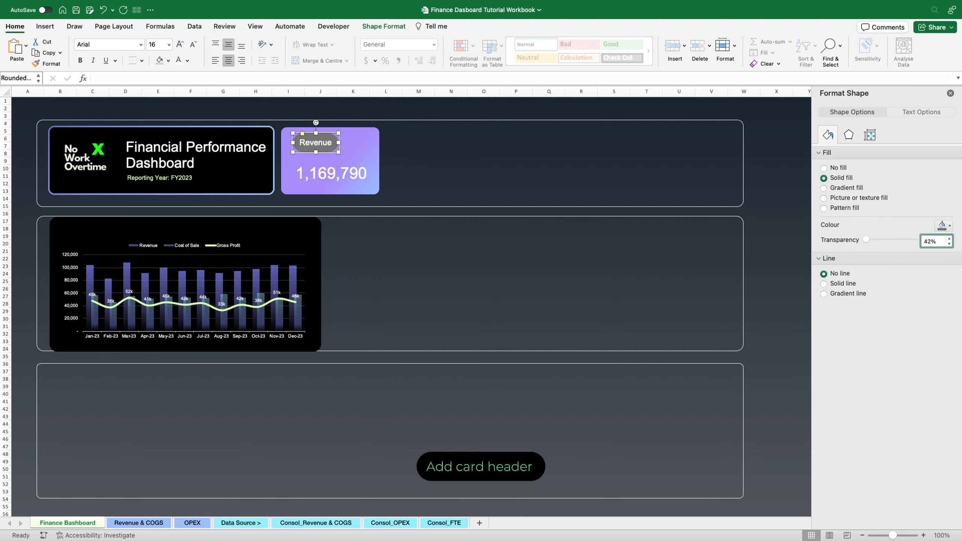
- Set the fill transparency of the Revenue header shape to 42%
{"action": "type", "text": "42%"}
{"action": "key", "text": "Return"}
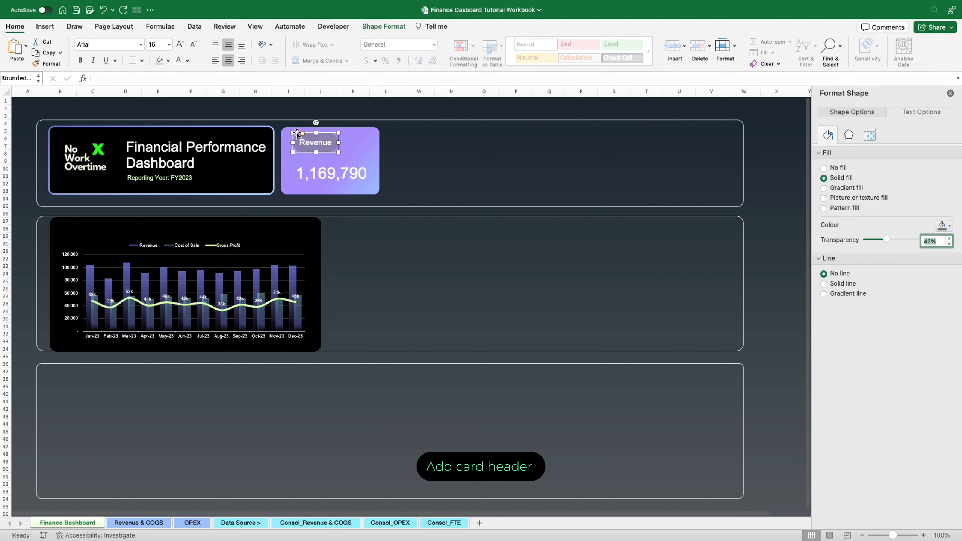
{"action": "left_click", "coordinate": [298, 133]}
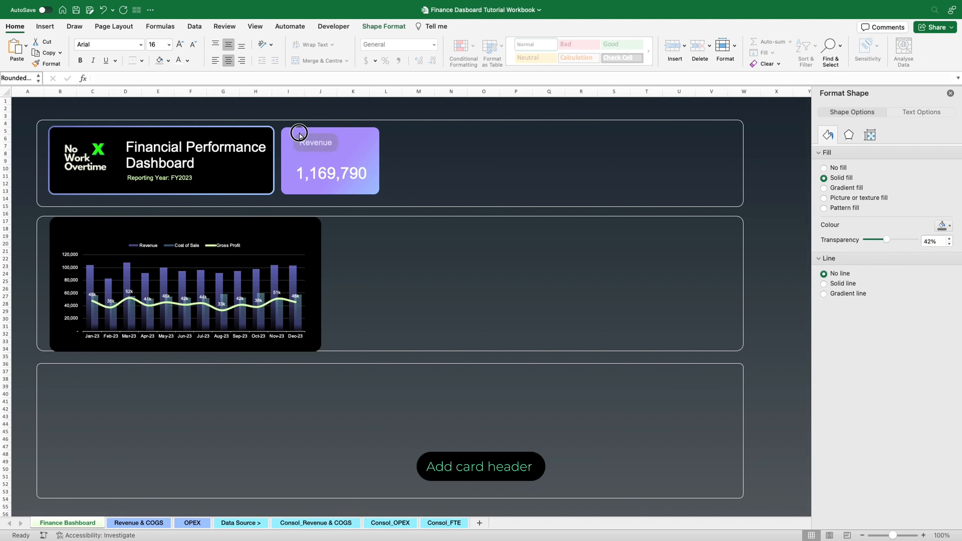
- Resize the Revenue header shape to 0.41" high and slightly wider, and italicise its label text
{"action": "left_click", "coordinate": [300, 134]}
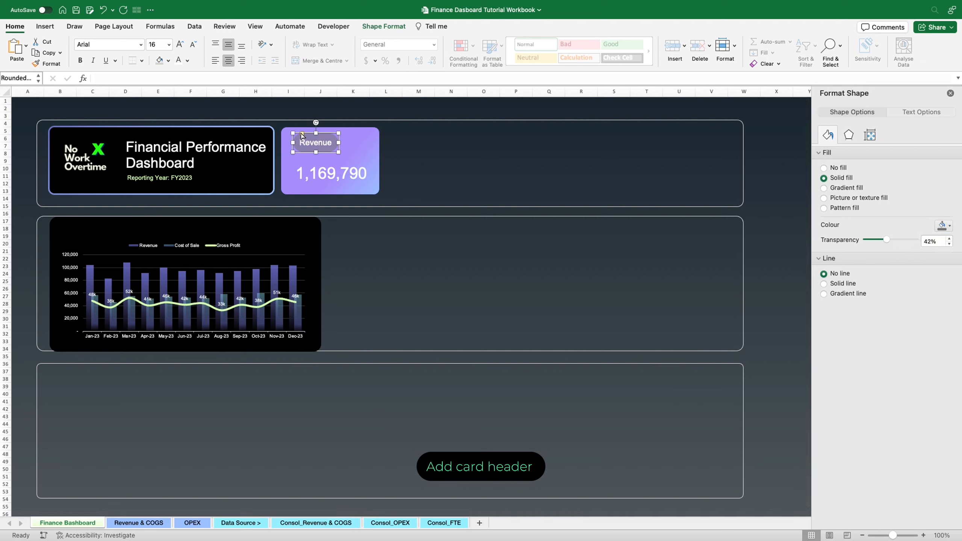
{"action": "left_click", "coordinate": [372, 29]}
{"action": "left_click", "coordinate": [881, 50]}
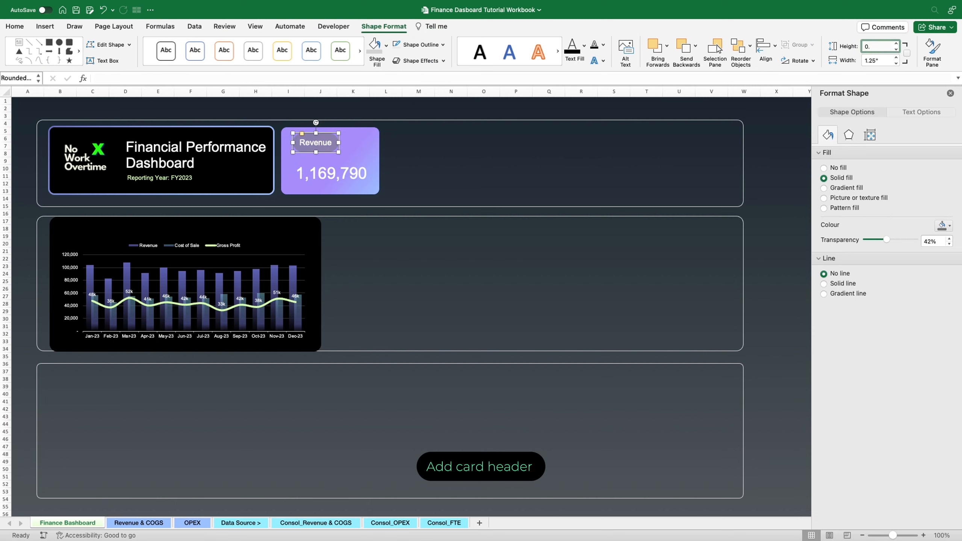
{"action": "key", "text": "Tab"}
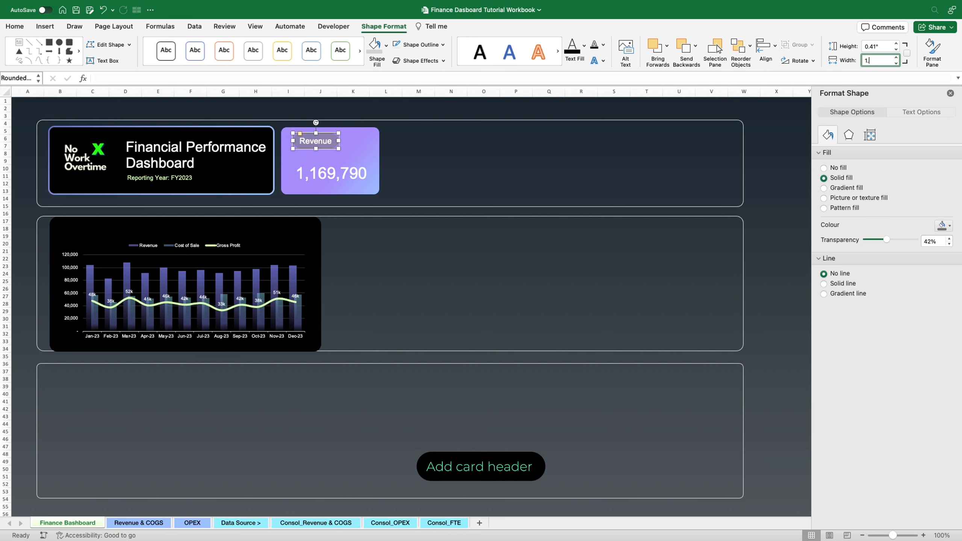
{"action": "key", "text": "Return"}
{"action": "left_click", "coordinate": [14, 27]}
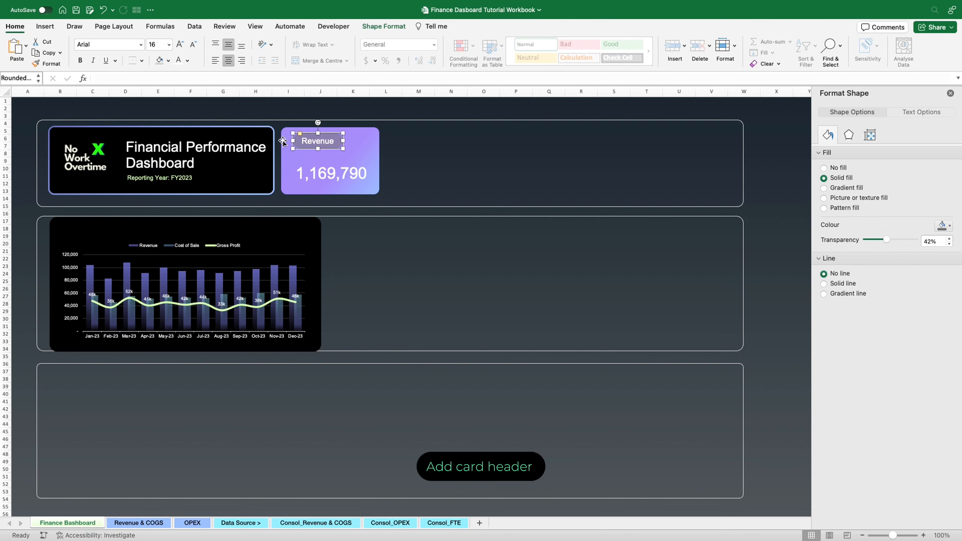
{"action": "left_click", "coordinate": [93, 60]}
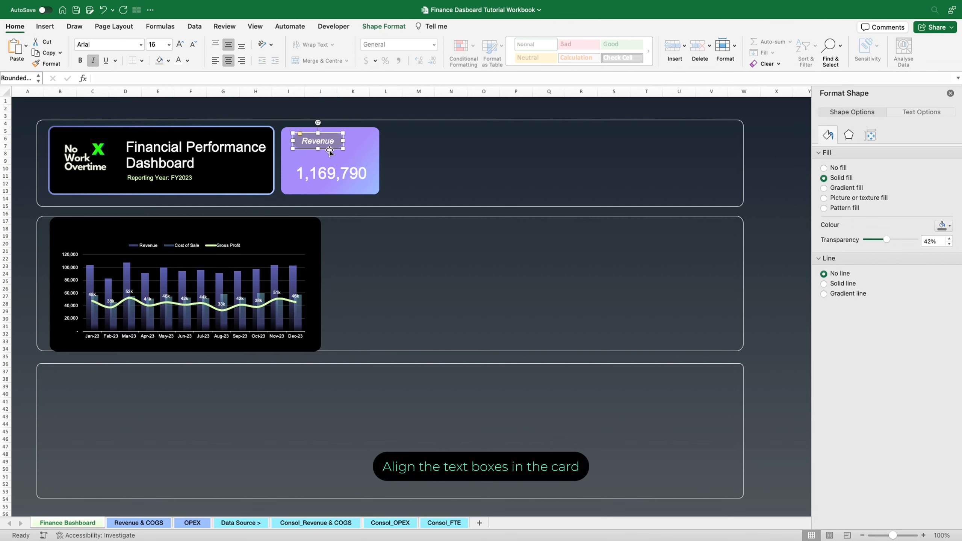
- Shift the Revenue label toward the card's left edge and align the revenue value box to the card's horizontal centre
{"action": "left_click_drag", "start_coordinate": [330, 151], "coordinate": [322, 149]}
{"action": "left_click", "coordinate": [327, 173]}
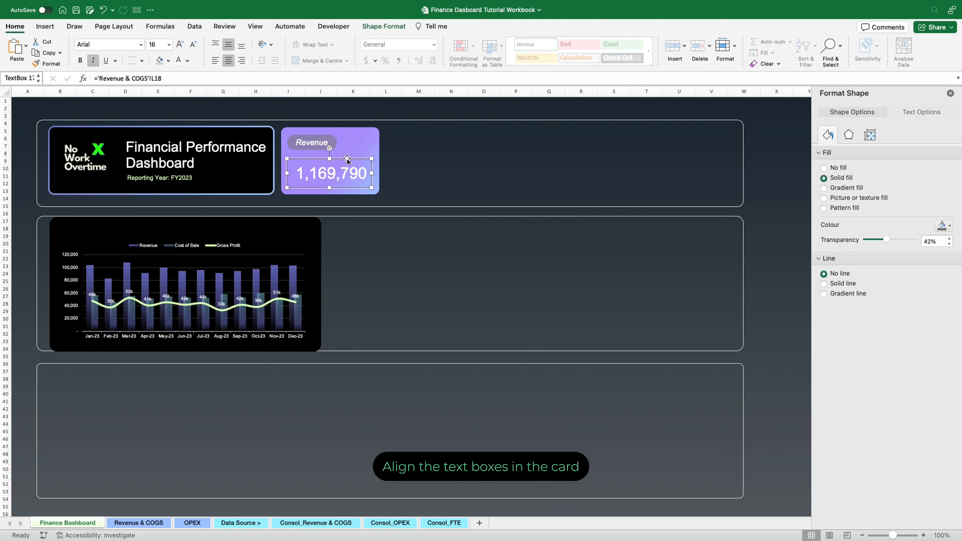
{"action": "left_click", "coordinate": [351, 153], "text": "shift"}
{"action": "left_click", "coordinate": [383, 26]}
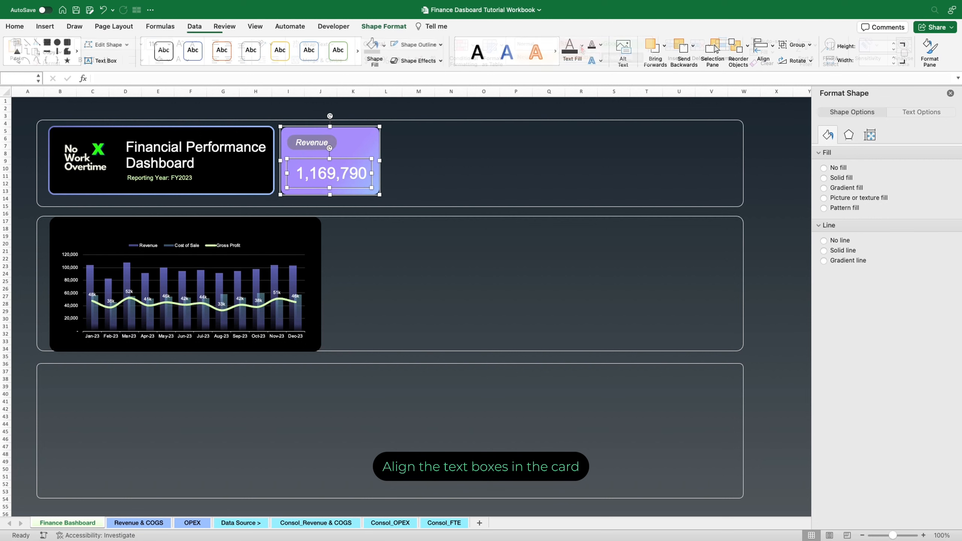
{"action": "left_click", "coordinate": [766, 48]}
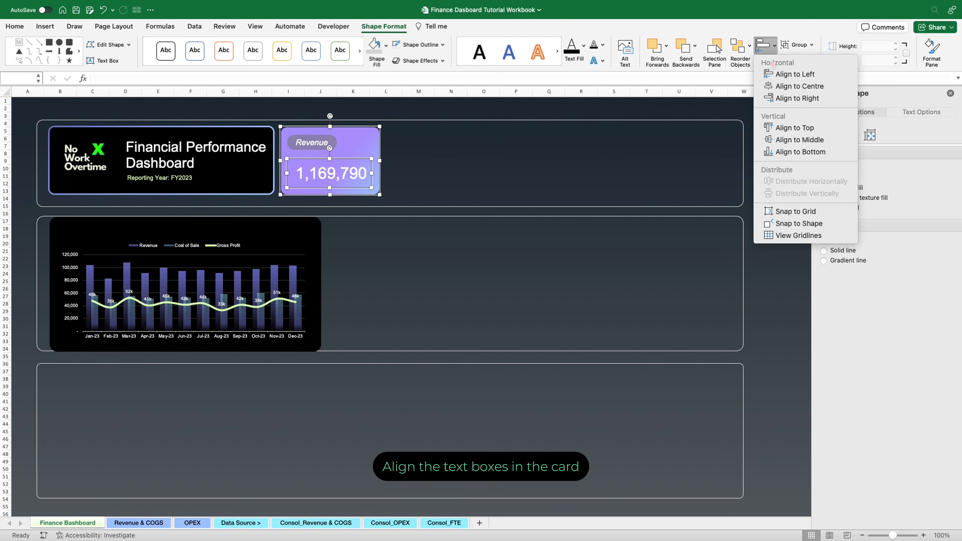
{"action": "left_click", "coordinate": [773, 87]}
{"action": "left_click", "coordinate": [762, 120]}
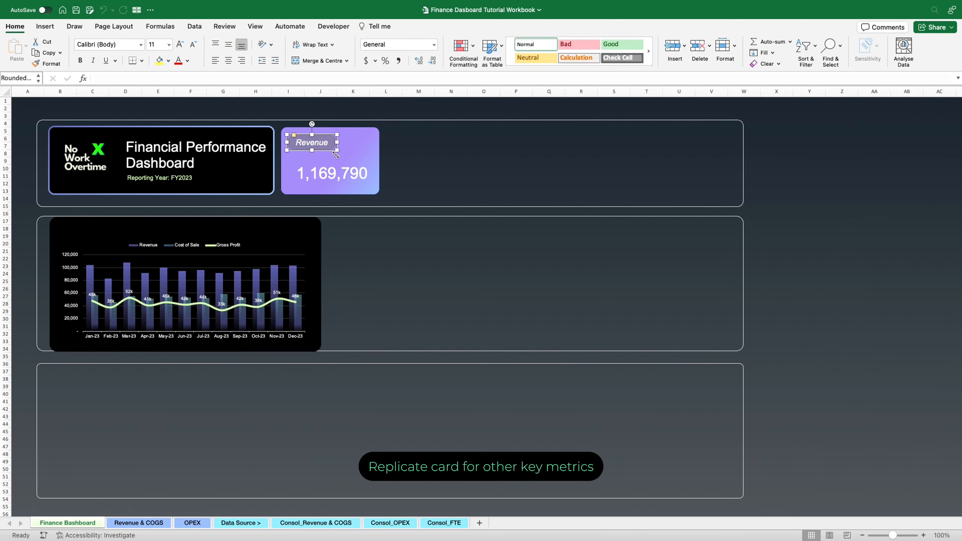
- Duplicate the Revenue card directly to its right and change the copy's label to GP
{"action": "left_click", "coordinate": [318, 133]}
{"action": "left_click_drag", "start_coordinate": [356, 144], "coordinate": [455, 142]}
{"action": "double_click", "coordinate": [410, 148]}
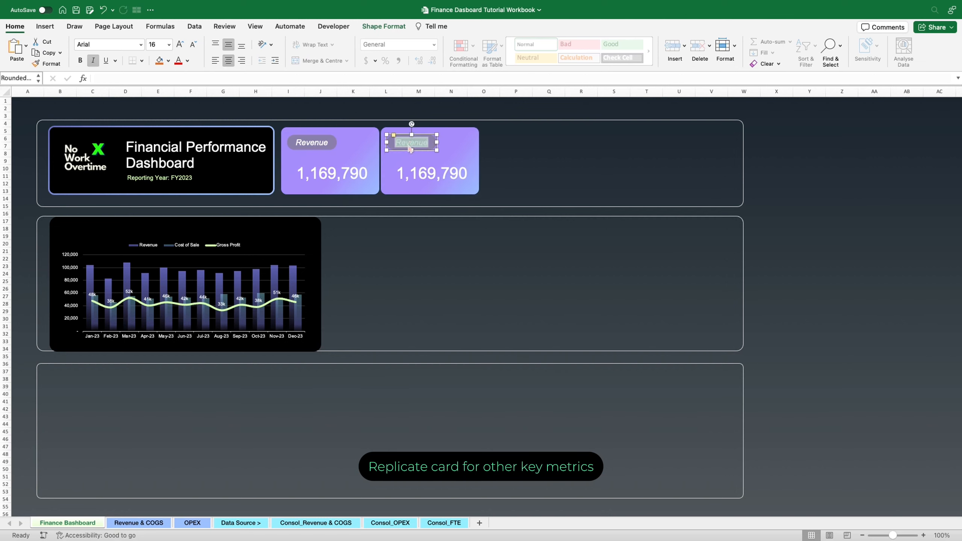
{"action": "type", "text": "GP"}
- Link the GP card's value to the gross profit grand total in cell L58 of the Revenue & COGS sheet
{"action": "left_click", "coordinate": [456, 175]}
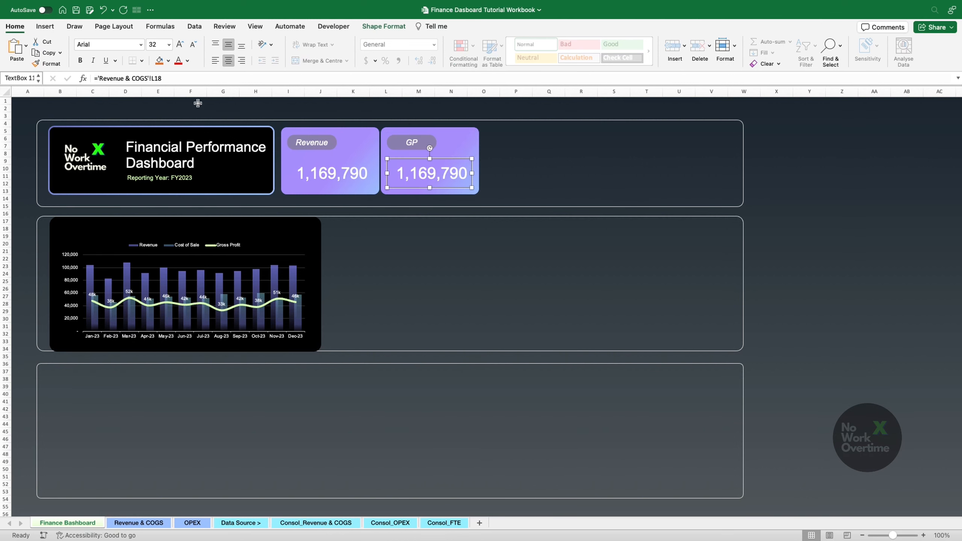
{"action": "left_click", "coordinate": [87, 75]}
{"action": "type", "text": "="}
{"action": "left_click", "coordinate": [139, 523]}
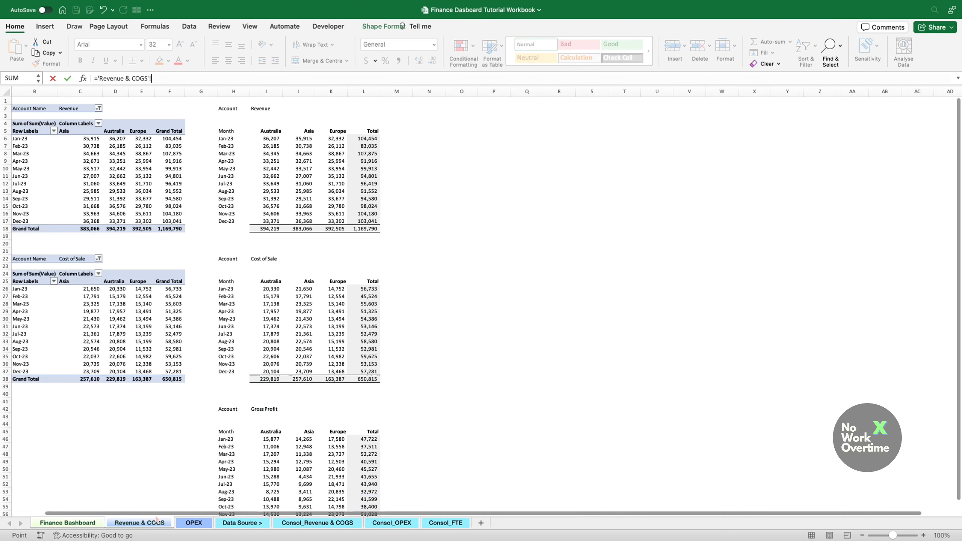
{"action": "scroll", "coordinate": [272, 319], "scroll_direction": "down", "scroll_amount": 3}
{"action": "left_click", "coordinate": [364, 484]}
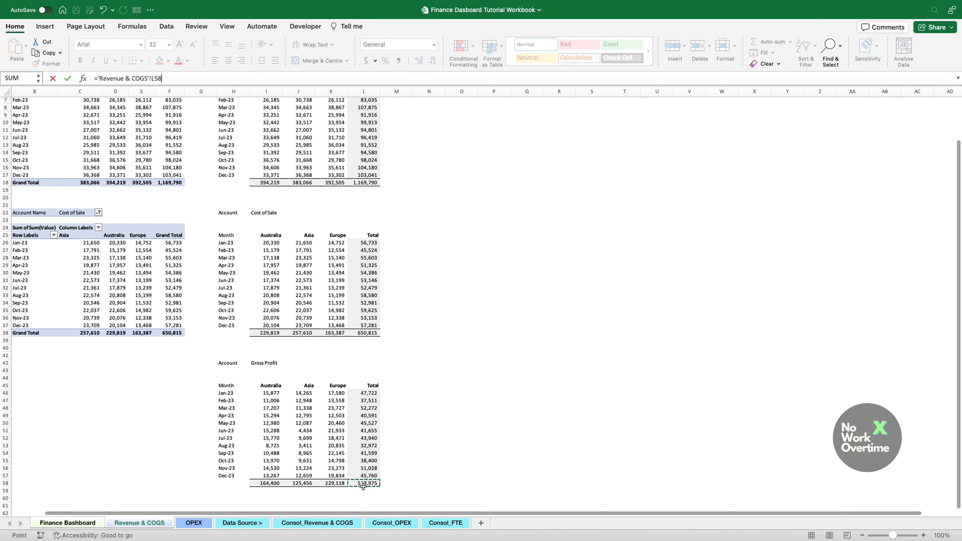
{"action": "key", "text": "Return"}
- Copy the formatting of the Revenue card's value onto the GP card's value
{"action": "left_click", "coordinate": [354, 169]}
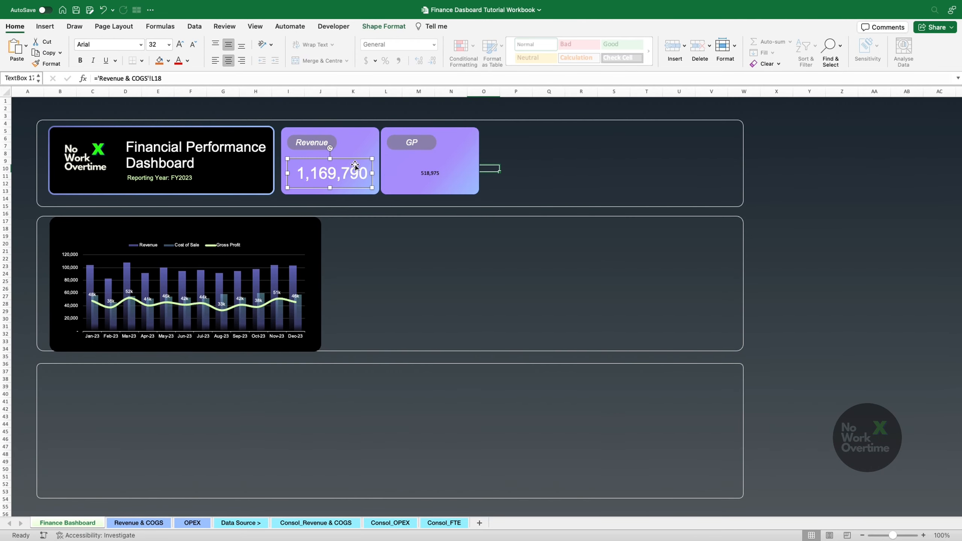
{"action": "left_click", "coordinate": [46, 64]}
{"action": "left_click", "coordinate": [431, 173]}
- Duplicate the GP card directly to its right and change the copy's label to OPEX
{"action": "left_click", "coordinate": [460, 143]}
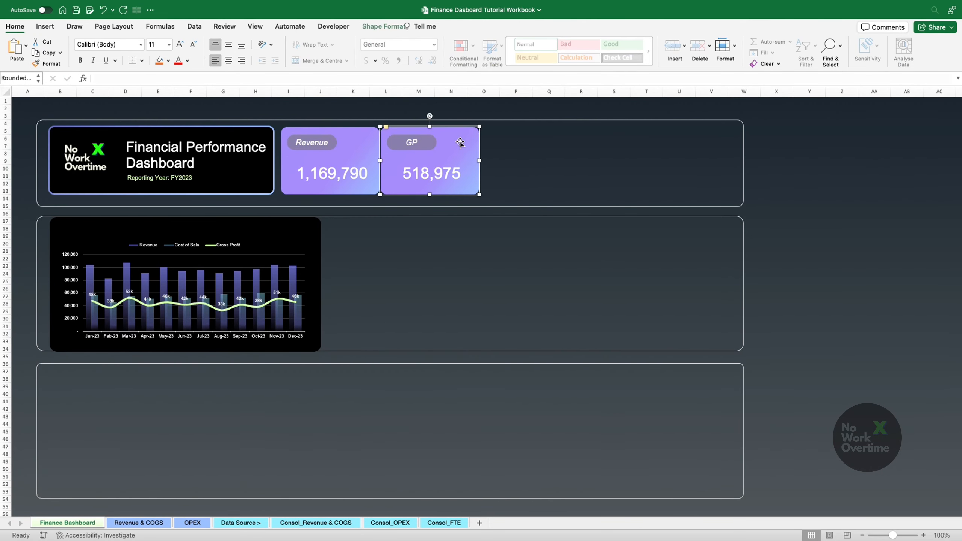
{"action": "left_click", "coordinate": [412, 143]}
{"action": "left_click", "coordinate": [431, 174], "text": "shift"}
{"action": "left_click_drag", "start_coordinate": [458, 152], "coordinate": [558, 152]}
{"action": "double_click", "coordinate": [507, 144]}
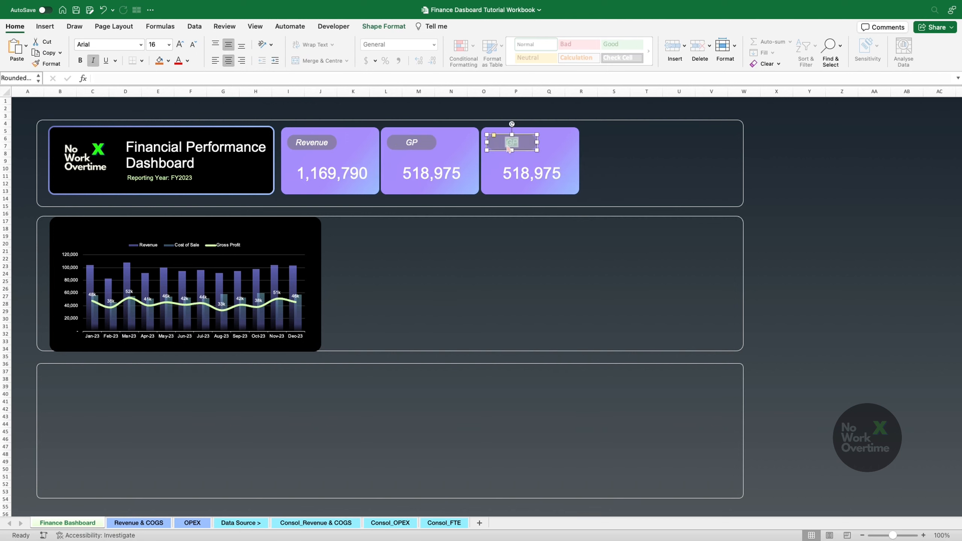
{"action": "type", "text": "OPEX"}
{"action": "left_click", "coordinate": [609, 140]}
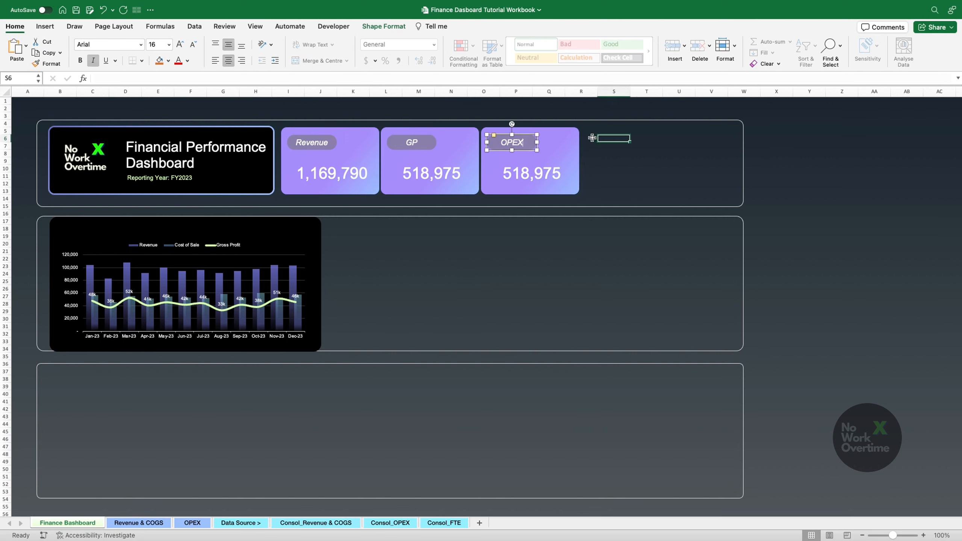
- Duplicate the OPEX card directly to its right and change the copy's label to EBITDA
{"action": "left_click", "coordinate": [528, 145]}
{"action": "left_click", "coordinate": [537, 166], "text": "shift"}
{"action": "left_click", "coordinate": [554, 149], "text": "shift"}
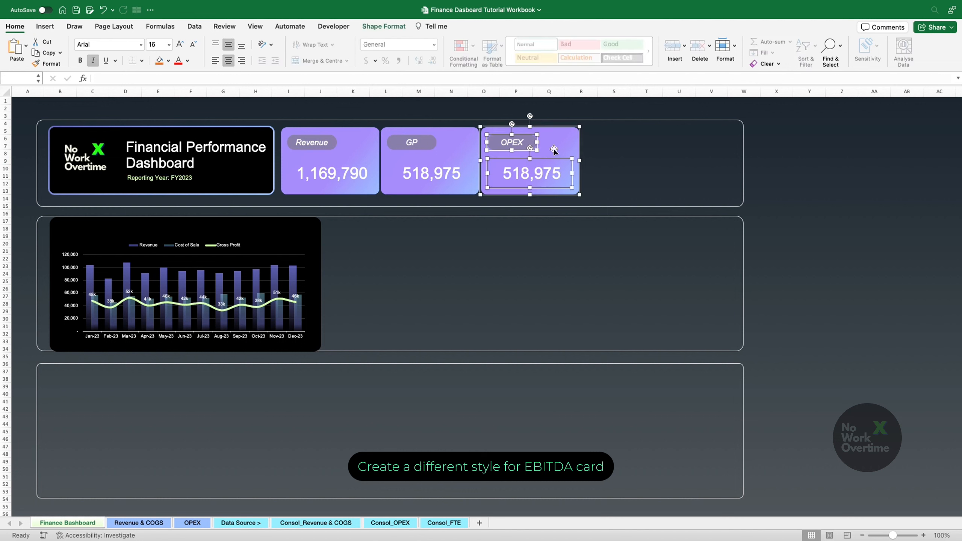
{"action": "key", "text": "super+d"}
{"action": "left_click_drag", "start_coordinate": [557, 150], "coordinate": [678, 139]}
{"action": "left_click", "coordinate": [626, 142]}
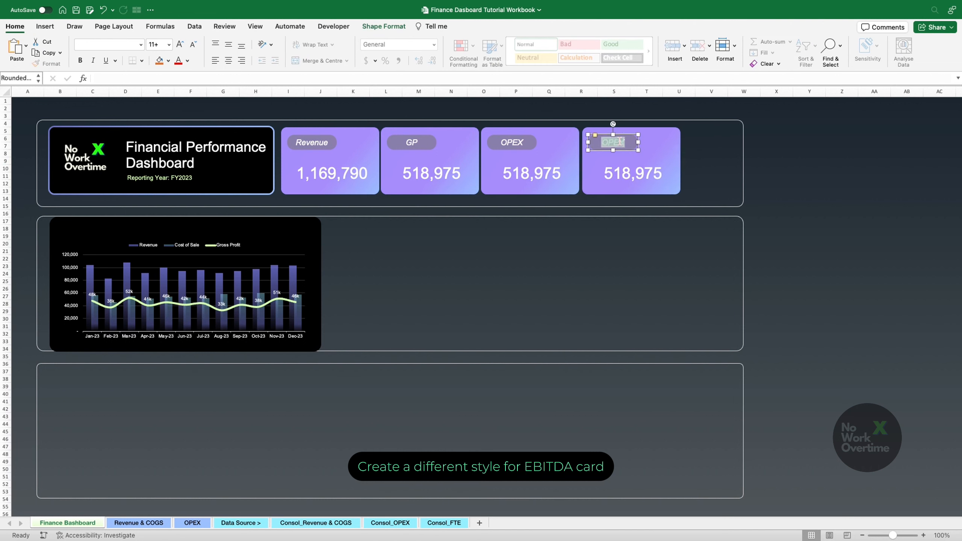
{"action": "double_click", "coordinate": [623, 145]}
{"action": "type", "text": "EB"}
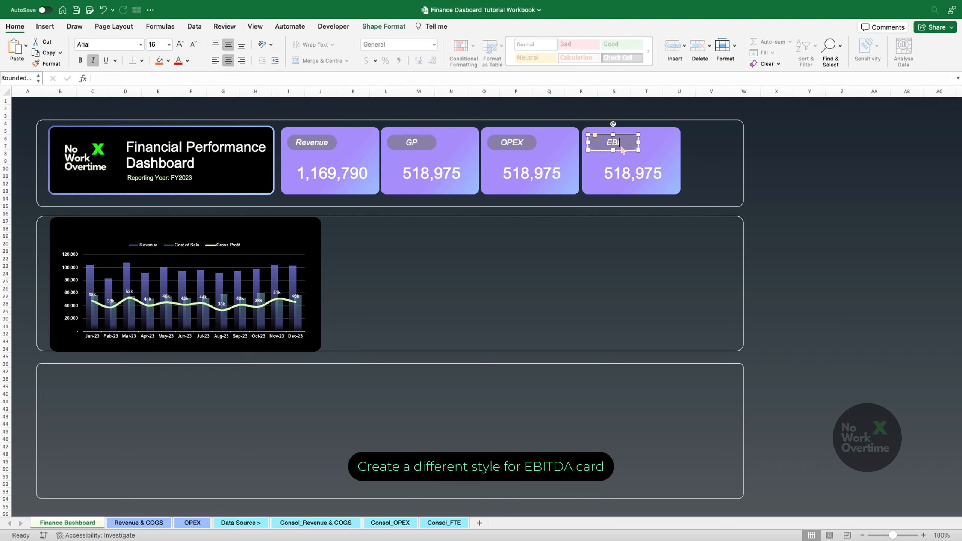
{"action": "type", "text": "ITDA"}
{"action": "left_click", "coordinate": [716, 146]}
- Fill the EBITDA card with the recent light green colour and make its value text black
{"action": "left_click", "coordinate": [668, 141]}
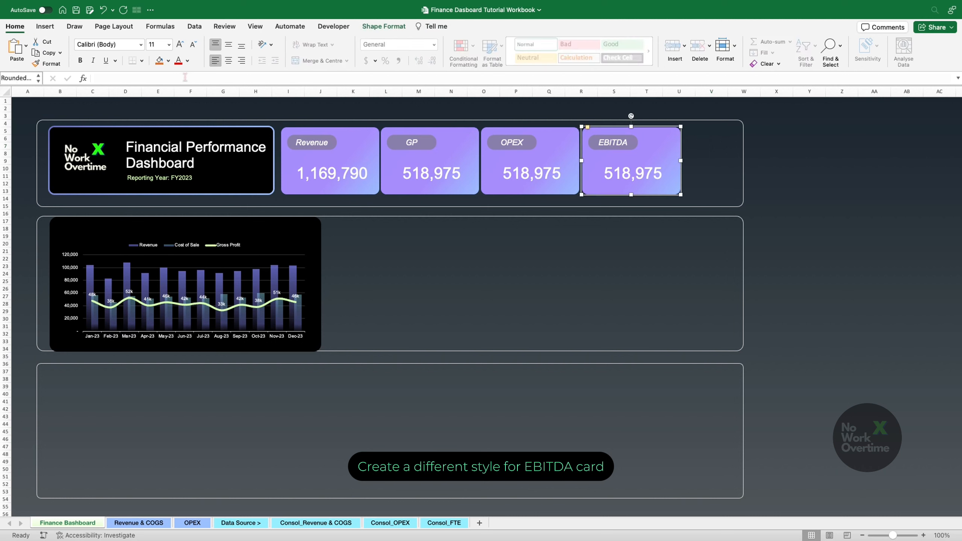
{"action": "left_click", "coordinate": [168, 60]}
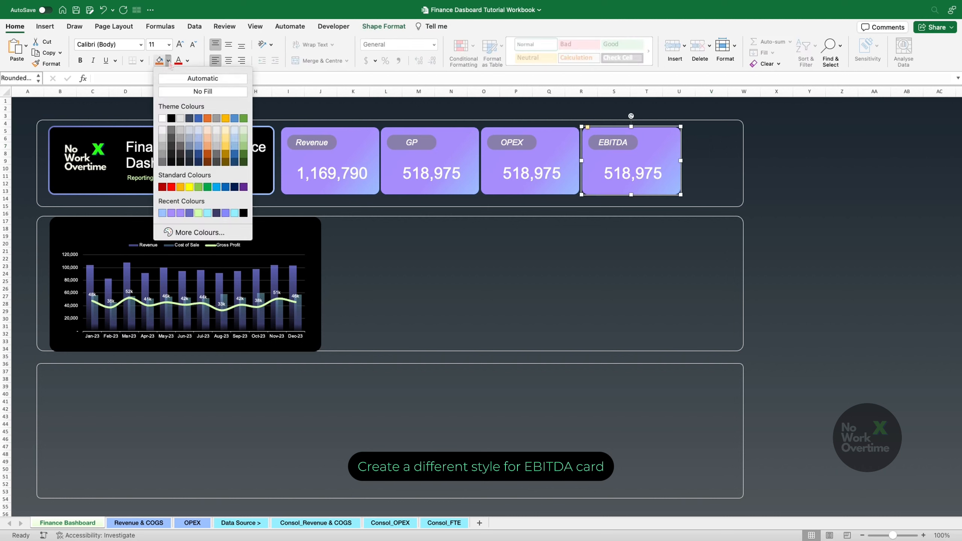
{"action": "left_click", "coordinate": [198, 213]}
{"action": "left_click", "coordinate": [629, 176]}
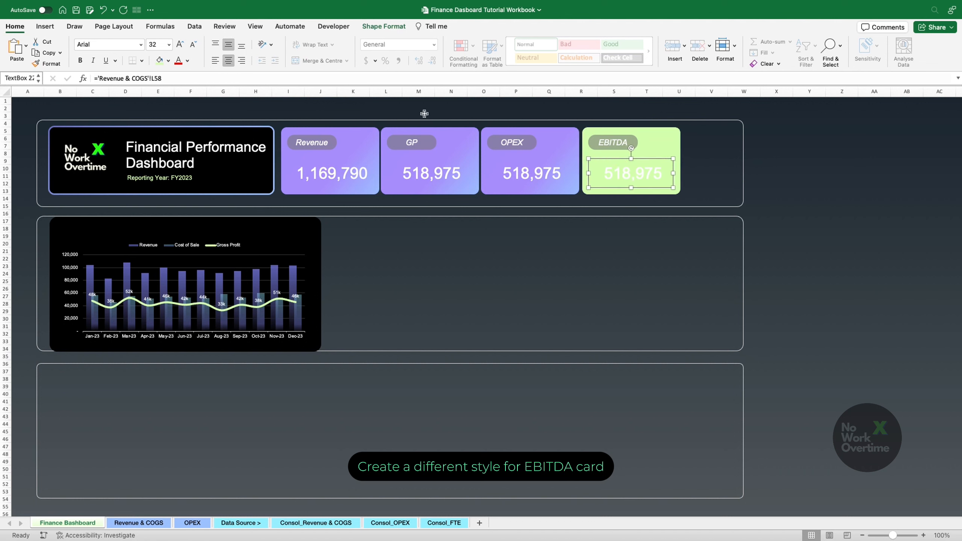
{"action": "left_click", "coordinate": [187, 61]}
{"action": "left_click", "coordinate": [191, 105]}
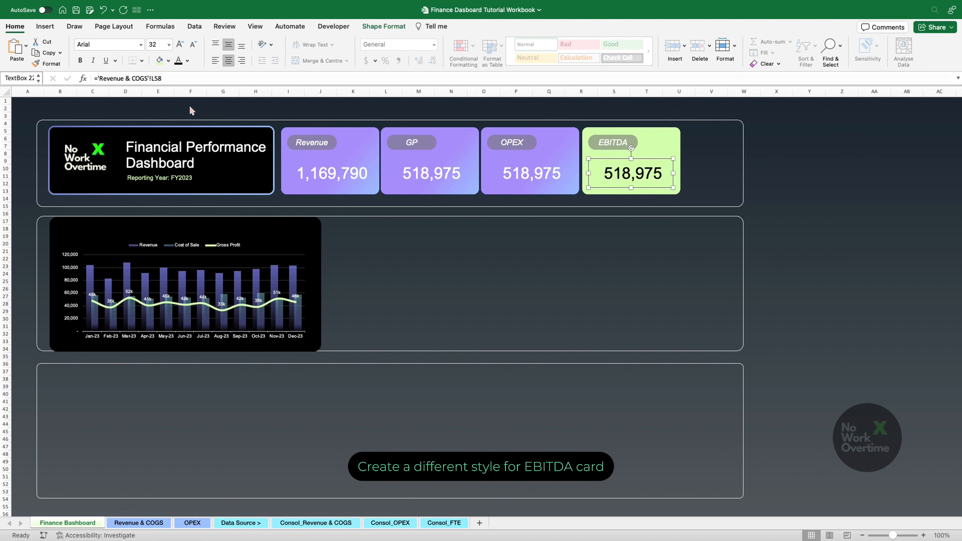
{"action": "left_click", "coordinate": [717, 163]}
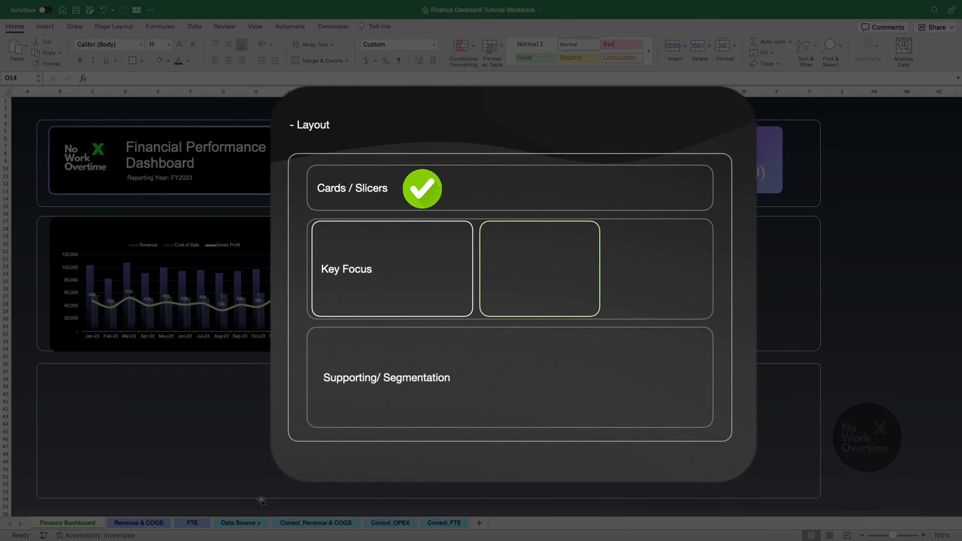
- Create a pivot table from the Consol_OPEX data (A1:E217) at cell B62 of the existing Revenue & COGS sheet
{"action": "left_click", "coordinate": [147, 523]}
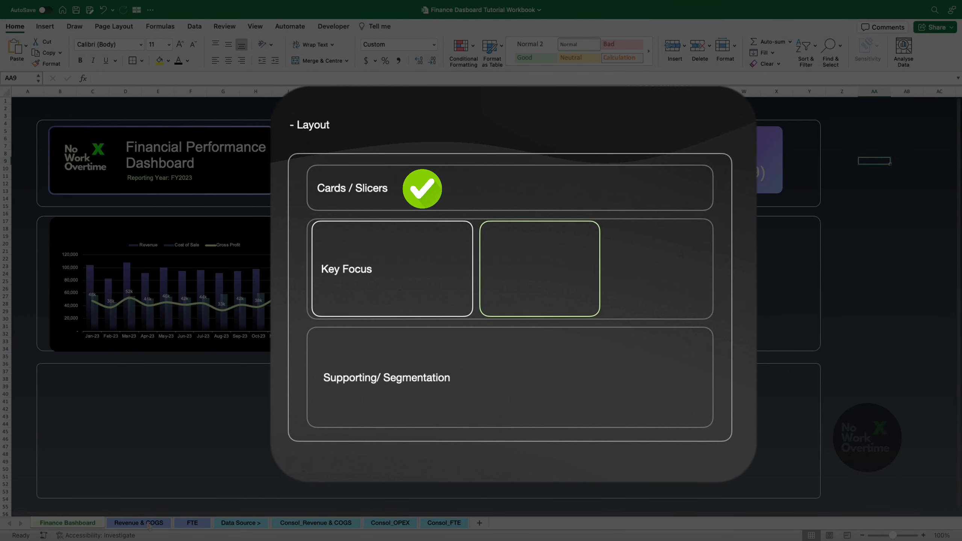
{"action": "left_click", "coordinate": [149, 524]}
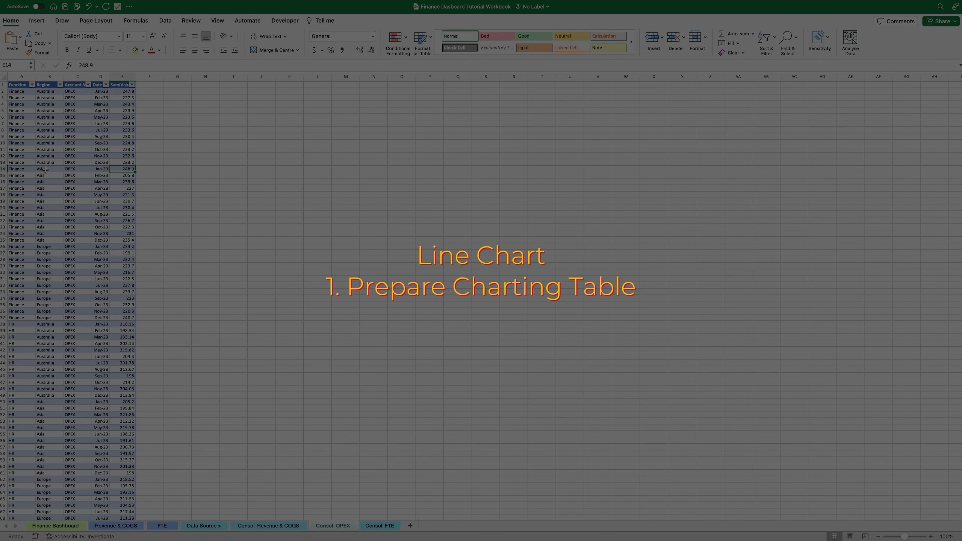
{"action": "left_click", "coordinate": [66, 123]}
{"action": "left_click", "coordinate": [36, 21]}
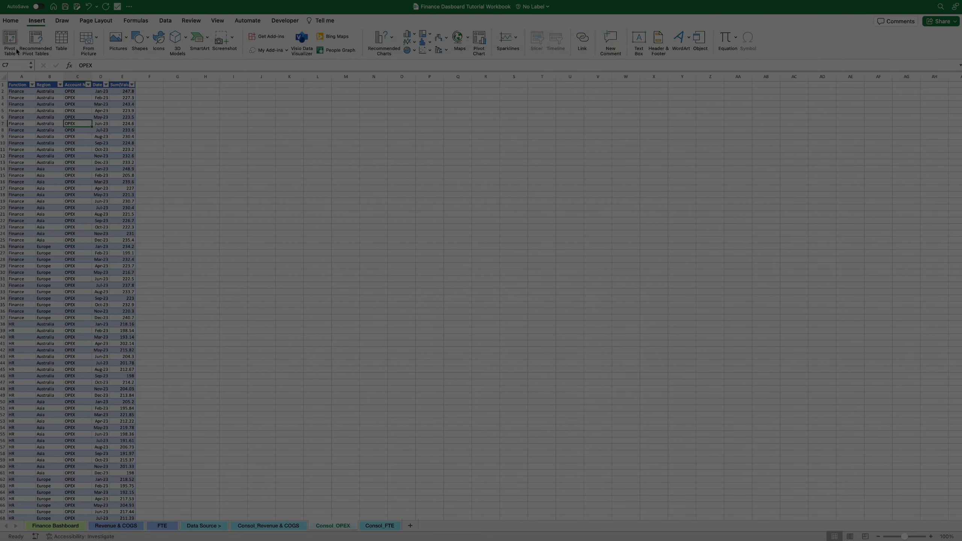
{"action": "left_click", "coordinate": [14, 43]}
{"action": "left_click", "coordinate": [407, 213]}
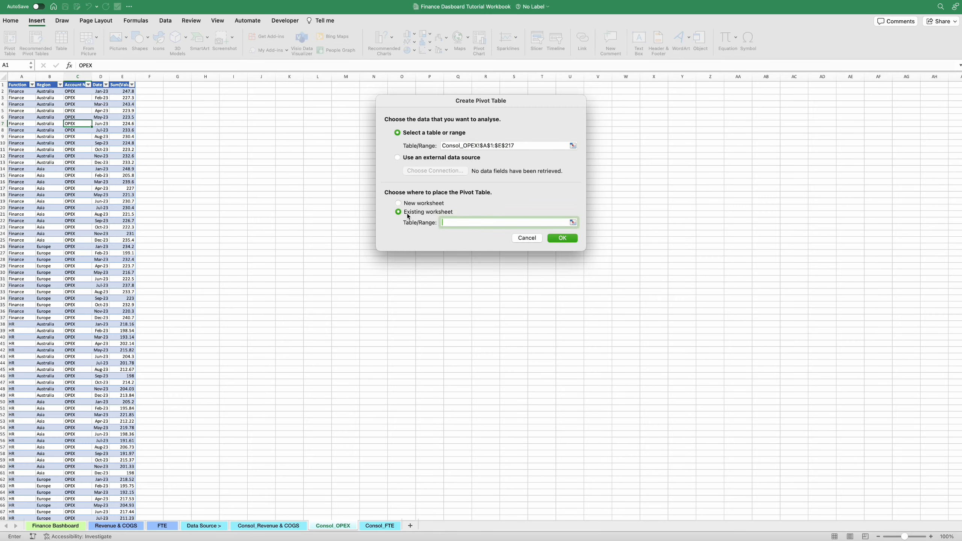
{"action": "left_click", "coordinate": [110, 526]}
{"action": "left_click", "coordinate": [80, 424]}
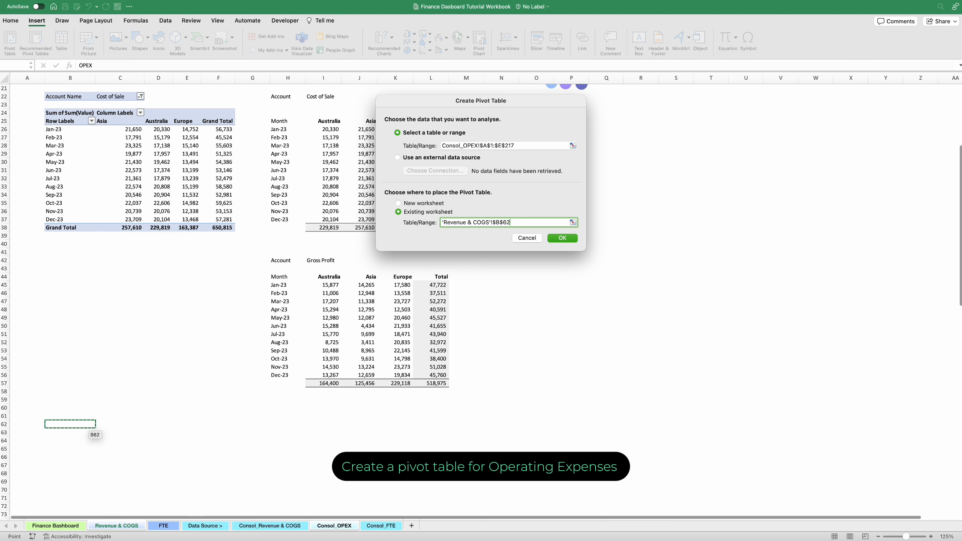
{"action": "key", "text": "Return"}
- Lay out the new pivot table with Date in rows, Sum(Value) in values and Region in columns
{"action": "scroll", "coordinate": [84, 424], "scroll_direction": "down", "scroll_amount": 8}
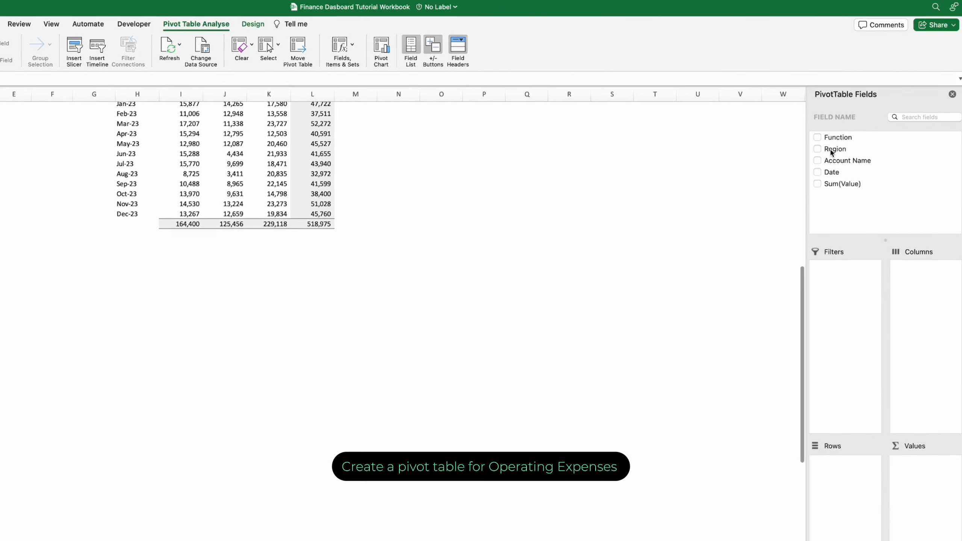
{"action": "left_click", "coordinate": [832, 171]}
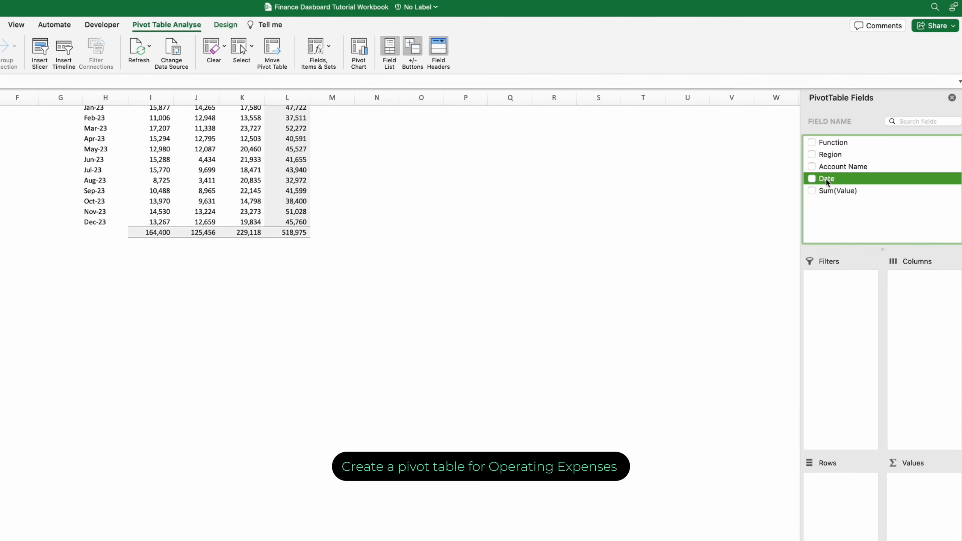
{"action": "left_click_drag", "start_coordinate": [826, 179], "coordinate": [834, 465]}
{"action": "left_click_drag", "start_coordinate": [848, 189], "coordinate": [911, 474]}
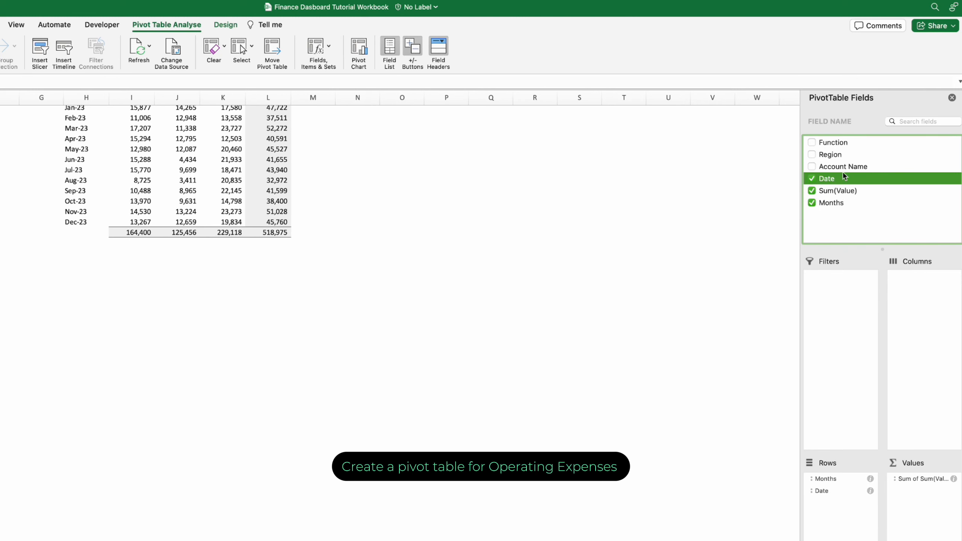
{"action": "left_click_drag", "start_coordinate": [838, 156], "coordinate": [902, 303]}
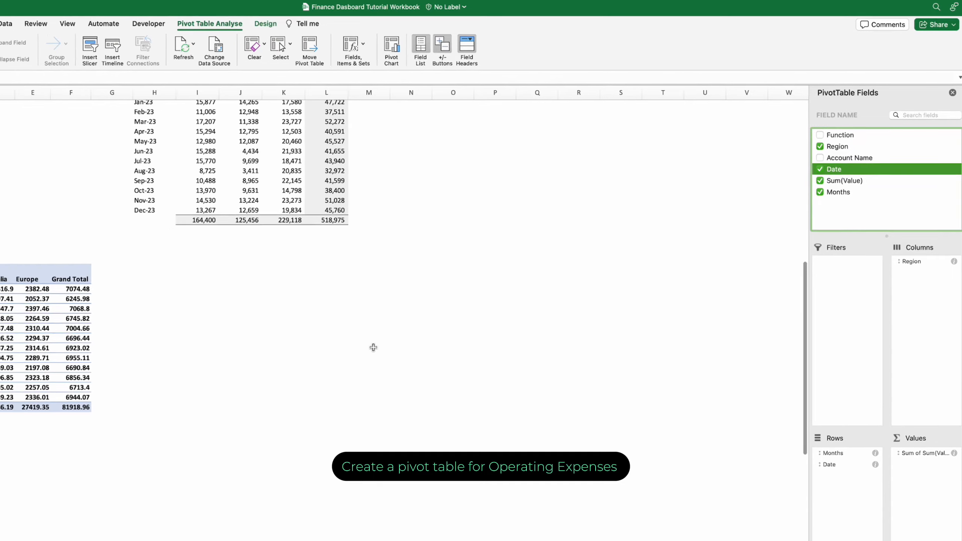
- Ungroup the months in the new pivot table's row labels
{"action": "right_click", "coordinate": [63, 243]}
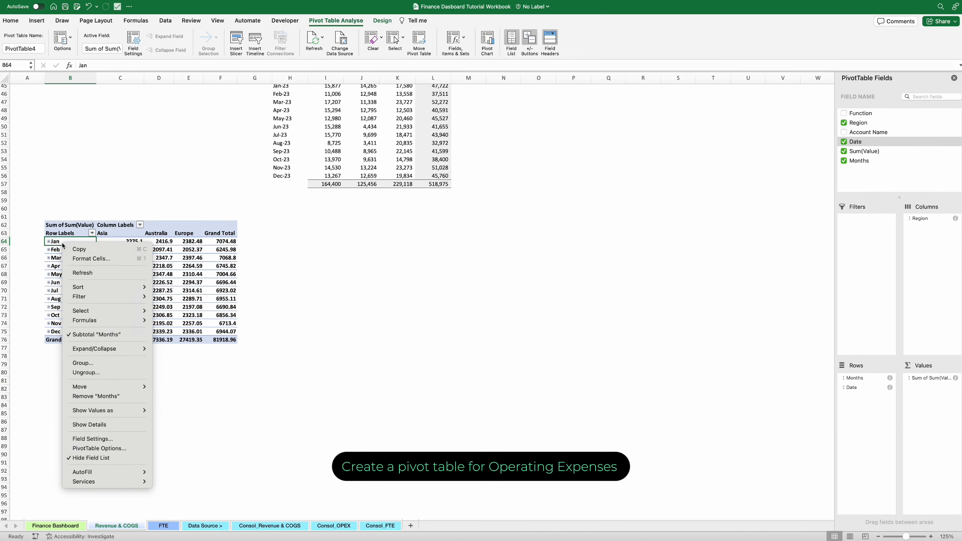
{"action": "left_click", "coordinate": [87, 373]}
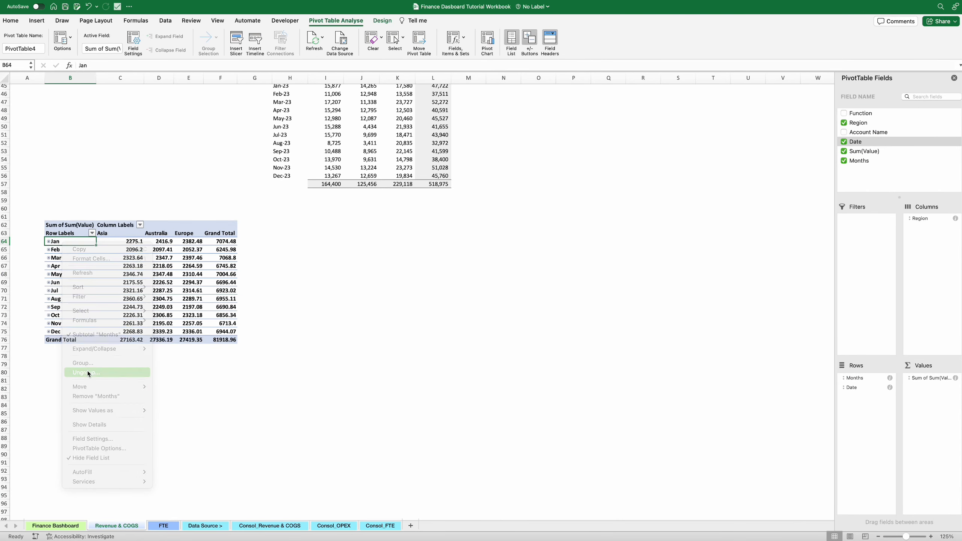
{"action": "left_click", "coordinate": [257, 239]}
- Start the OPEX charting table heading by pasting the copied Account label into H60 and entering OPEX in I60
{"action": "scroll", "coordinate": [257, 238], "scroll_direction": "up", "scroll_amount": 3}
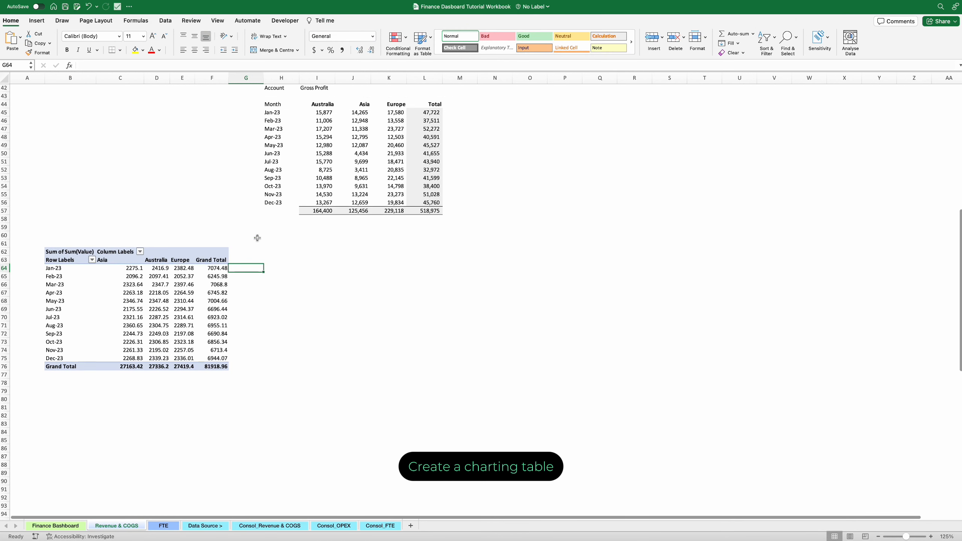
{"action": "left_click", "coordinate": [275, 238]}
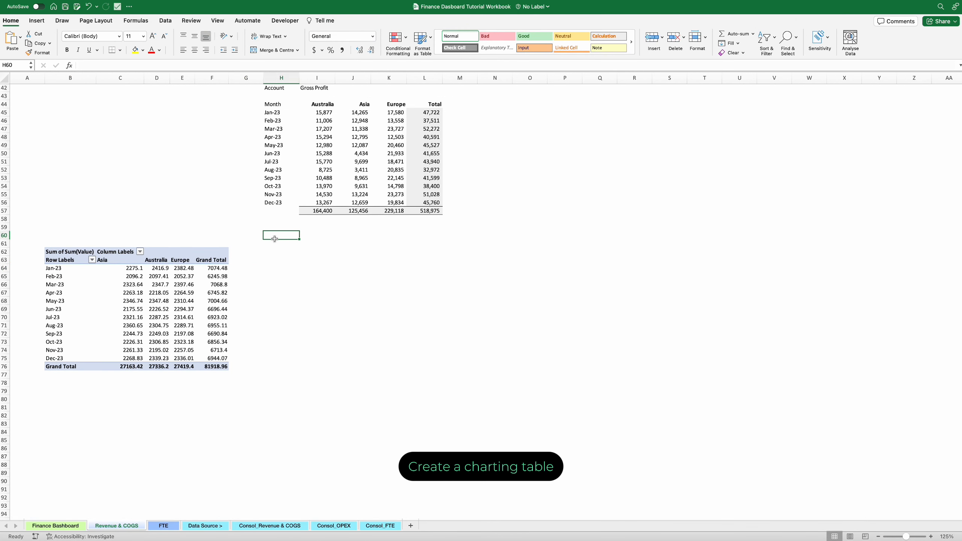
{"action": "key", "text": "ctrl+v"}
{"action": "left_click", "coordinate": [311, 235]}
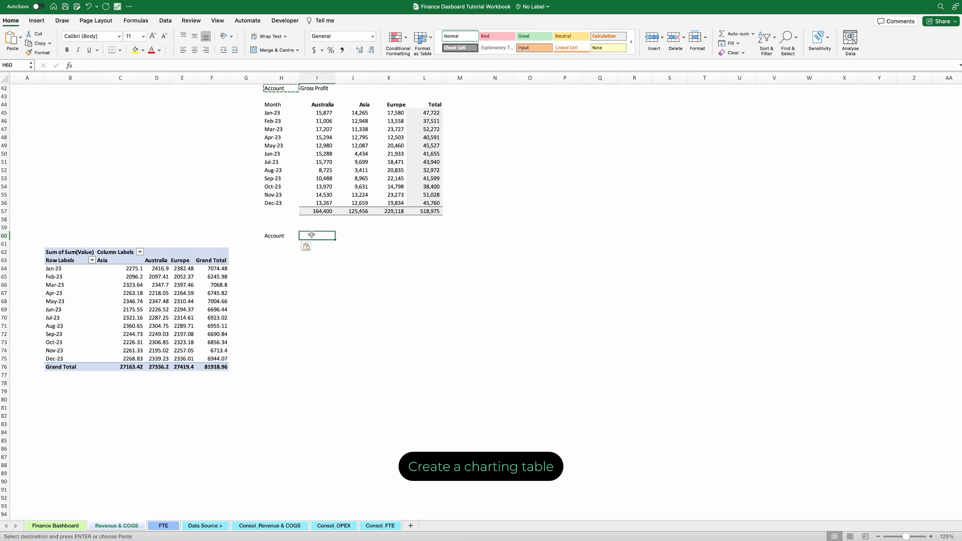
{"action": "type", "text": "OPEX"}
{"action": "key", "text": "Return"}
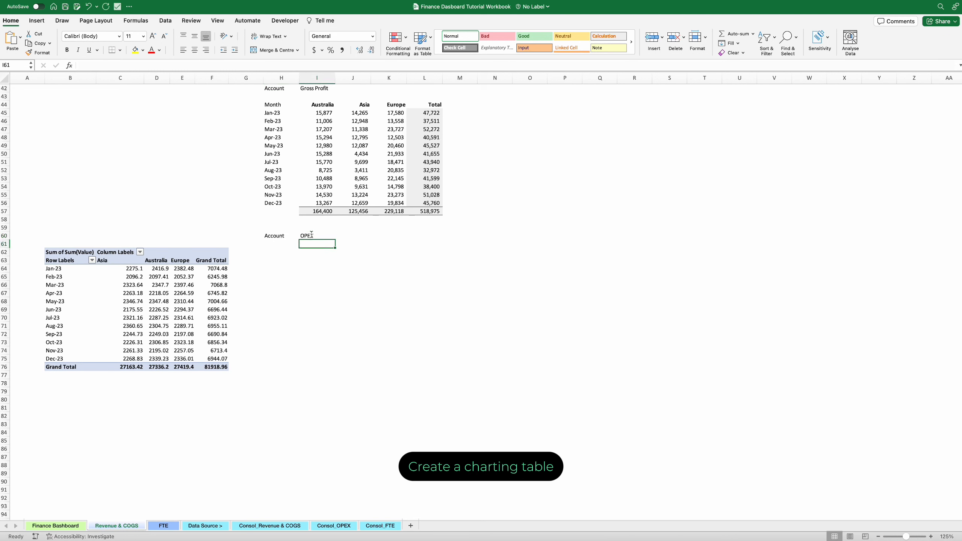
- Copy the Gross Profit table's header row H44:L44 and paste it at H63 as the OPEX table header
{"action": "left_click_drag", "start_coordinate": [286, 105], "coordinate": [423, 104]}
{"action": "key", "text": "super+c"}
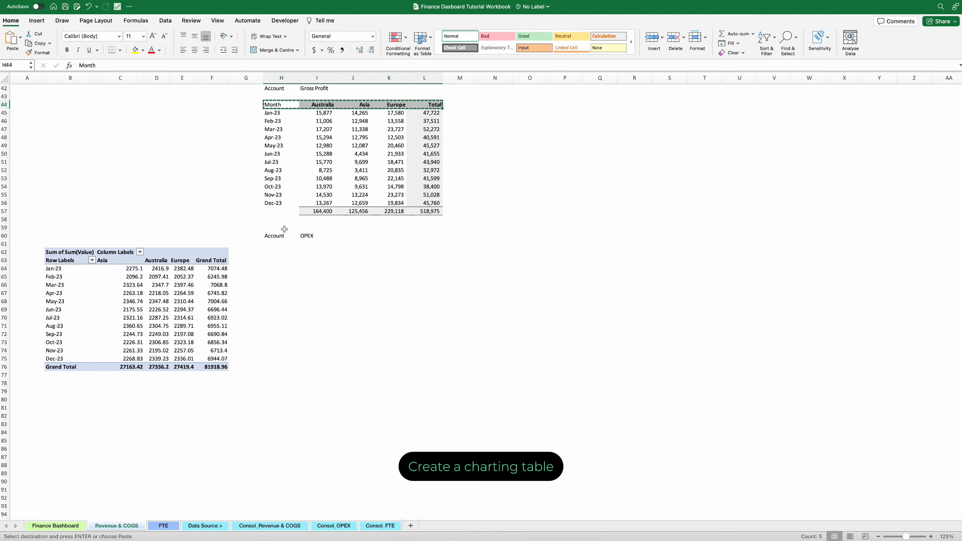
{"action": "left_click", "coordinate": [275, 251]}
{"action": "left_click", "coordinate": [274, 260]}
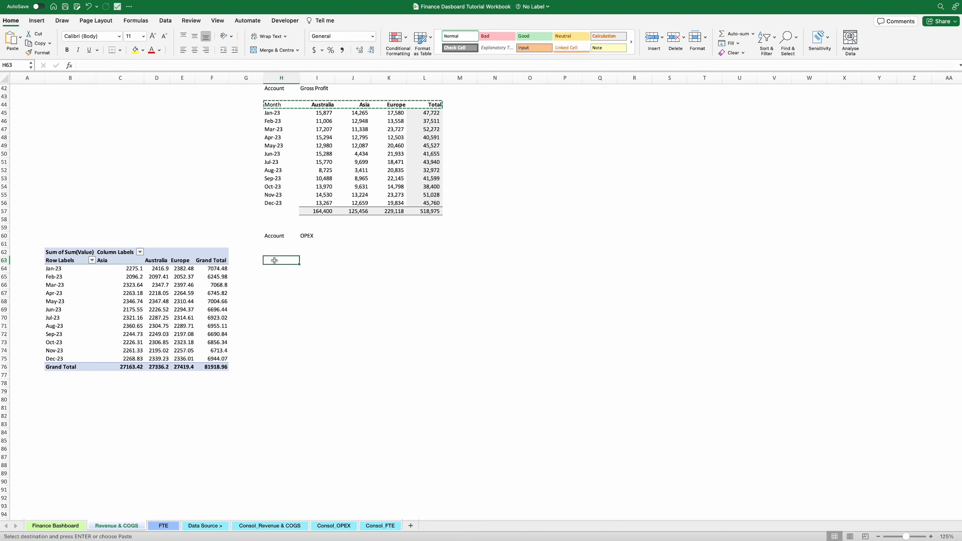
{"action": "key", "text": "super+v"}
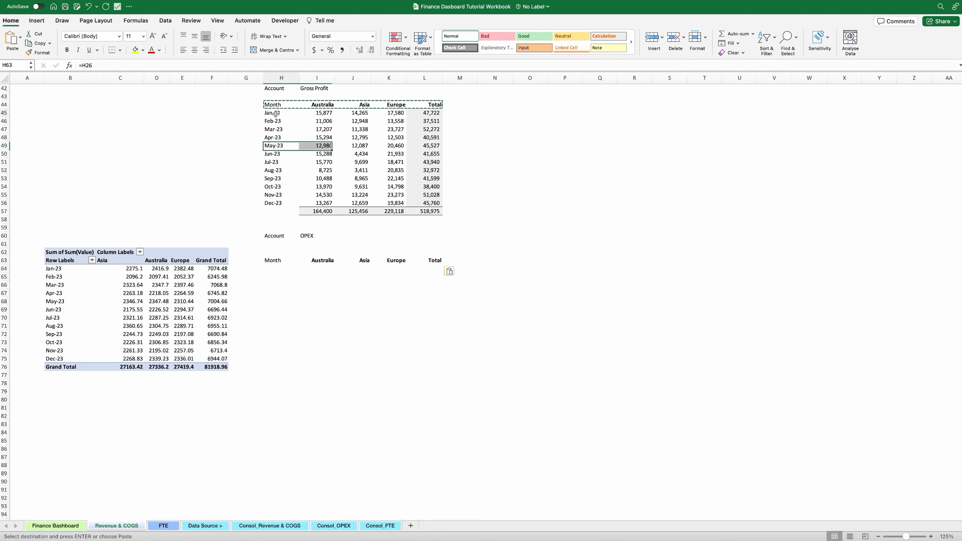
- Link H64 to the OPEX pivot's first month with =B64, left-align it, and fill it down to H75
{"action": "left_click", "coordinate": [276, 114]}
{"action": "left_click", "coordinate": [275, 269]}
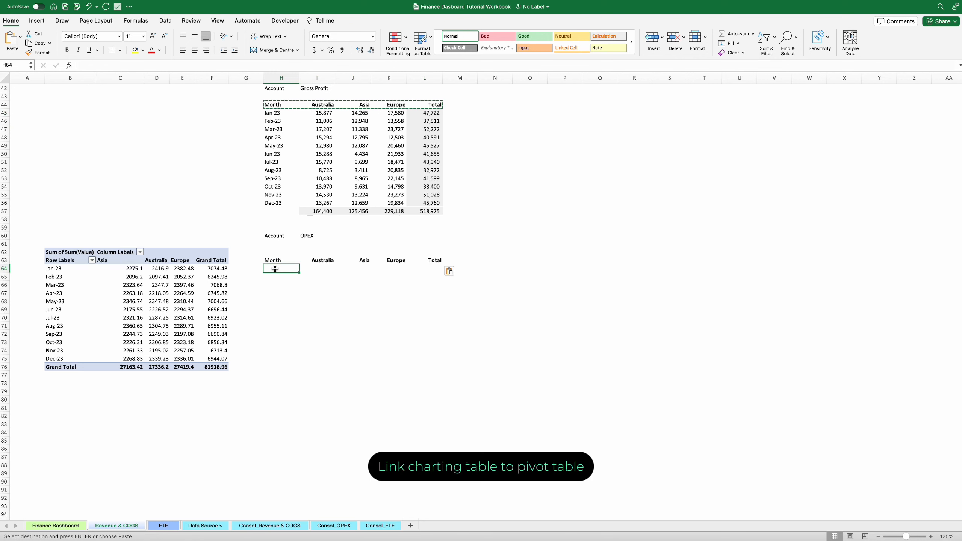
{"action": "type", "text": "="}
{"action": "left_click", "coordinate": [68, 270]}
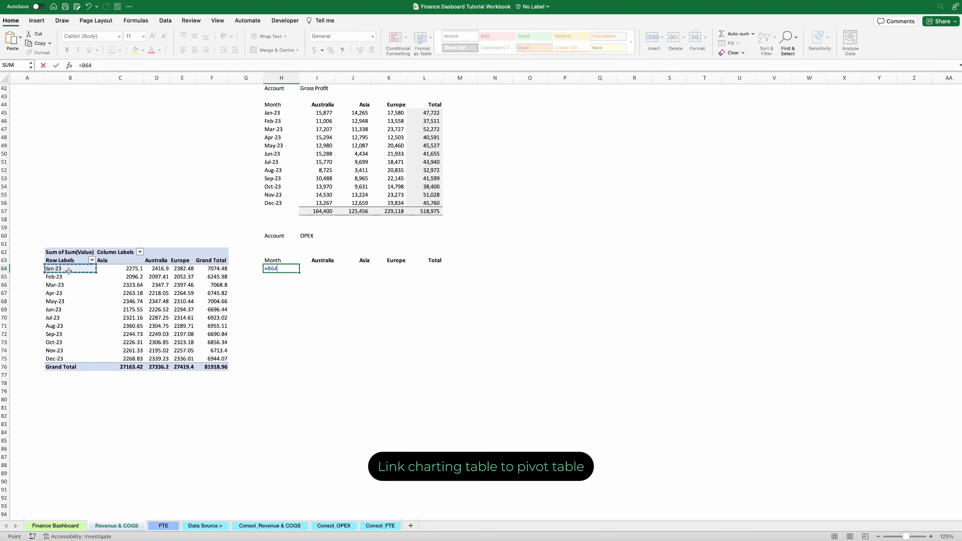
{"action": "key", "text": "Return"}
{"action": "left_click", "coordinate": [274, 270]}
{"action": "left_click", "coordinate": [183, 49]}
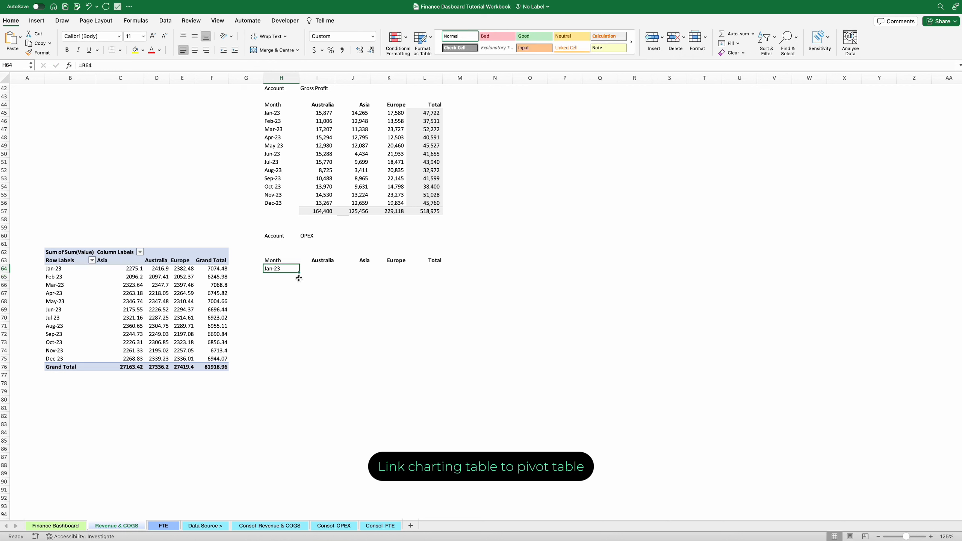
{"action": "left_click_drag", "start_coordinate": [298, 274], "coordinate": [293, 361]}
- Enter the OPEX table's Jan-23 pivot links: =D64 for Australia, =C64 for Asia and =F64 for Europe
{"action": "left_click", "coordinate": [324, 267]}
{"action": "type", "text": "=d64"}
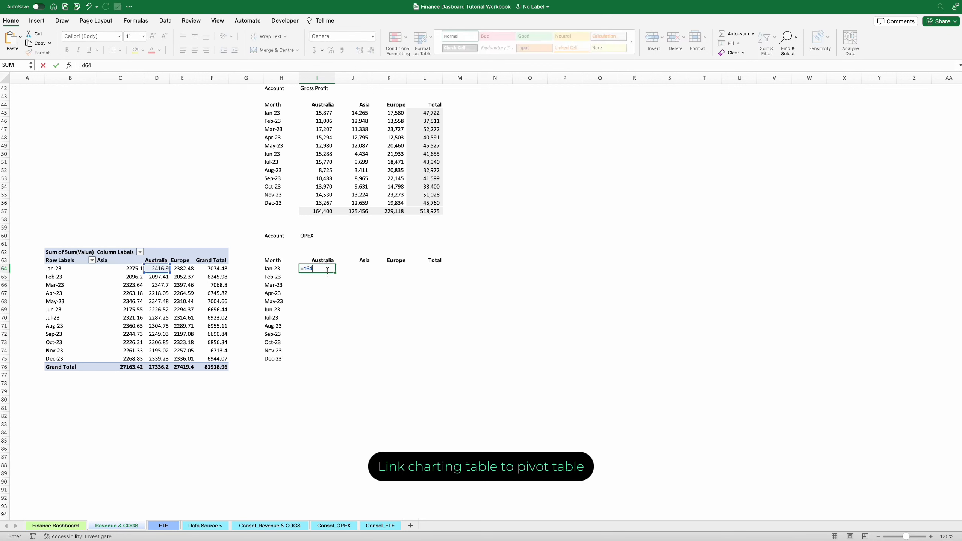
{"action": "key", "text": "Return"}
{"action": "left_click", "coordinate": [358, 267]}
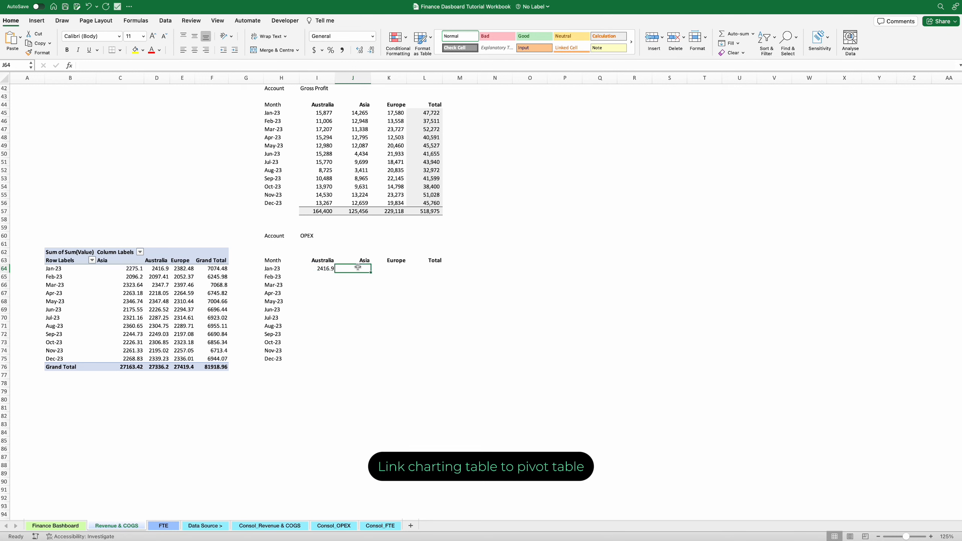
{"action": "type", "text": "="}
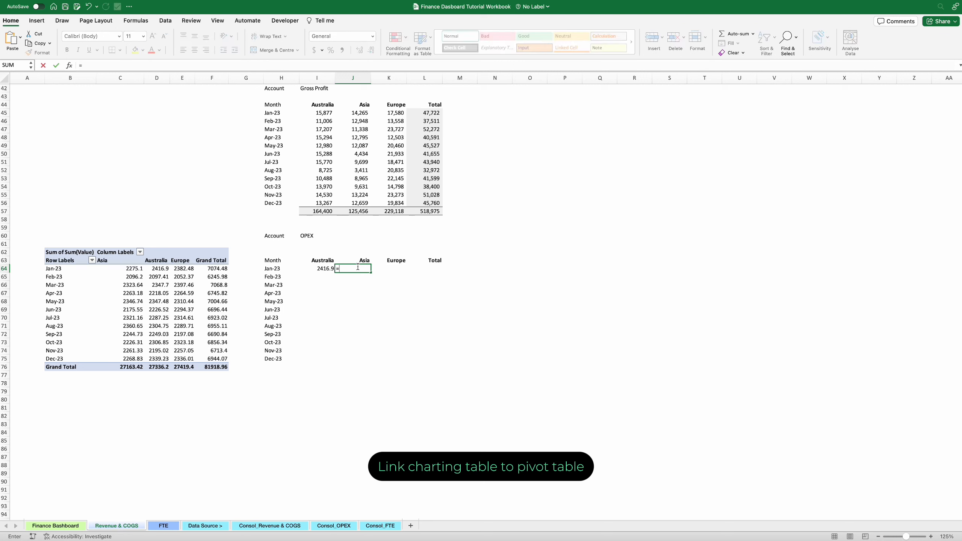
{"action": "type", "text": "c64"}
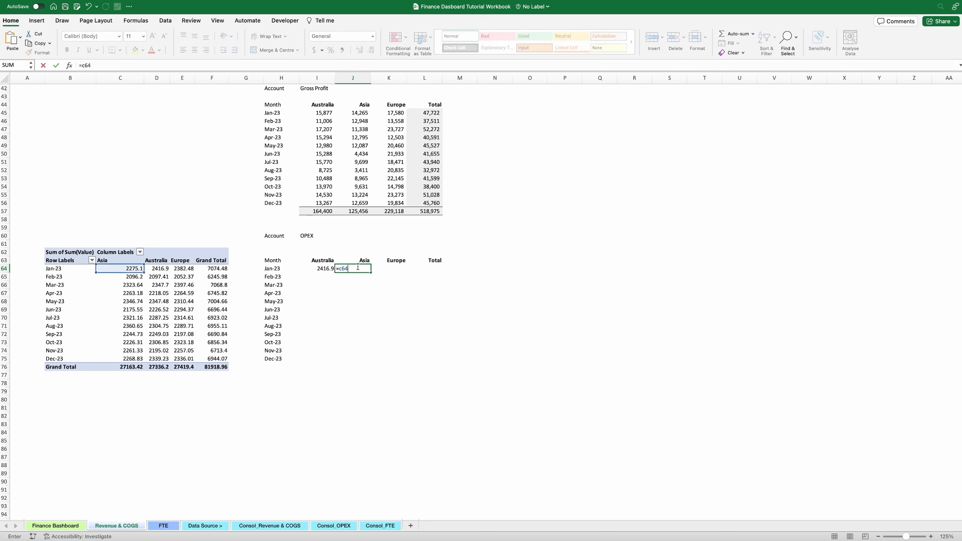
{"action": "key", "text": "Return"}
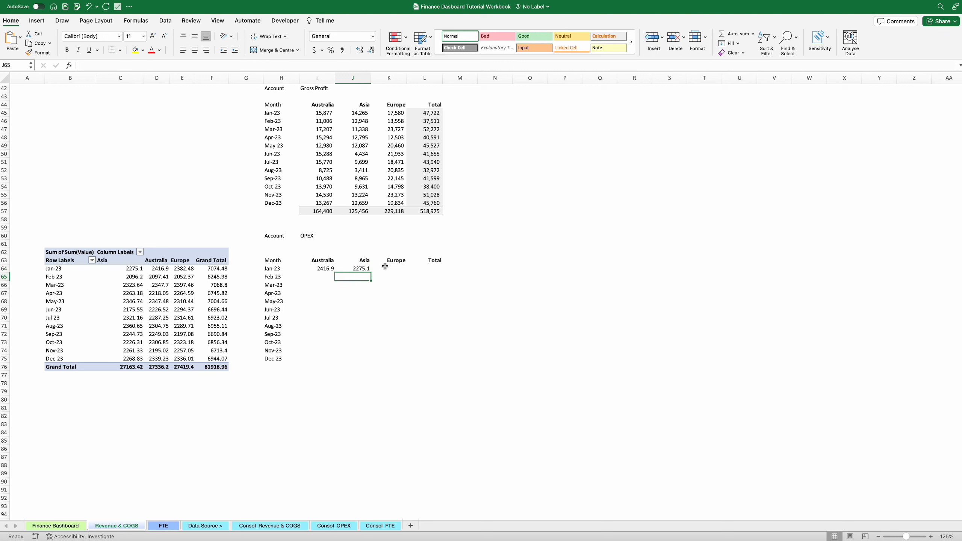
{"action": "left_click", "coordinate": [385, 267]}
{"action": "type", "text": "=f64"}
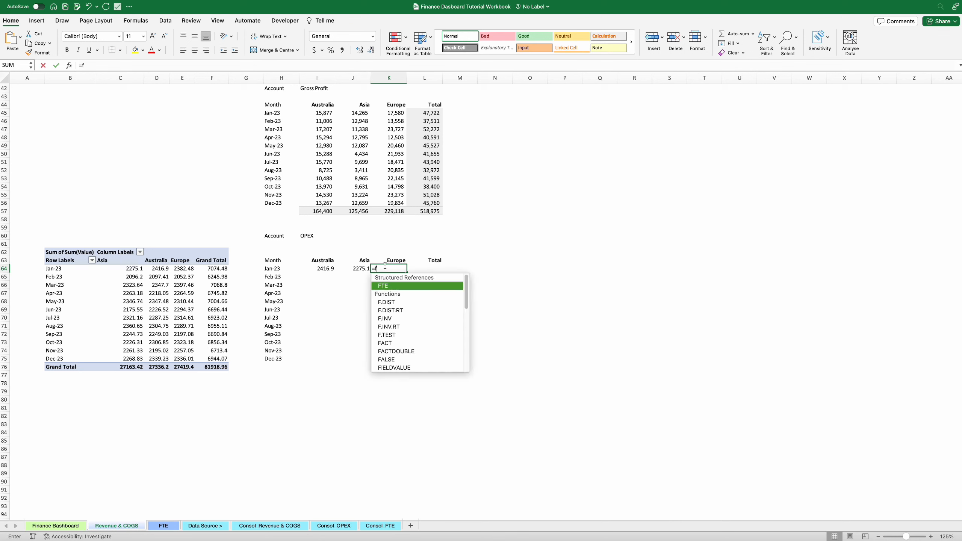
{"action": "key", "text": "Return"}
- Fill the Australia, Asia and Europe link formulas of the OPEX table down through Dec-23 in row 75
{"action": "left_click_drag", "start_coordinate": [331, 270], "coordinate": [405, 359]}
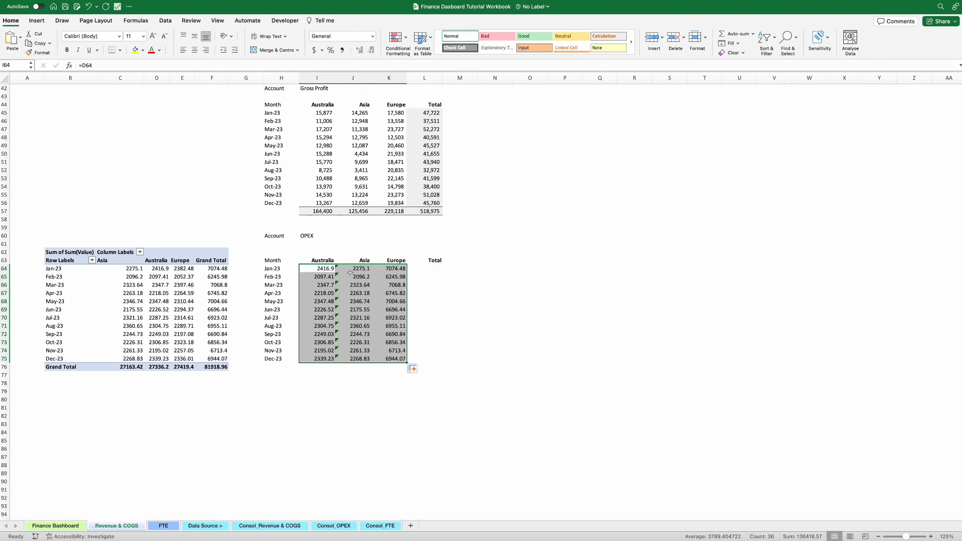
{"action": "left_click", "coordinate": [362, 285]}
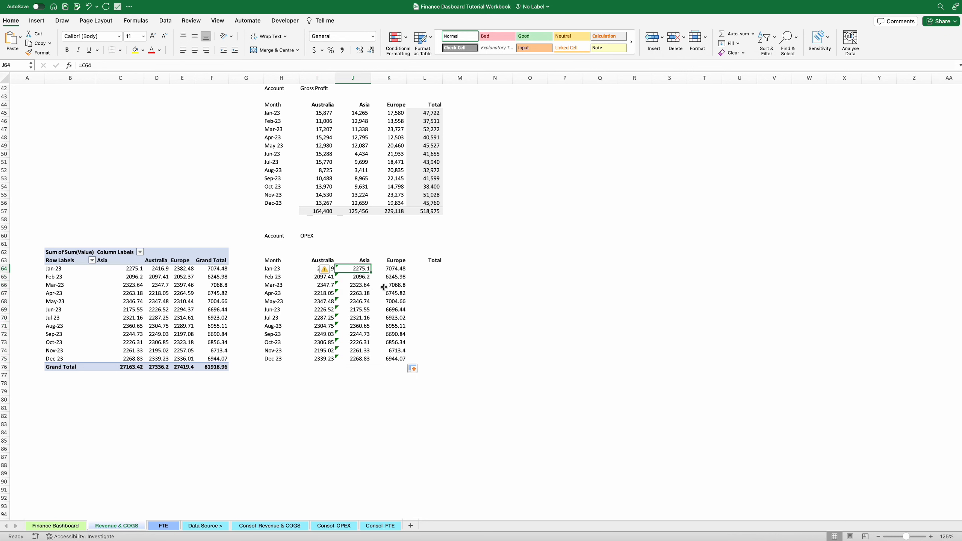
{"action": "left_click", "coordinate": [394, 285]}
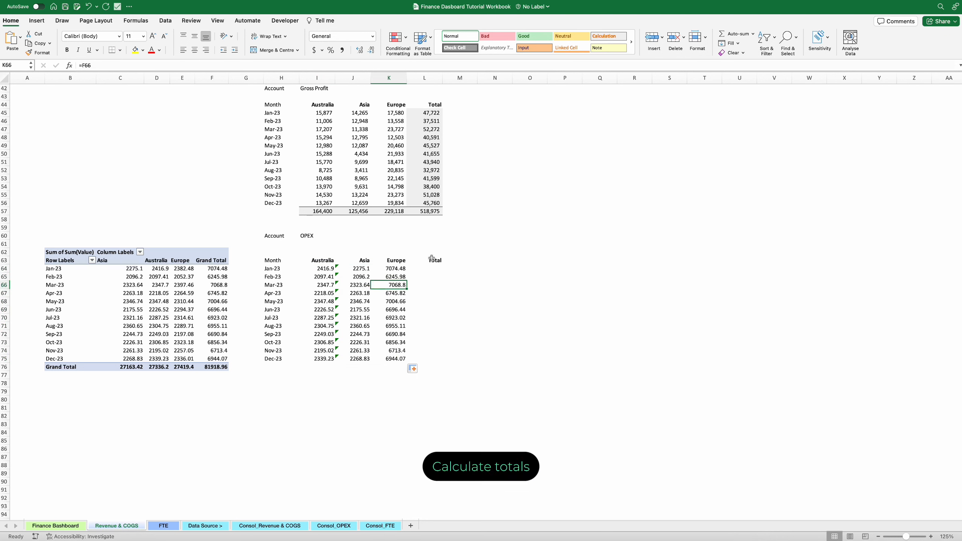
- Copy the Gross Profit row total from L45 into the OPEX table's Total column, L64:L75
{"action": "left_click", "coordinate": [439, 113]}
{"action": "key", "text": "ctrl+c"}
{"action": "left_click_drag", "start_coordinate": [437, 267], "coordinate": [436, 359]}
{"action": "key", "text": "ctrl+v"}
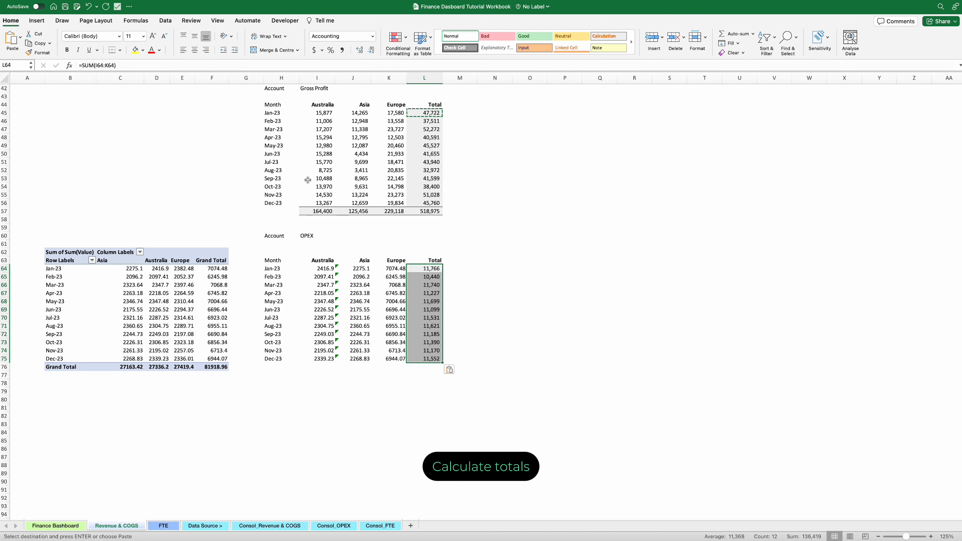
- Copy the Gross Profit totals row I57:L57 and paste it beneath the OPEX table at I76
{"action": "left_click_drag", "start_coordinate": [314, 211], "coordinate": [432, 211]}
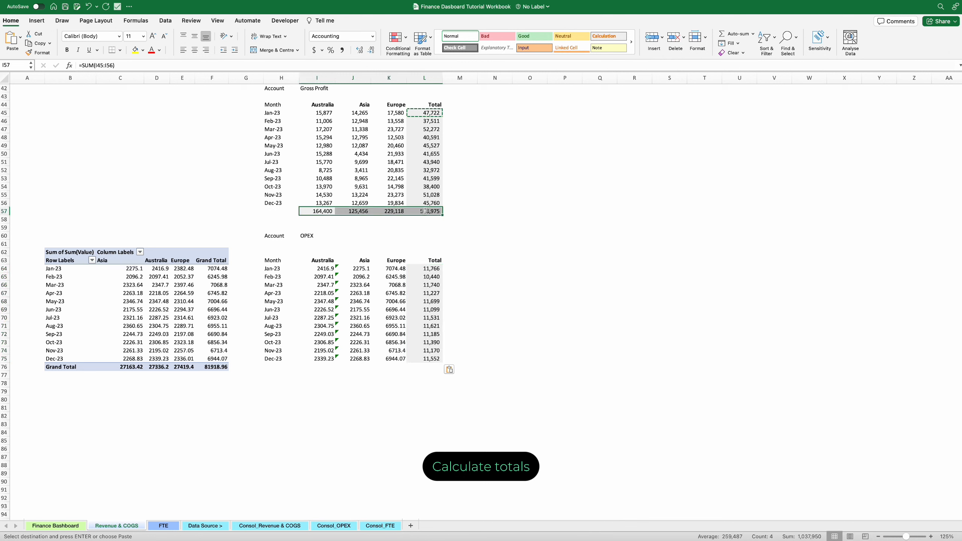
{"action": "key", "text": "ctrl+c"}
{"action": "left_click", "coordinate": [328, 364]}
{"action": "key", "text": "ctrl+v"}
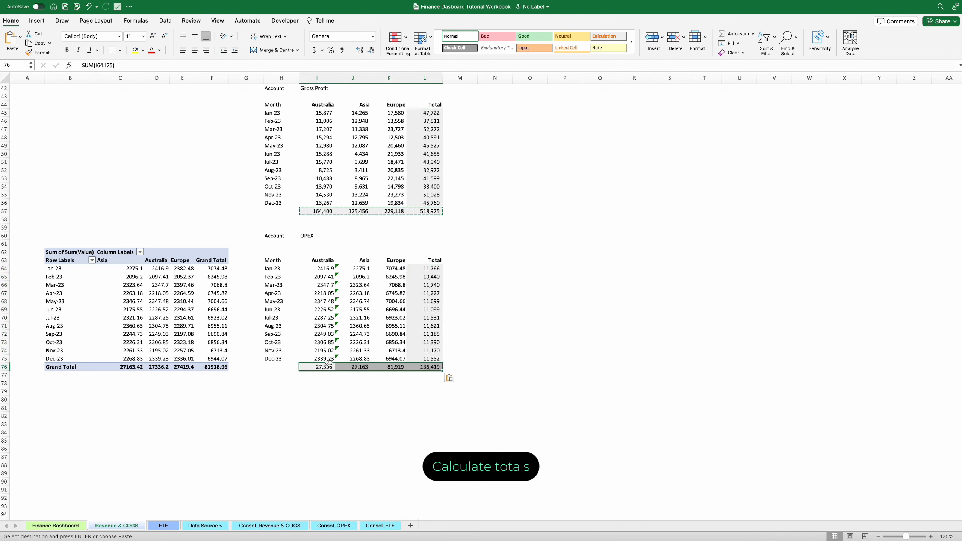
{"action": "left_click", "coordinate": [481, 301]}
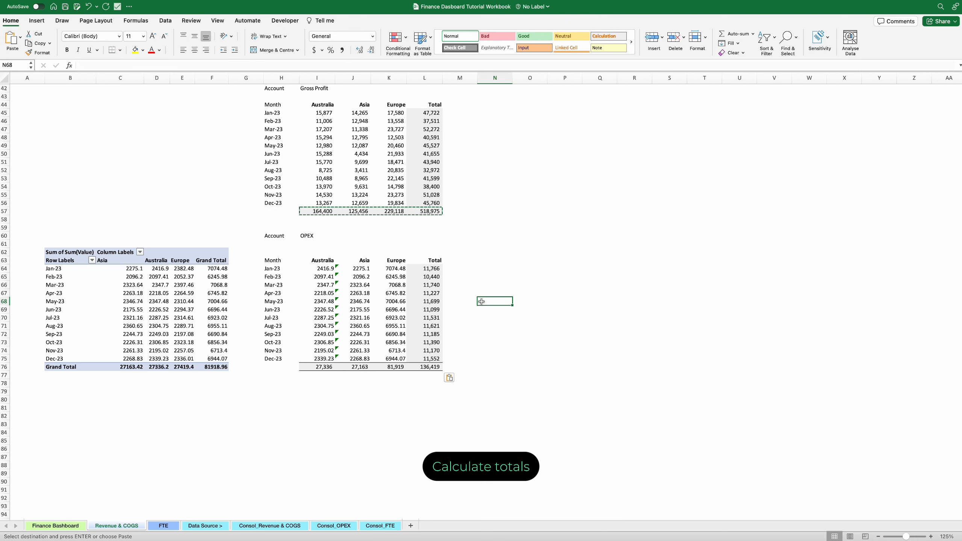
- Start a new charting table heading below OPEX with Account in H80 and EBIDTA in I80
{"action": "left_click", "coordinate": [276, 399]}
{"action": "scroll", "coordinate": [283, 357], "scroll_direction": "down", "scroll_amount": 4}
{"action": "type", "text": "Account"}
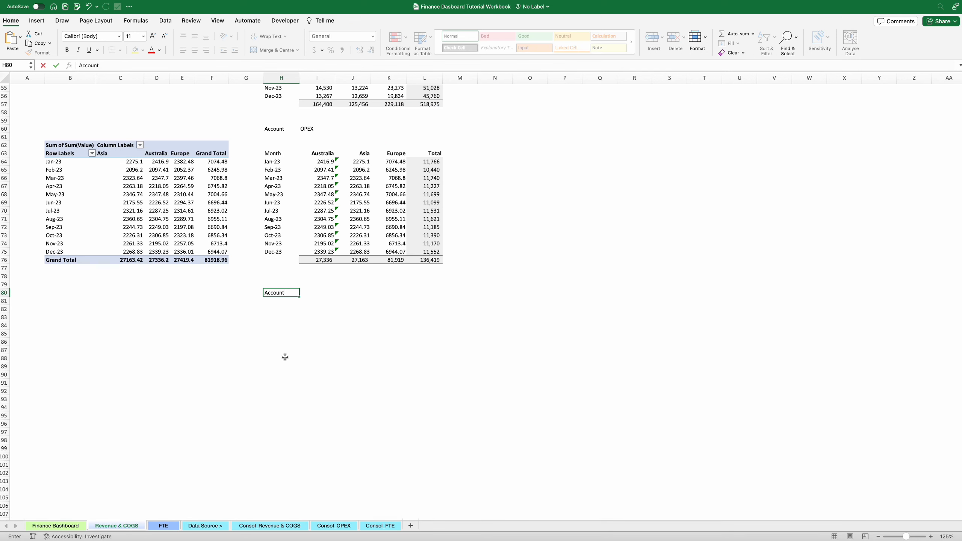
{"action": "key", "text": "Tab"}
{"action": "type", "text": "E"}
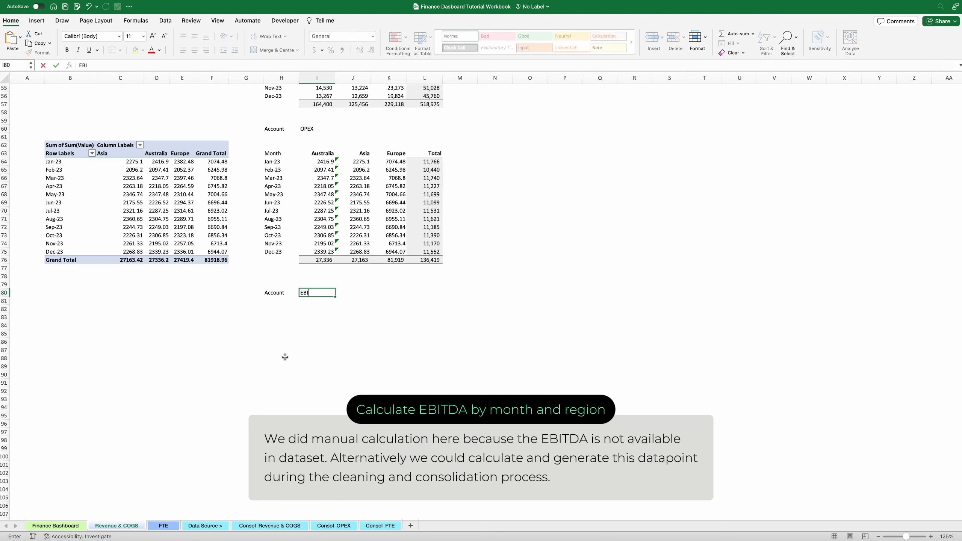
{"action": "key", "text": "Return"}
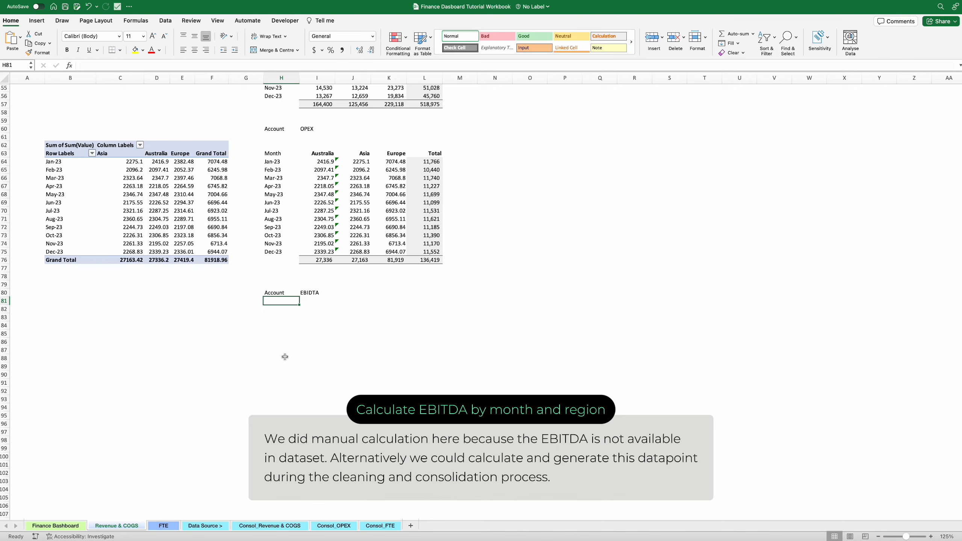
- Copy the OPEX table's header row H63:L63 and paste it at H82 for the EBIDTA table
{"action": "left_click_drag", "start_coordinate": [269, 153], "coordinate": [414, 152]}
{"action": "key", "text": "ctrl+c"}
{"action": "left_click", "coordinate": [273, 309]}
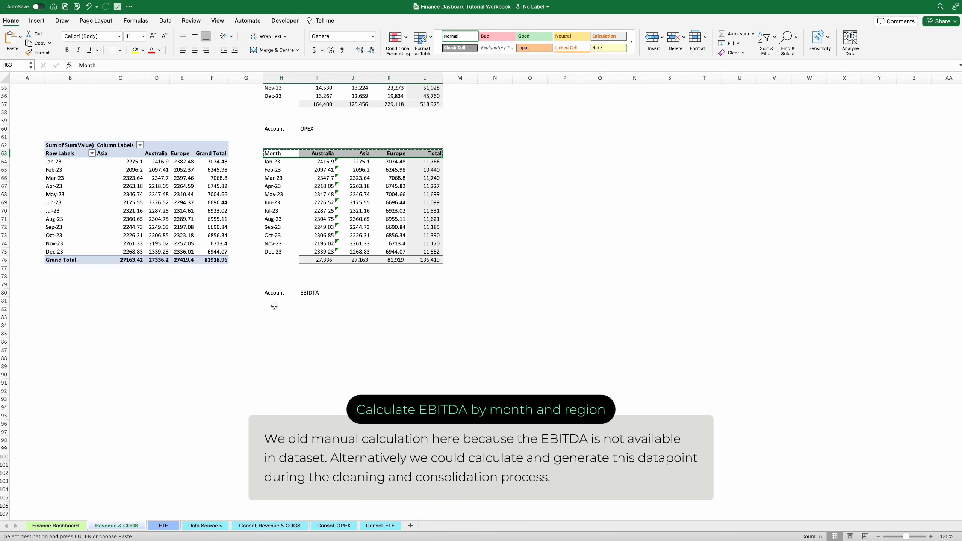
{"action": "key", "text": "ctrl+v"}
- Link H83 to the OPEX table's first month with =H64, left-align it, and fill it down to H94
{"action": "left_click", "coordinate": [278, 320]}
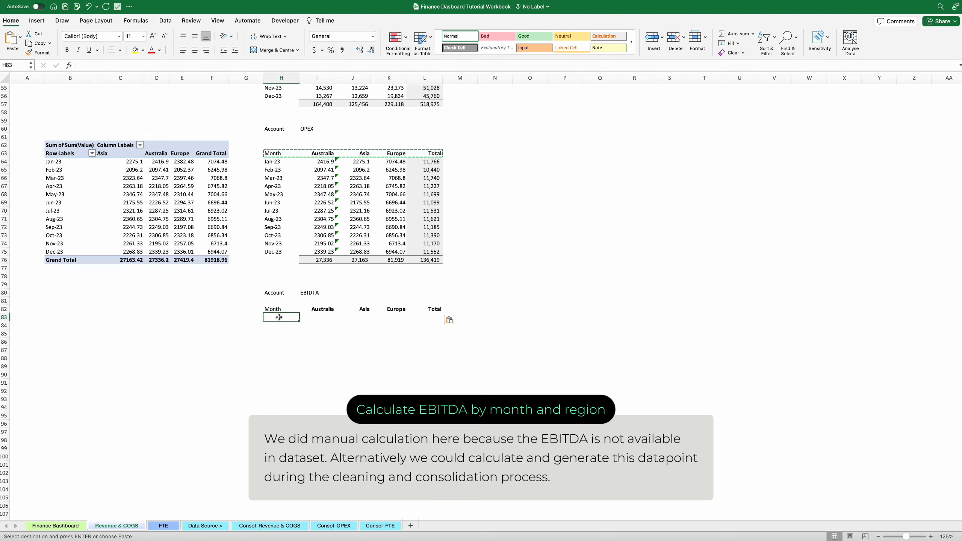
{"action": "type", "text": "="}
{"action": "left_click", "coordinate": [270, 162]}
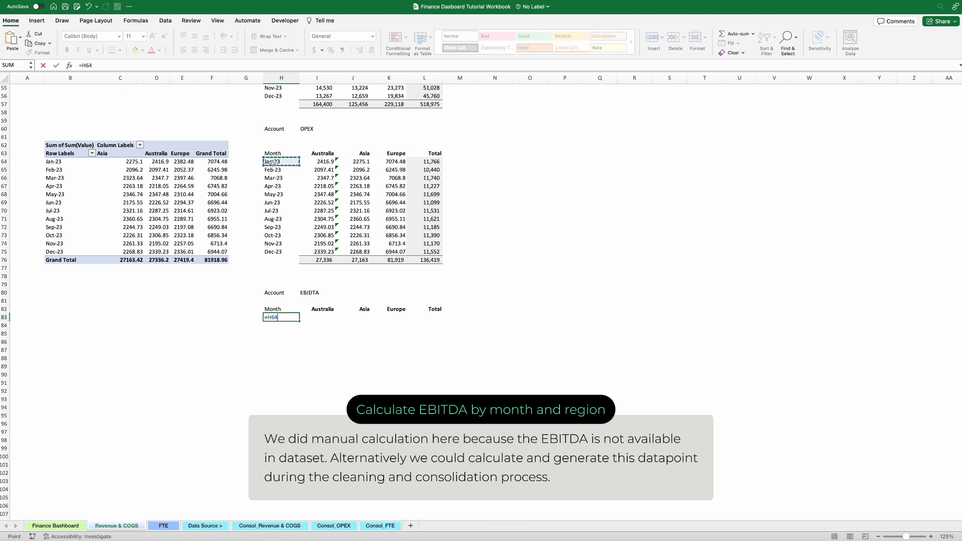
{"action": "key", "text": "Return"}
{"action": "left_click", "coordinate": [284, 317]}
{"action": "left_click", "coordinate": [183, 49]}
{"action": "left_click_drag", "start_coordinate": [300, 322], "coordinate": [299, 413]}
- Calculate Australia's Jan-23 EBIDTA in I83 as Gross Profit minus OPEX with =I45-I64
{"action": "left_click", "coordinate": [323, 318]}
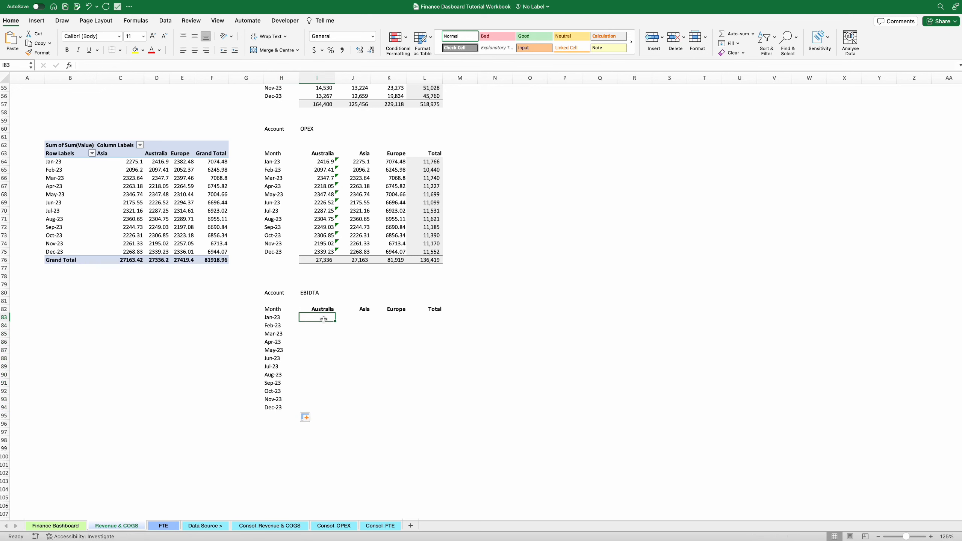
{"action": "type", "text": "="}
{"action": "scroll", "coordinate": [324, 318], "scroll_direction": "up", "scroll_amount": 7}
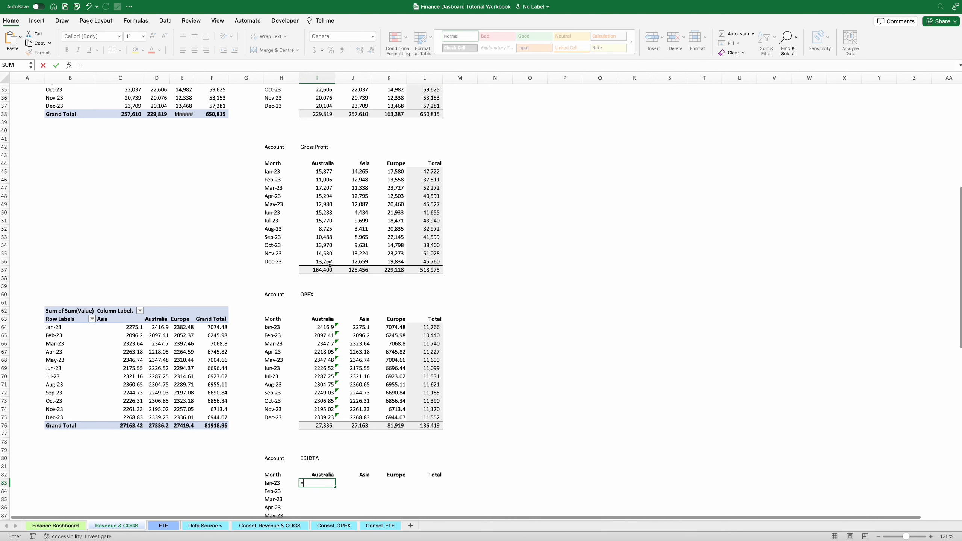
{"action": "left_click", "coordinate": [321, 172]}
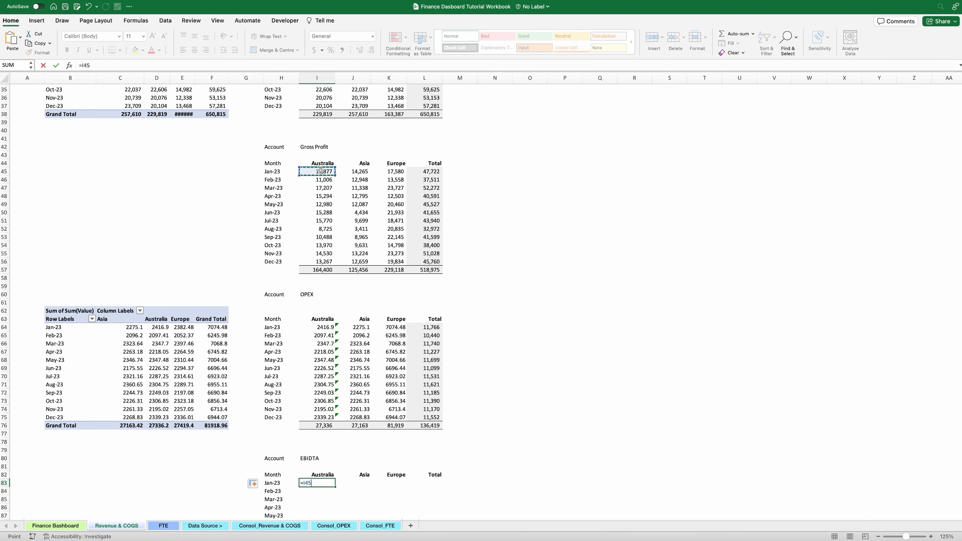
{"action": "type", "text": "-"}
{"action": "left_click", "coordinate": [330, 325]}
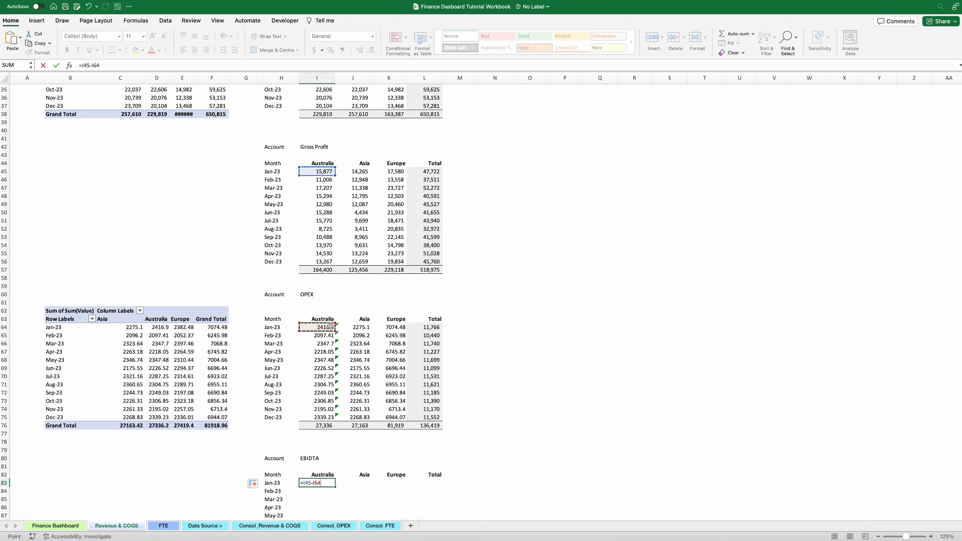
{"action": "key", "text": "Return"}
- Fill the I83 EBIDTA formula across to Europe and down through Dec-23, covering I83:K94
{"action": "scroll", "coordinate": [330, 326], "scroll_direction": "down", "scroll_amount": 5}
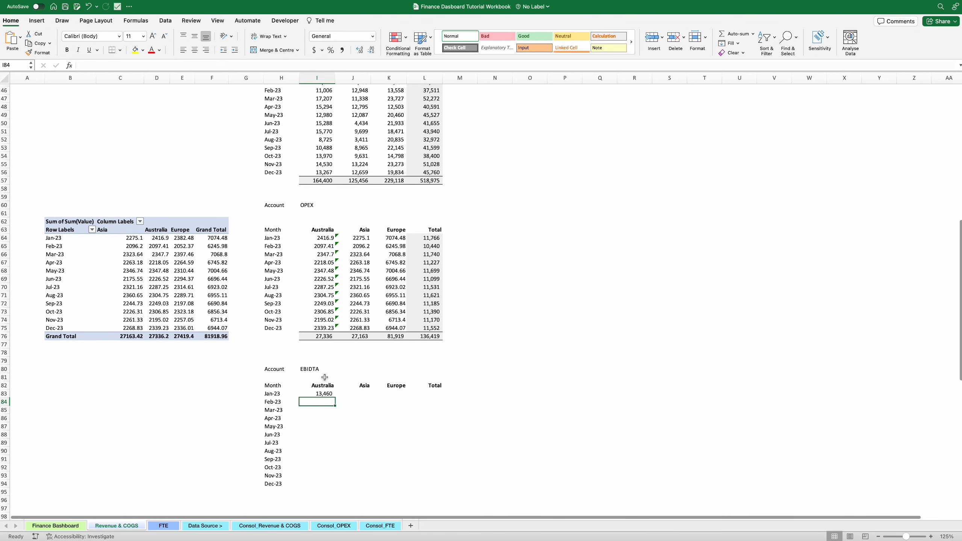
{"action": "left_click", "coordinate": [328, 394]}
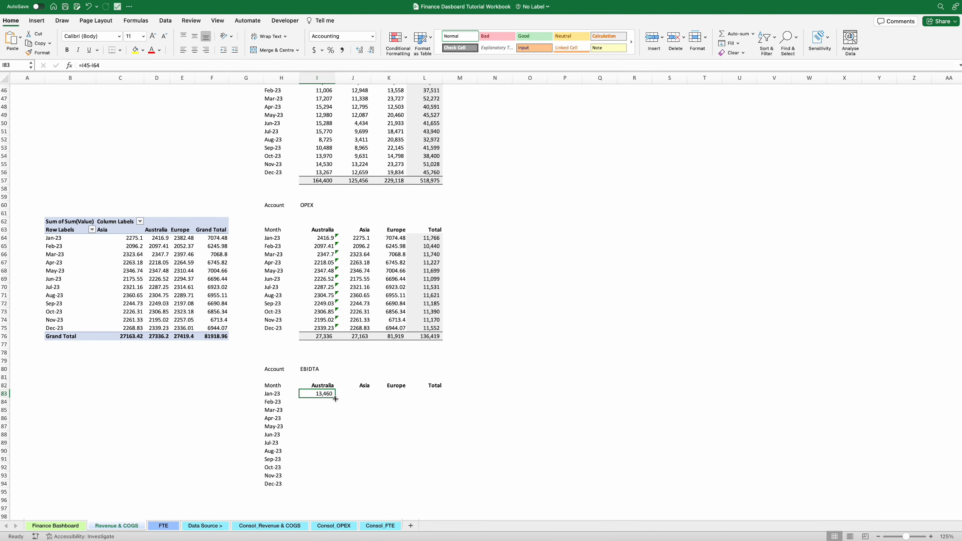
{"action": "left_click_drag", "start_coordinate": [335, 398], "coordinate": [403, 486]}
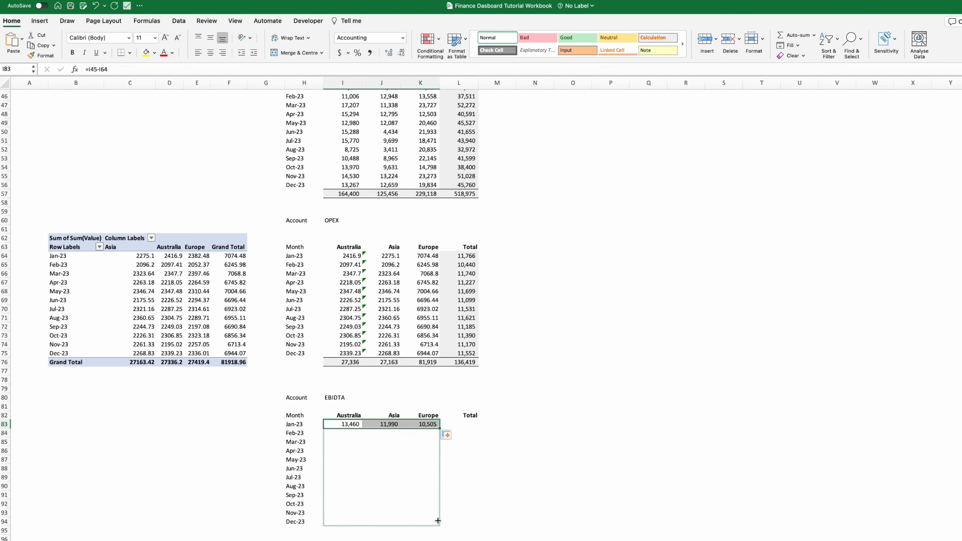
- Copy the OPEX table's Jan-23 total formula from L64 into the EBIDTA table's Total column, L83:L94
{"action": "scroll", "coordinate": [426, 460], "scroll_direction": "down", "scroll_amount": 3}
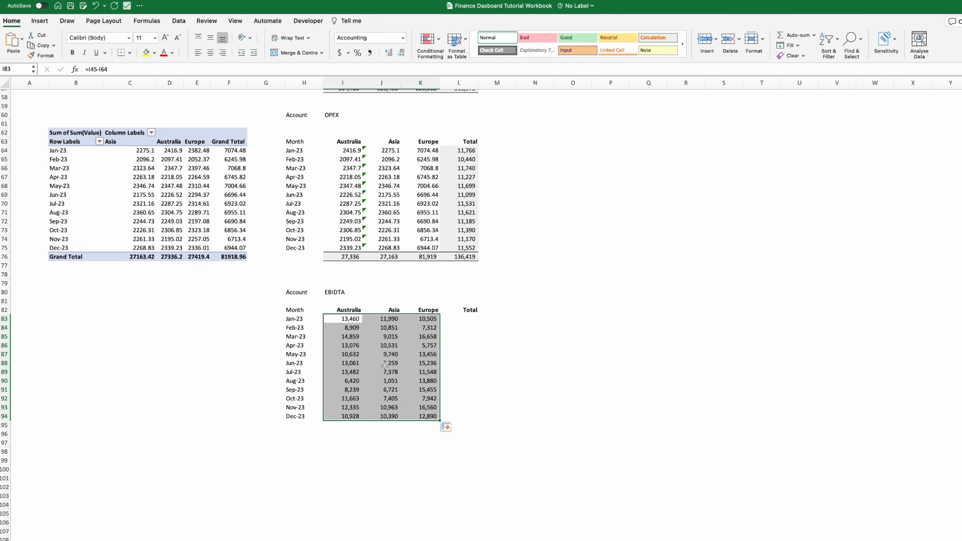
{"action": "left_click", "coordinate": [461, 151]}
{"action": "key", "text": "cmd+c"}
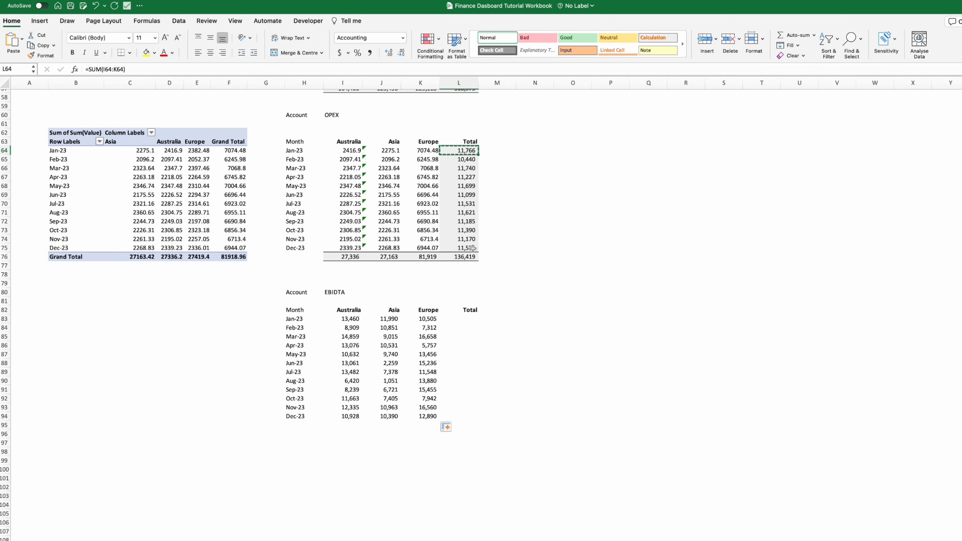
{"action": "left_click_drag", "start_coordinate": [473, 322], "coordinate": [479, 415]}
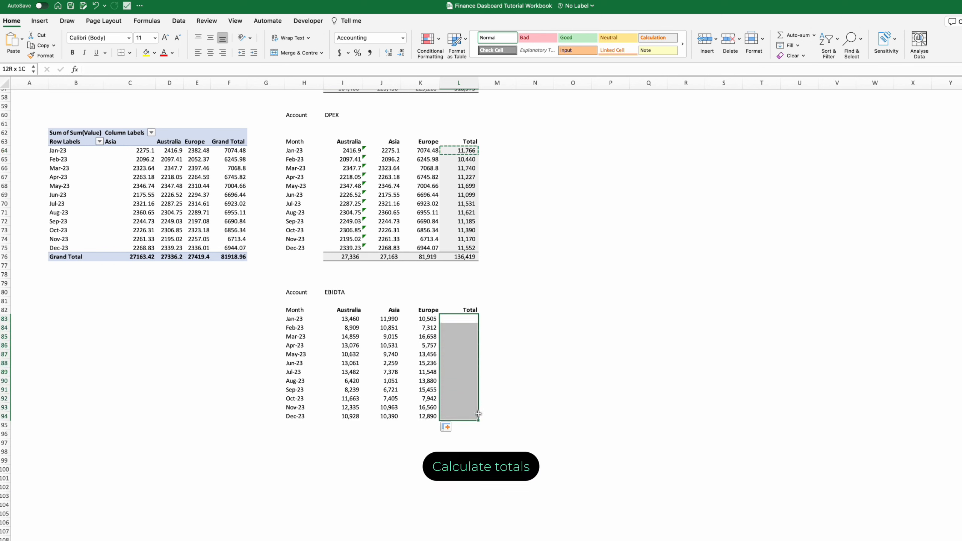
{"action": "key", "text": "cmd+v"}
- Copy the OPEX totals row I76:L76 and paste it at I95 beneath the EBIDTA table
{"action": "left_click_drag", "start_coordinate": [342, 257], "coordinate": [446, 256]}
{"action": "key", "text": "cmd+c"}
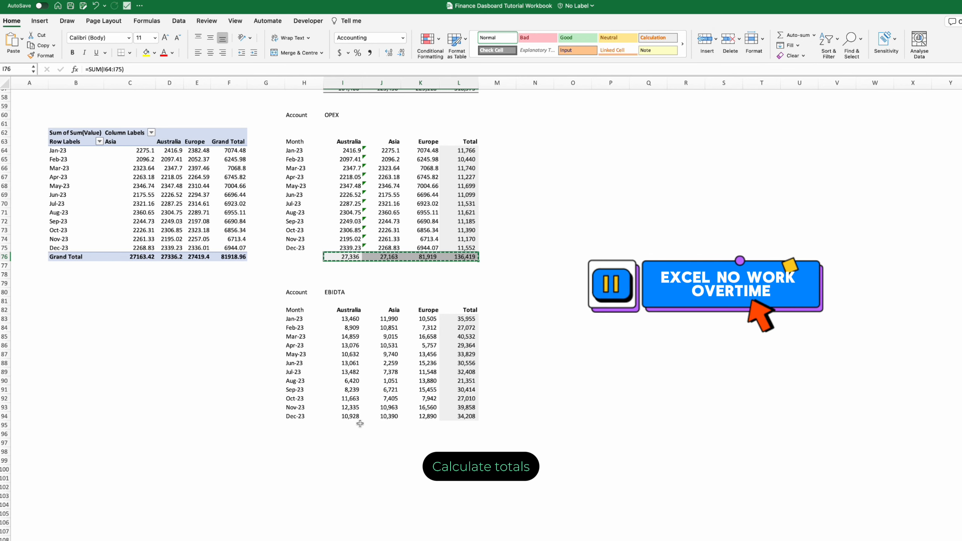
{"action": "left_click", "coordinate": [358, 424]}
{"action": "key", "text": "cmd+v"}
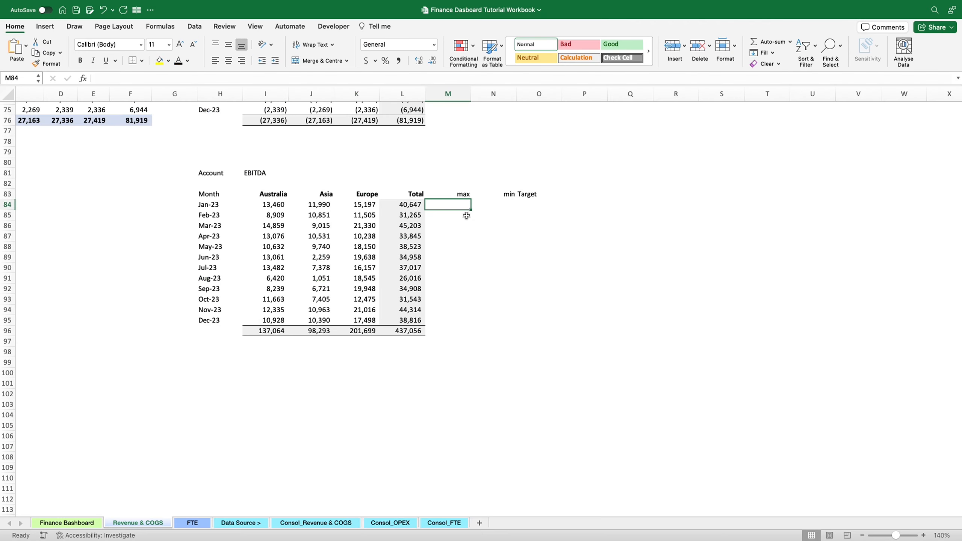
- Enter =IF(L84=MAX($L$84:$L$95),L84,NA()) in M84 to flag the best EBITDA month
{"action": "type", "text": "="}
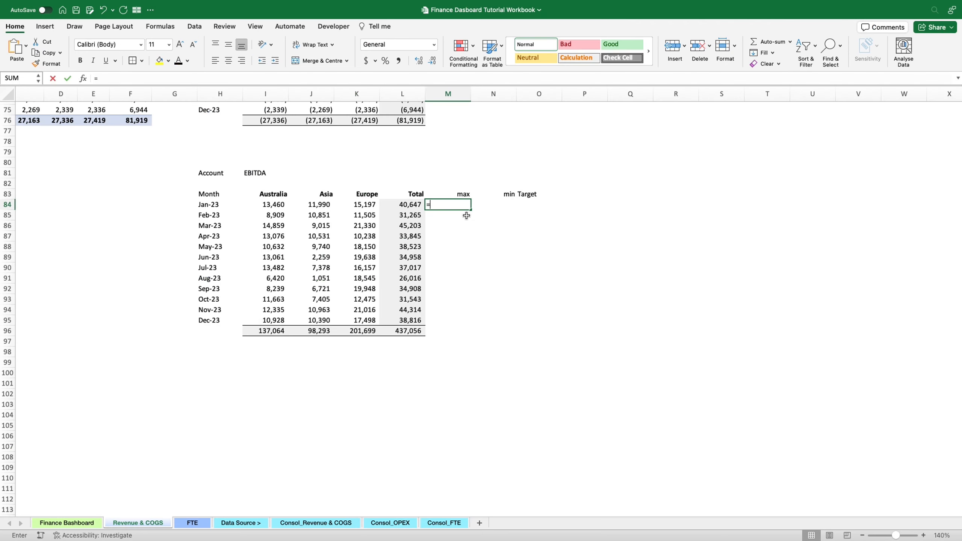
{"action": "type", "text": "if("}
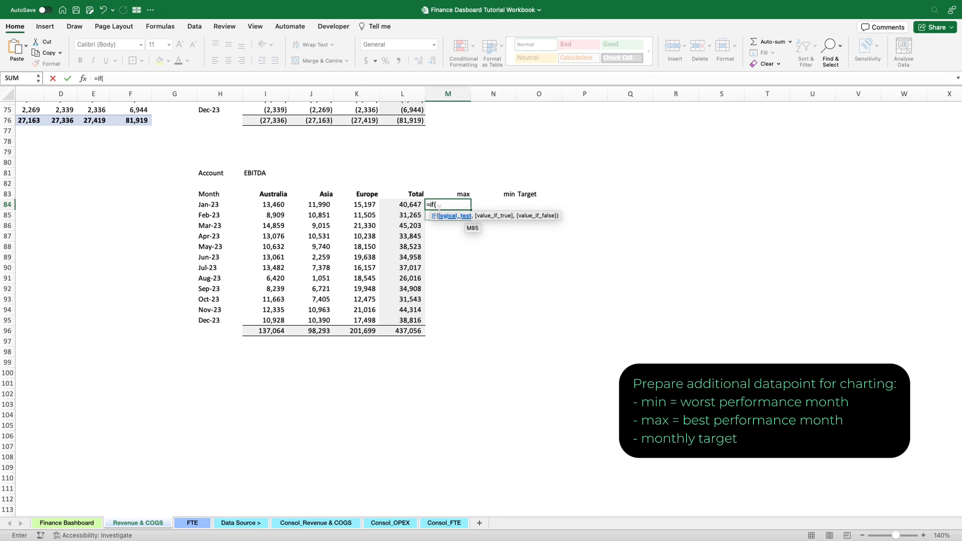
{"action": "left_click", "coordinate": [417, 205]}
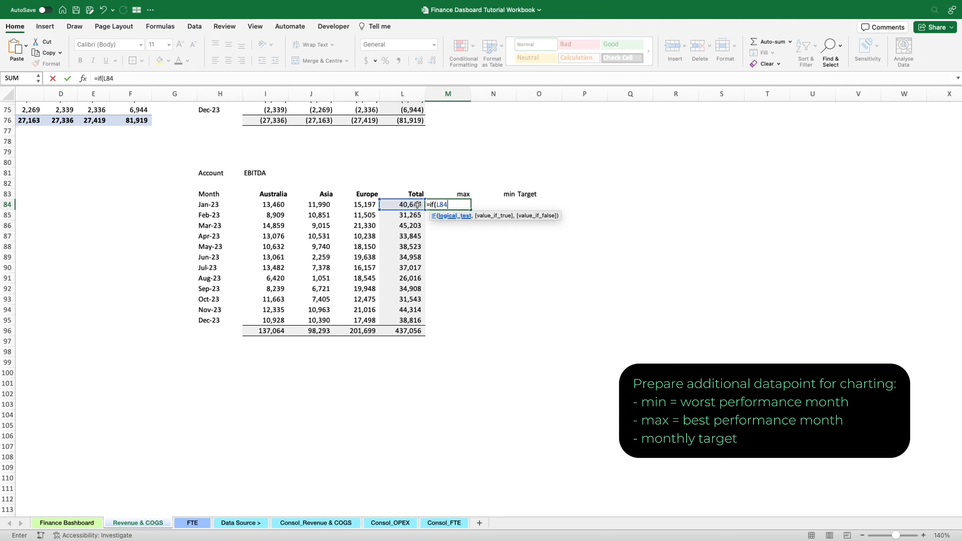
{"action": "type", "text": "=max("}
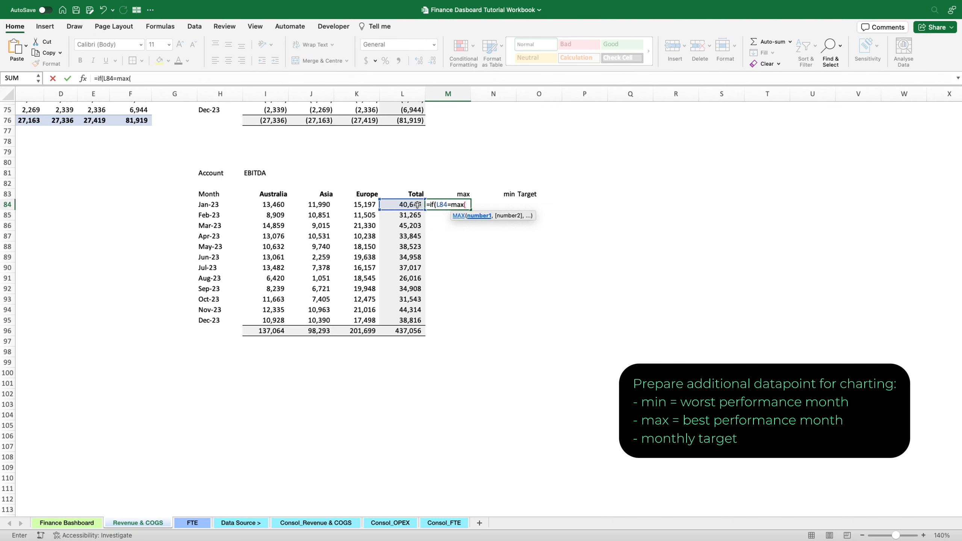
{"action": "left_click_drag", "start_coordinate": [417, 205], "coordinate": [405, 319]}
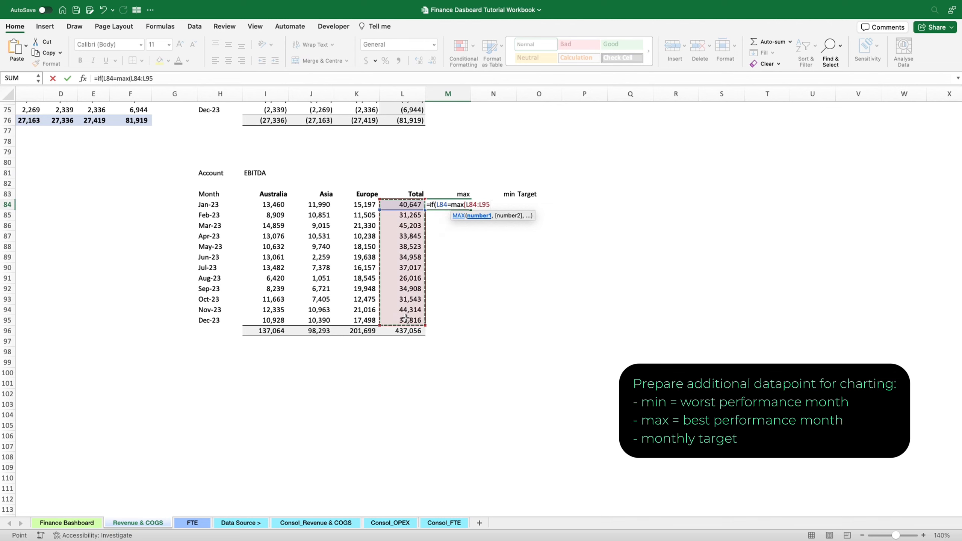
{"action": "key", "text": "F4"}
{"action": "type", "text": ")"}
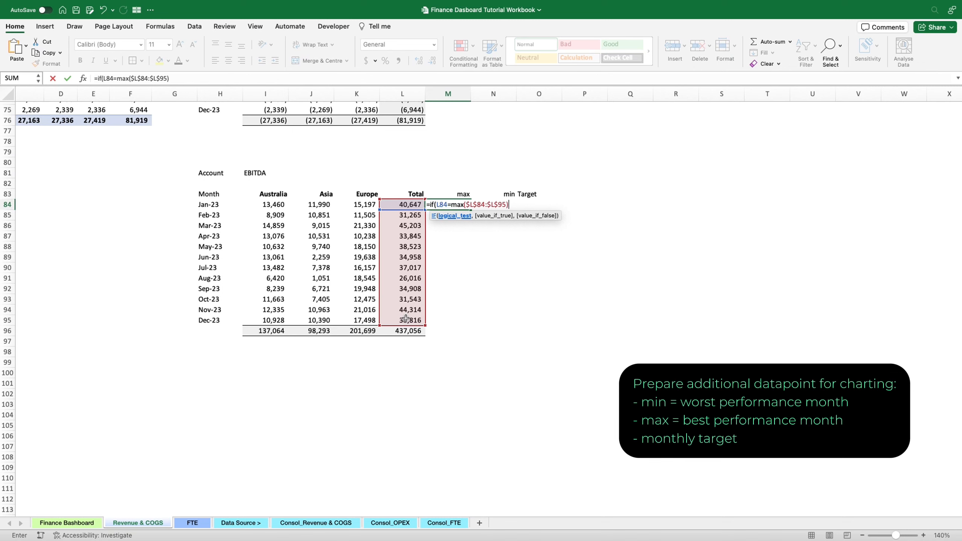
{"action": "type", "text": ",l"}
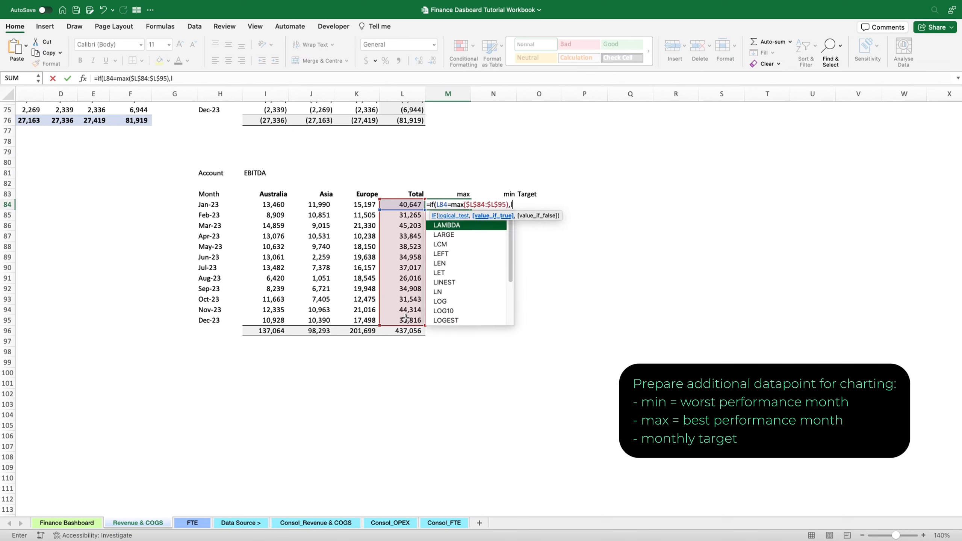
{"action": "type", "text": "84"}
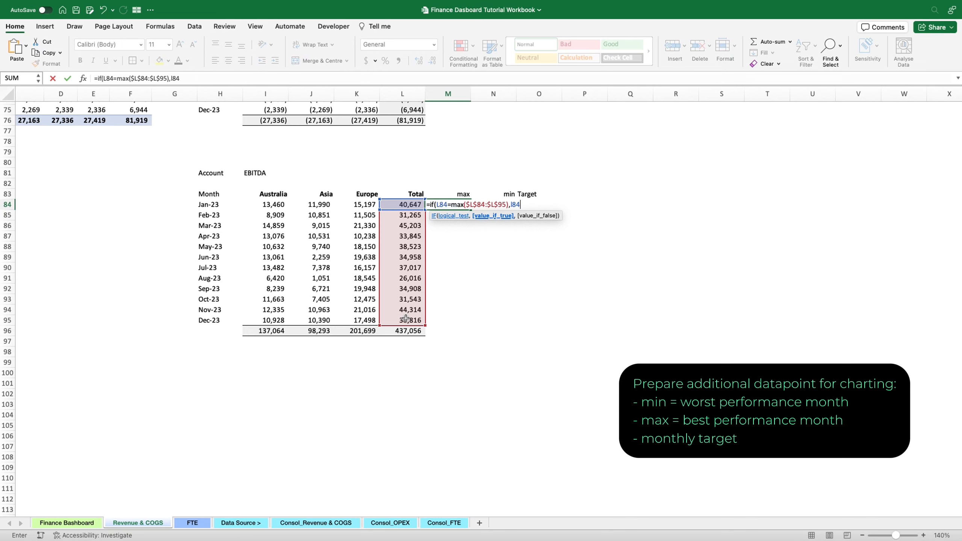
{"action": "type", "text": ",na())"}
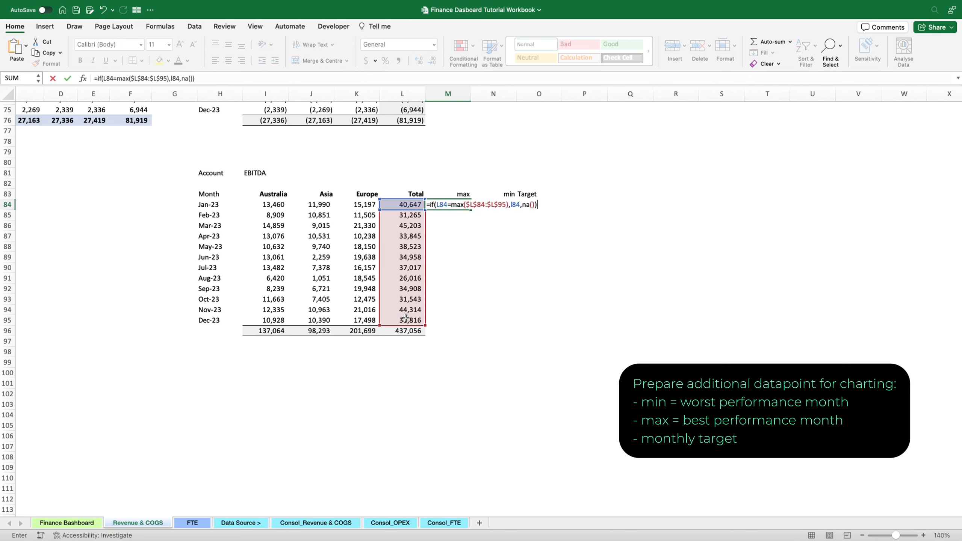
{"action": "key", "text": "Return"}
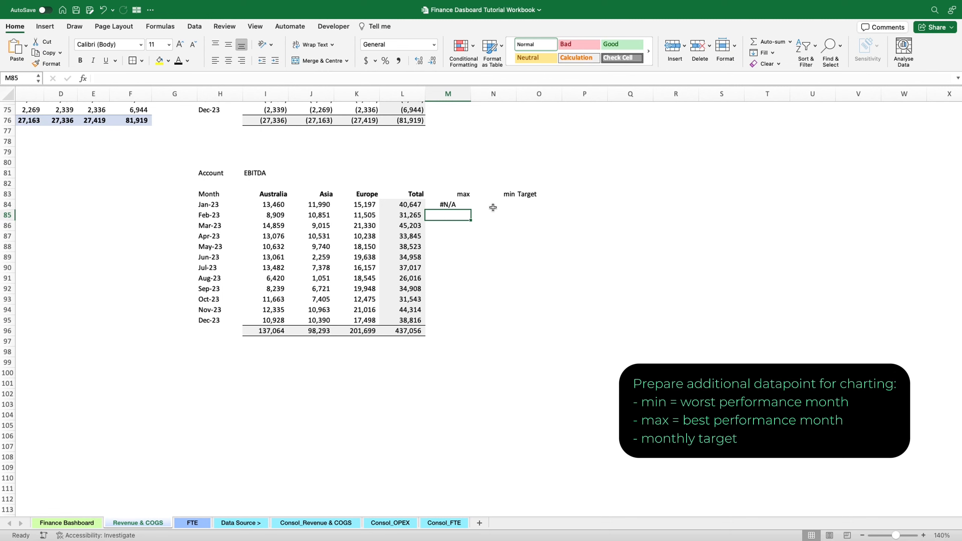
- Enter =IF(L84=MIN($L$84:$L$95),L84,NA()) in N84 to flag the worst EBITDA month
{"action": "left_click", "coordinate": [493, 208]}
{"action": "type", "text": "=if("}
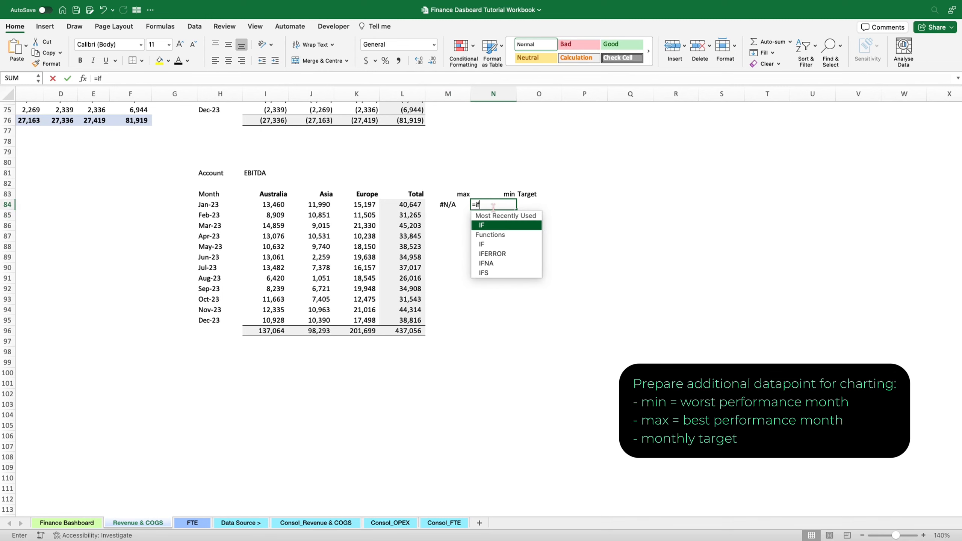
{"action": "left_click", "coordinate": [409, 205]}
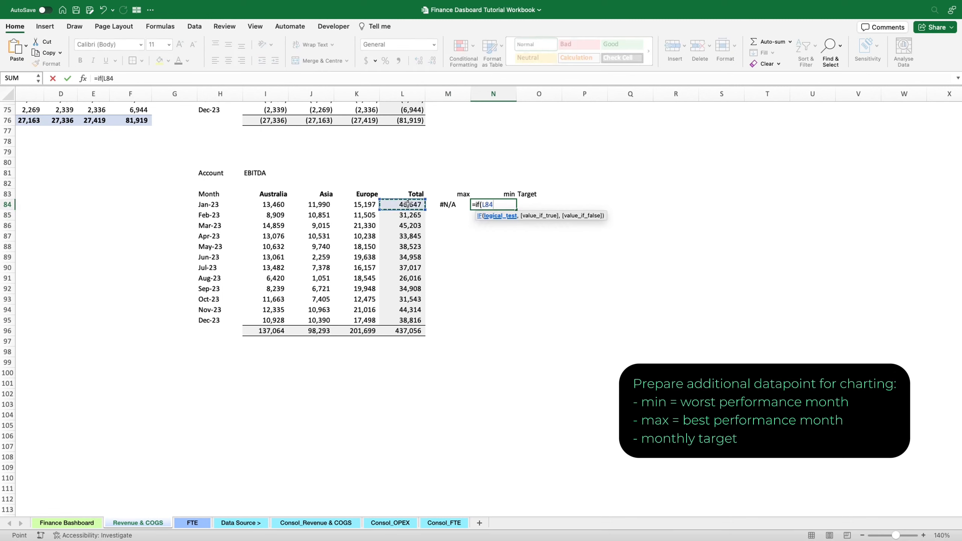
{"action": "type", "text": "=min("}
{"action": "left_click_drag", "start_coordinate": [408, 205], "coordinate": [408, 320]}
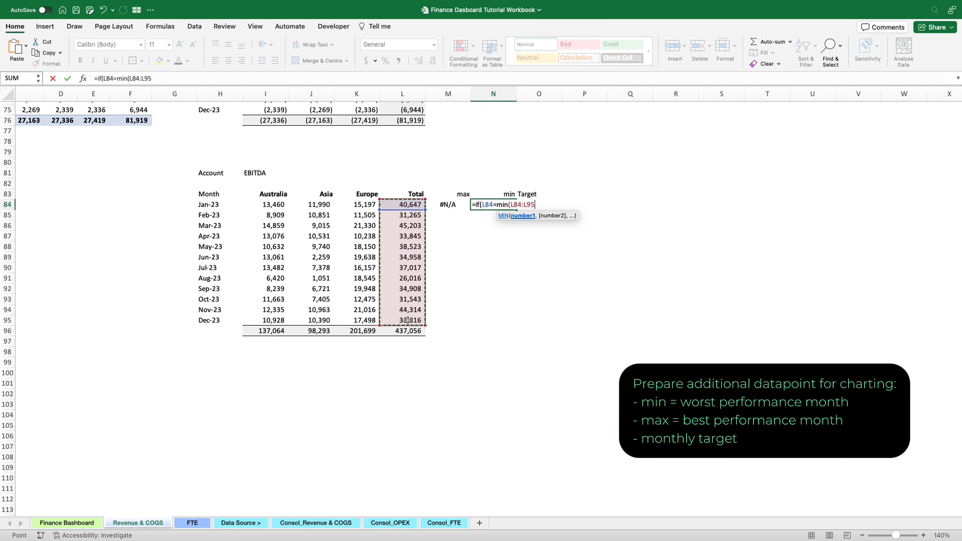
{"action": "key", "text": "F4"}
{"action": "type", "text": "),"}
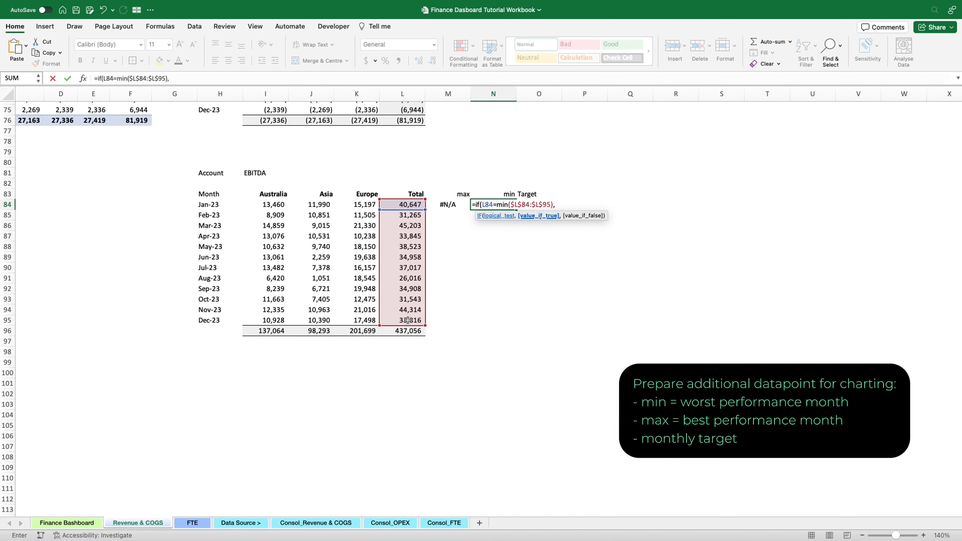
{"action": "type", "text": "l84,na()"}
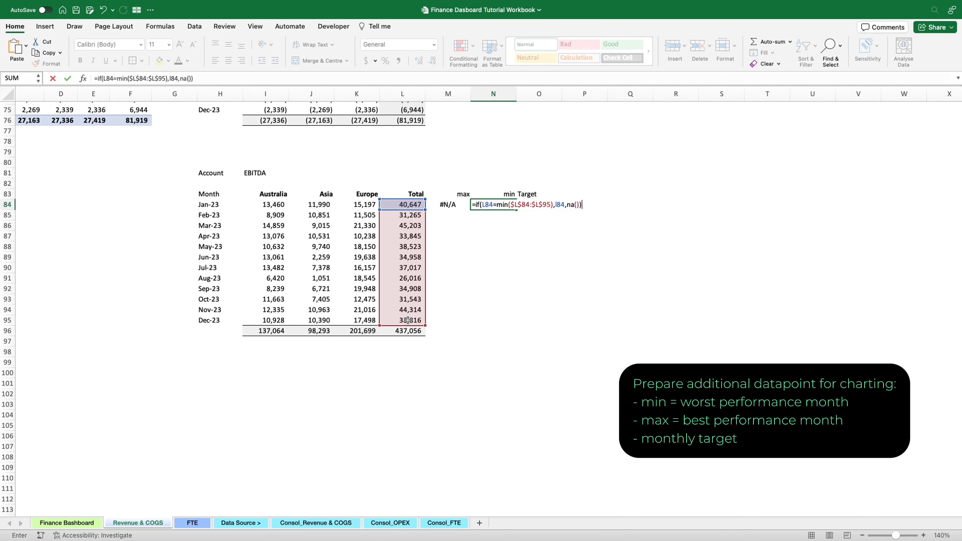
{"action": "key", "text": "Return"}
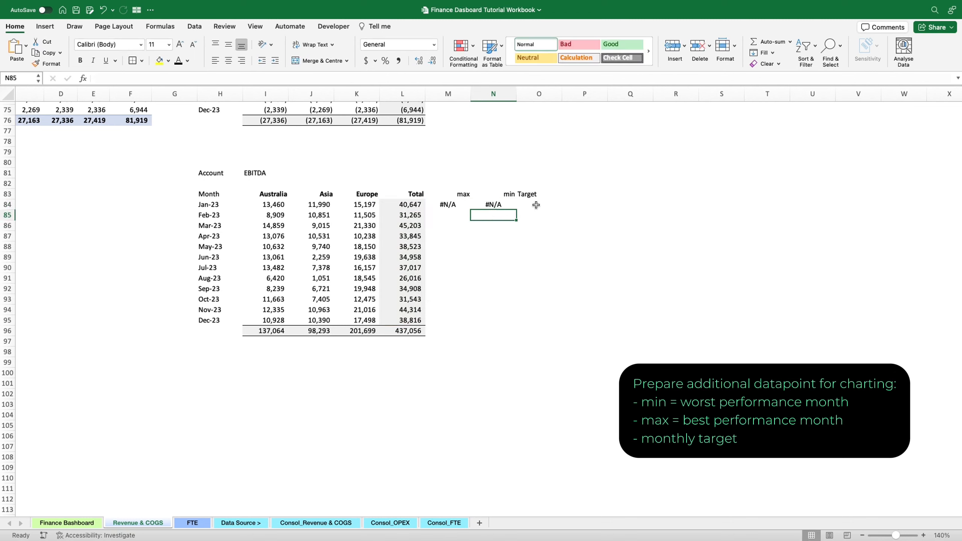
- Enter 36000 as the Jan-23 target in O84
{"action": "left_click", "coordinate": [536, 205]}
{"action": "type", "text": "360"}
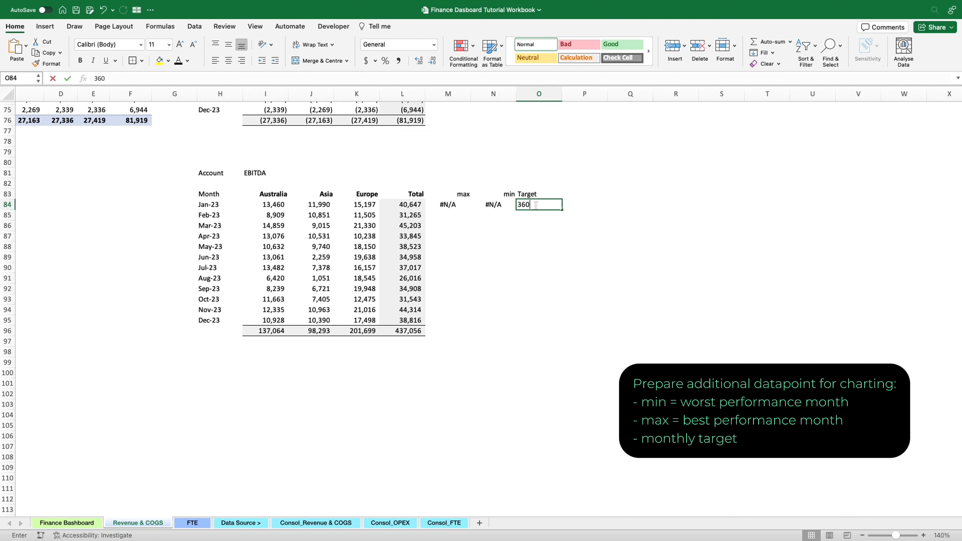
{"action": "type", "text": "00"}
{"action": "key", "text": "Return"}
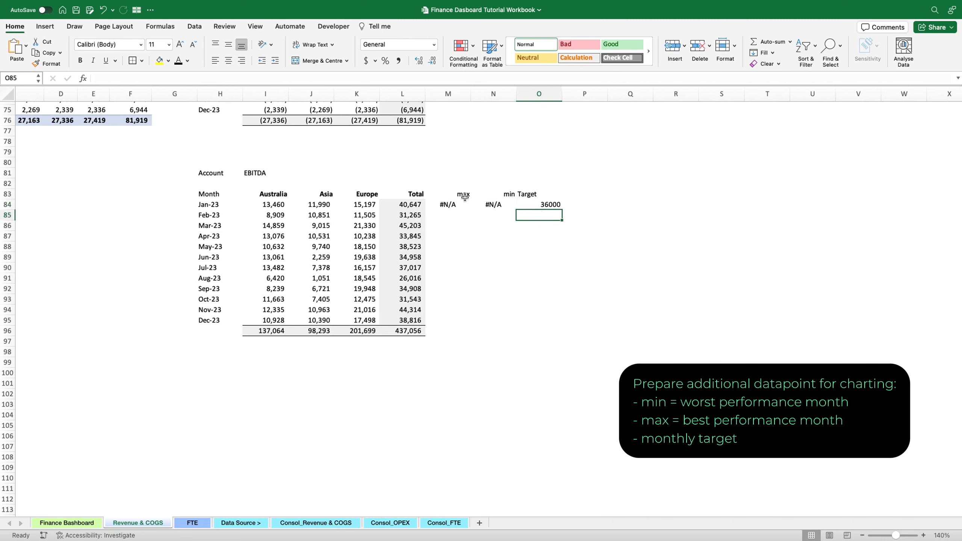
- Fill the max, min and Target cells M84:O84 down to Dec-23, copying the cells instead of continuing a series
{"action": "left_click_drag", "start_coordinate": [448, 204], "coordinate": [566, 323]}
{"action": "left_click", "coordinate": [550, 205]}
{"action": "key", "text": "super+c"}
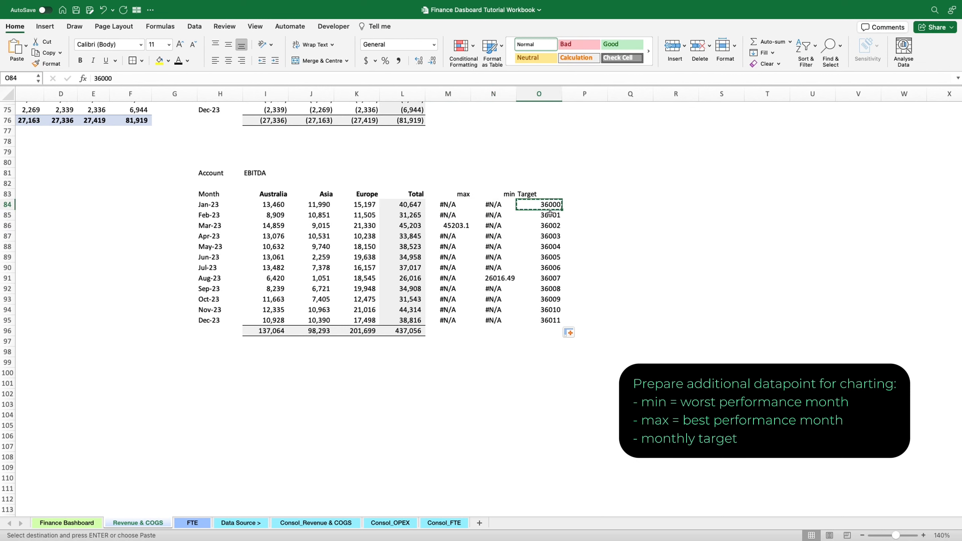
{"action": "left_click", "coordinate": [573, 333]}
{"action": "left_click", "coordinate": [577, 346]}
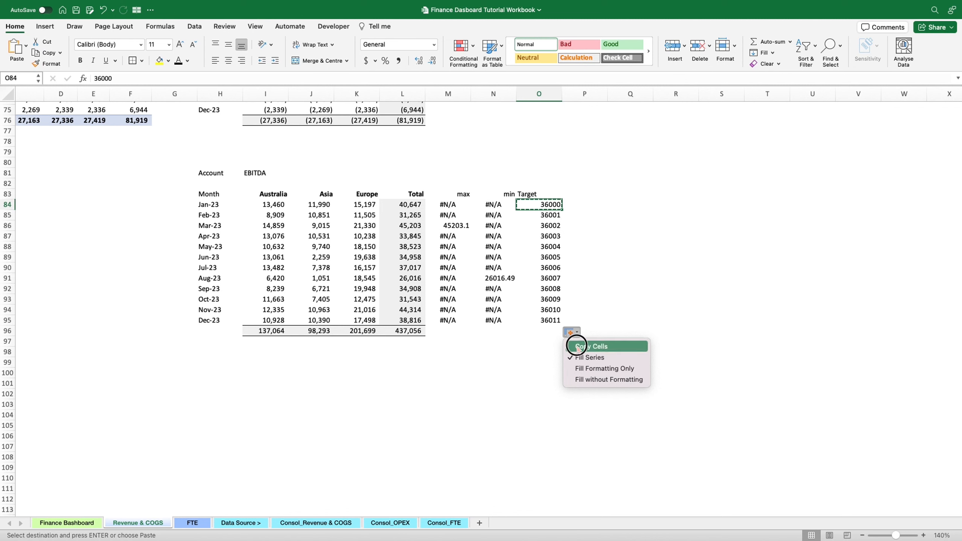
- Add the note "*monthly target of EBITDA" in column P and move it to P83 beside the Target header
{"action": "left_click", "coordinate": [589, 205]}
{"action": "type", "text": "*"}
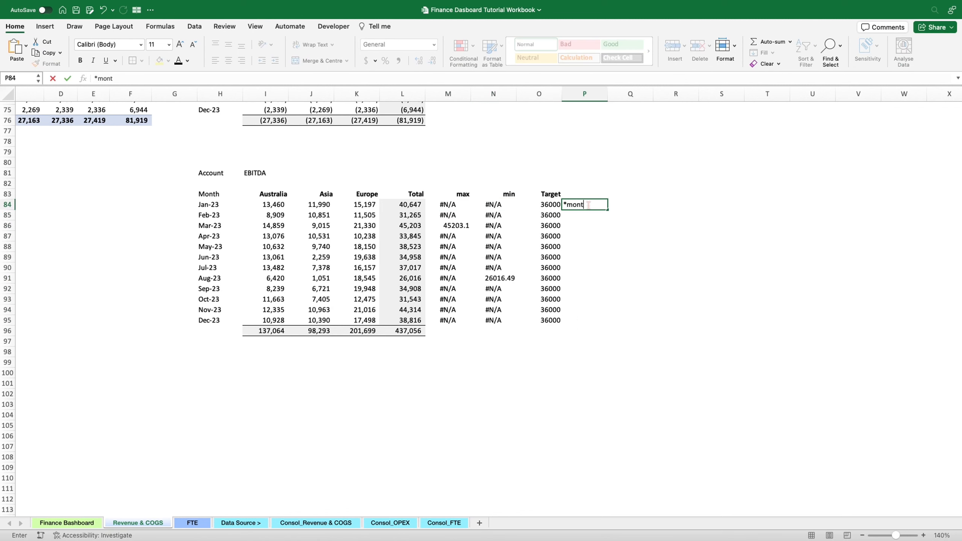
{"action": "type", "text": "monthly target of EBITDA"}
{"action": "key", "text": "Return"}
{"action": "left_click", "coordinate": [590, 205]}
{"action": "left_click_drag", "start_coordinate": [595, 199], "coordinate": [597, 192]}
{"action": "left_click", "coordinate": [601, 218]}
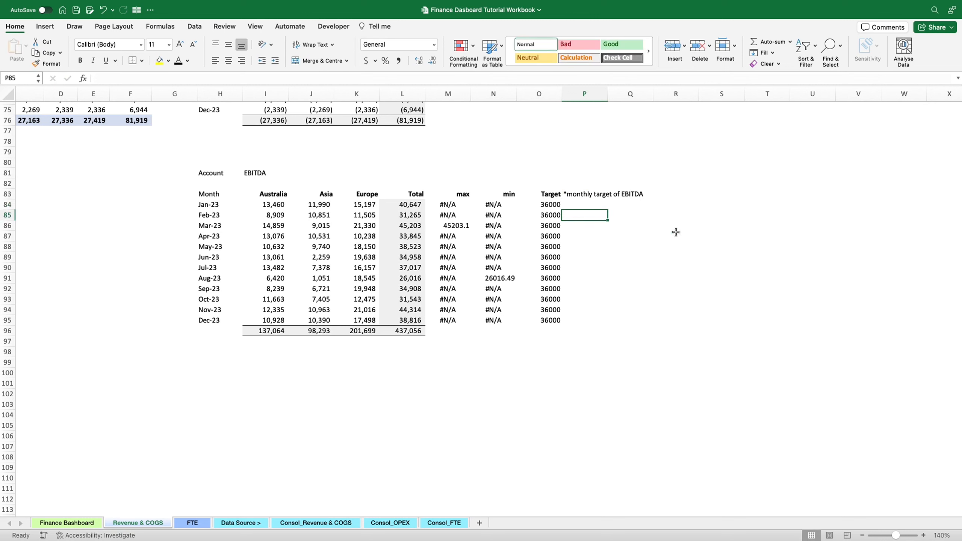
{"action": "left_click", "coordinate": [686, 215]}
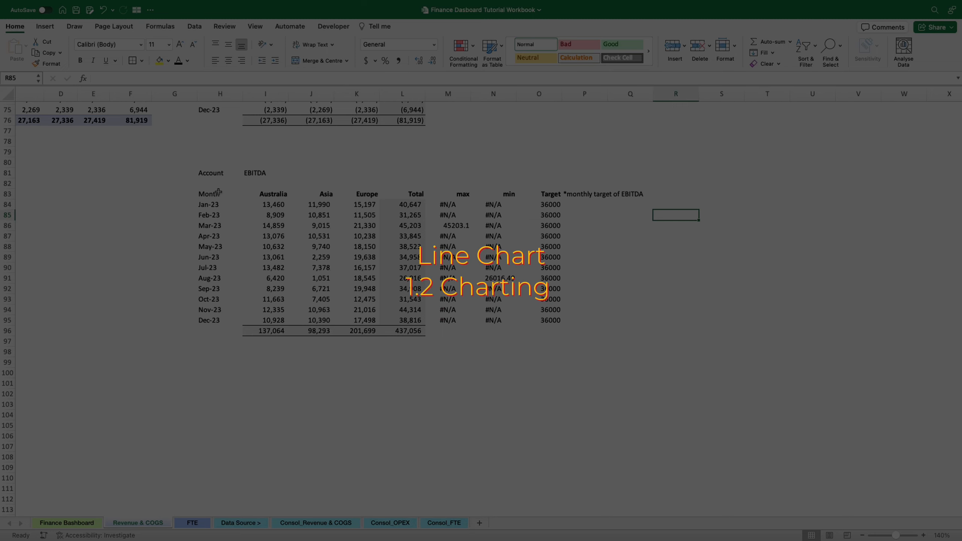
- Insert a line chart from the EBITDA table's Month and Total columns, H83:H95 and L83:L95, and place it below the table
{"action": "left_click_drag", "start_coordinate": [219, 194], "coordinate": [210, 321]}
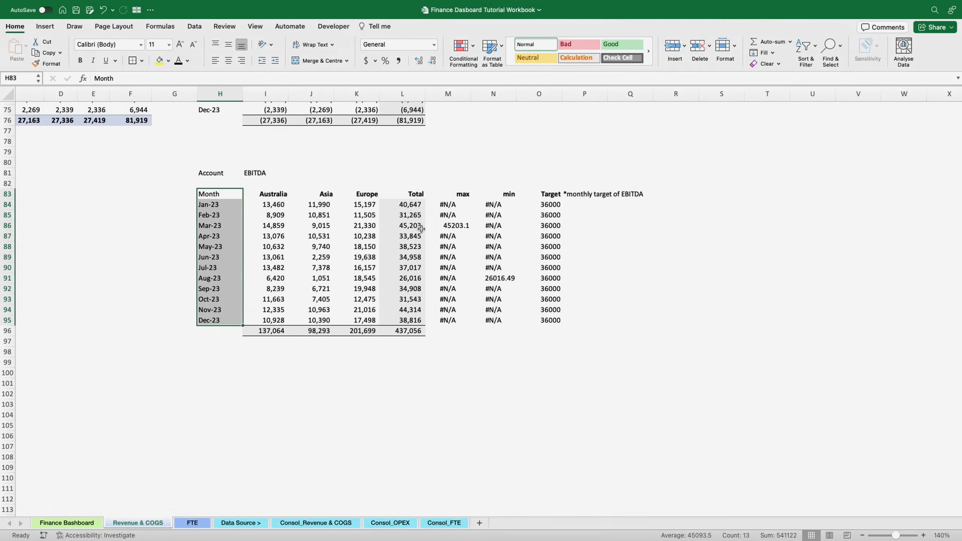
{"action": "left_click_drag", "start_coordinate": [415, 194], "coordinate": [415, 320]}
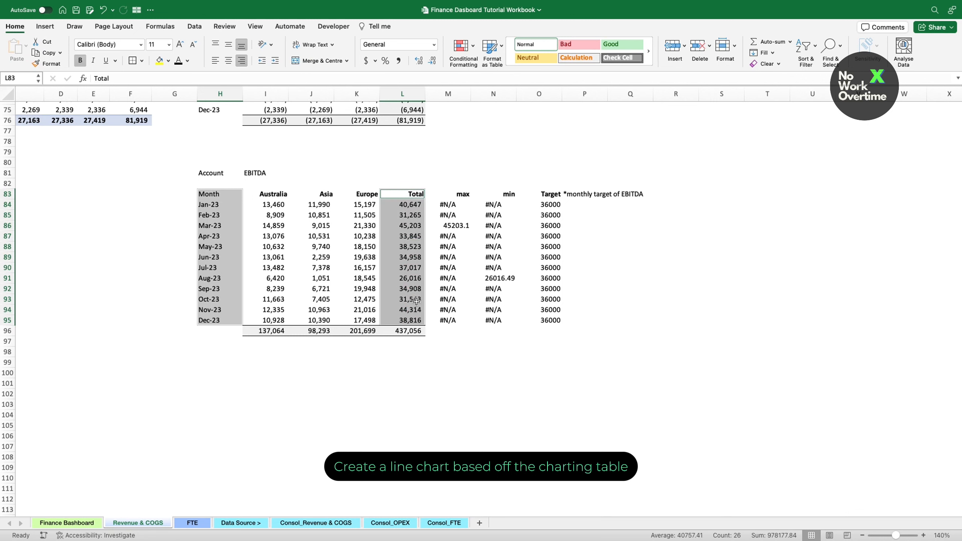
{"action": "left_click", "coordinate": [44, 28]}
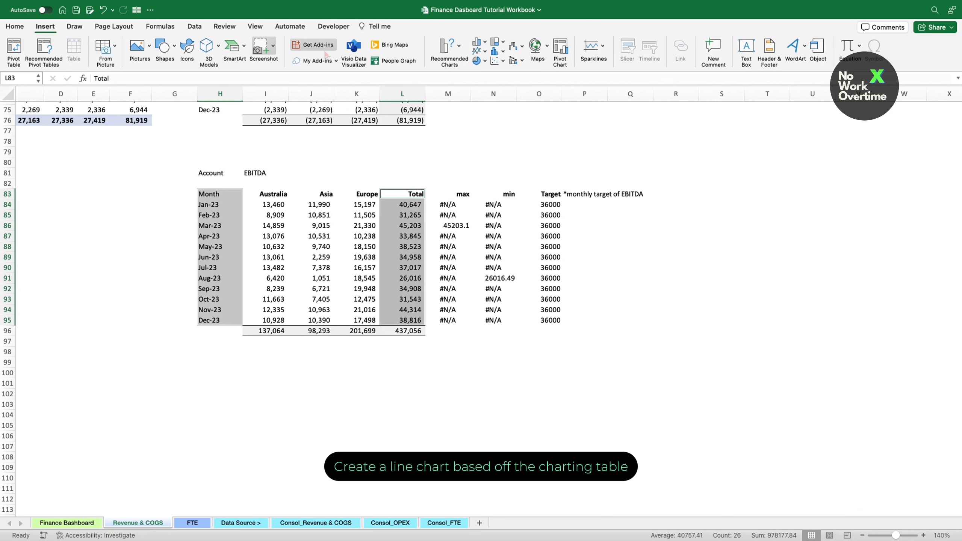
{"action": "left_click", "coordinate": [495, 51]}
{"action": "left_click", "coordinate": [503, 96]}
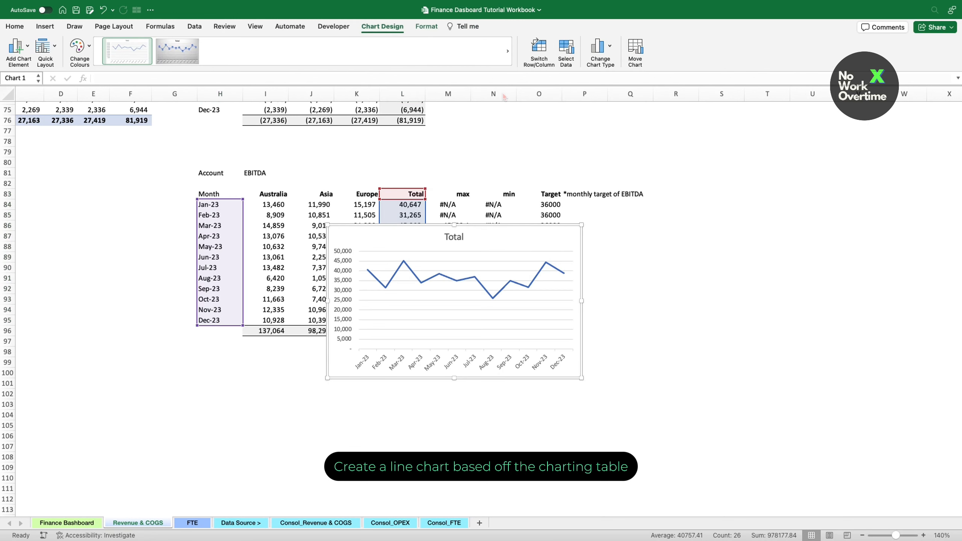
{"action": "left_click_drag", "start_coordinate": [517, 229], "coordinate": [390, 349]}
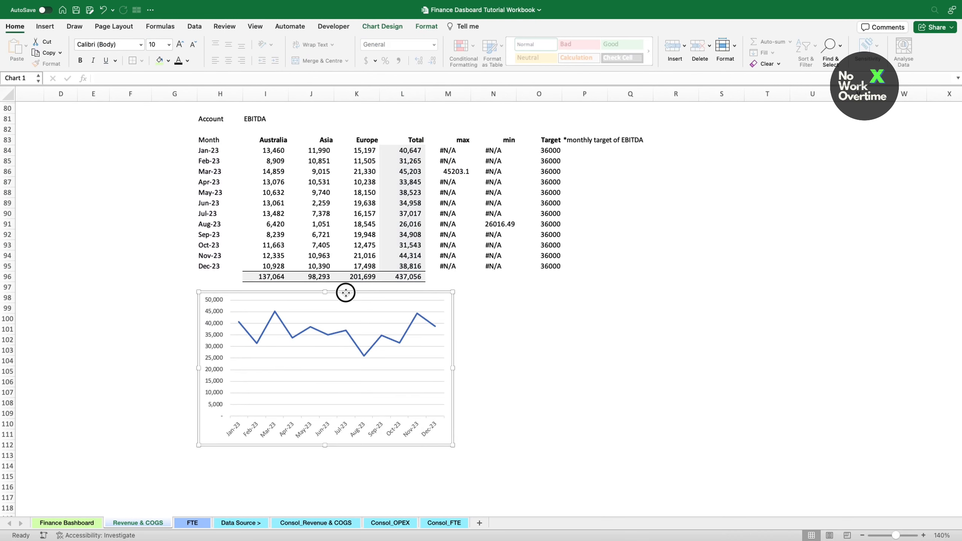
- Set the EBITDA line chart's font to Arial and resize the chart to about 2.94 inches high and 5.38 inches wide
{"action": "left_click", "coordinate": [345, 292]}
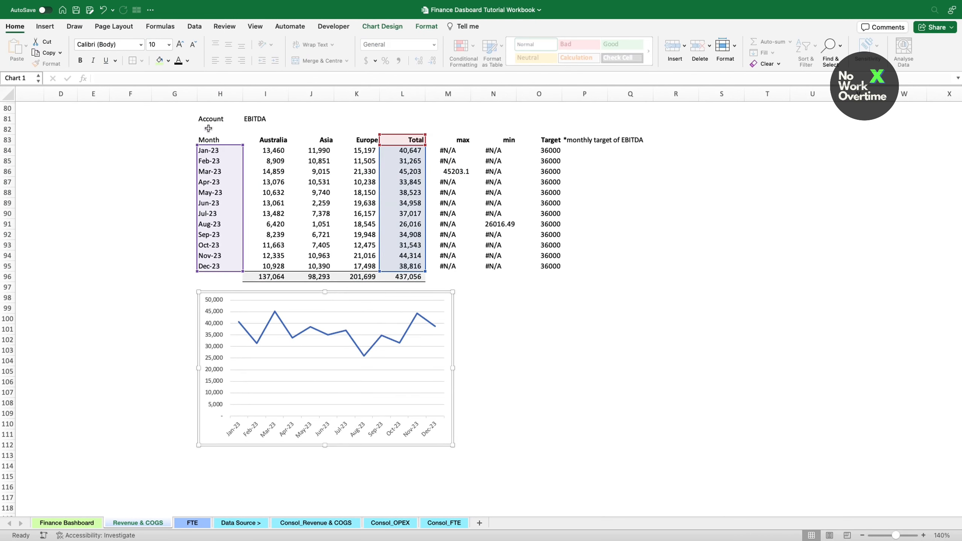
{"action": "left_click", "coordinate": [120, 45]}
{"action": "type", "text": "Arial"}
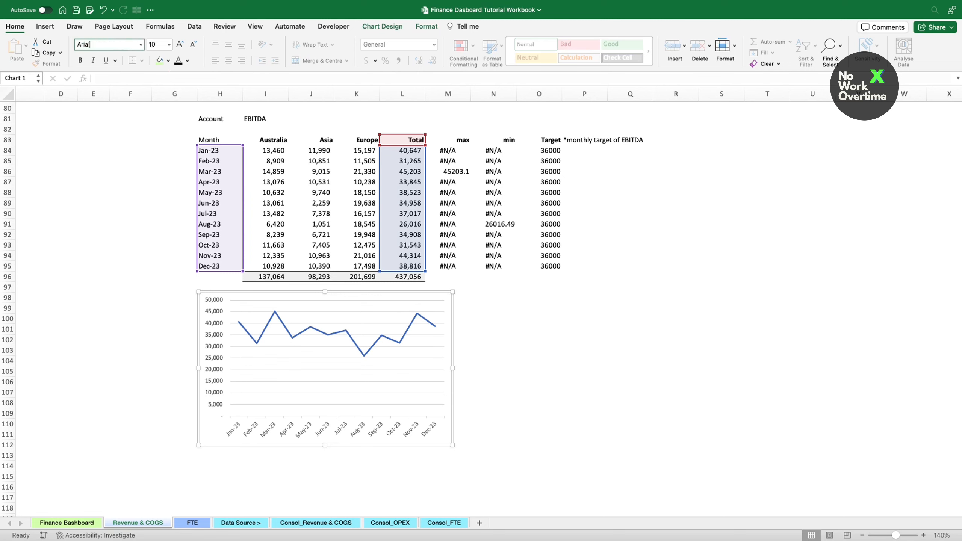
{"action": "key", "text": "Return"}
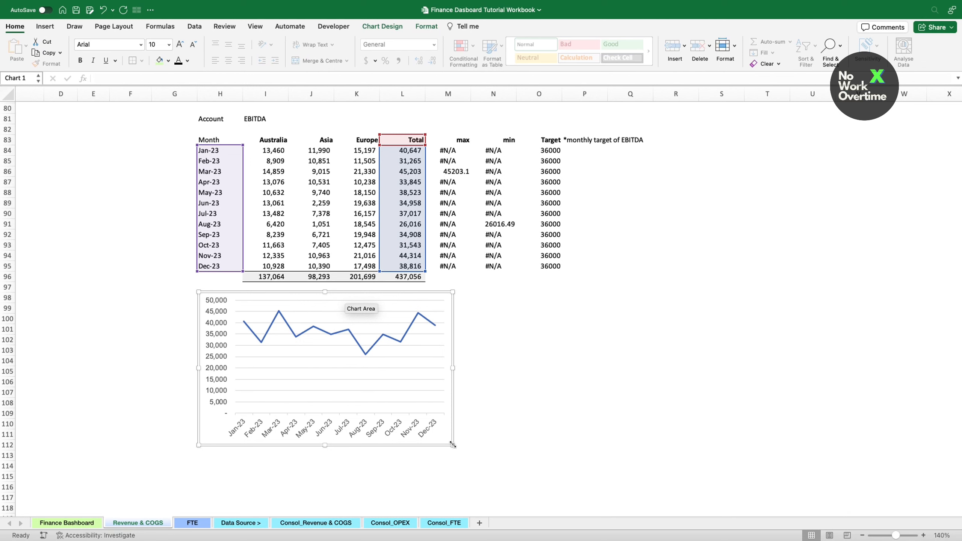
{"action": "left_click_drag", "start_coordinate": [452, 445], "coordinate": [472, 441]}
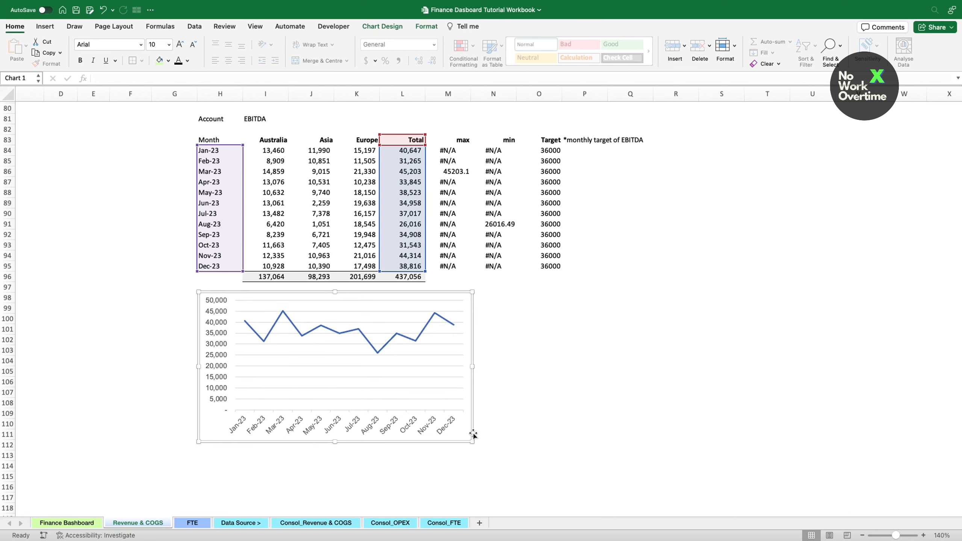
- Add the max column as a chart series, with name M83, Y values M84:M95 and category labels H84:H95
{"action": "left_click", "coordinate": [382, 26]}
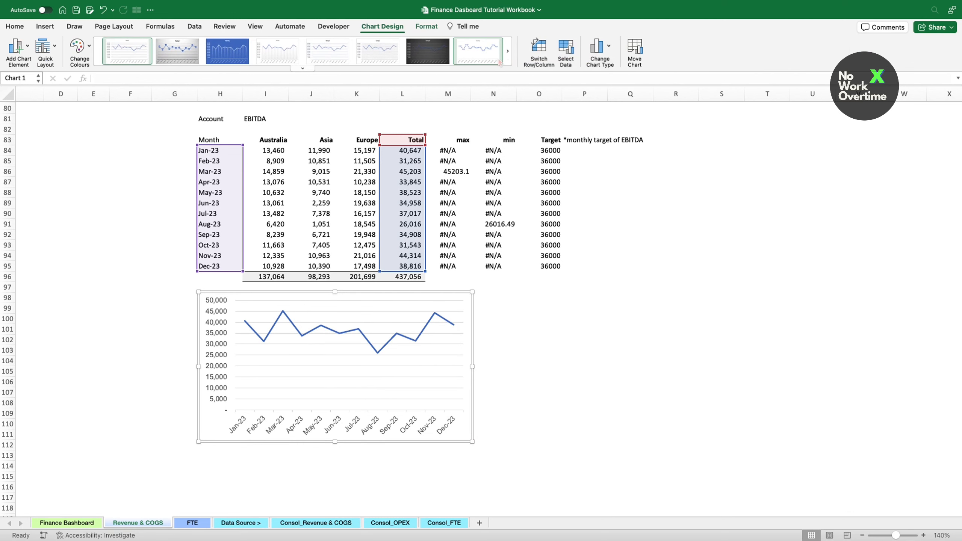
{"action": "left_click", "coordinate": [565, 57]}
{"action": "left_click_drag", "start_coordinate": [527, 72], "coordinate": [785, 149]}
{"action": "left_click", "coordinate": [624, 310]}
{"action": "left_click", "coordinate": [788, 237]}
{"action": "left_click", "coordinate": [462, 140]}
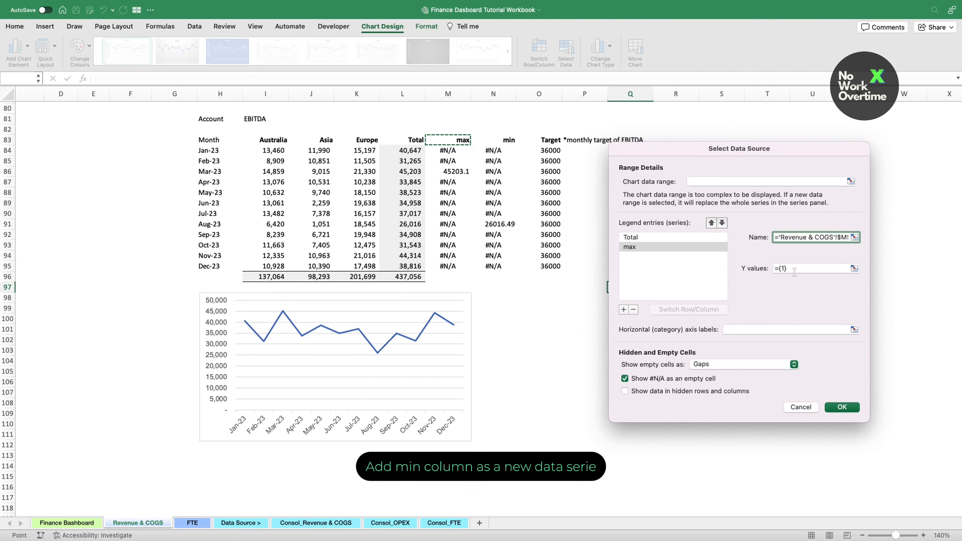
{"action": "left_click", "coordinate": [776, 270]}
{"action": "type", "text": "="}
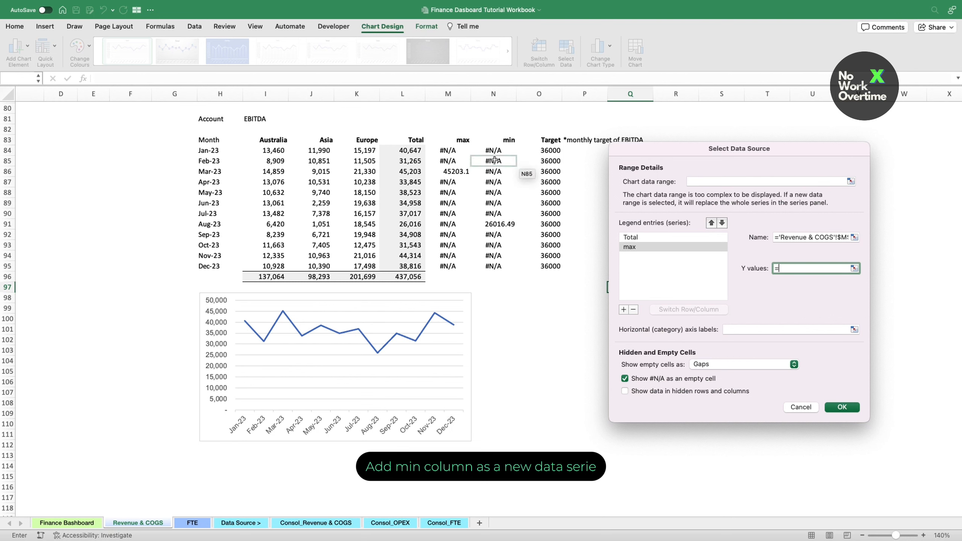
{"action": "left_click_drag", "start_coordinate": [449, 151], "coordinate": [459, 267]}
{"action": "left_click", "coordinate": [749, 328]}
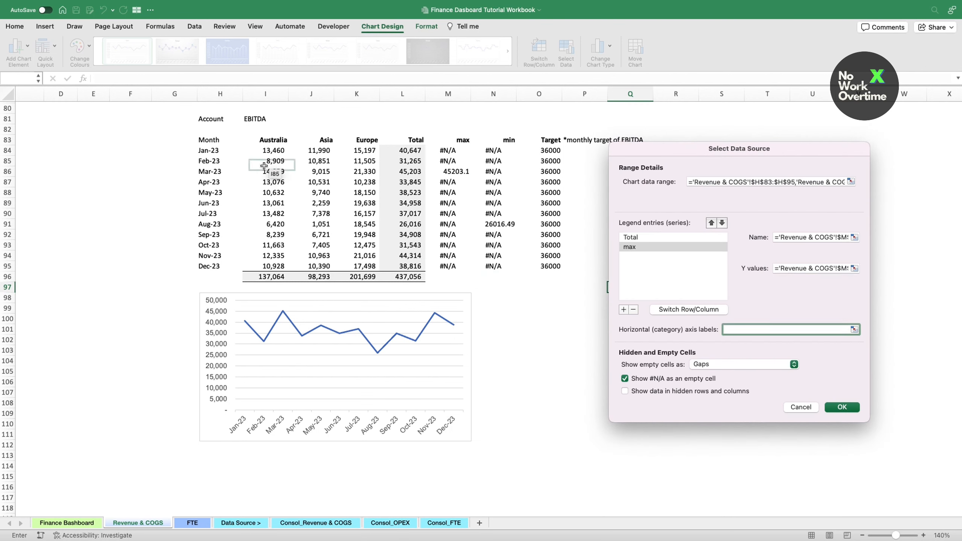
{"action": "left_click_drag", "start_coordinate": [212, 152], "coordinate": [219, 274]}
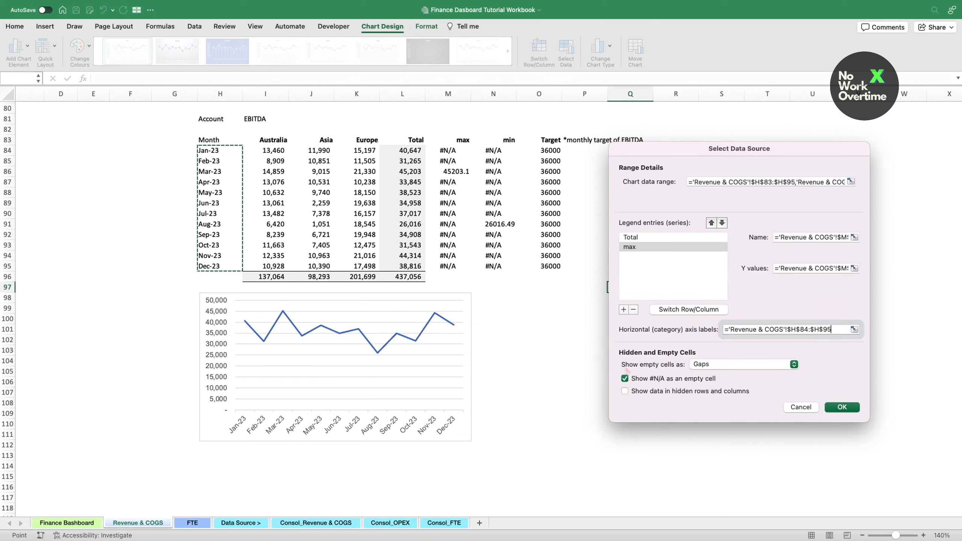
- Turn off showing #N/A as an empty cell and apply the chart's data source changes
{"action": "left_click", "coordinate": [705, 369]}
{"action": "left_click", "coordinate": [524, 411]}
{"action": "left_click", "coordinate": [803, 451]}
- Add the min column as a chart series, with name N83, Y values N84:N95 and category labels H84:H95
{"action": "left_click", "coordinate": [566, 47]}
{"action": "left_click_drag", "start_coordinate": [525, 84], "coordinate": [769, 171]}
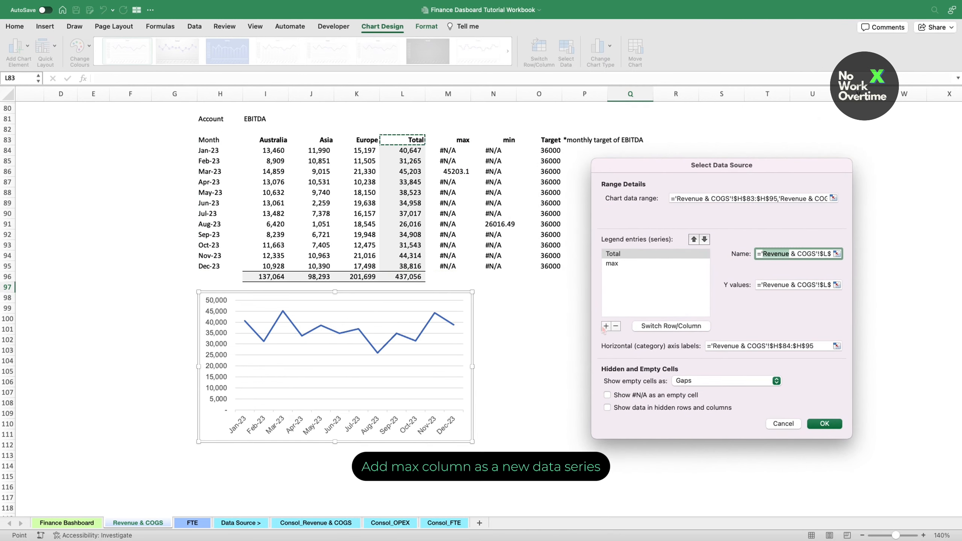
{"action": "left_click", "coordinate": [606, 326]}
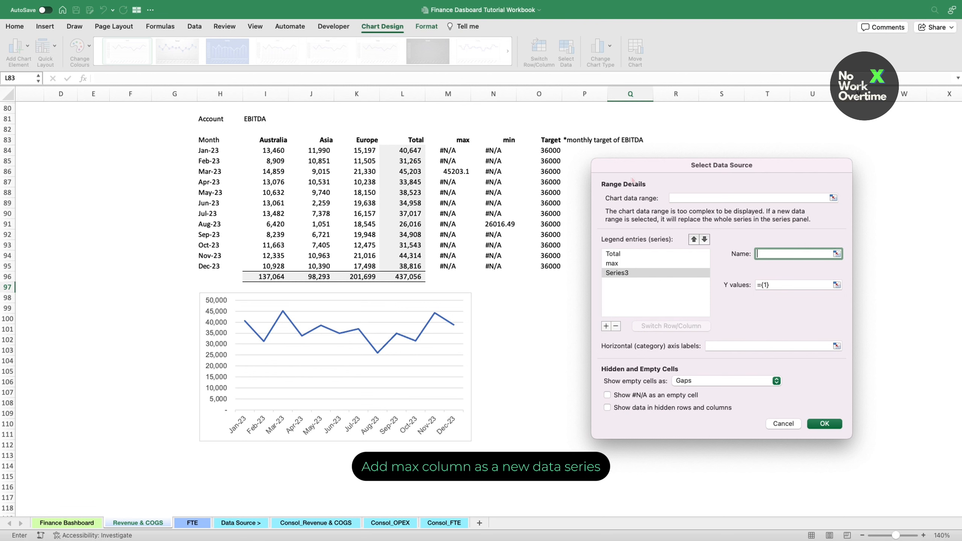
{"action": "left_click", "coordinate": [510, 141]}
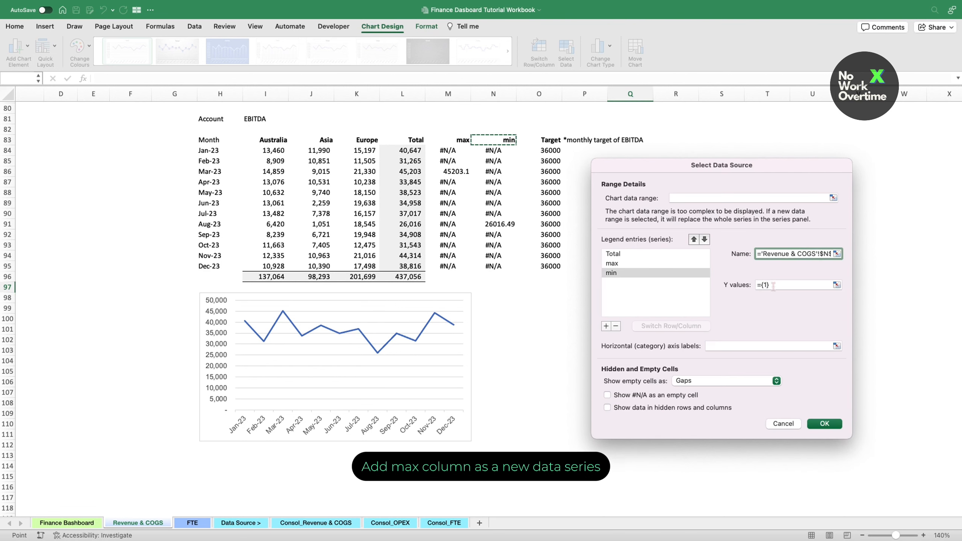
{"action": "left_click", "coordinate": [773, 286]}
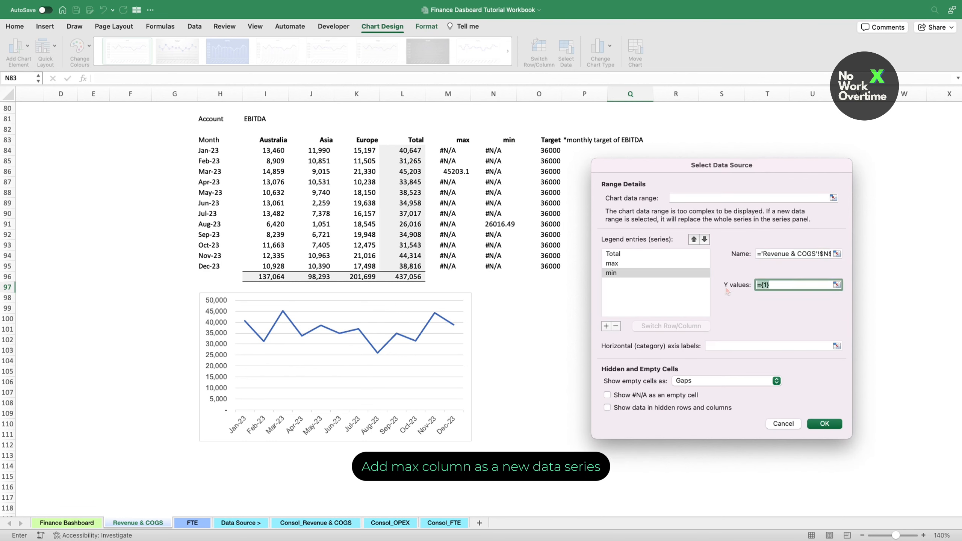
{"action": "left_click_drag", "start_coordinate": [494, 150], "coordinate": [514, 266]}
{"action": "left_click", "coordinate": [733, 347]}
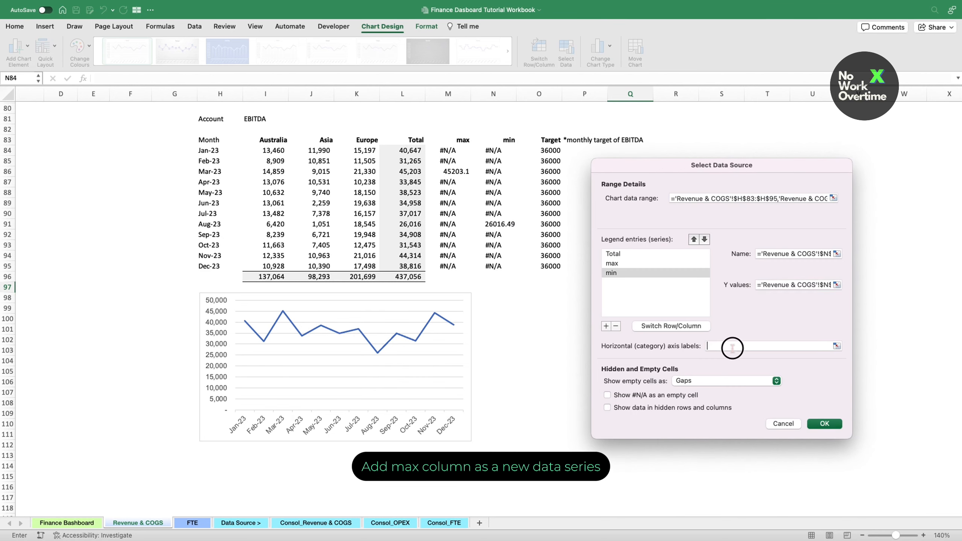
{"action": "left_click_drag", "start_coordinate": [209, 150], "coordinate": [228, 276]}
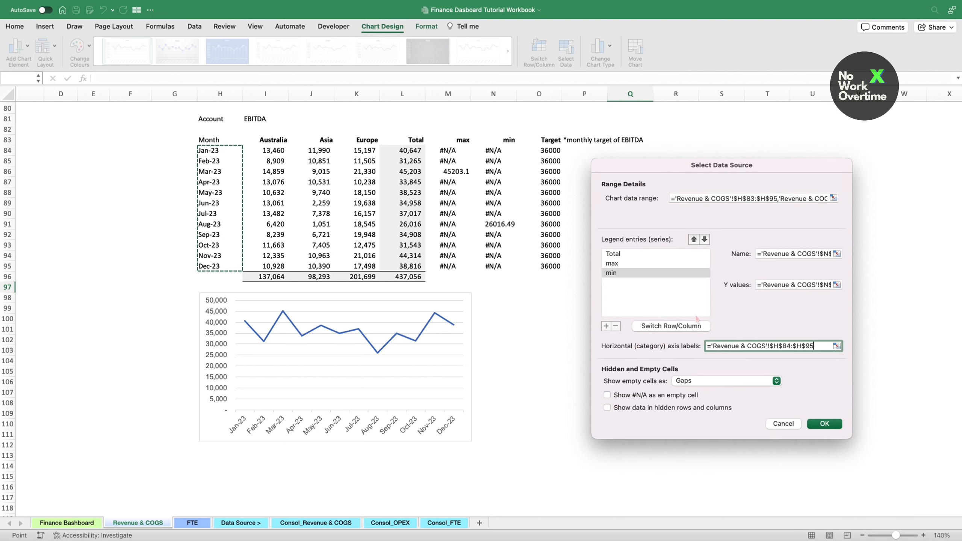
- Add the Target column as a series with name O83, Y values O84:O95 and category labels H84:H95, and apply the data source
{"action": "left_click", "coordinate": [607, 326]}
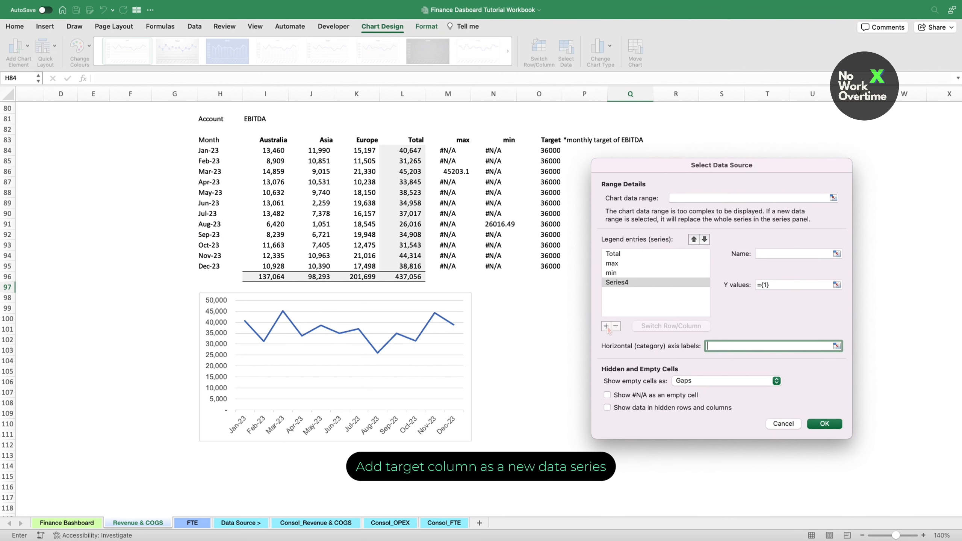
{"action": "left_click", "coordinate": [762, 255]}
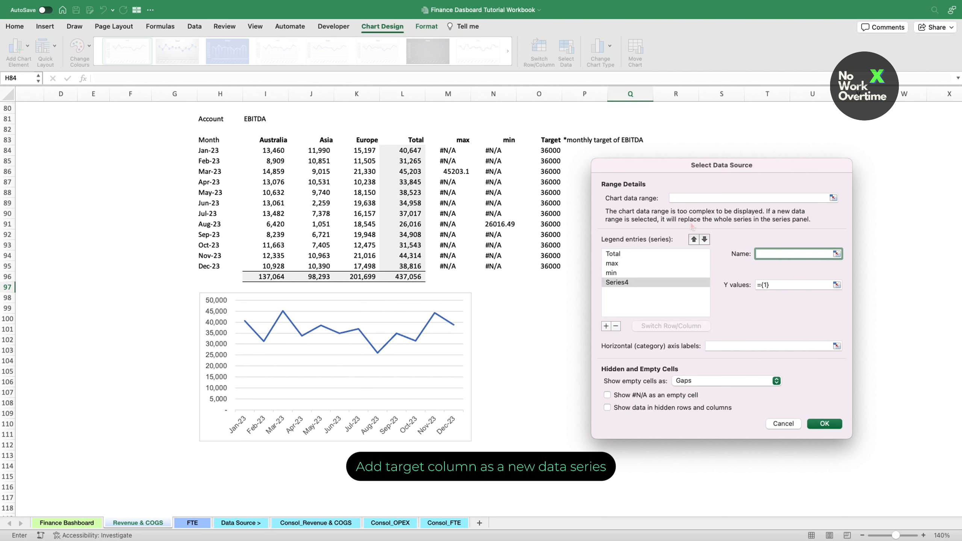
{"action": "left_click", "coordinate": [541, 140]}
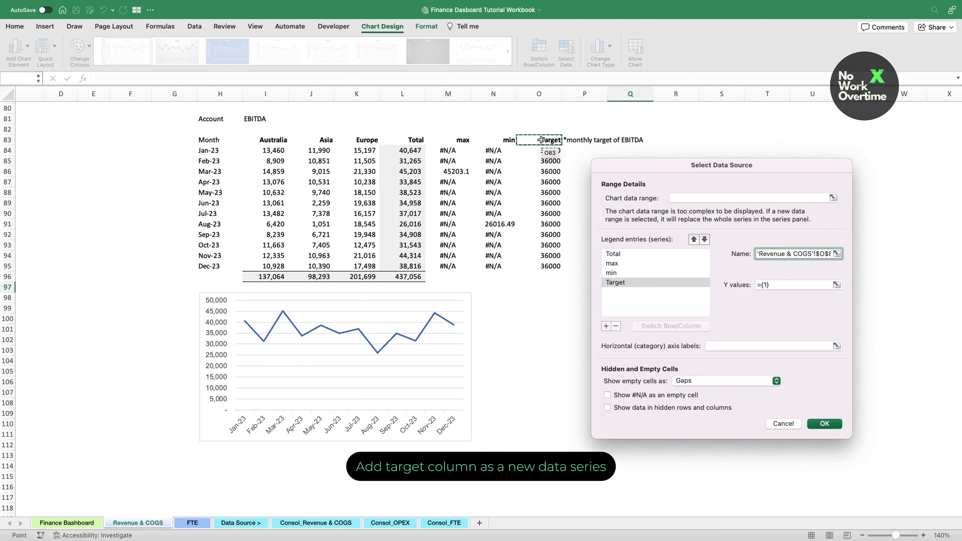
{"action": "left_click_drag", "start_coordinate": [769, 286], "coordinate": [747, 287]}
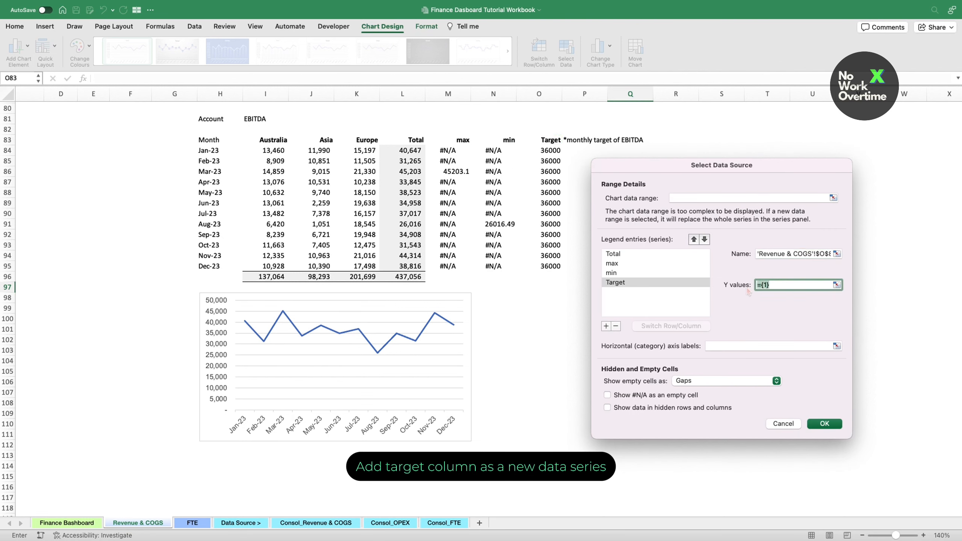
{"action": "type", "text": "="}
{"action": "left_click_drag", "start_coordinate": [557, 148], "coordinate": [555, 263]}
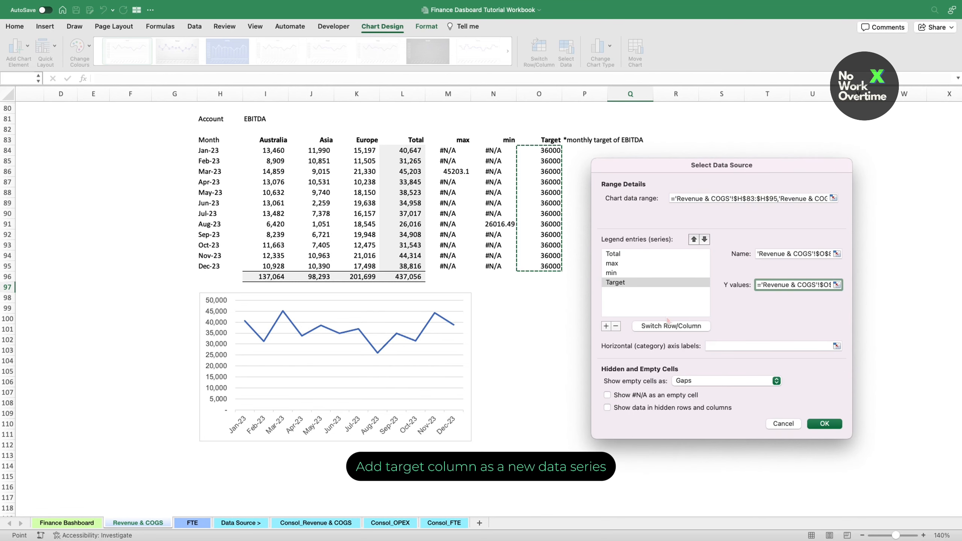
{"action": "left_click", "coordinate": [707, 347]}
{"action": "left_click_drag", "start_coordinate": [208, 151], "coordinate": [212, 268]}
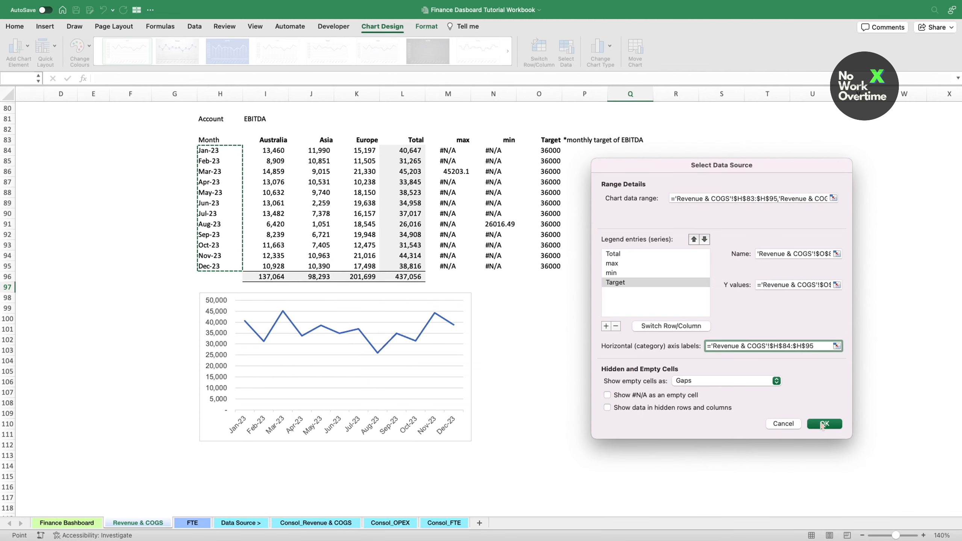
{"action": "left_click", "coordinate": [825, 424]}
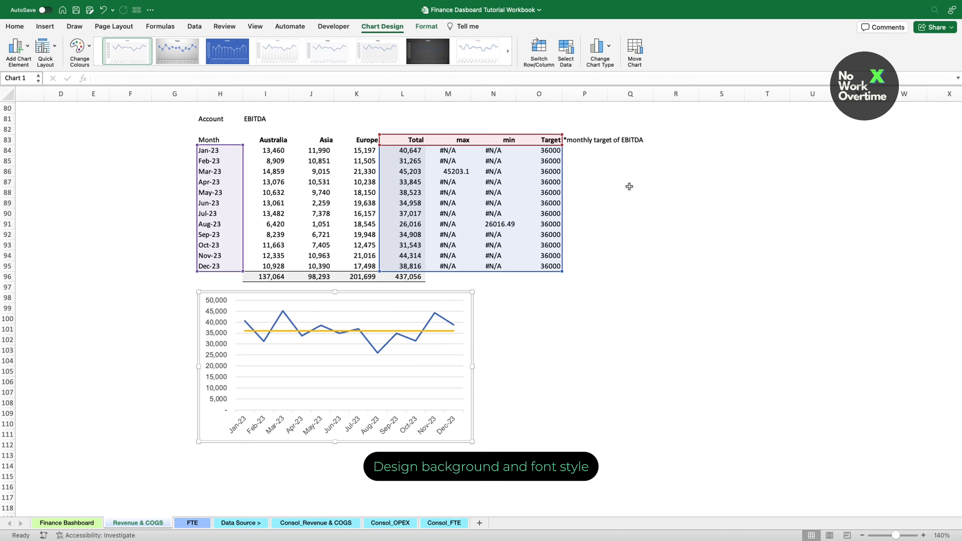
- Fill the EBITDA chart area with black
{"action": "left_click", "coordinate": [425, 28]}
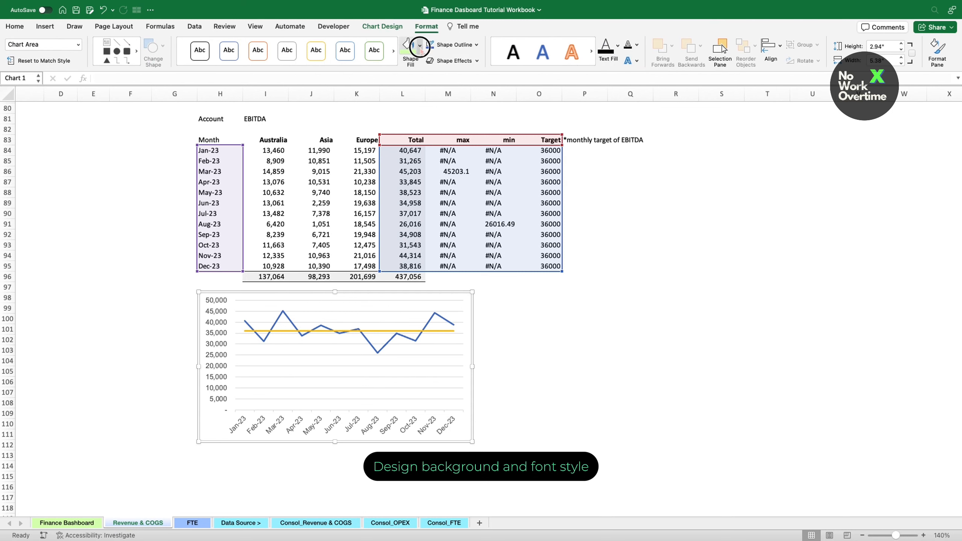
{"action": "left_click", "coordinate": [419, 45]}
{"action": "left_click", "coordinate": [417, 106]}
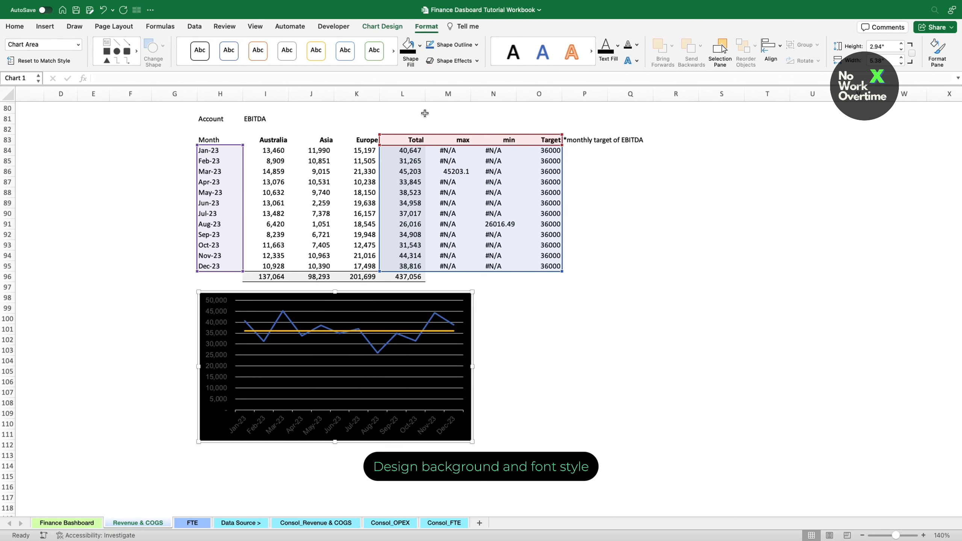
- Make the horizontal and vertical axis labels of the EBITDA chart white
{"action": "left_click", "coordinate": [444, 423]}
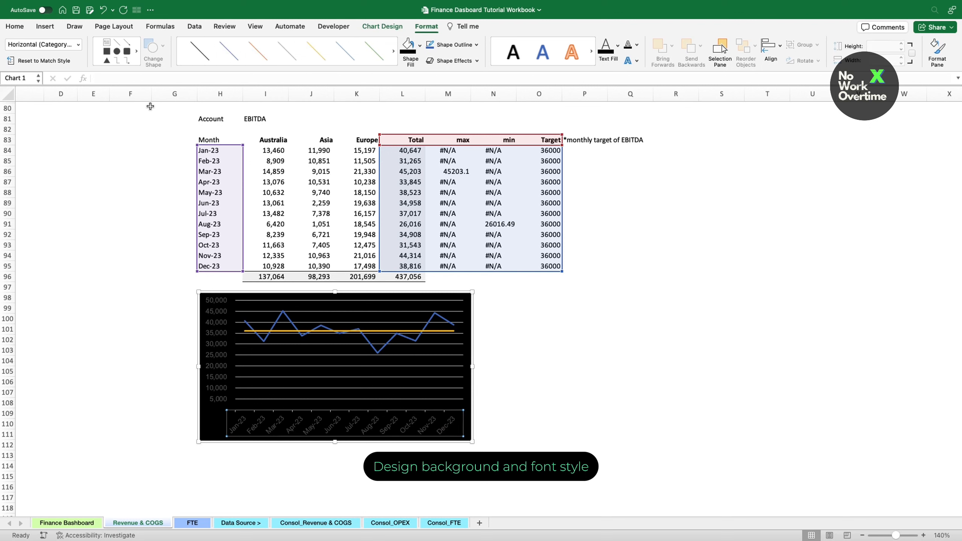
{"action": "left_click", "coordinate": [15, 26]}
{"action": "left_click", "coordinate": [187, 60]}
{"action": "left_click", "coordinate": [182, 108]}
{"action": "left_click", "coordinate": [215, 305]}
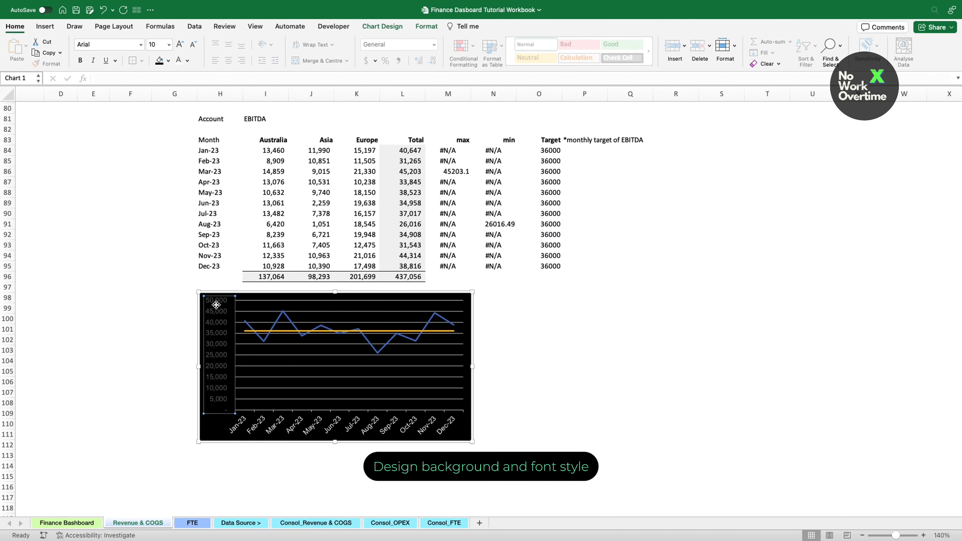
{"action": "left_click", "coordinate": [178, 60]}
{"action": "left_click", "coordinate": [585, 328]}
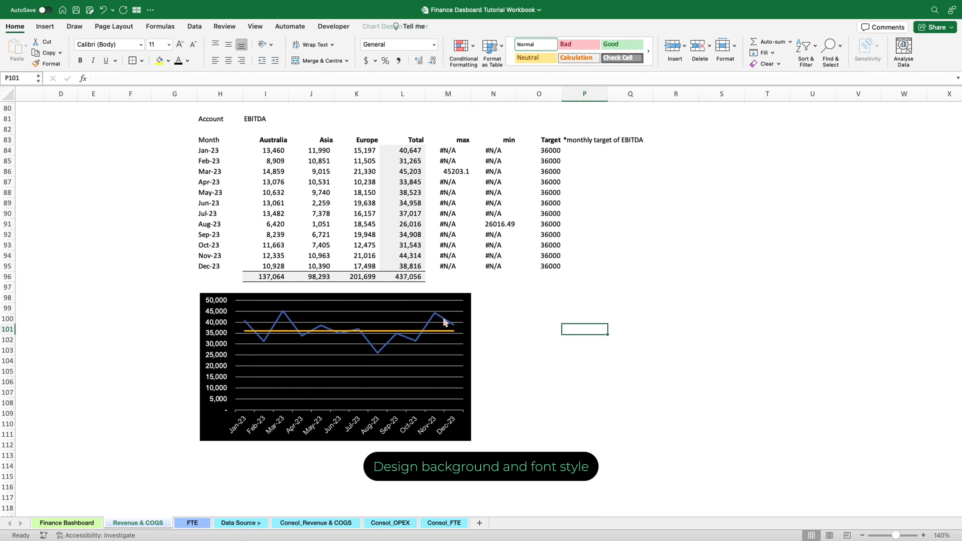
- Open the formatting of the Total series and turn its line into a smoothed line
{"action": "double_click", "coordinate": [445, 323]}
{"action": "left_click", "coordinate": [832, 118]}
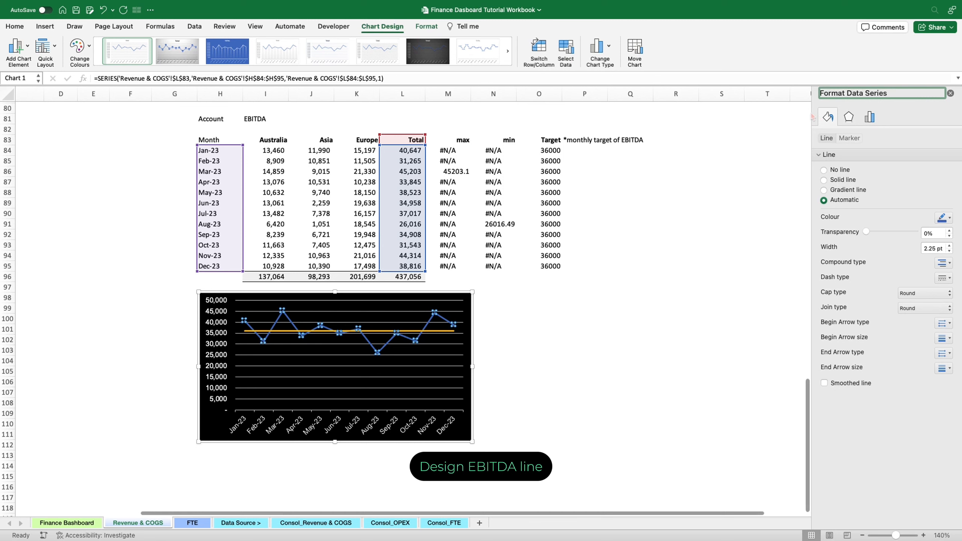
{"action": "left_click_drag", "start_coordinate": [813, 112], "coordinate": [689, 128]}
{"action": "left_click", "coordinate": [726, 384]}
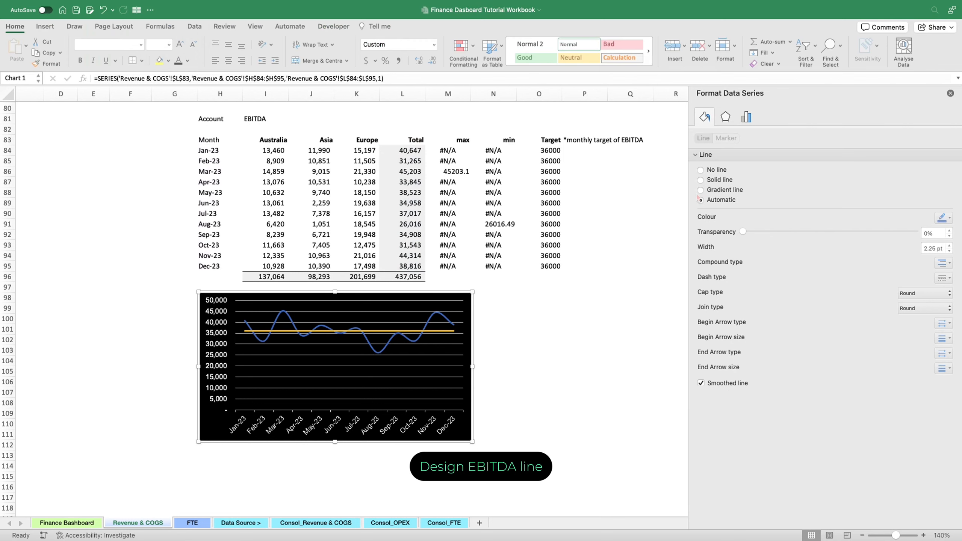
- Change the Total line to a gradient line and remove the two middle gradient stops
{"action": "left_click", "coordinate": [702, 191]}
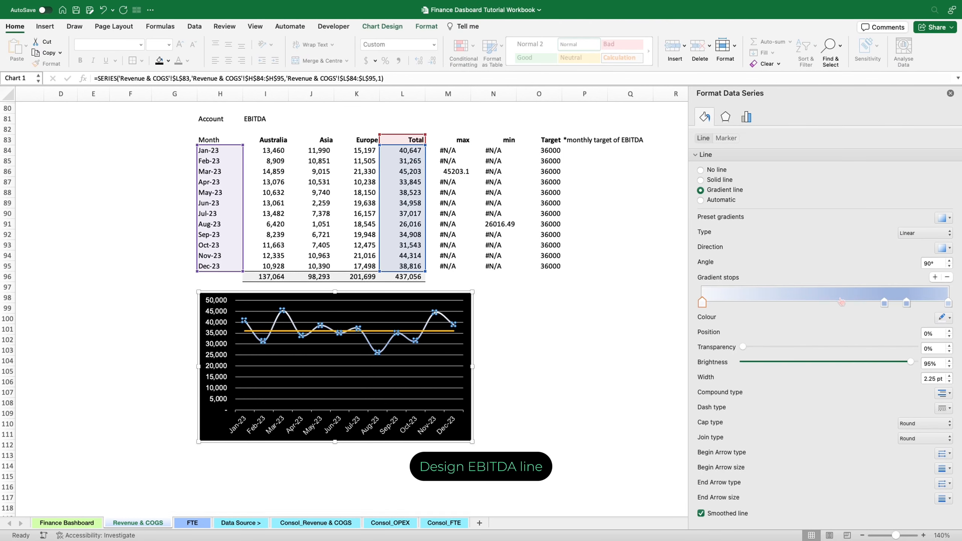
{"action": "left_click", "coordinate": [886, 304]}
{"action": "left_click", "coordinate": [947, 277]}
{"action": "left_click", "coordinate": [948, 278]}
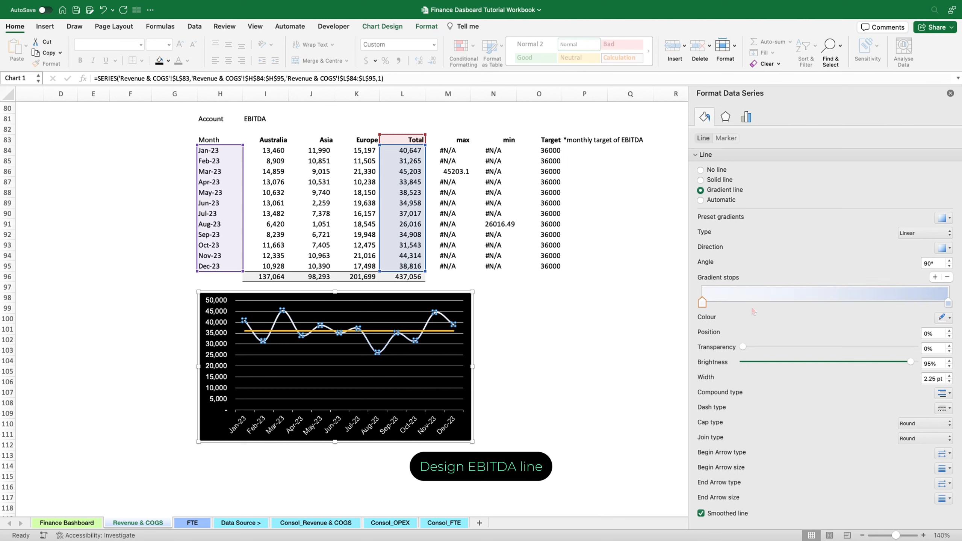
- Set the first gradient stop of the Total line to the custom hex colour 757ACB
{"action": "left_click", "coordinate": [943, 318]}
{"action": "left_click", "coordinate": [886, 458]}
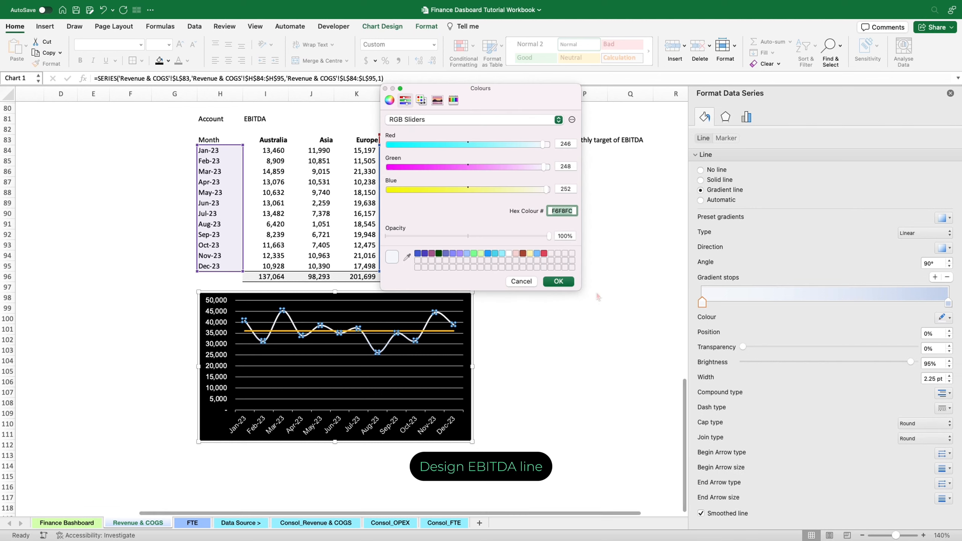
{"action": "type", "text": "757ACB"}
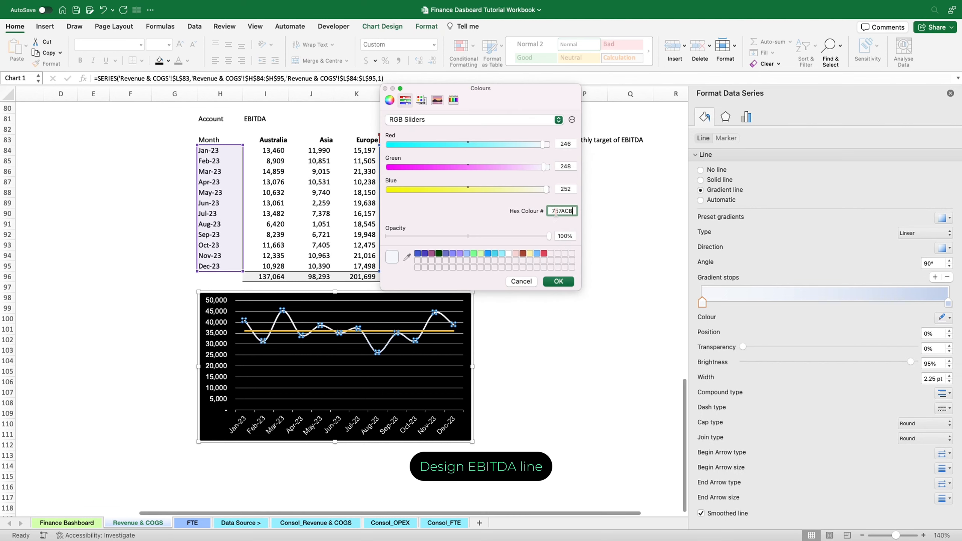
{"action": "left_click", "coordinate": [559, 281]}
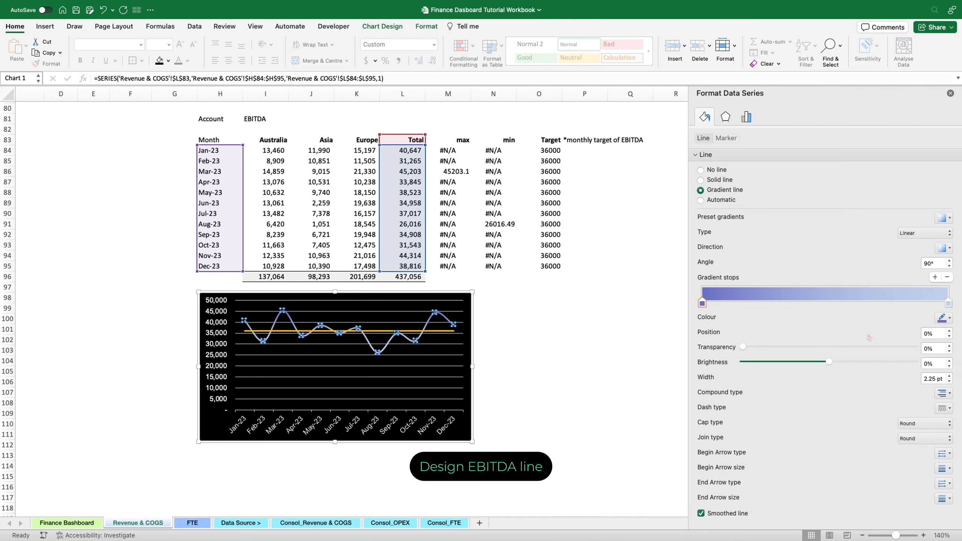
- Try a white last gradient stop and a 3.5 pt width on the Total line, and undo the width change
{"action": "left_click", "coordinate": [949, 303]}
{"action": "left_click", "coordinate": [950, 319]}
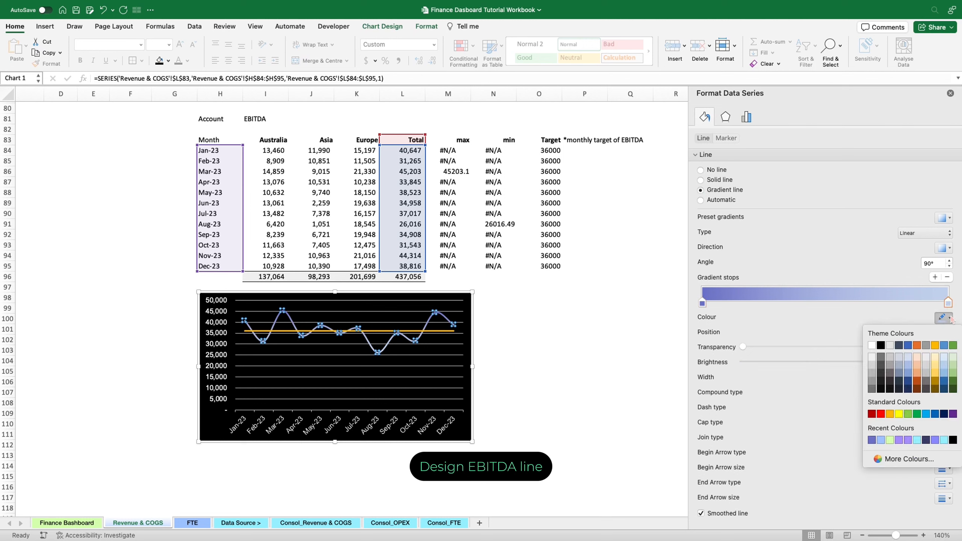
{"action": "left_click", "coordinate": [875, 346]}
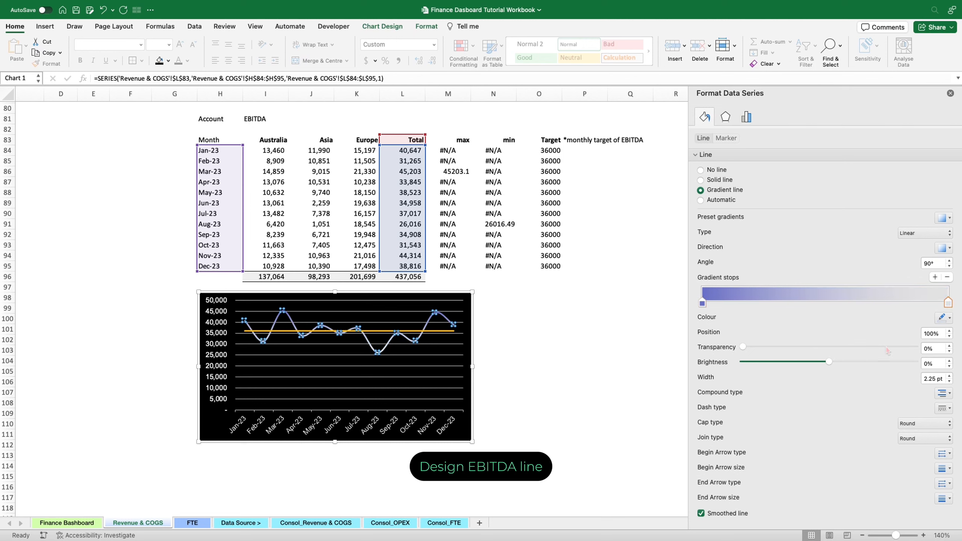
{"action": "double_click", "coordinate": [936, 378]}
{"action": "type", "text": "3"}
{"action": "key", "text": "Return"}
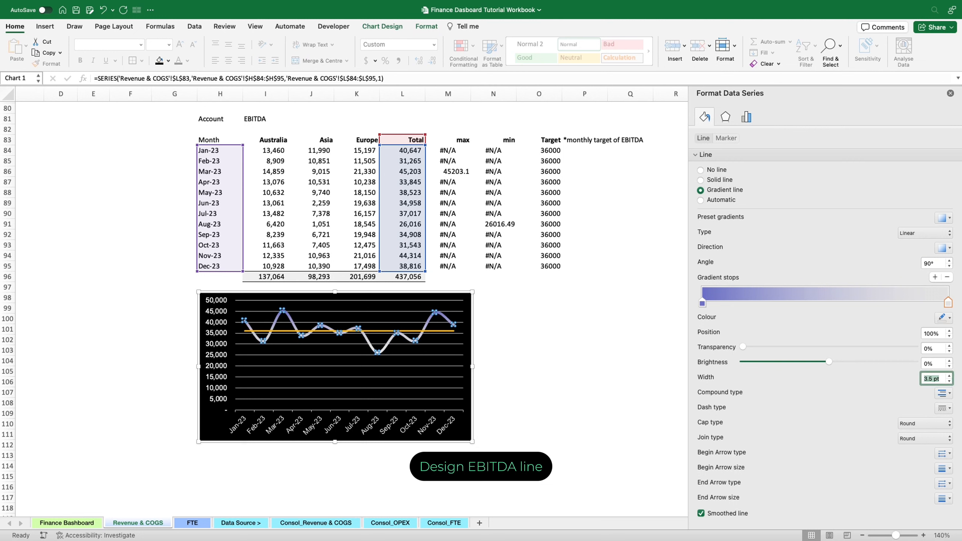
{"action": "key", "text": "super+z"}
- Make the last gradient stop of the Total line black and set the line width to 3.5 pt
{"action": "left_click", "coordinate": [951, 317]}
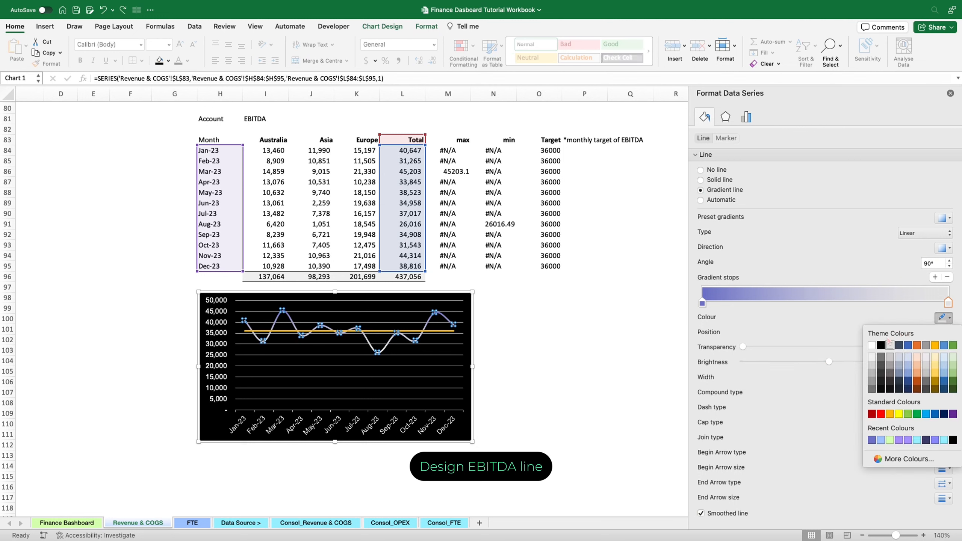
{"action": "left_click", "coordinate": [881, 346]}
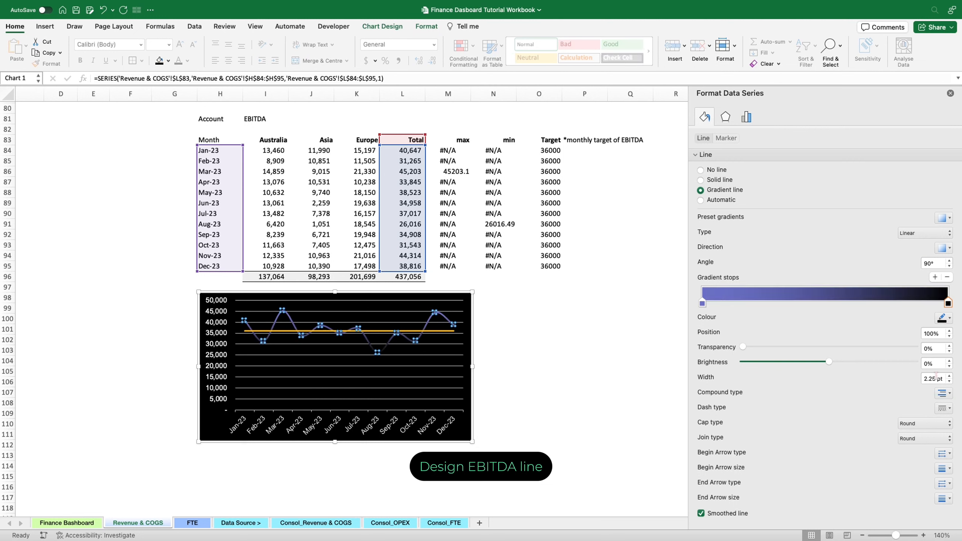
{"action": "left_click_drag", "start_coordinate": [937, 376], "coordinate": [921, 376]}
{"action": "type", "text": "3"}
{"action": "key", "text": "Return"}
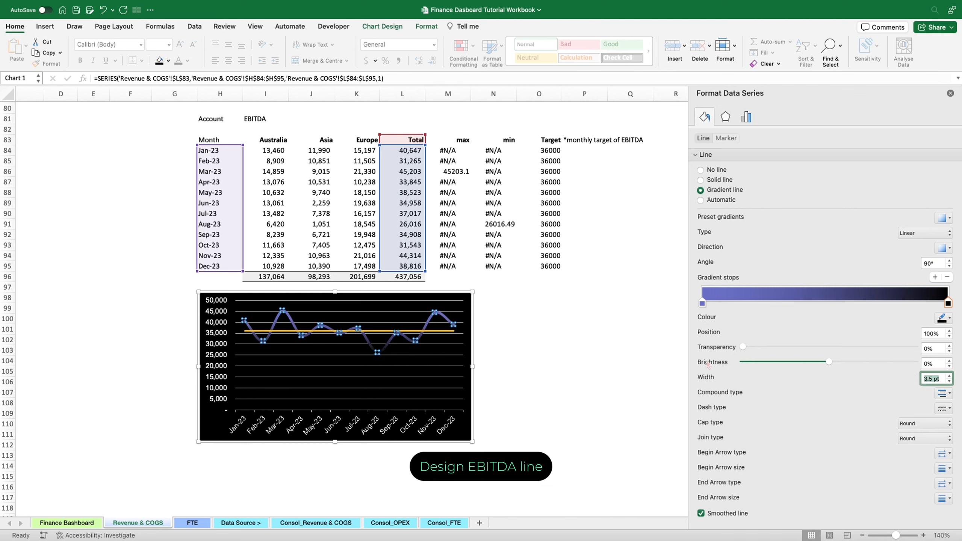
- Format the Target line as a dotted line in the custom hex colour FF0000
{"action": "left_click", "coordinate": [442, 330]}
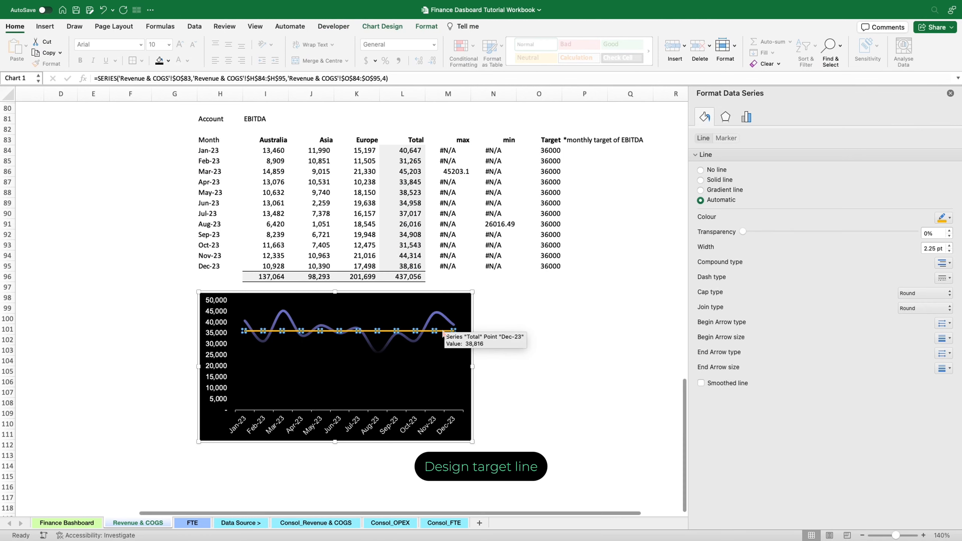
{"action": "left_click", "coordinate": [951, 219]}
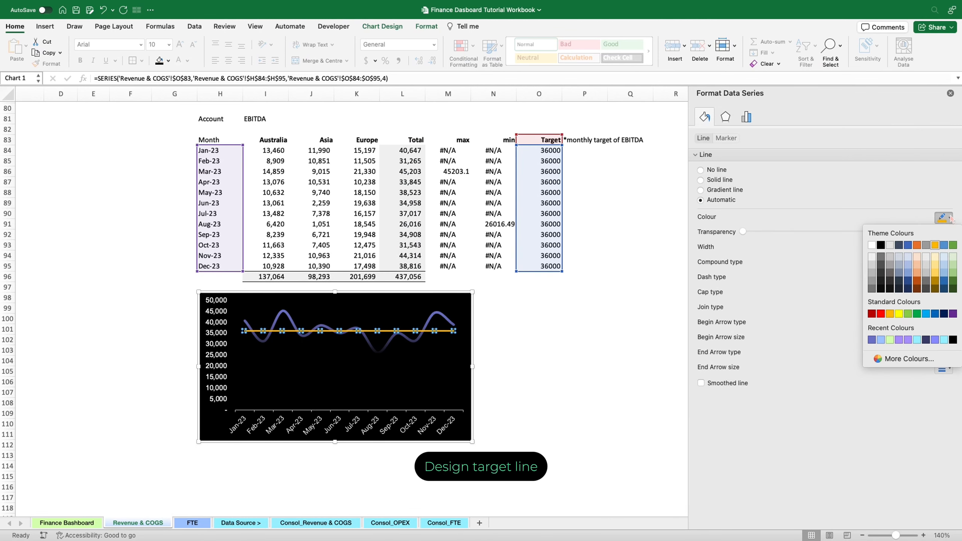
{"action": "left_click", "coordinate": [906, 358]}
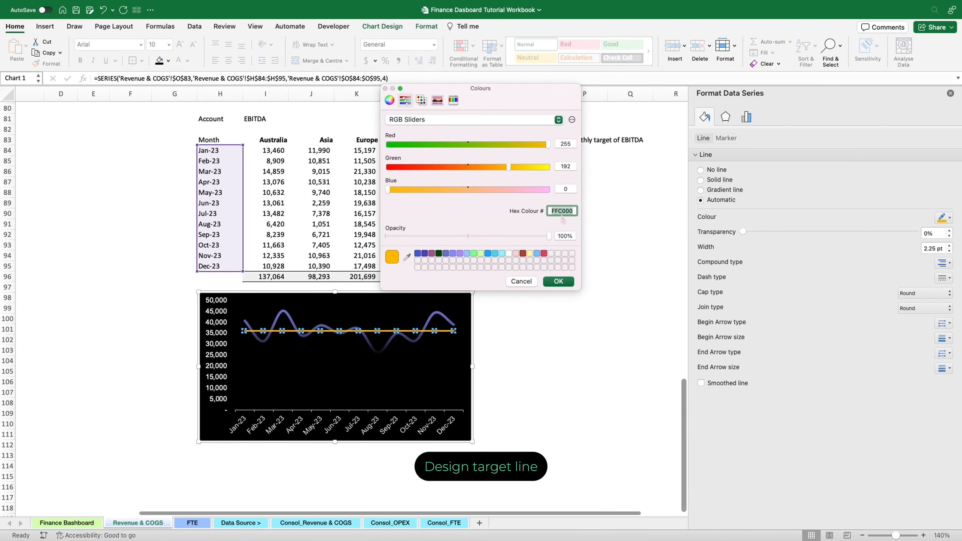
{"action": "type", "text": "FF0000"}
{"action": "left_click", "coordinate": [560, 281]}
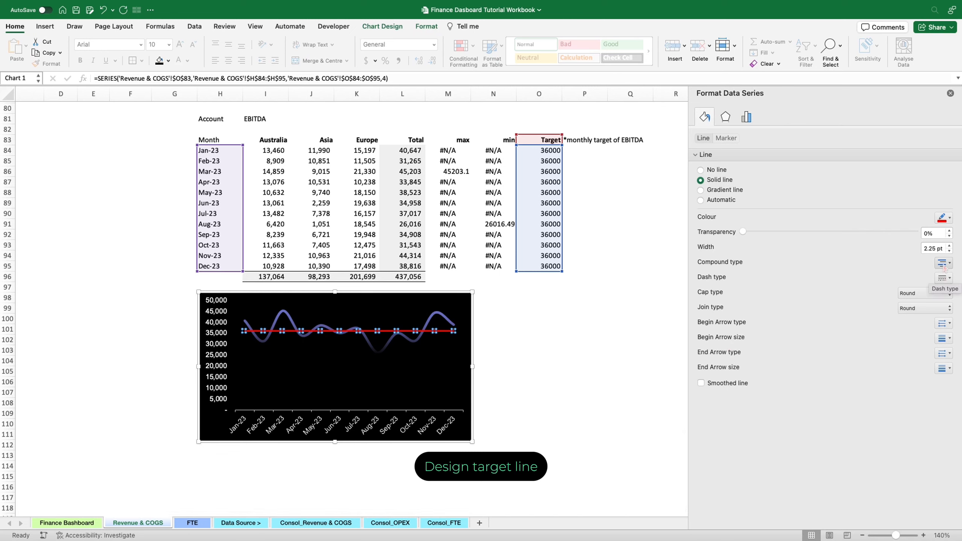
{"action": "left_click", "coordinate": [947, 278]}
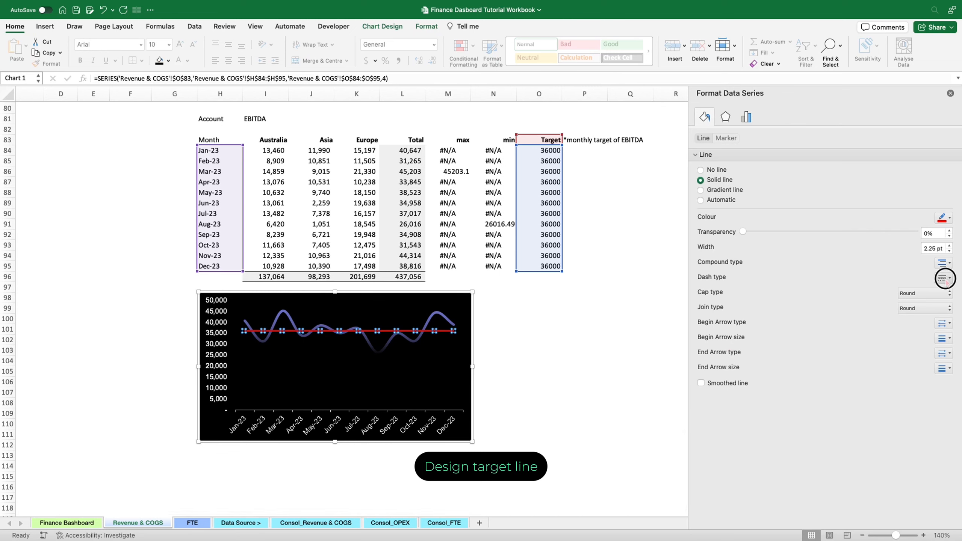
{"action": "left_click", "coordinate": [935, 303]}
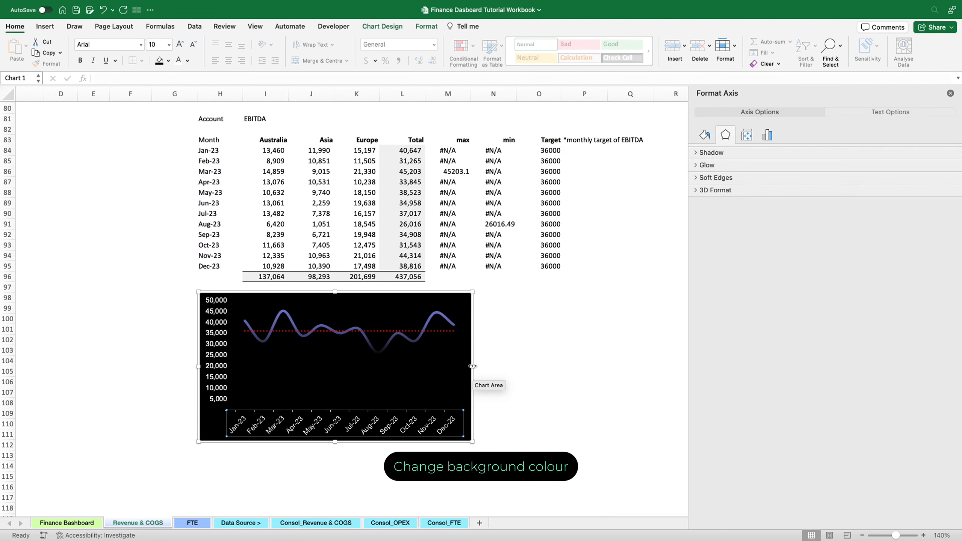
- Widen the EBITDA chart to about 7.37 inches and fill its background with the recent light green colour
{"action": "left_click_drag", "start_coordinate": [472, 367], "coordinate": [572, 363]}
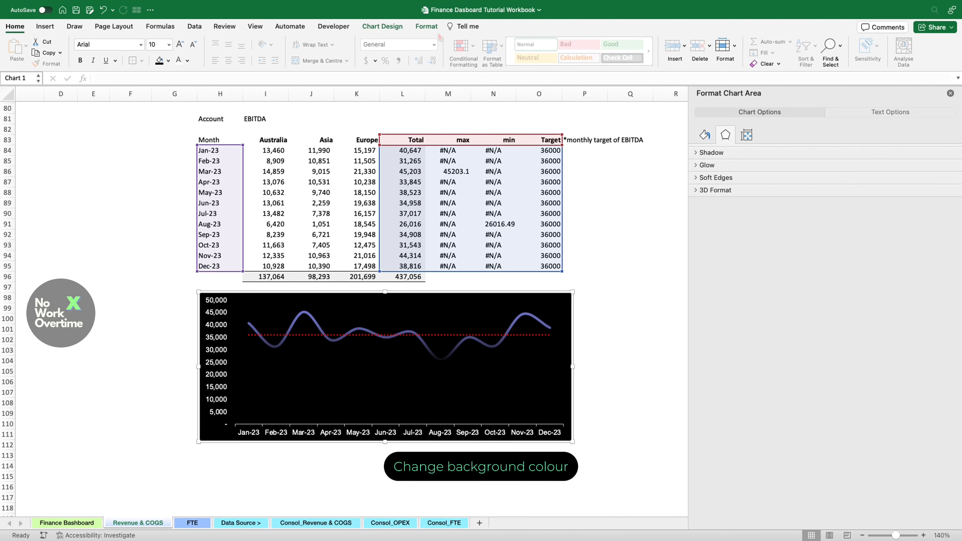
{"action": "left_click", "coordinate": [381, 31]}
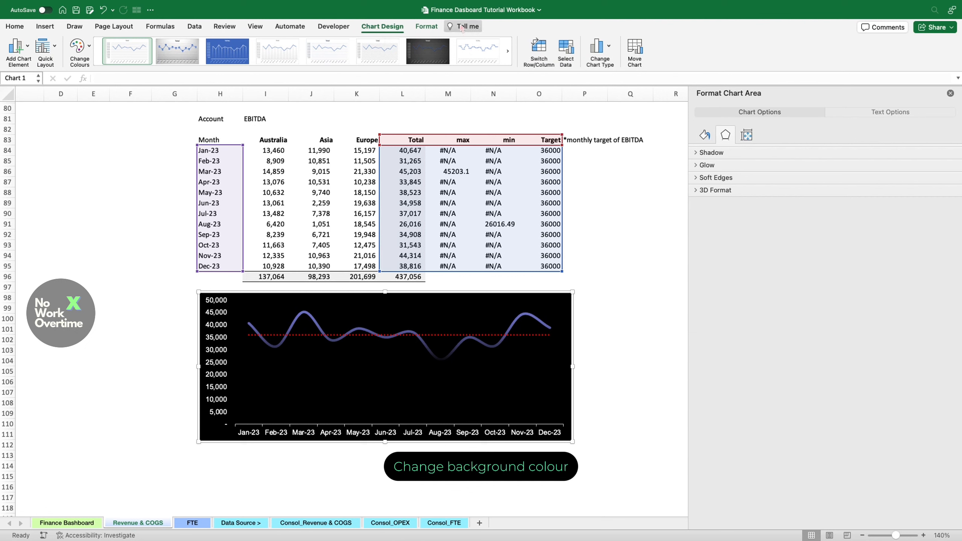
{"action": "left_click", "coordinate": [425, 27]}
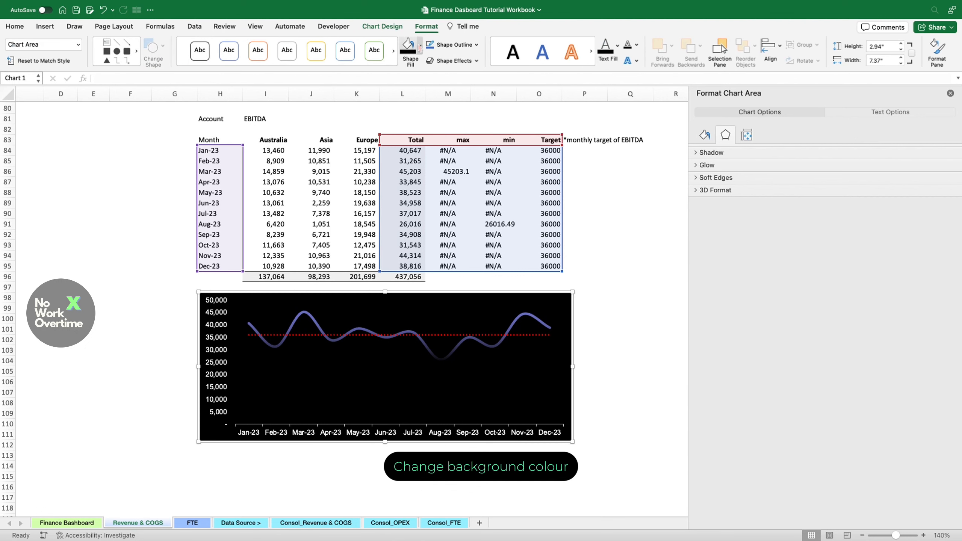
{"action": "left_click", "coordinate": [420, 45]}
{"action": "left_click", "coordinate": [435, 201]}
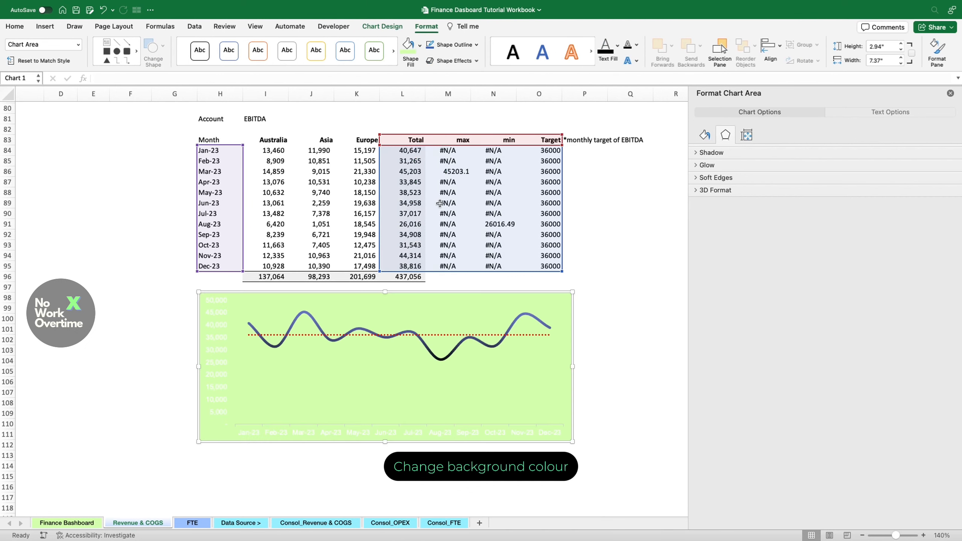
{"action": "left_click", "coordinate": [601, 278]}
- Make the vertical and horizontal axis labels of the EBITDA chart black
{"action": "left_click", "coordinate": [218, 322]}
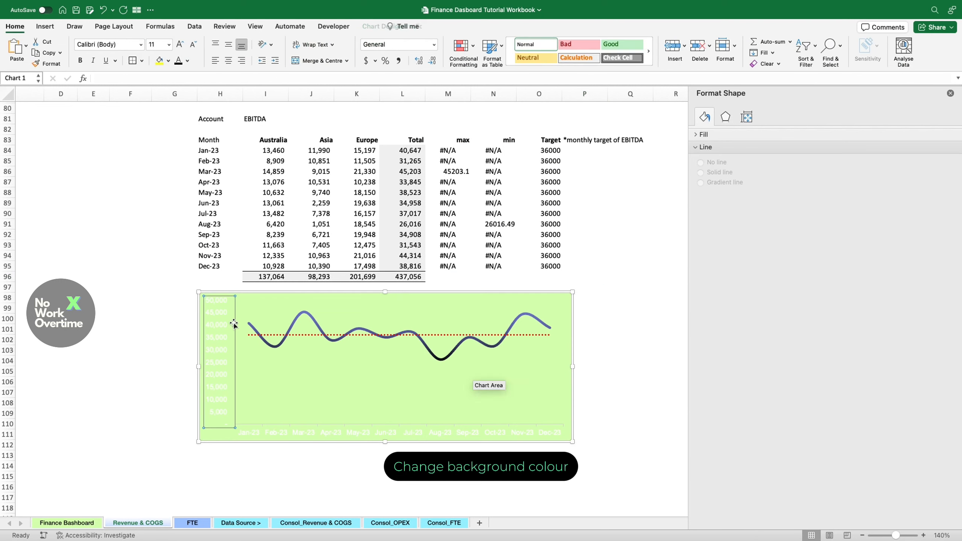
{"action": "left_click", "coordinate": [619, 45]}
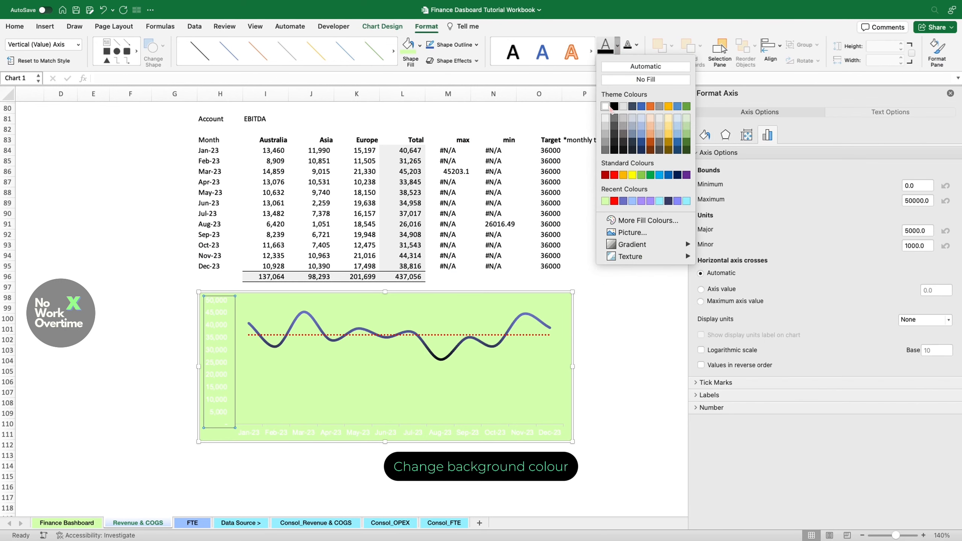
{"action": "left_click", "coordinate": [615, 107]}
{"action": "left_click", "coordinate": [440, 433]}
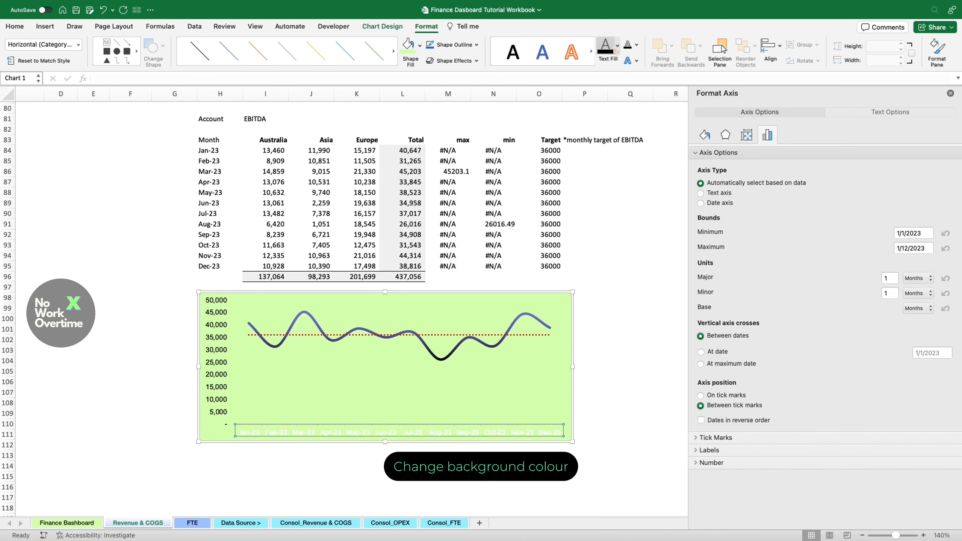
- Add a legend at the top of the EBITDA chart
{"action": "left_click", "coordinate": [232, 326]}
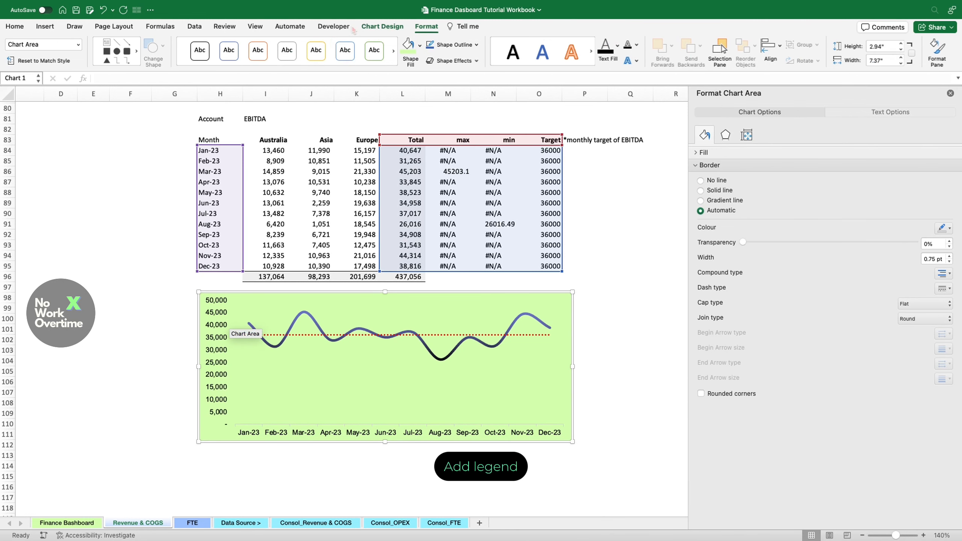
{"action": "left_click", "coordinate": [383, 27]}
{"action": "left_click", "coordinate": [17, 46]}
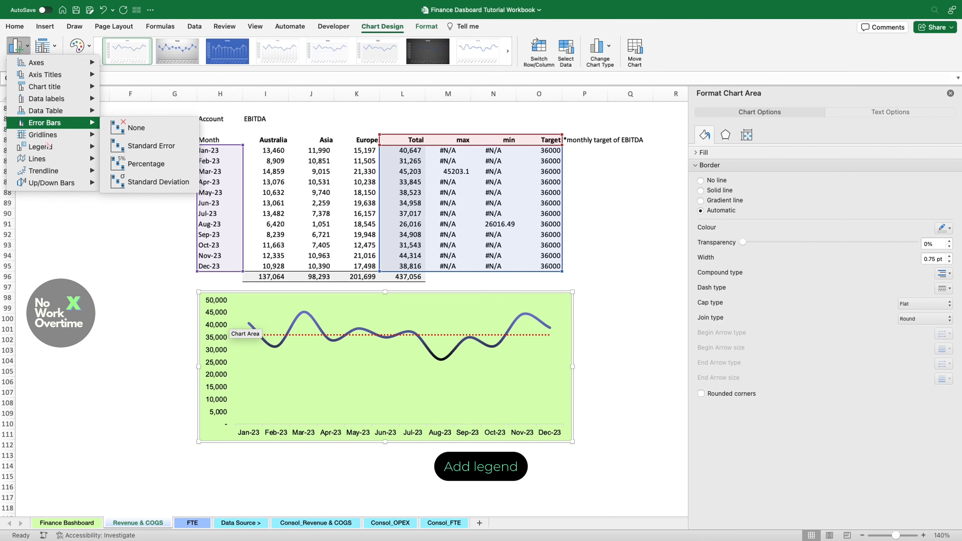
{"action": "mouse_move", "coordinate": [92, 151]}
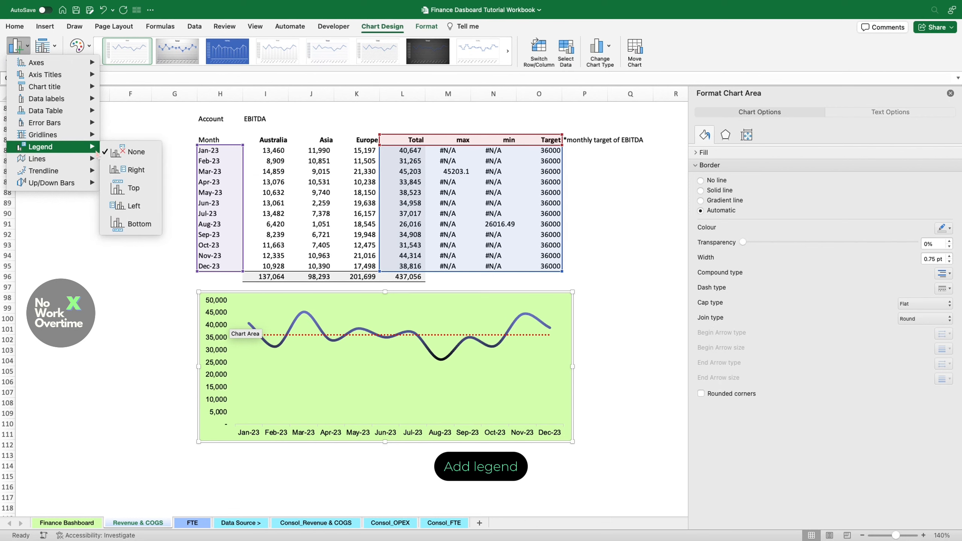
{"action": "left_click", "coordinate": [134, 187]}
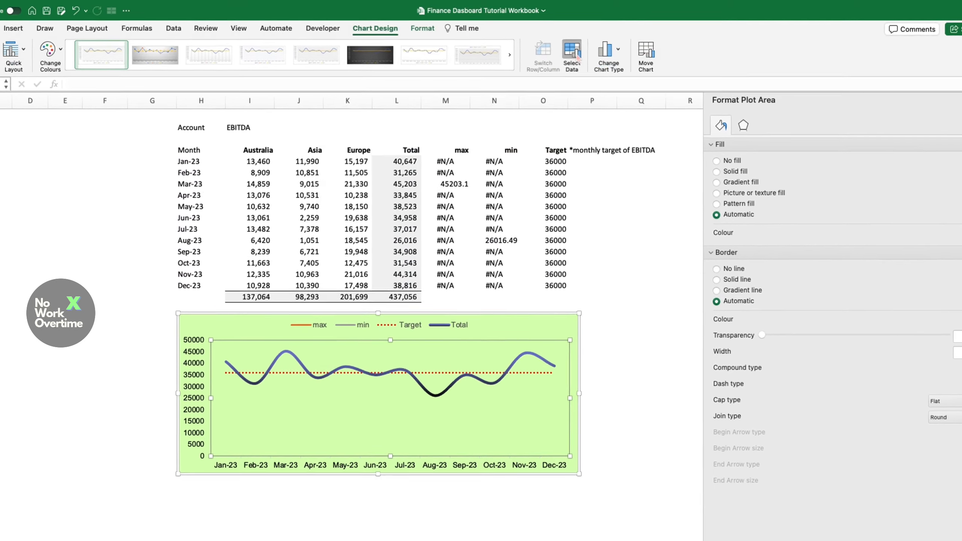
- In the chart's data source settings, show empty cells as Zero and treat #N/A as an empty cell, checking the min series too
{"action": "left_click", "coordinate": [573, 53]}
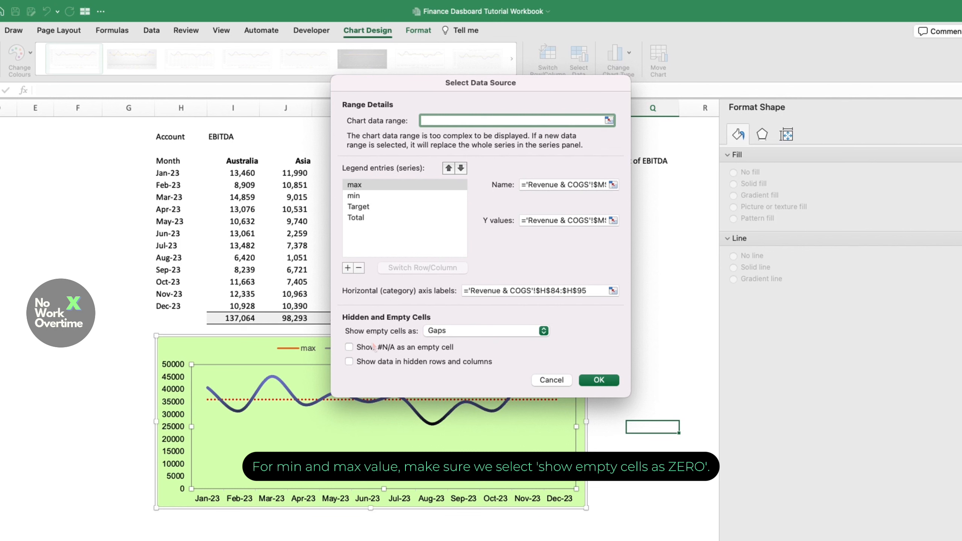
{"action": "left_click", "coordinate": [438, 331]}
{"action": "left_click", "coordinate": [439, 342]}
{"action": "left_click", "coordinate": [406, 348]}
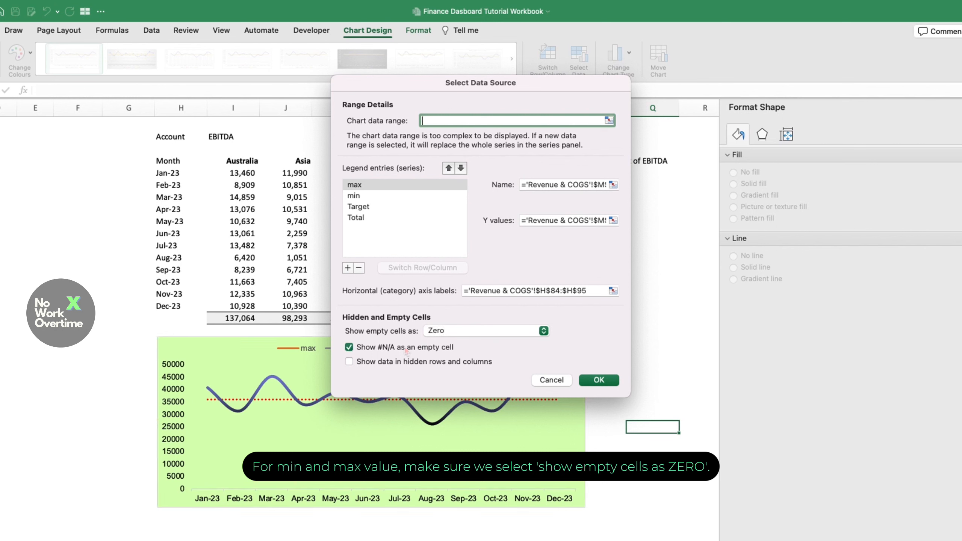
{"action": "left_click", "coordinate": [363, 196]}
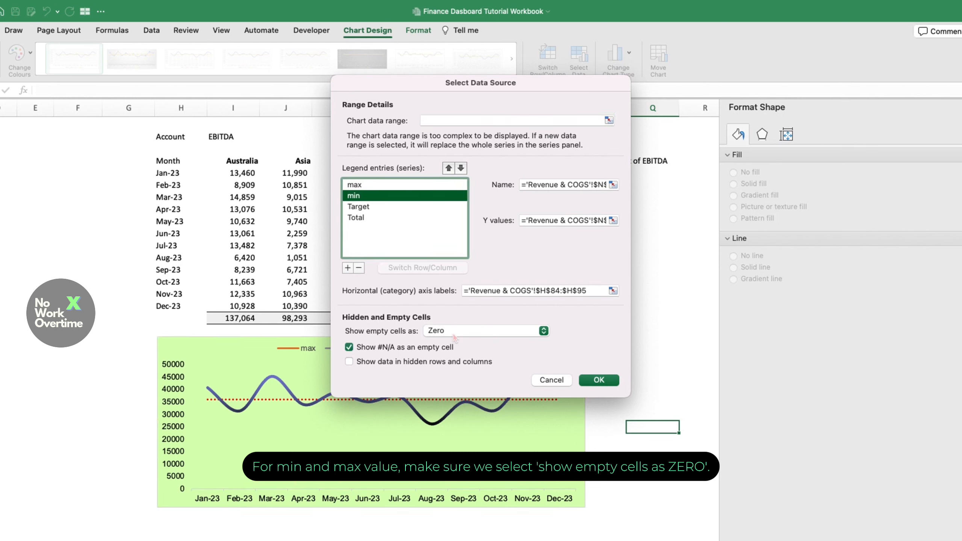
{"action": "left_click", "coordinate": [599, 380]}
- Select the max series in the EBITDA chart and give it built-in circle markers
{"action": "left_click", "coordinate": [282, 391]}
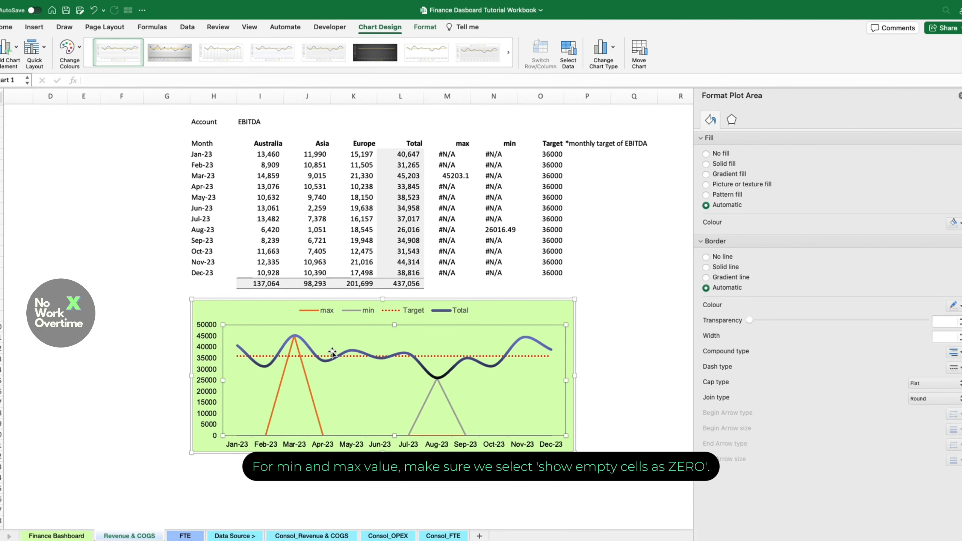
{"action": "left_click", "coordinate": [299, 328]}
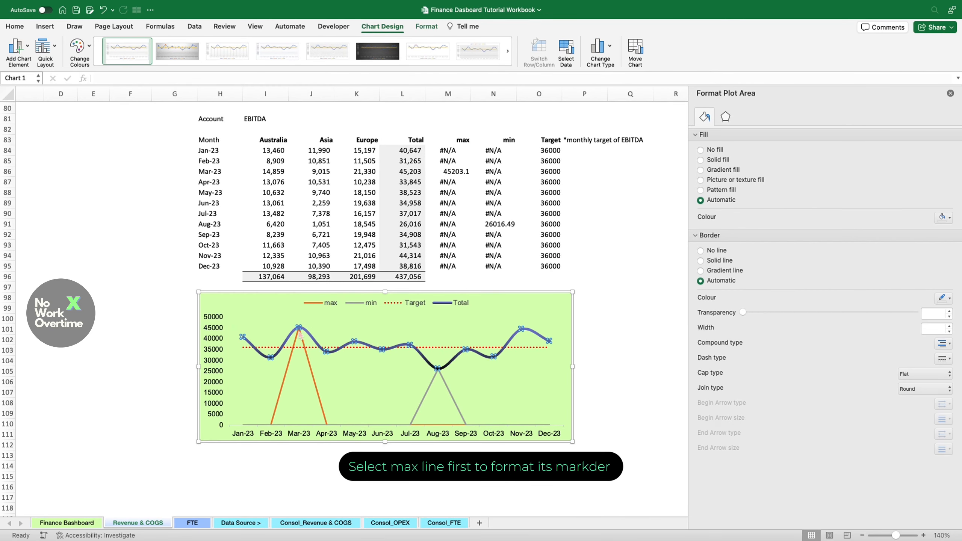
{"action": "left_click", "coordinate": [299, 327]}
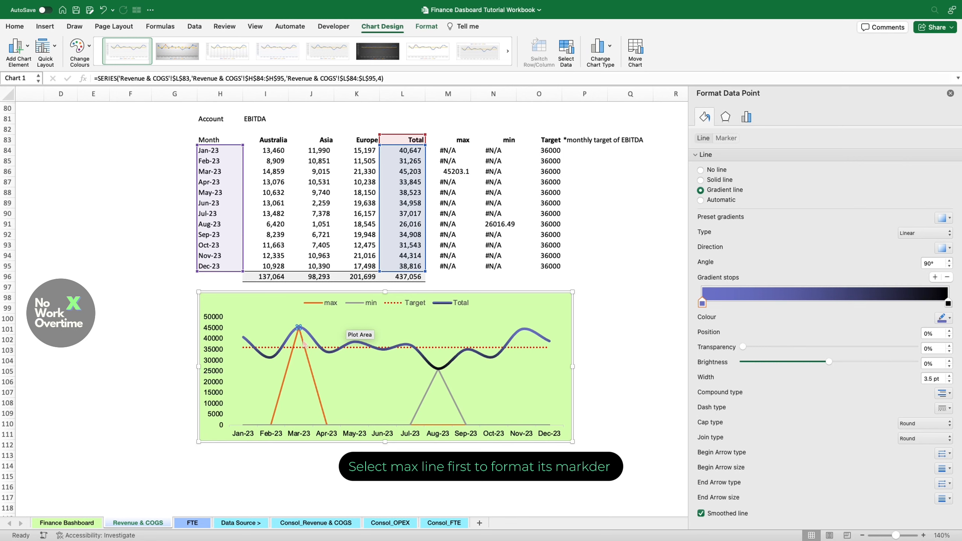
{"action": "left_click", "coordinate": [304, 345]}
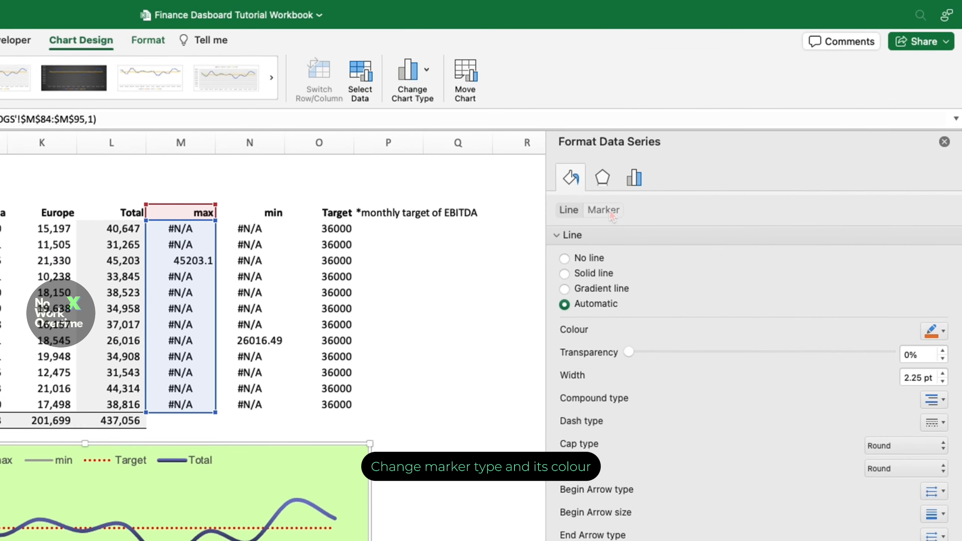
{"action": "left_click", "coordinate": [607, 211]}
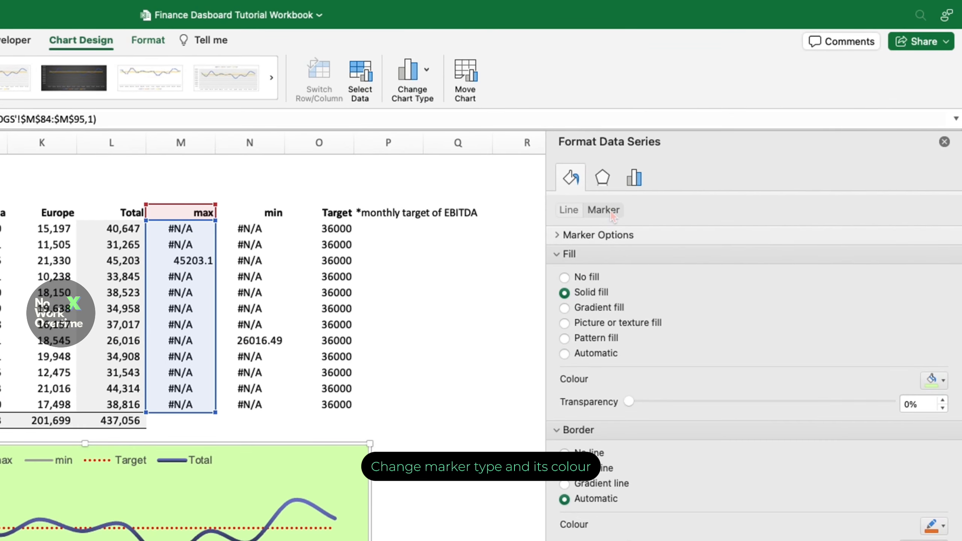
{"action": "left_click", "coordinate": [610, 235]}
{"action": "left_click", "coordinate": [590, 288]}
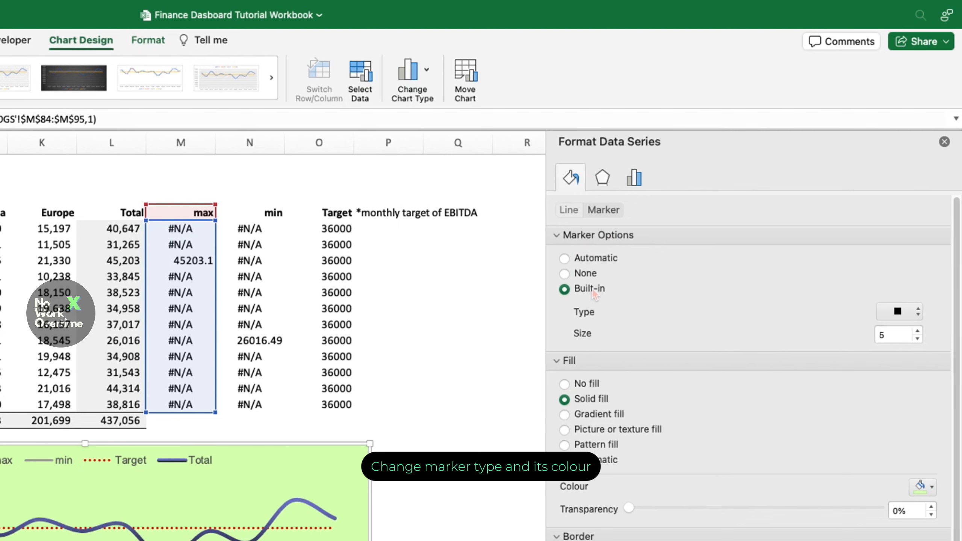
{"action": "left_click", "coordinate": [886, 311]}
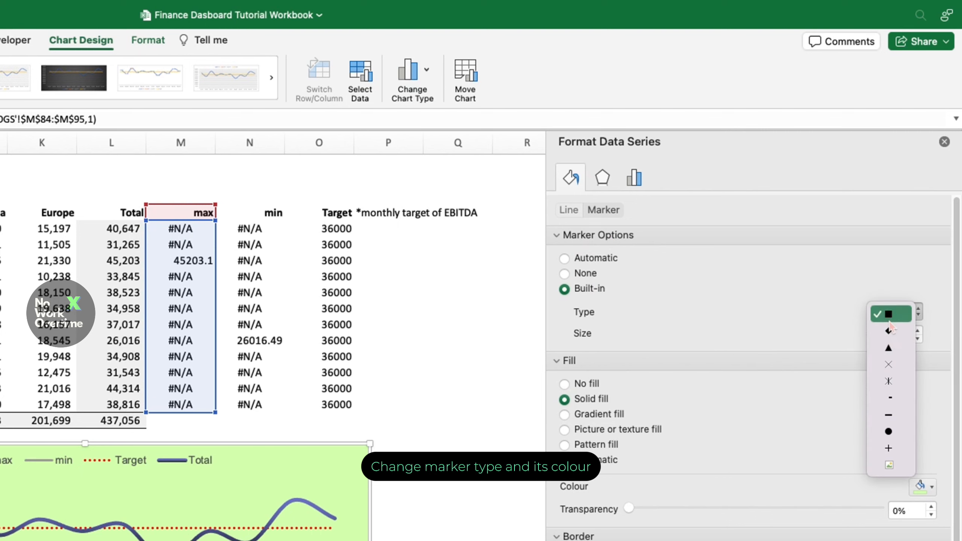
{"action": "left_click", "coordinate": [893, 433]}
- Set the max series' markers to size 14 with no border line
{"action": "left_click", "coordinate": [884, 335]}
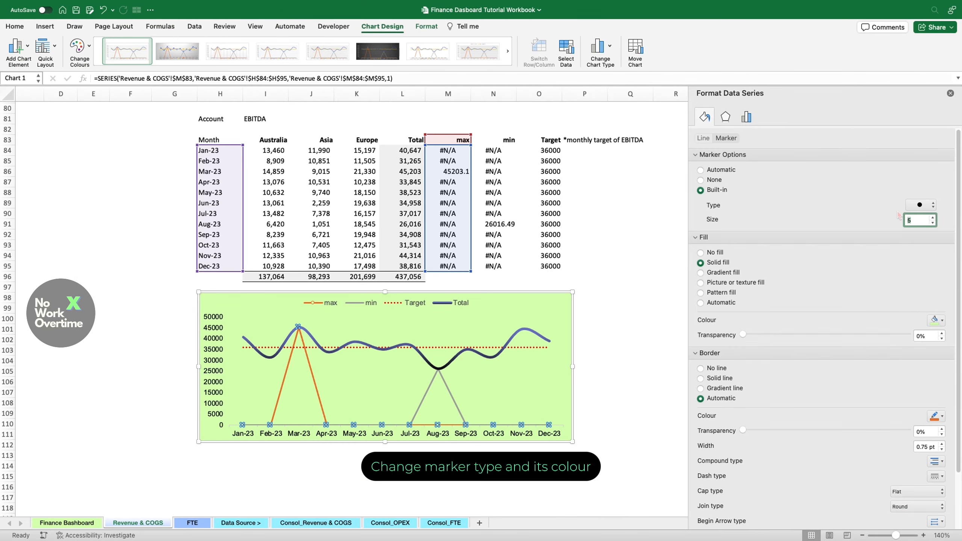
{"action": "type", "text": "14"}
{"action": "key", "text": "Return"}
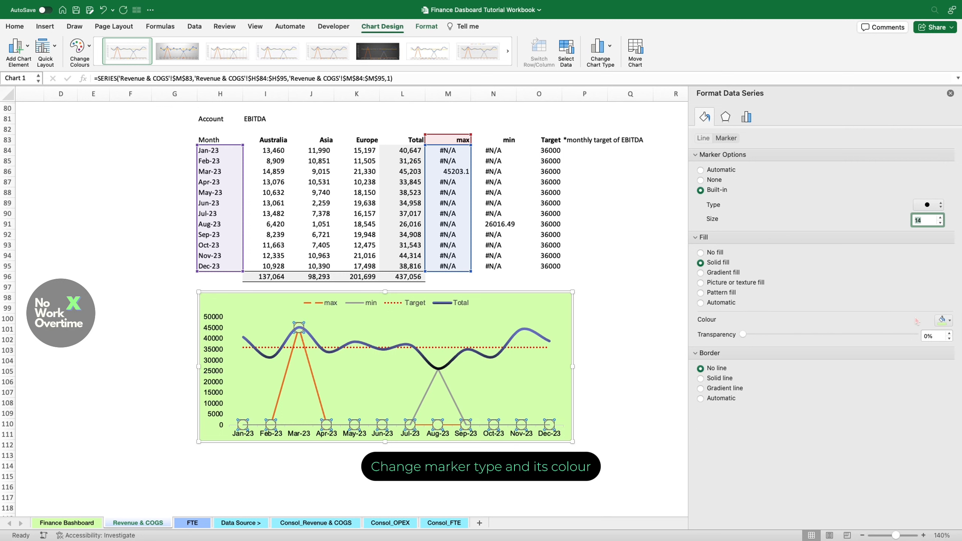
- Fill the max series' markers with the standard light blue colour
{"action": "left_click", "coordinate": [940, 320]}
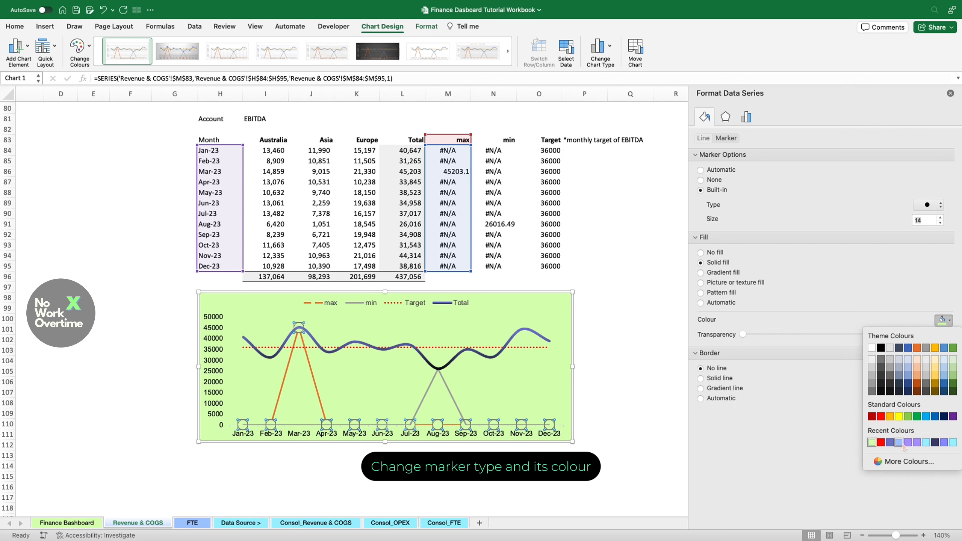
{"action": "left_click", "coordinate": [926, 416]}
- Give the min series built-in circle markers of size 14 with an orange fill
{"action": "left_click", "coordinate": [701, 190]}
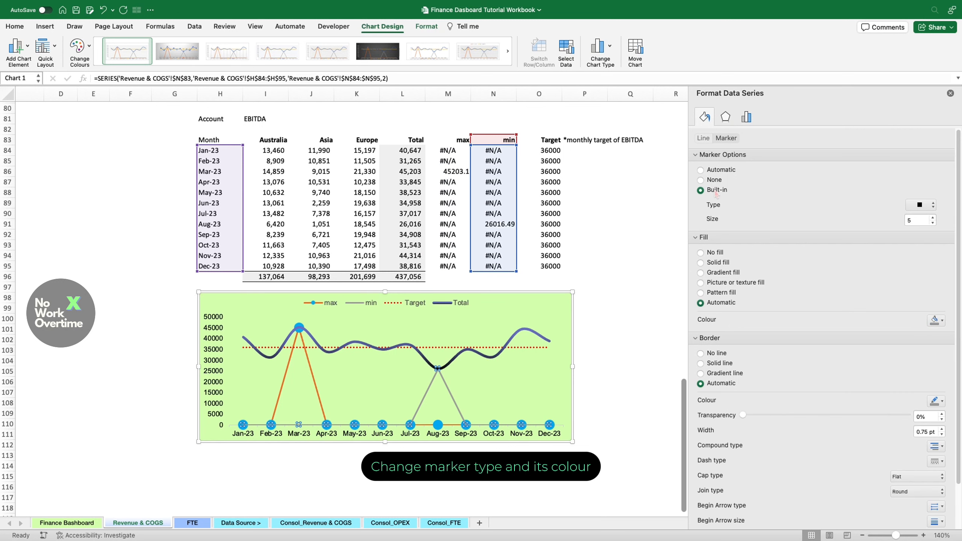
{"action": "left_click", "coordinate": [928, 204]}
{"action": "left_click", "coordinate": [914, 283]}
{"action": "double_click", "coordinate": [915, 220]}
{"action": "key", "text": "Return"}
{"action": "left_click", "coordinate": [938, 321]}
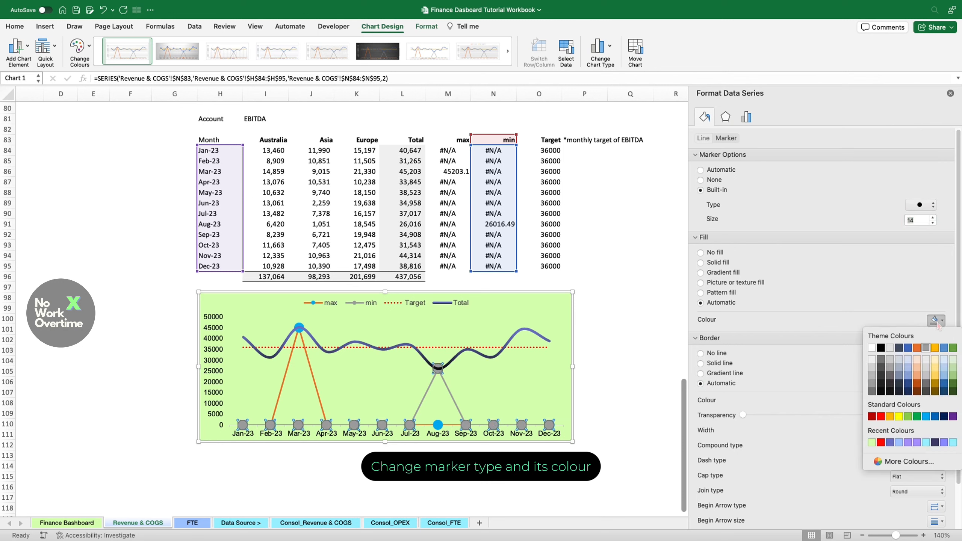
{"action": "left_click", "coordinate": [890, 417]}
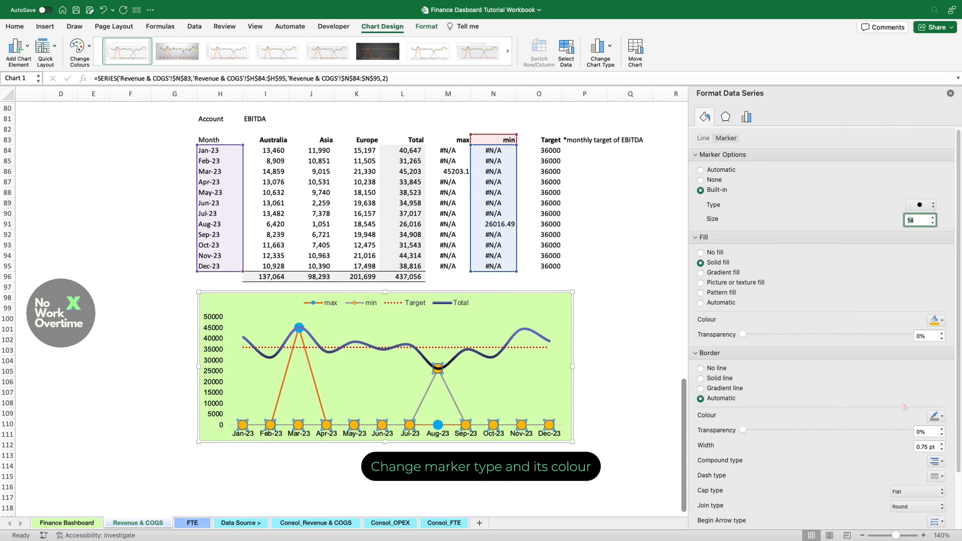
{"action": "left_click", "coordinate": [669, 361]}
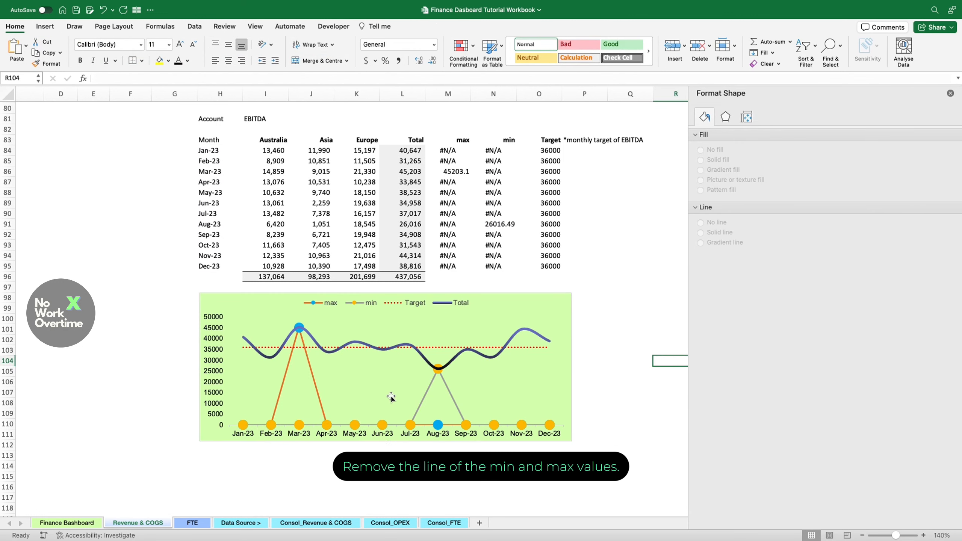
- In the EBITDA chart's data source settings, show empty cells as Gaps and stop treating #N/A as an empty cell
{"action": "left_click", "coordinate": [314, 388]}
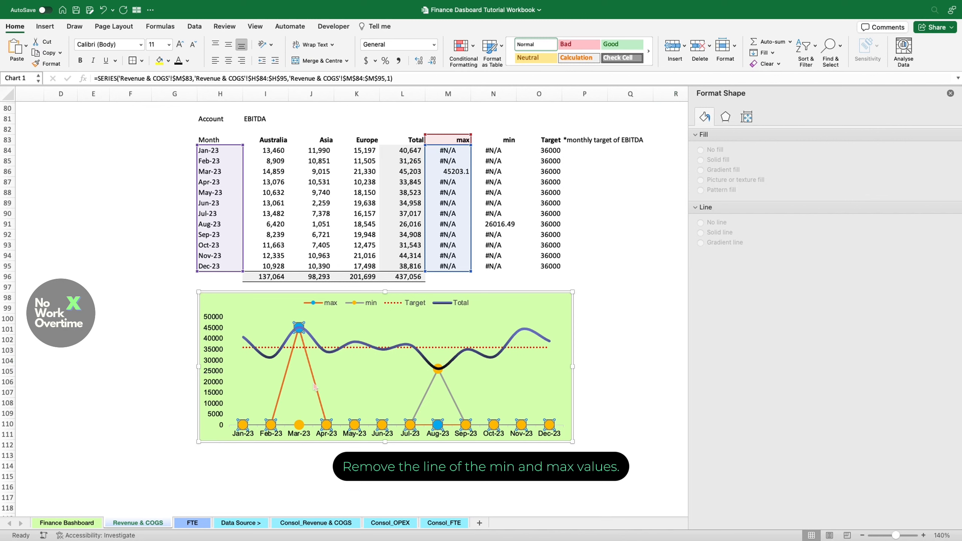
{"action": "left_click", "coordinate": [382, 27]}
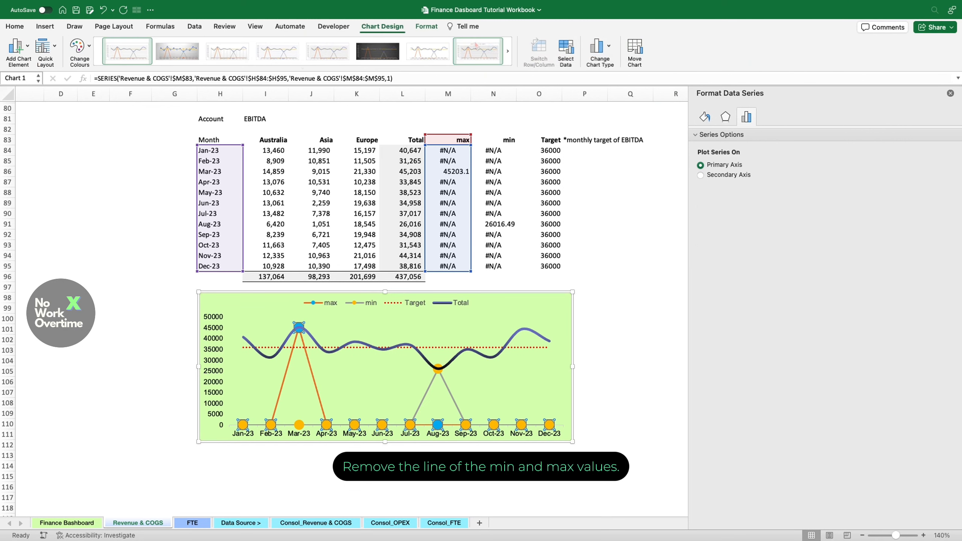
{"action": "left_click", "coordinate": [566, 49]}
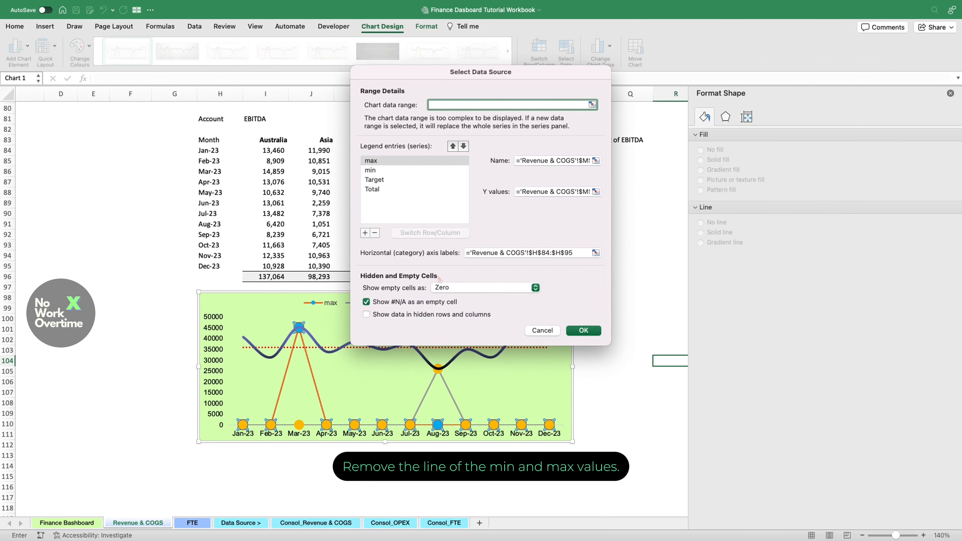
{"action": "left_click", "coordinate": [413, 303]}
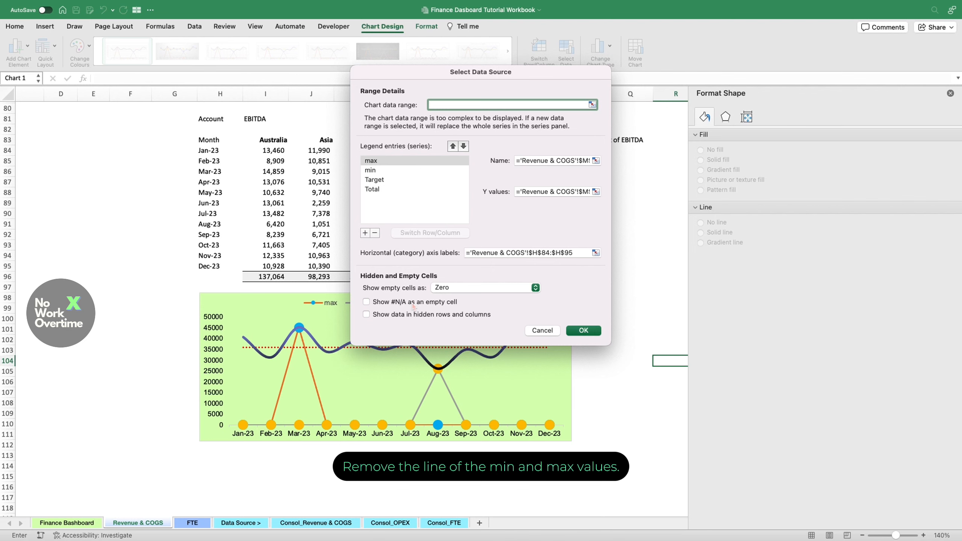
{"action": "left_click", "coordinate": [435, 288]}
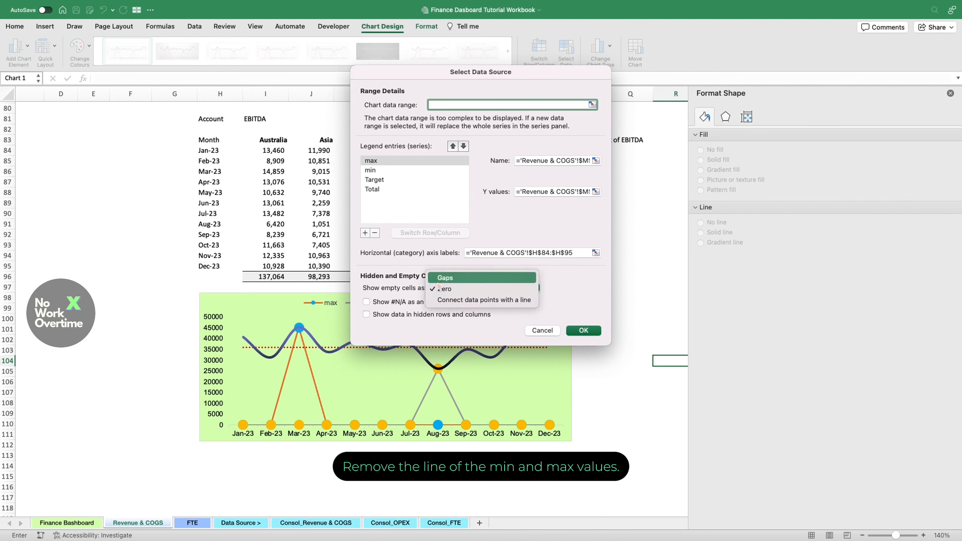
{"action": "key", "text": "Return"}
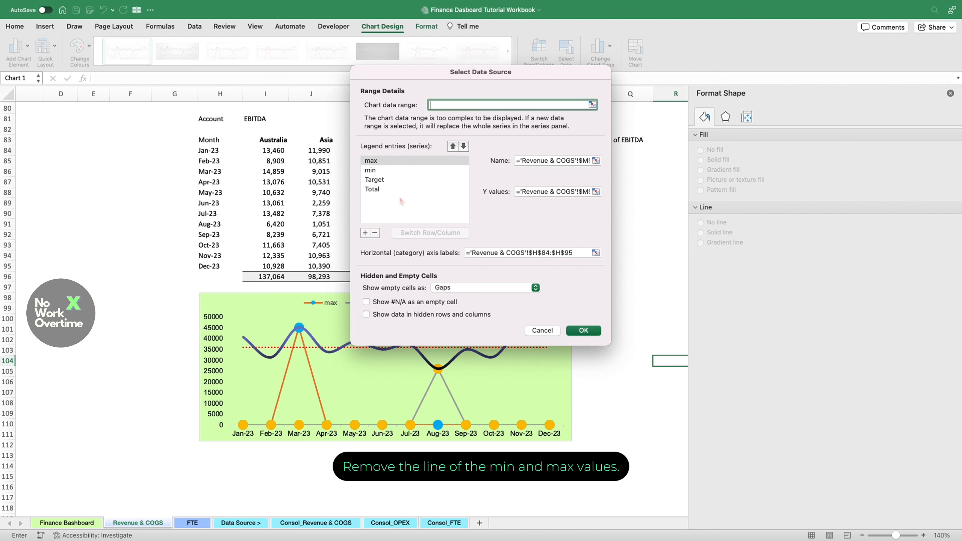
{"action": "left_click", "coordinate": [371, 170]}
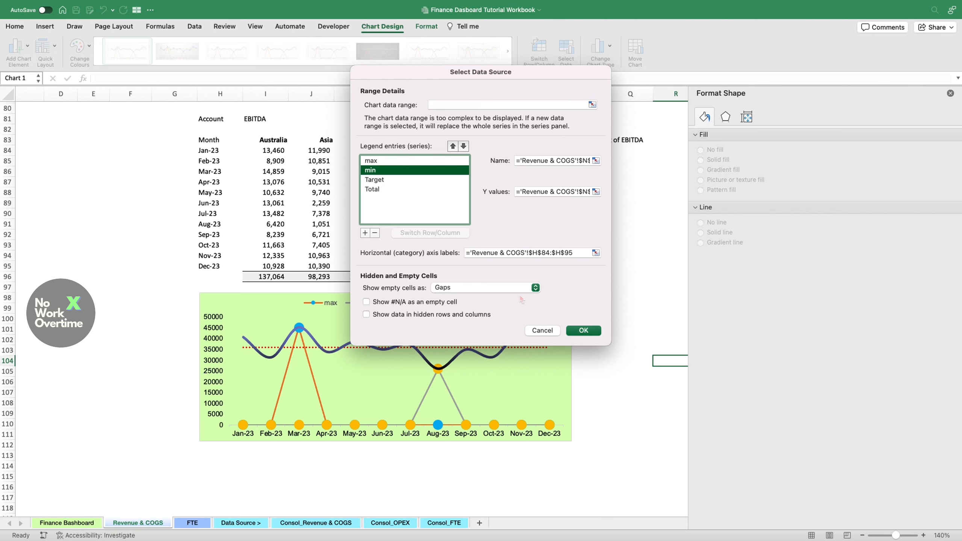
{"action": "left_click", "coordinate": [583, 330]}
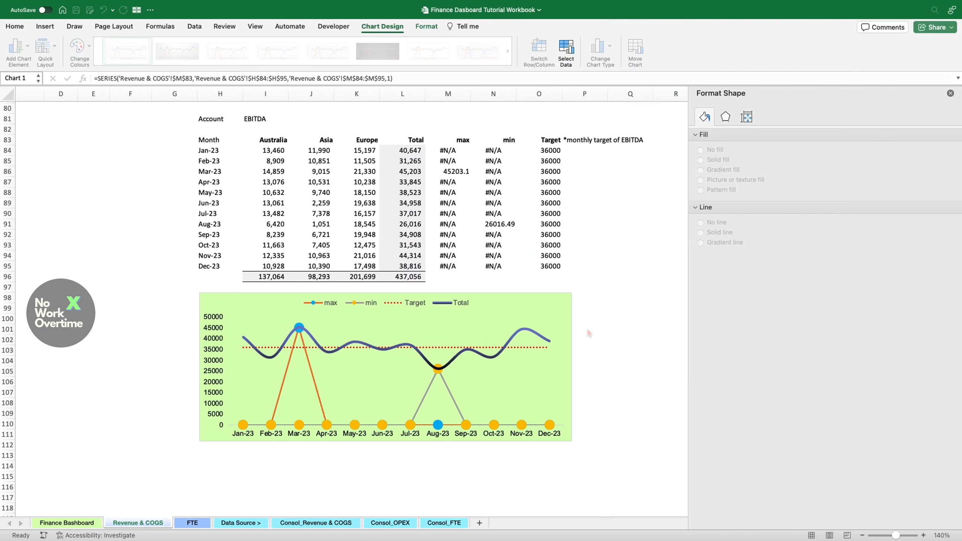
- Reorder the EBITDA chart's series as Target, Total, min, max
{"action": "left_click", "coordinate": [461, 364]}
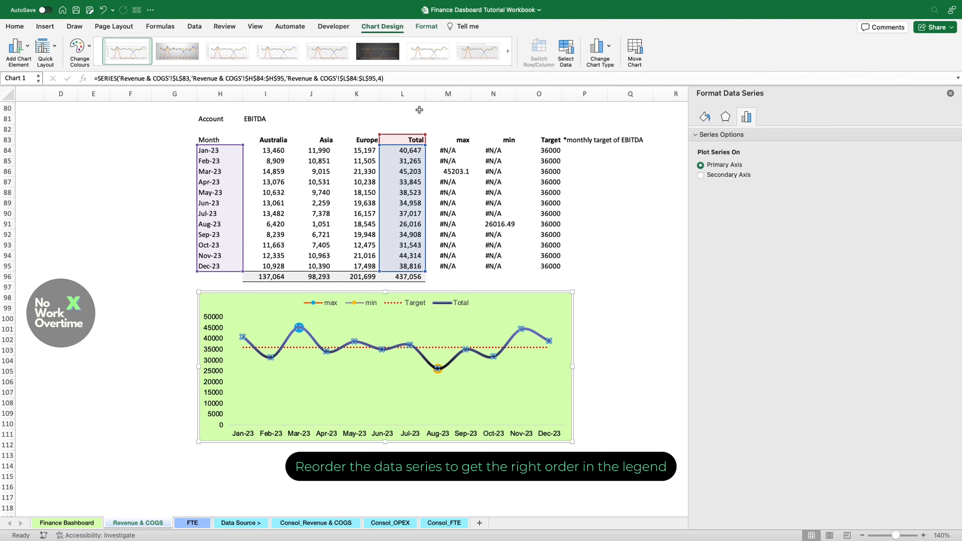
{"action": "left_click", "coordinate": [564, 52]}
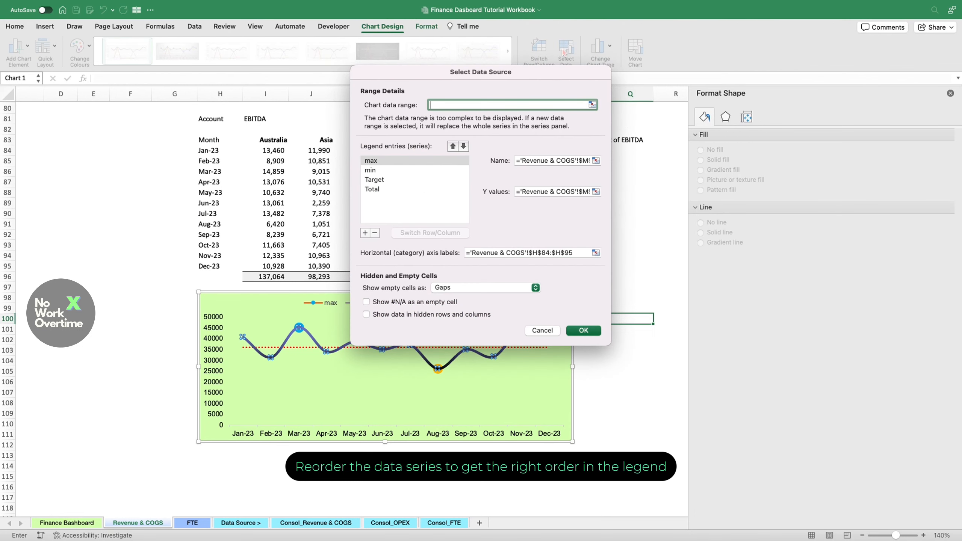
{"action": "left_click", "coordinate": [430, 179]}
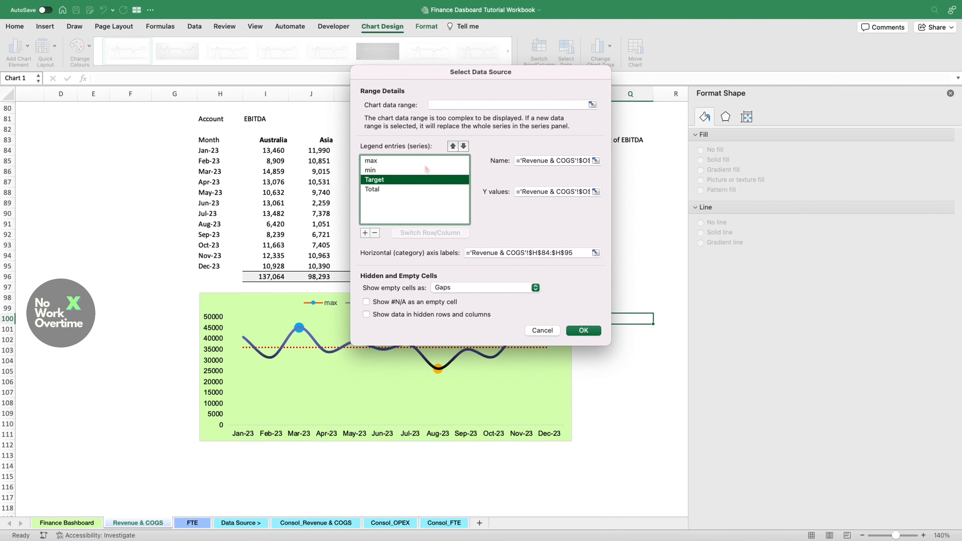
{"action": "left_click", "coordinate": [436, 162]}
{"action": "left_click", "coordinate": [463, 147]}
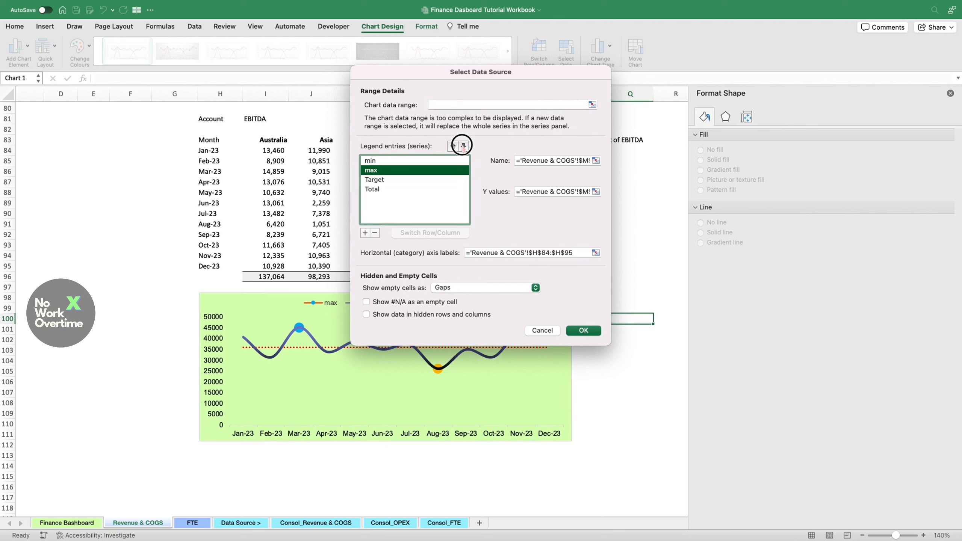
{"action": "left_click", "coordinate": [464, 147]}
{"action": "left_click", "coordinate": [464, 147]}
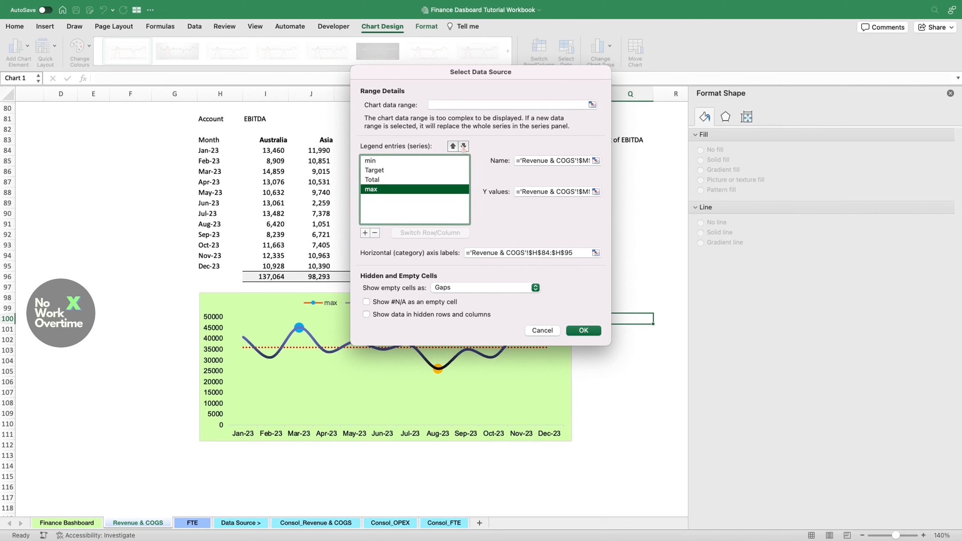
{"action": "left_click", "coordinate": [398, 161]}
{"action": "left_click", "coordinate": [464, 147]}
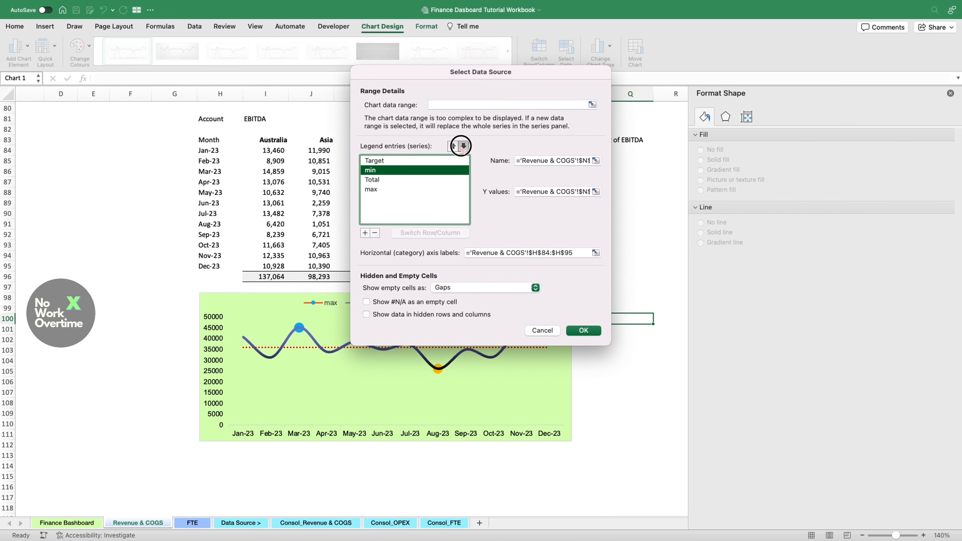
{"action": "left_click", "coordinate": [463, 147]}
{"action": "left_click", "coordinate": [583, 330]}
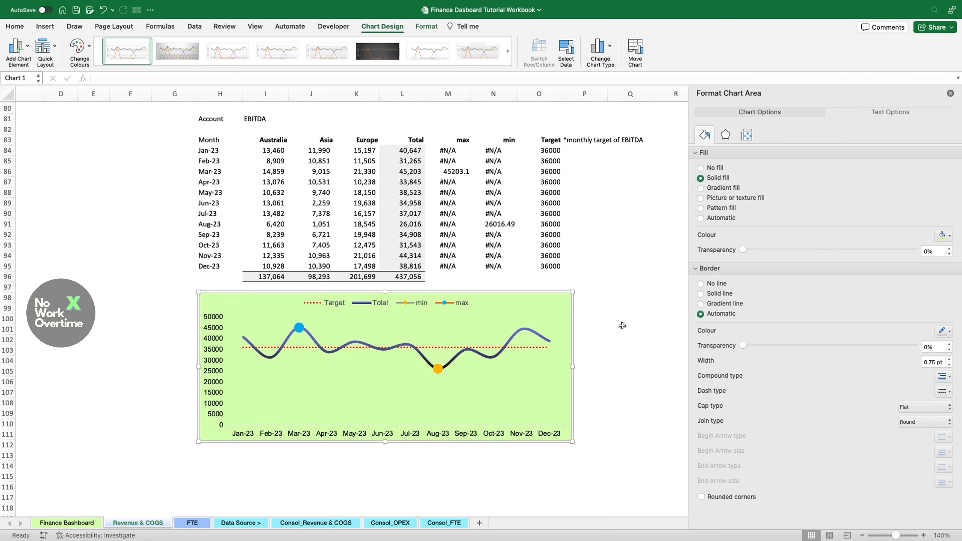
- Delete the min and max entries from the EBITDA chart's legend
{"action": "left_click", "coordinate": [421, 304]}
{"action": "left_click", "coordinate": [422, 304]}
{"action": "key", "text": "Delete"}
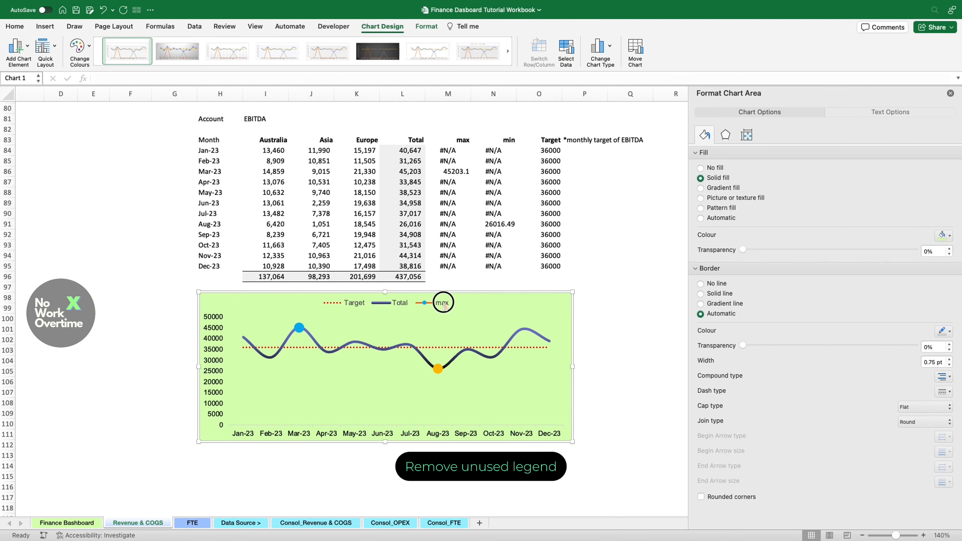
{"action": "left_click", "coordinate": [443, 303]}
{"action": "left_click", "coordinate": [443, 303]}
{"action": "key", "text": "Delete"}
- Rename the Total column header in L83 as Revenue
{"action": "left_click", "coordinate": [417, 141]}
{"action": "type", "text": "REv"}
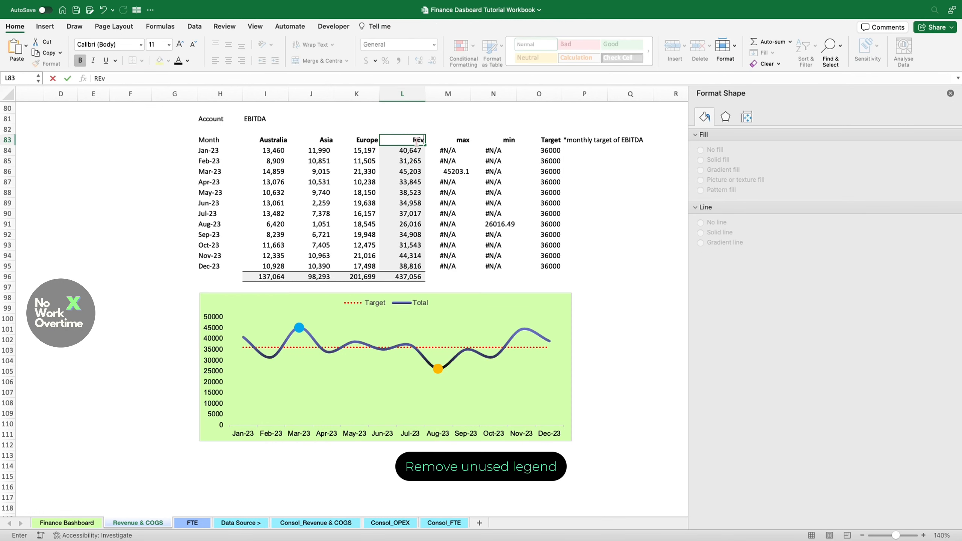
{"action": "type", "text": "enue"}
{"action": "key", "text": "Return"}
- Change the column header in L83 to EBITDA
{"action": "left_click", "coordinate": [413, 140]}
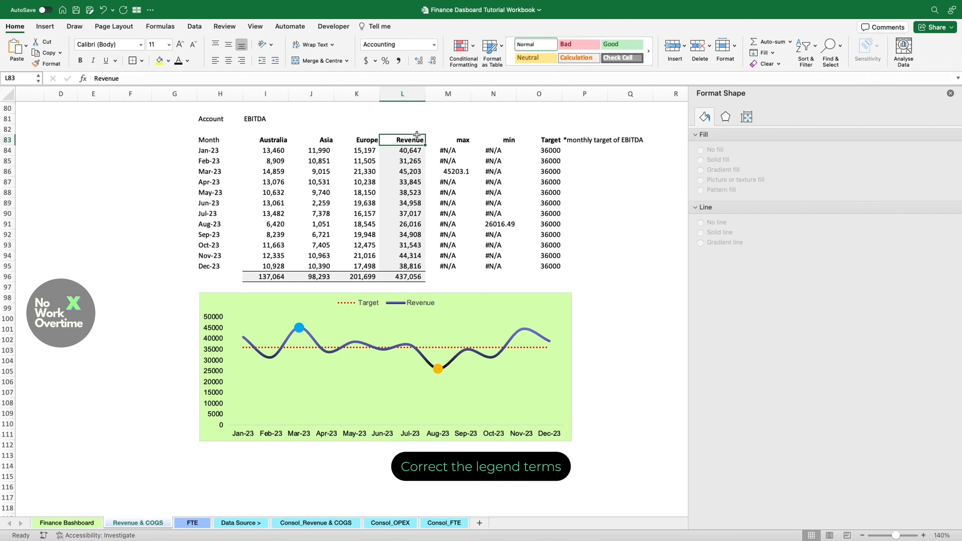
{"action": "type", "text": "EBITDA"}
{"action": "key", "text": "Return"}
- Set the text of the EBITDA chart's legend to black
{"action": "left_click", "coordinate": [412, 302]}
{"action": "left_click", "coordinate": [187, 60]}
{"action": "left_click", "coordinate": [189, 104]}
{"action": "left_click", "coordinate": [607, 267]}
- Remove the outline around the EBITDA chart area
{"action": "left_click", "coordinate": [545, 305]}
{"action": "left_click", "coordinate": [426, 27]}
{"action": "left_click", "coordinate": [477, 45]}
{"action": "left_click", "coordinate": [451, 59]}
- Set the EBITDA chart's vertical axis maximum to 70000
{"action": "left_click", "coordinate": [214, 371]}
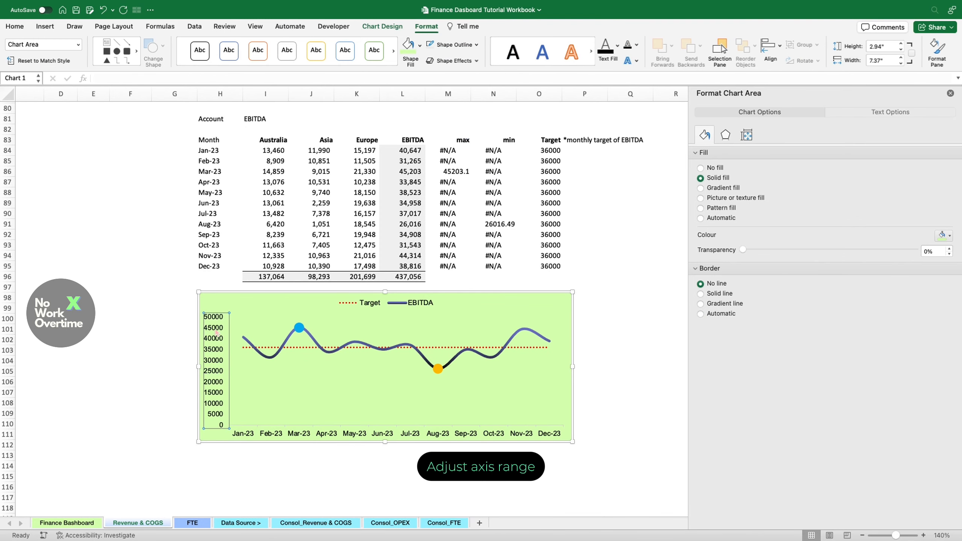
{"action": "left_click", "coordinate": [768, 134]}
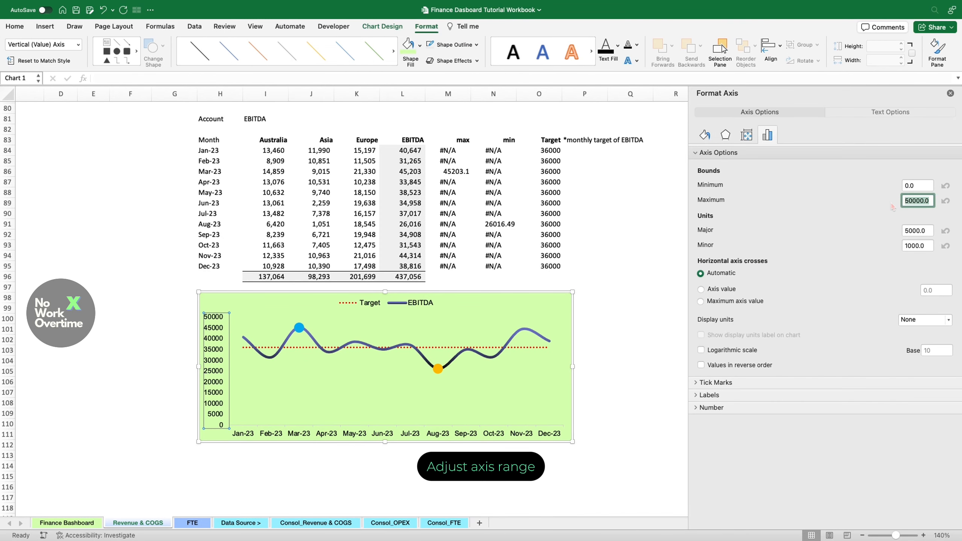
{"action": "type", "text": "70000"}
{"action": "key", "text": "Return"}
{"action": "left_click", "coordinate": [623, 266]}
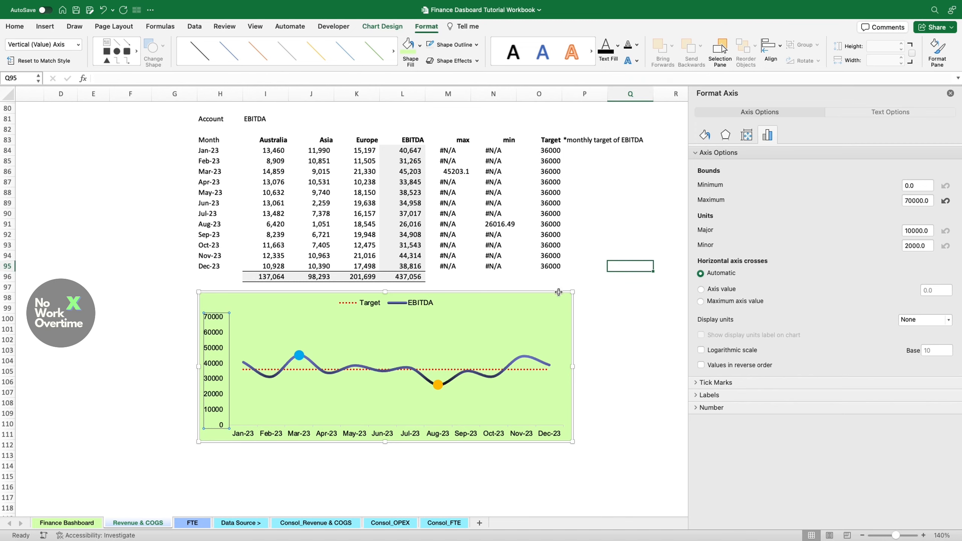
- Copy the EBITDA chart onto the dashboard sheet and place it beside the revenue chart in the middle section
{"action": "left_click", "coordinate": [559, 295]}
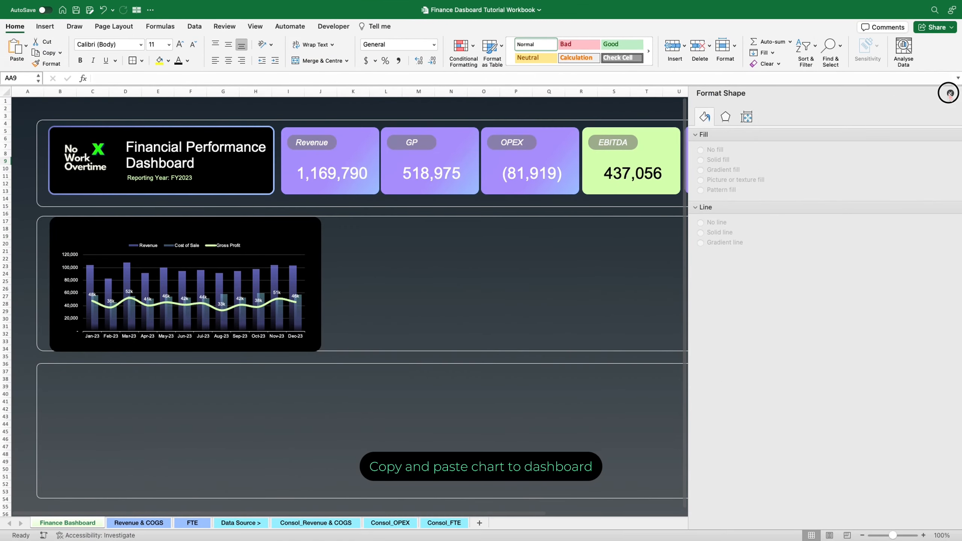
{"action": "left_click", "coordinate": [950, 93]}
{"action": "key", "text": "super+v"}
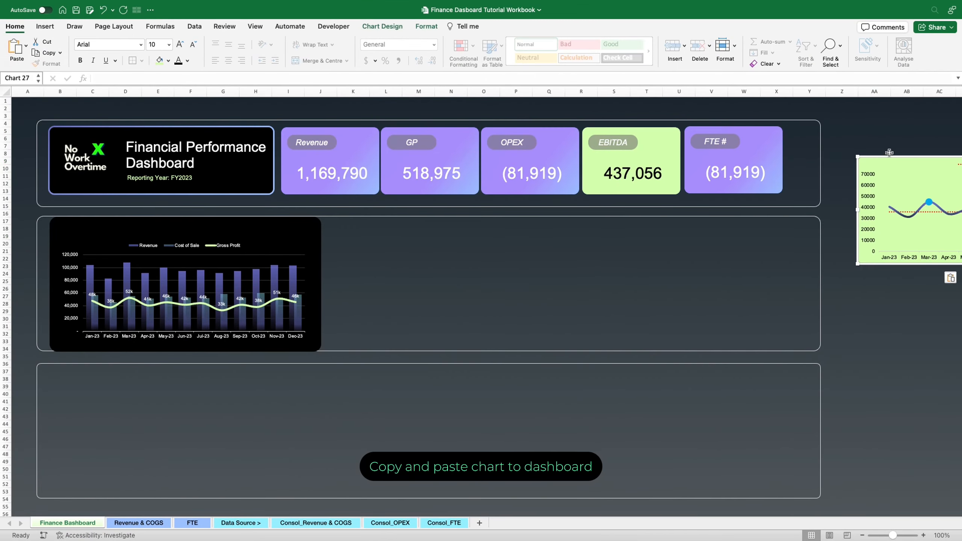
{"action": "left_click_drag", "start_coordinate": [885, 155], "coordinate": [369, 230]}
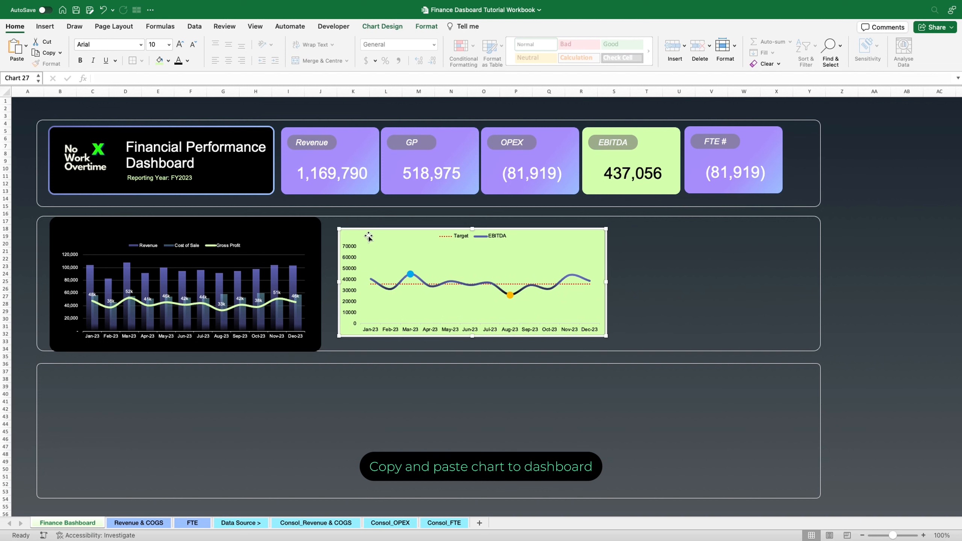
- Duplicate the revenue chart's black rounded background and place the copy directly beside it, over the EBITDA chart
{"action": "left_click", "coordinate": [316, 224]}
{"action": "key", "text": "super+c"}
{"action": "key", "text": "super+v"}
{"action": "left_click_drag", "start_coordinate": [315, 224], "coordinate": [575, 228]}
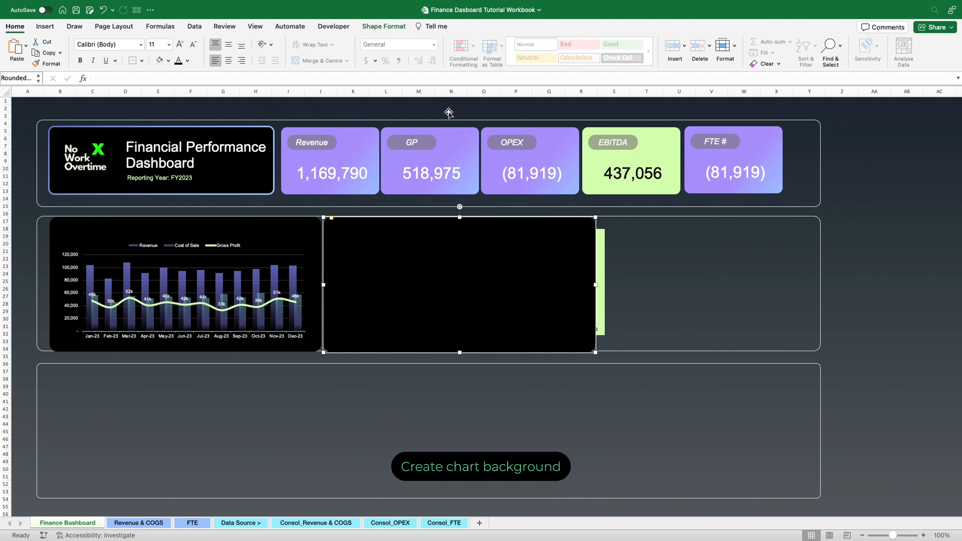
- Fill the copied rounded rectangle with light green and change its outline
{"action": "left_click", "coordinate": [386, 26]}
{"action": "left_click", "coordinate": [375, 44]}
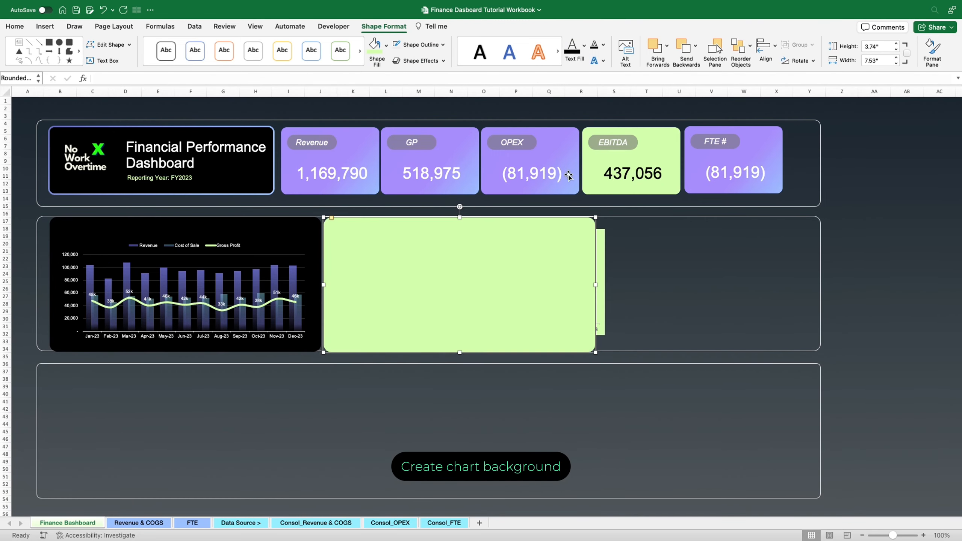
{"action": "left_click", "coordinate": [444, 49]}
{"action": "left_click", "coordinate": [439, 79]}
- Send the green rounded rectangle behind the EBITDA chart, and narrow and position the chart to fit inside it
{"action": "left_click", "coordinate": [684, 47]}
{"action": "left_click", "coordinate": [602, 238]}
{"action": "left_click_drag", "start_coordinate": [597, 241], "coordinate": [582, 284]}
{"action": "left_click_drag", "start_coordinate": [560, 232], "coordinate": [561, 238]}
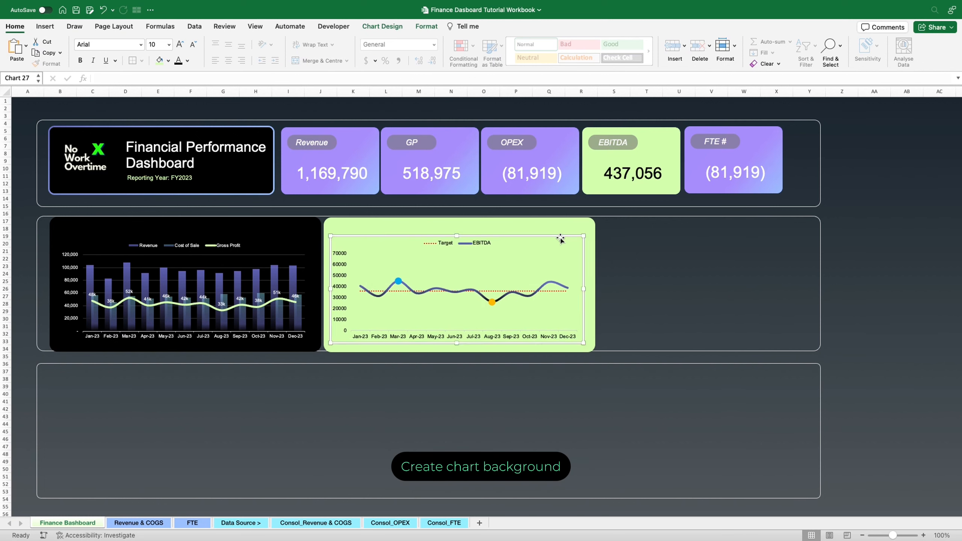
- Give the dashboard EBITDA chart's horizontal axis a solid black line
{"action": "left_click", "coordinate": [560, 332]}
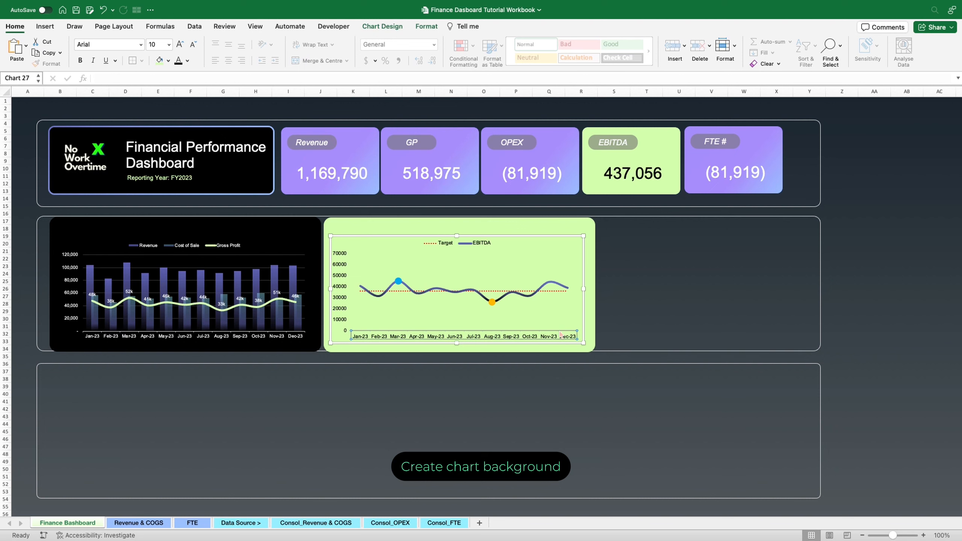
{"action": "double_click", "coordinate": [561, 334]}
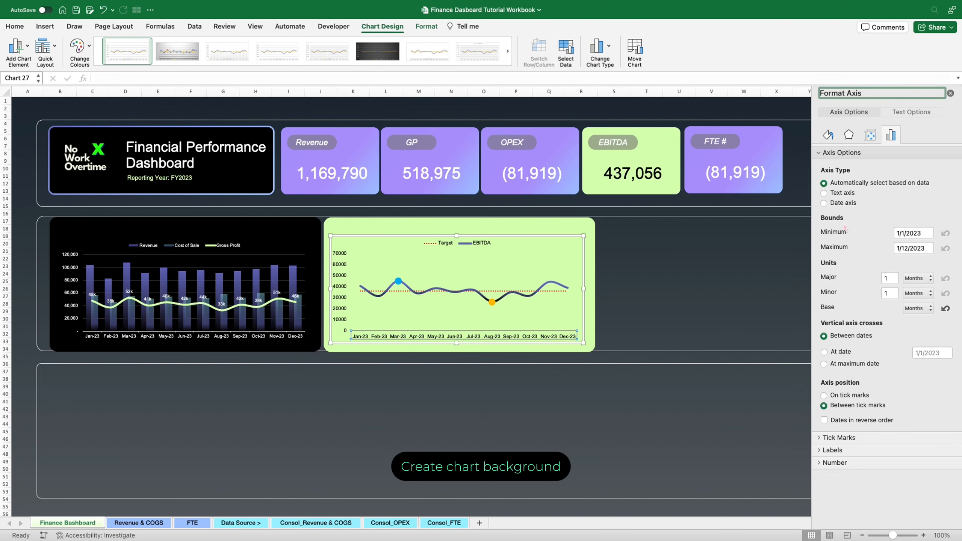
{"action": "left_click", "coordinate": [829, 135]}
{"action": "left_click", "coordinate": [944, 316]}
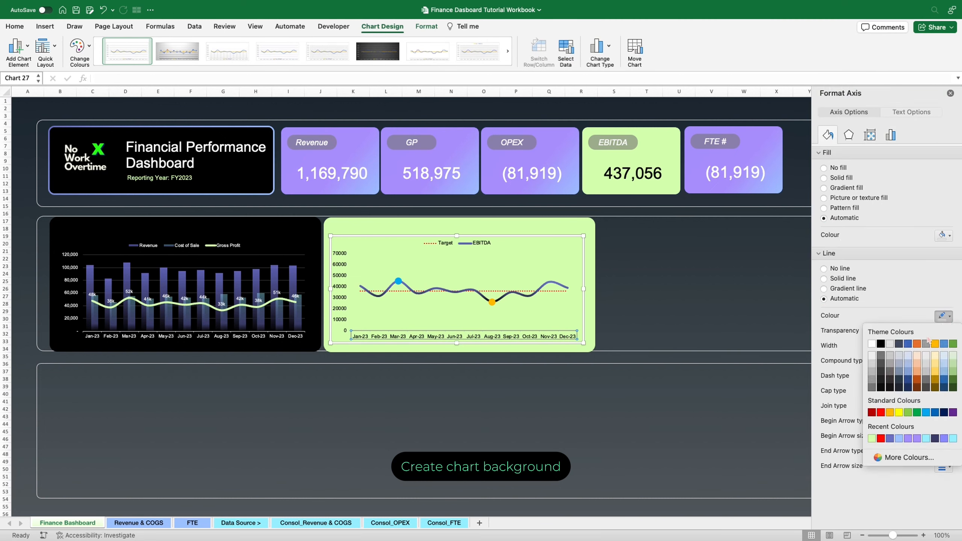
{"action": "left_click", "coordinate": [881, 344]}
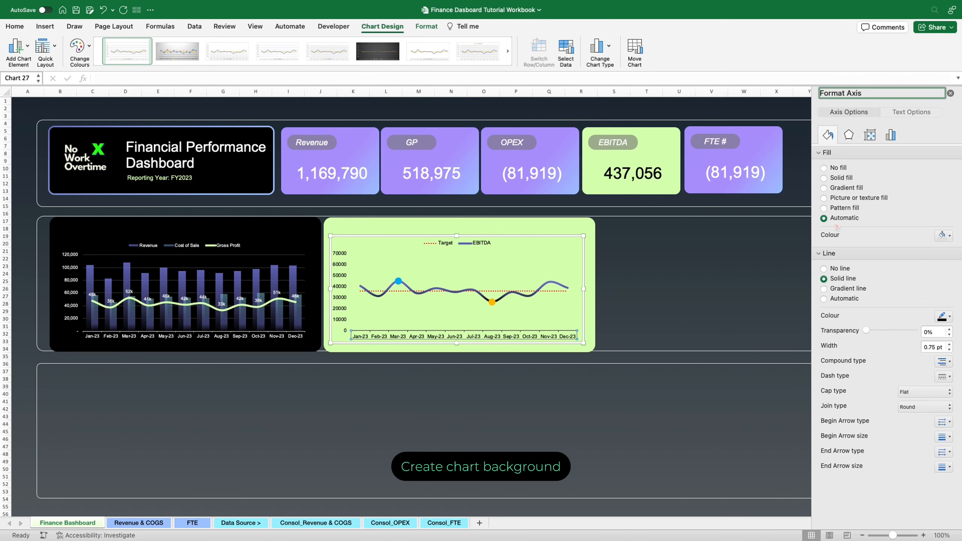
- Set the horizontal axis' major tick marks to None
{"action": "left_click", "coordinate": [891, 135]}
{"action": "left_click", "coordinate": [847, 440]}
{"action": "left_click", "coordinate": [918, 455]}
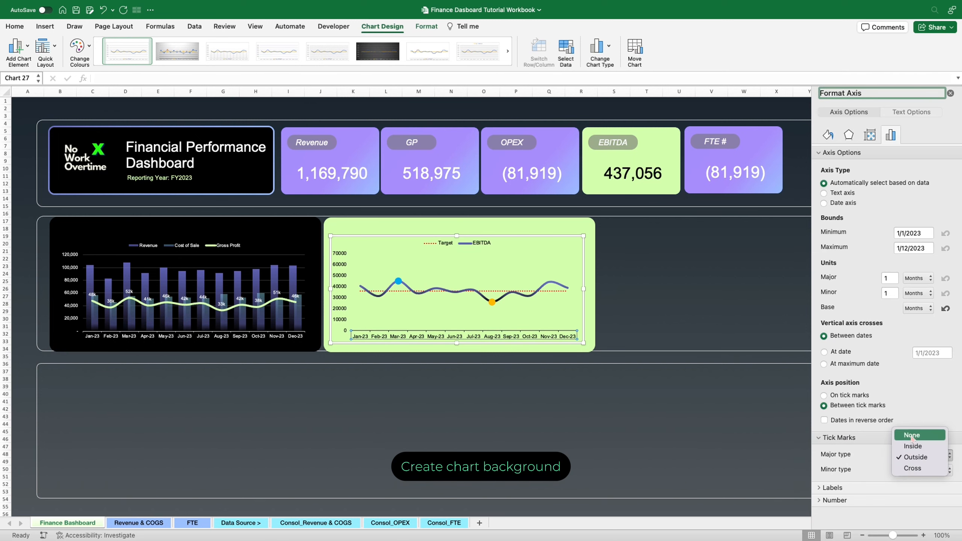
{"action": "left_click", "coordinate": [912, 436]}
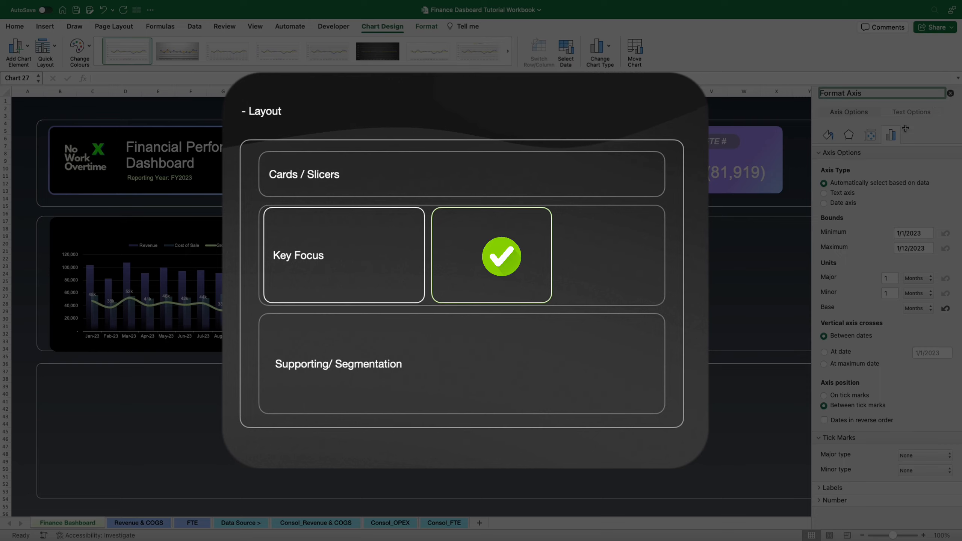